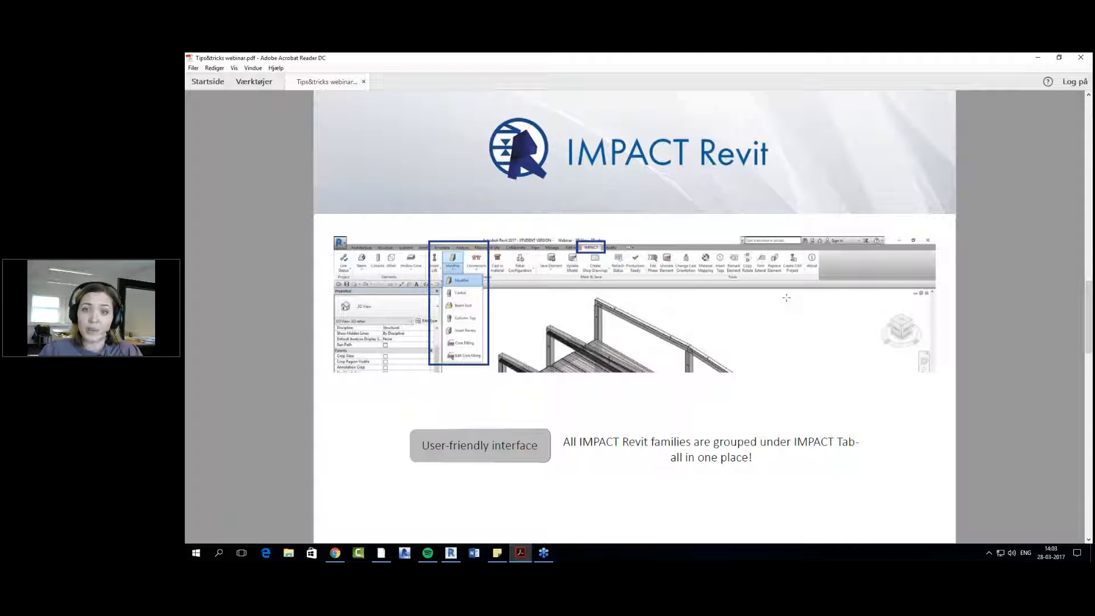
# Step: Read through the webinar slides as far as the checklist of topics
pyautogui.scroll(-2, 786, 299)
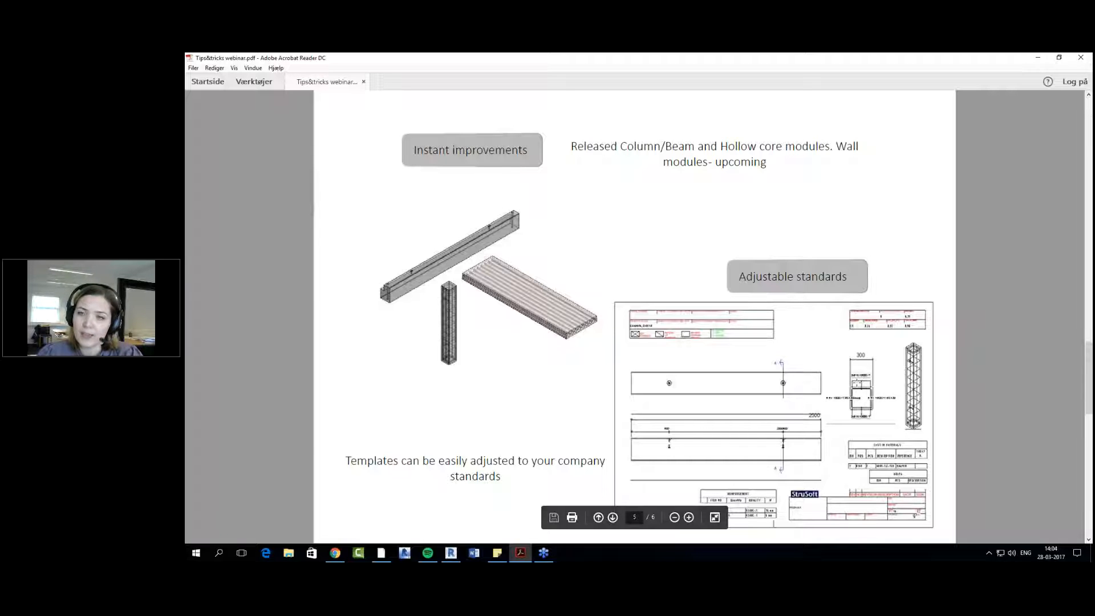
pyautogui.scroll(-3, 855, 382)
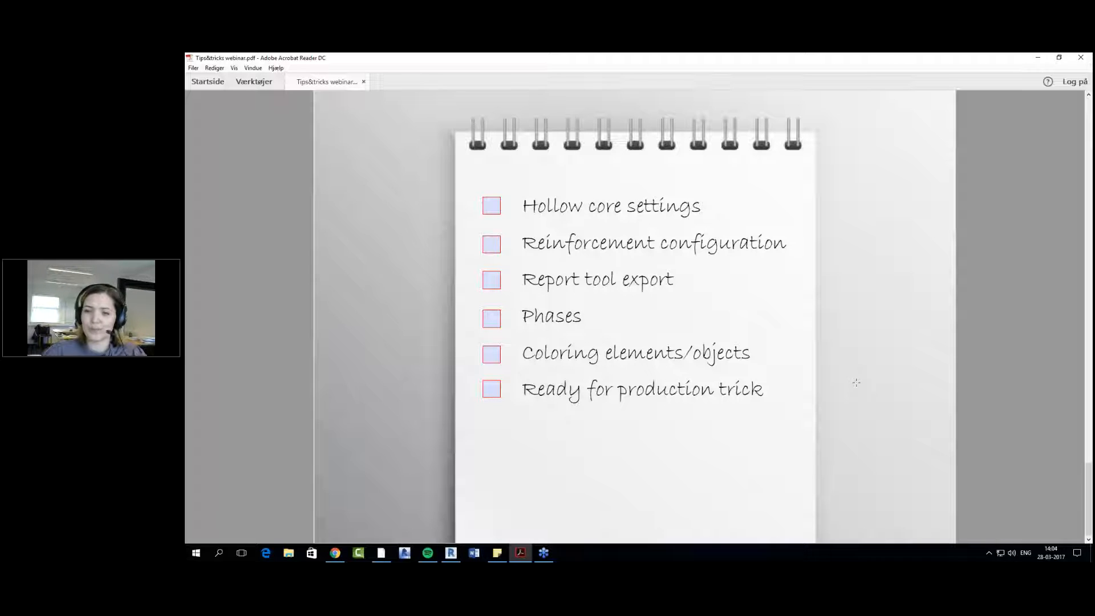
# Step: Switch to Revit and examine the column and beam frame in the 3D view from several angles
pyautogui.click(451, 552)
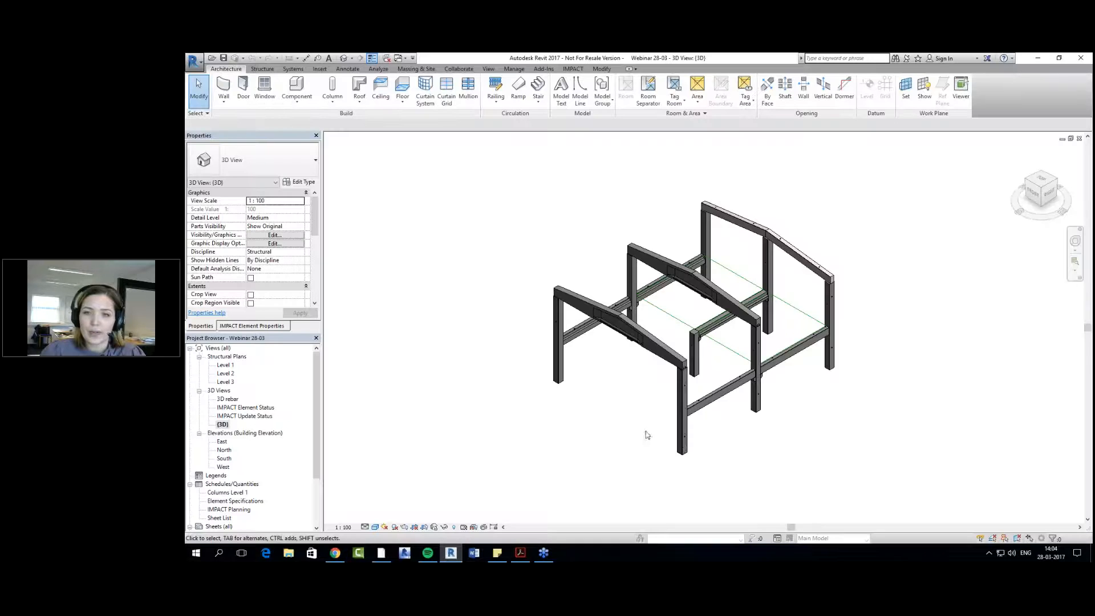
pyautogui.scroll(-2, 795, 456)
pyautogui.keyDown('shift'); pyautogui.moveTo(832, 425); pyautogui.dragTo(628, 440, button='middle'); pyautogui.keyUp('shift')
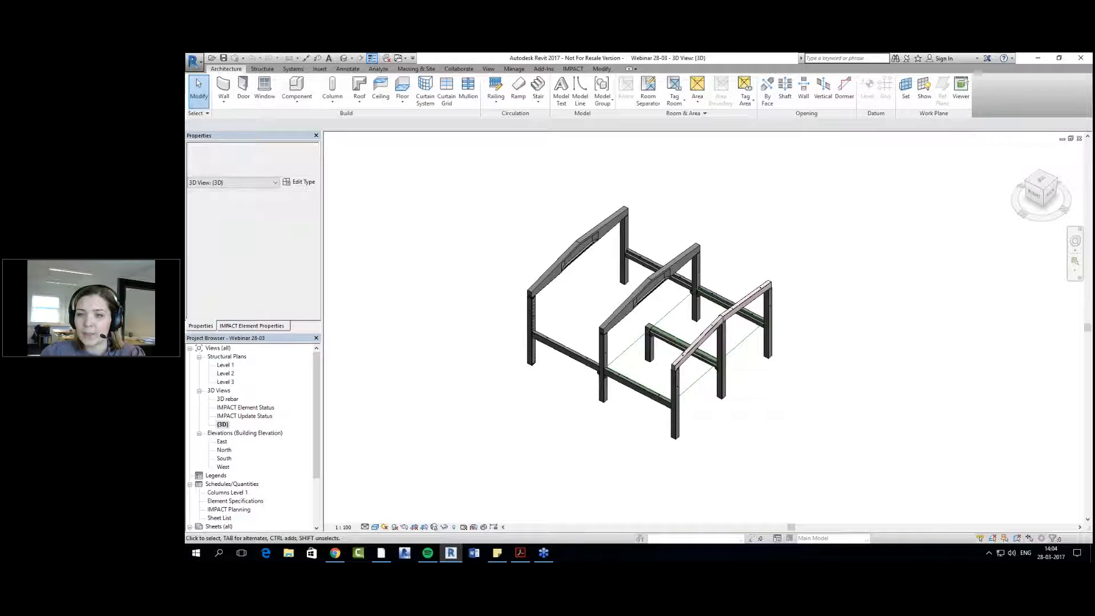
pyautogui.scroll(2, 740, 447)
pyautogui.keyDown('shift'); pyautogui.moveTo(740, 448); pyautogui.dragTo(929, 362, button='middle'); pyautogui.keyUp('shift')
pyautogui.keyDown('shift'); pyautogui.moveTo(836, 384); pyautogui.dragTo(650, 423, button='middle'); pyautogui.keyUp('shift')
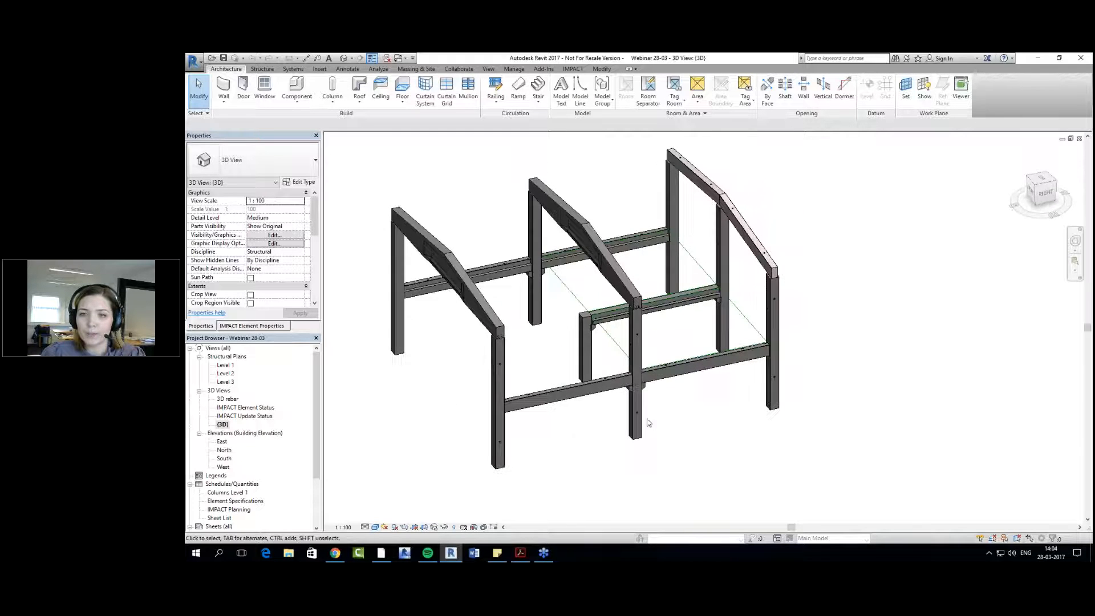
# Step: Bring up the IMPACT tools, check the topic list in the webinar PDF and return to the Revit model
pyautogui.click(572, 68)
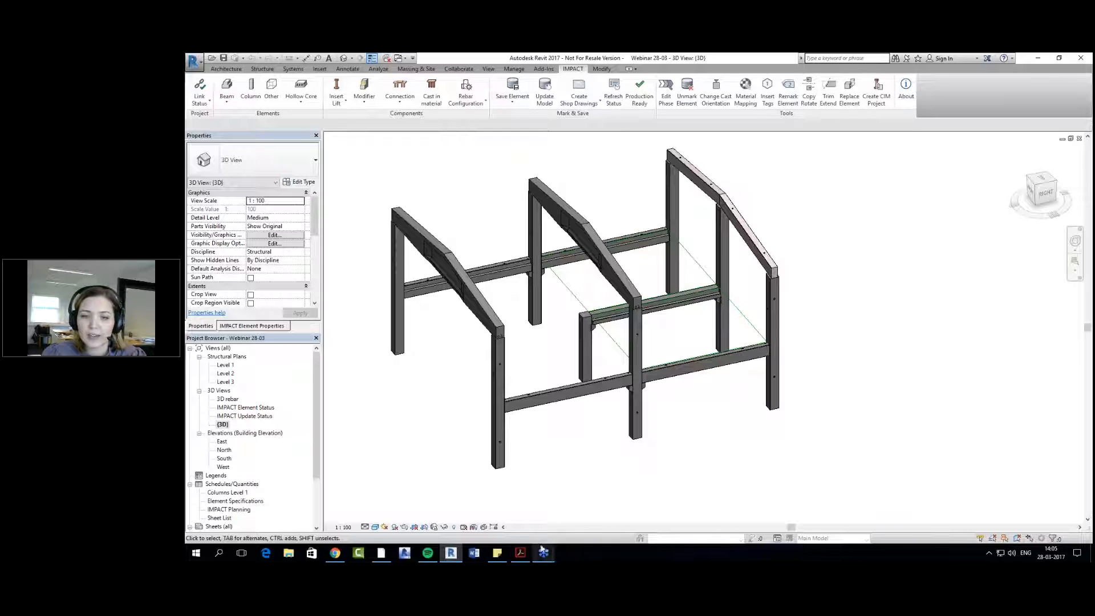
pyautogui.click(520, 552)
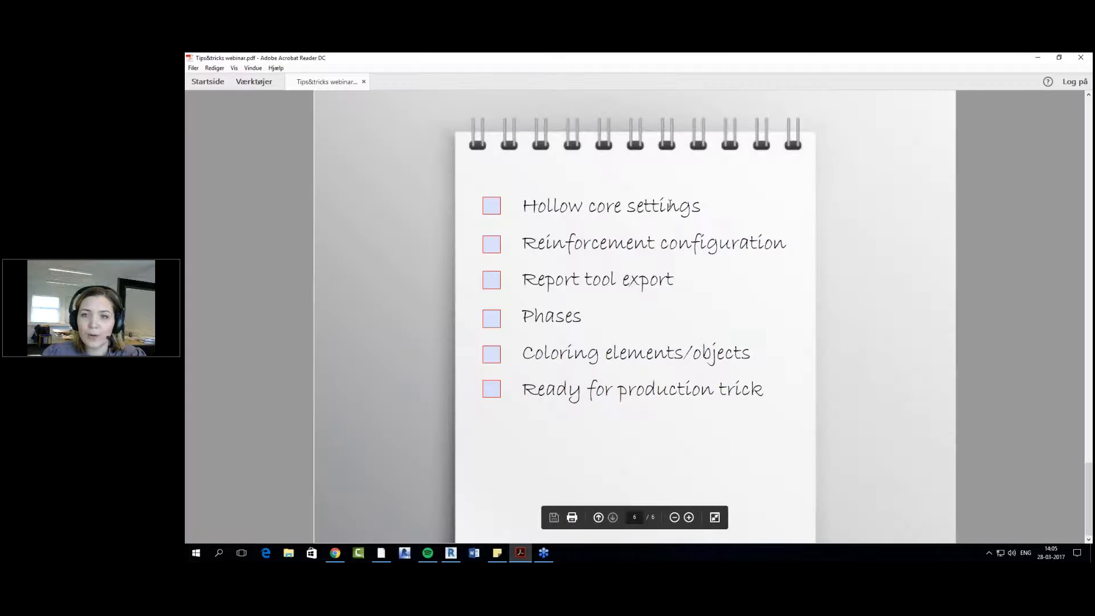
pyautogui.click(1037, 57)
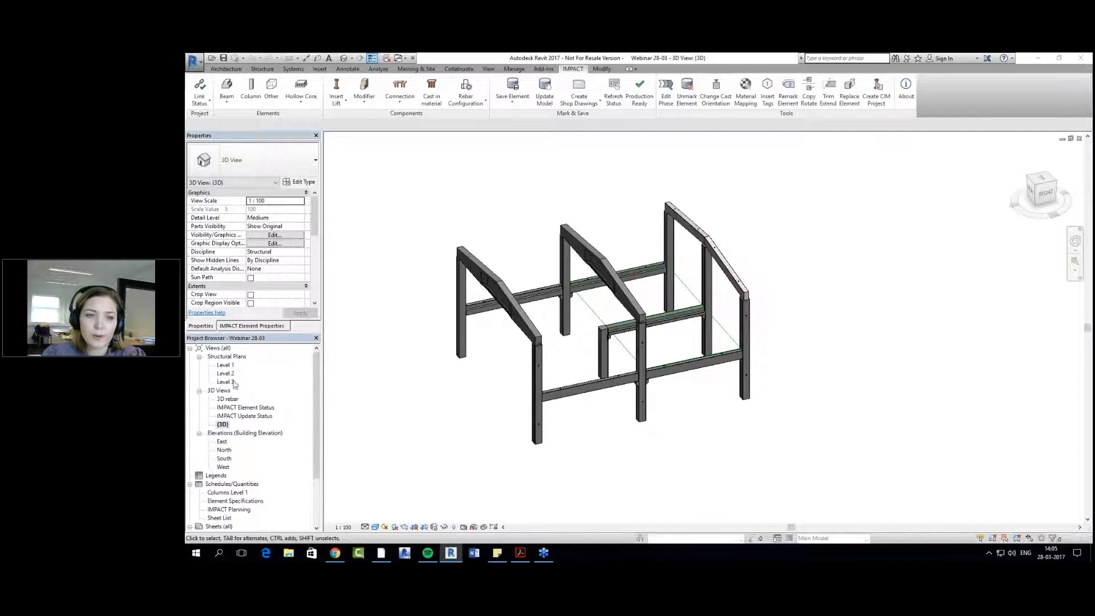
# Step: Check the South elevation and open the Level 2 structural plan at the bays between grids A and B
pyautogui.doubleClick(224, 459)
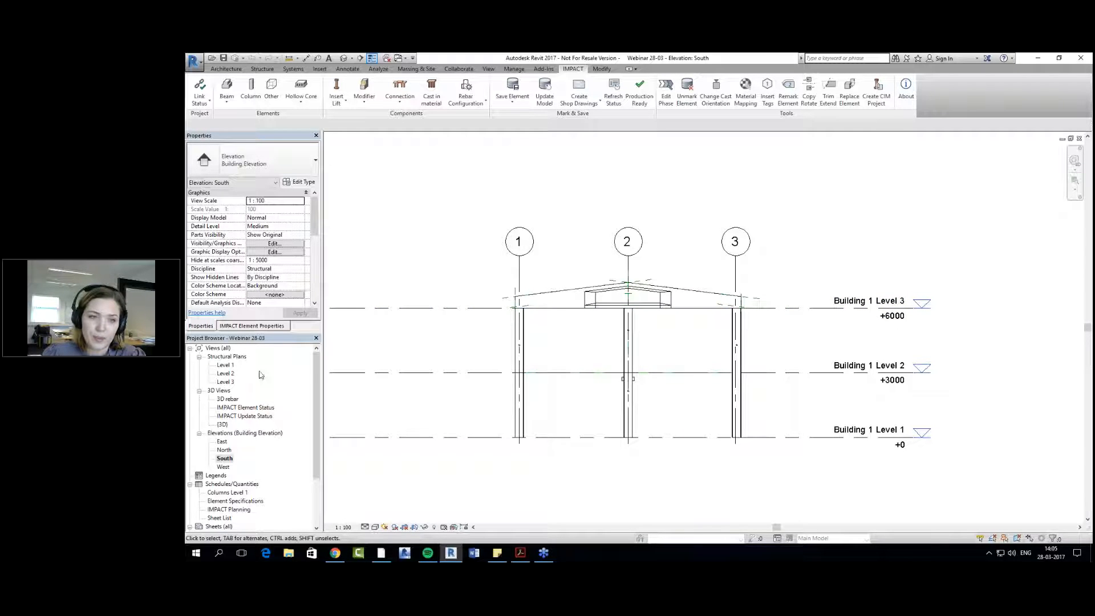
pyautogui.doubleClick(222, 375)
pyautogui.scroll(2, 613, 315)
pyautogui.moveTo(612, 316); pyautogui.dragTo(567, 409, button='middle')
pyautogui.scroll(3, 578, 291)
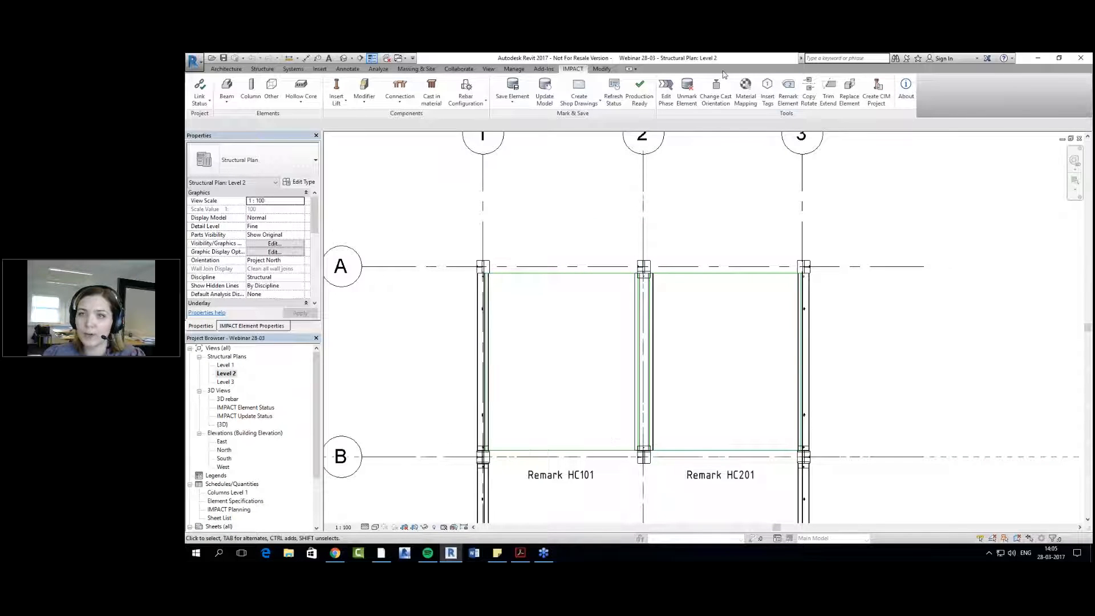
# Step: Start a new Hollow Core insertion and choose the HC19 hollow core family
pyautogui.click(307, 108)
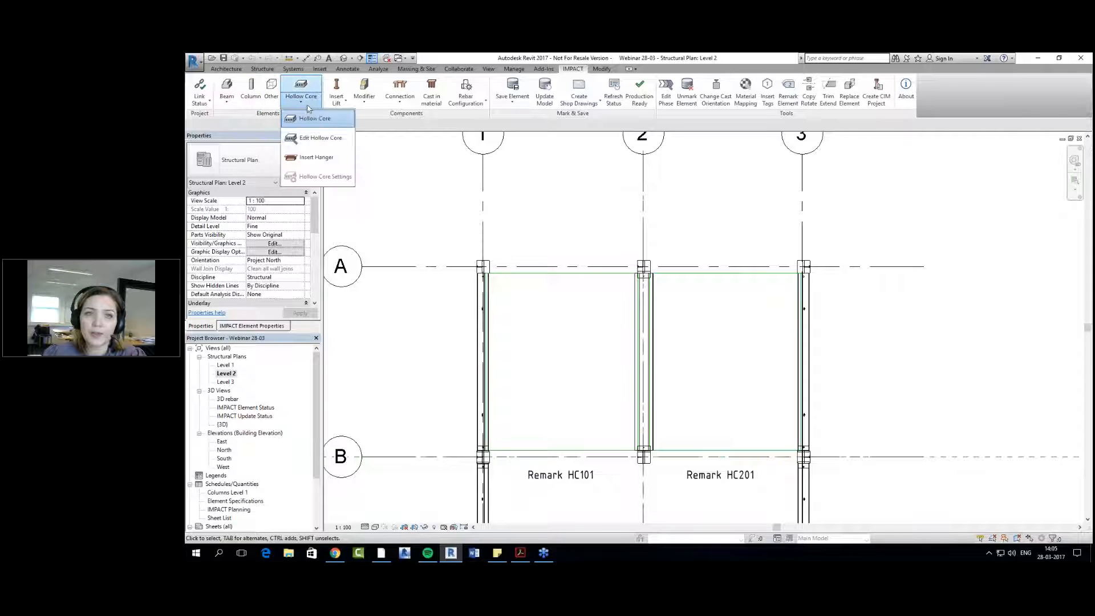
pyautogui.click(316, 119)
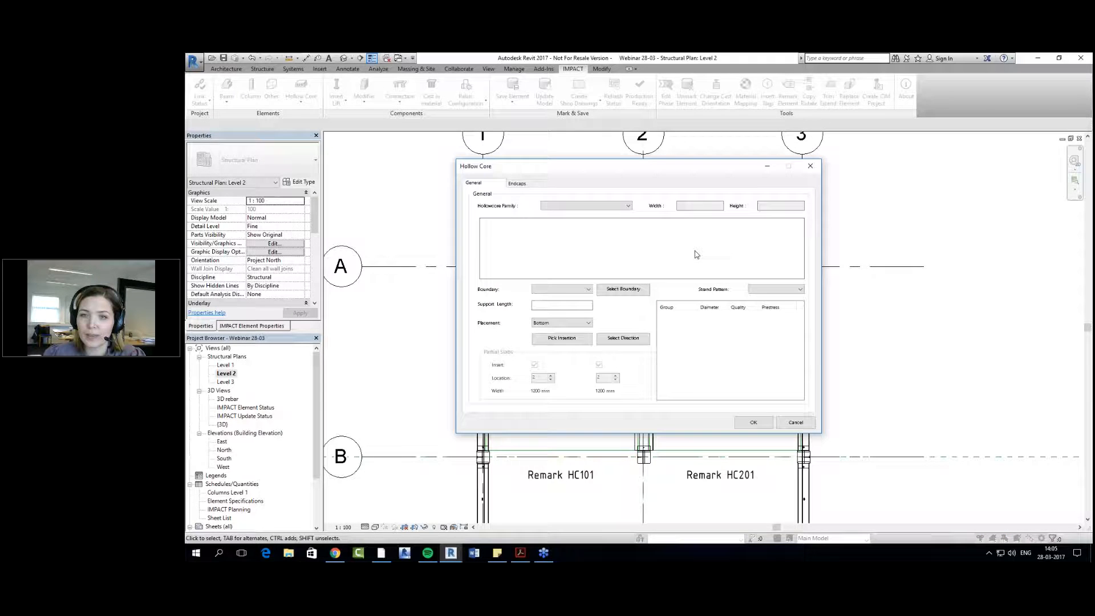
pyautogui.moveTo(648, 173); pyautogui.dragTo(860, 253)
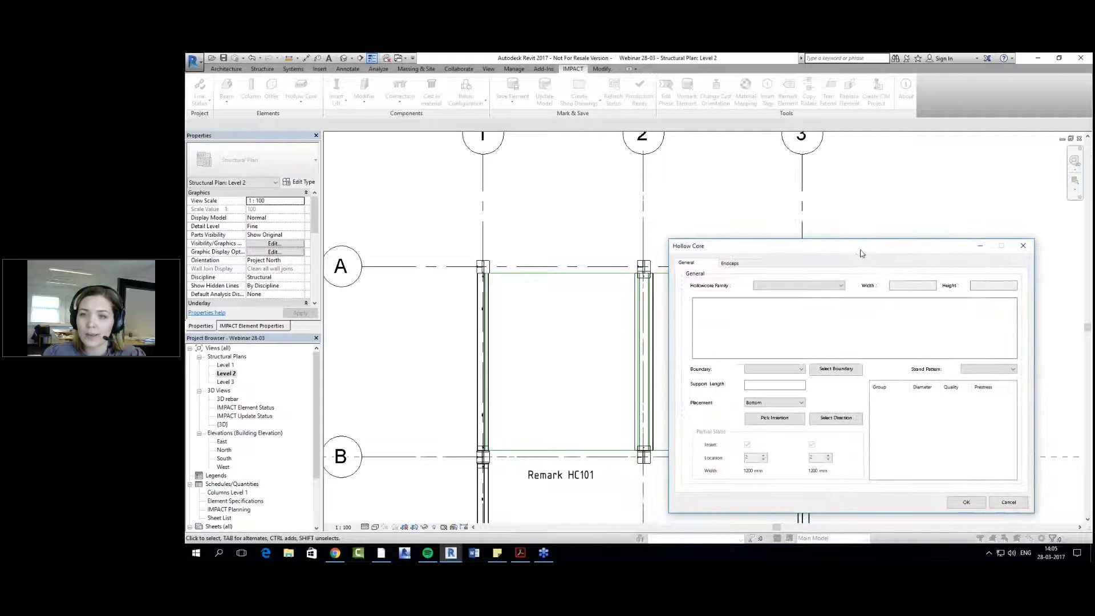
pyautogui.click(827, 285)
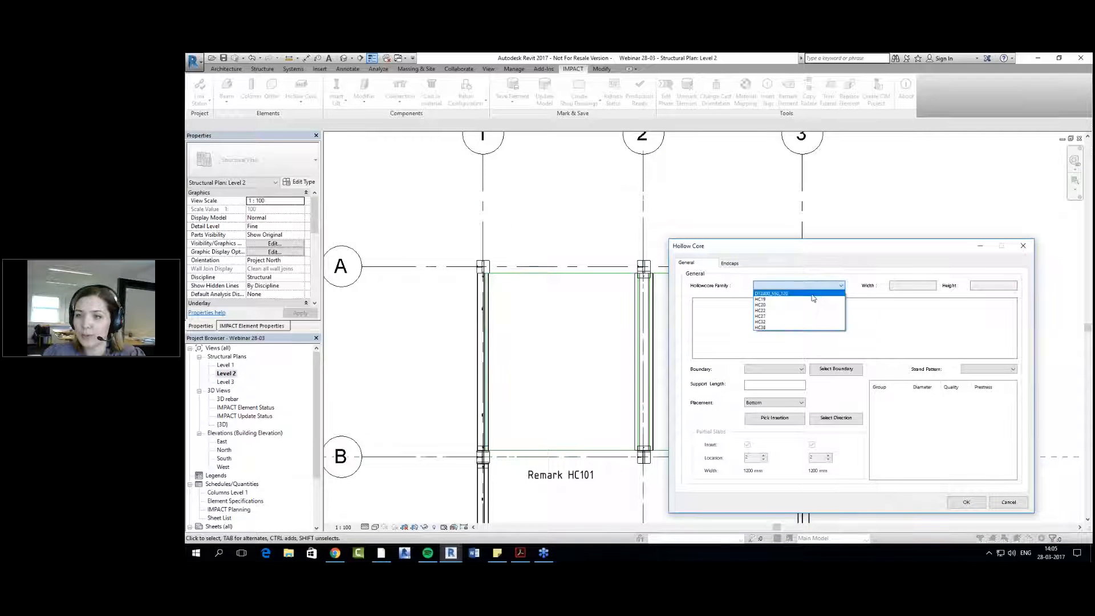
pyautogui.click(809, 300)
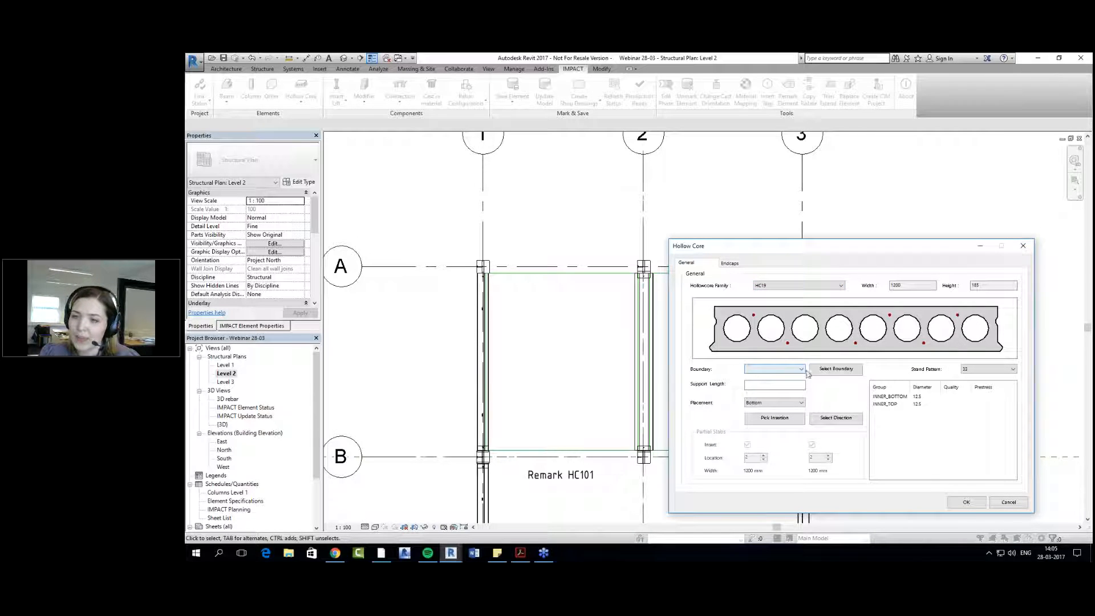
# Step: Define the slab boundary by picking the model lines around the bay between grids 1 and 2, above Remark HC101
pyautogui.click(828, 369)
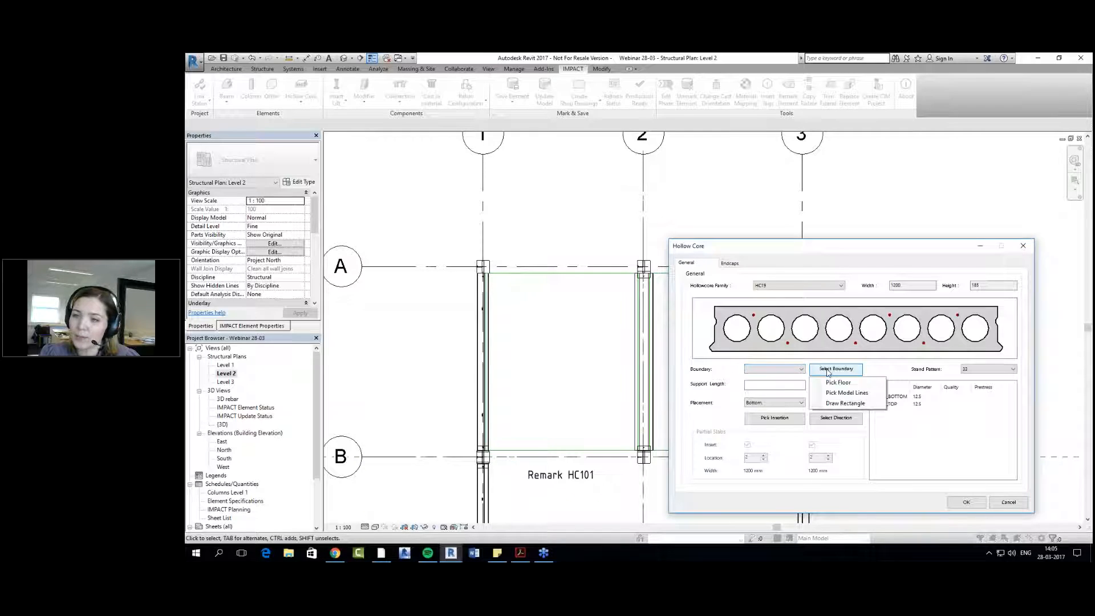
pyautogui.click(867, 393)
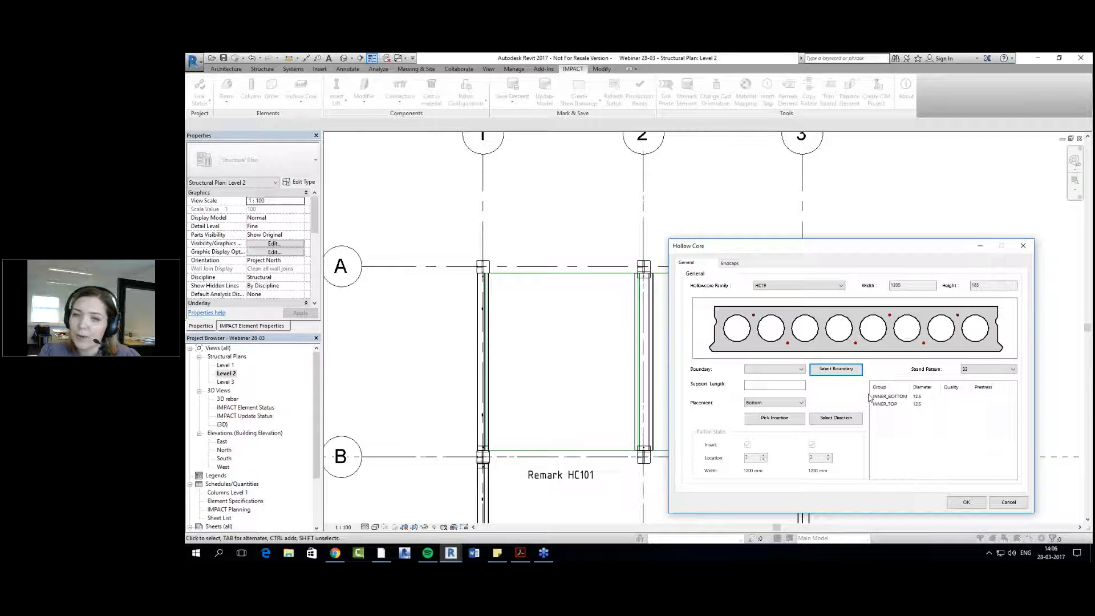
pyautogui.scroll(3, 635, 301)
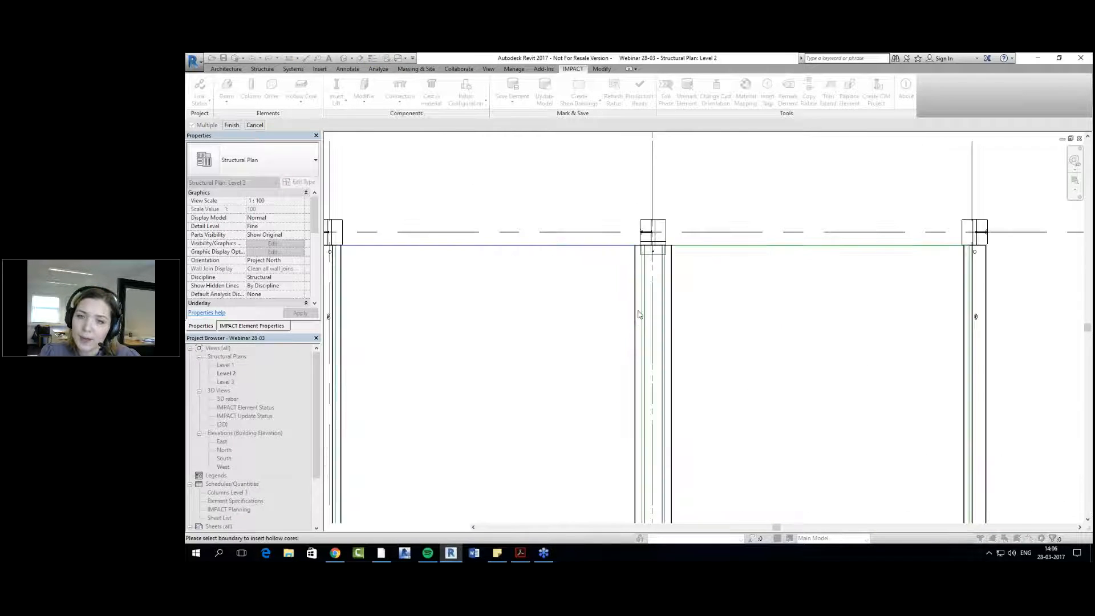
pyautogui.moveTo(641, 319); pyautogui.dragTo(651, 306, button='middle')
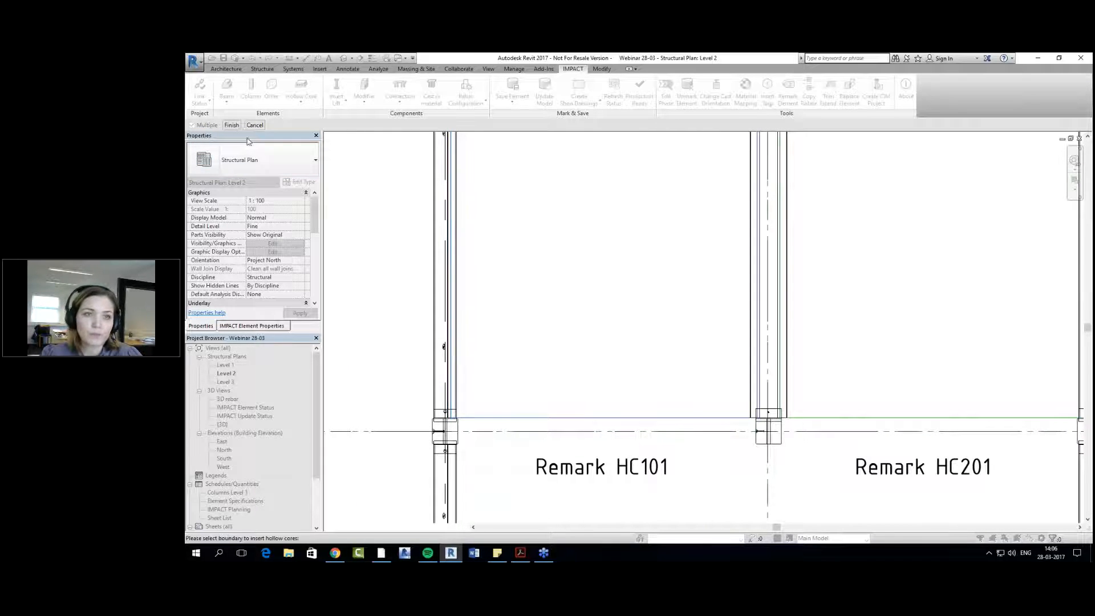
pyautogui.click(231, 124)
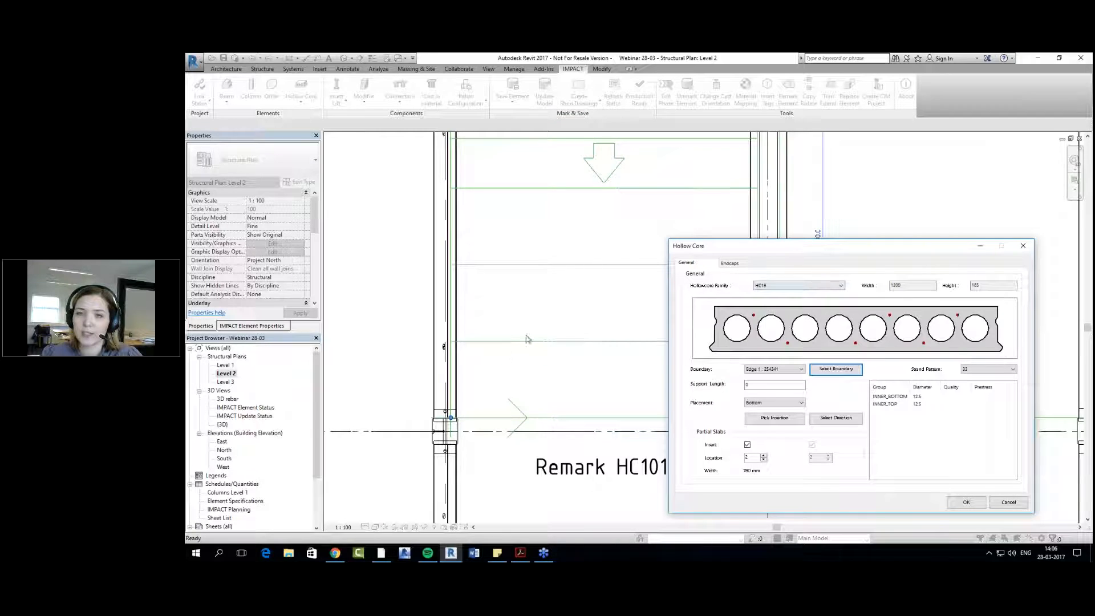
# Step: Set the hollow core placement to Top
pyautogui.moveTo(777, 245); pyautogui.dragTo(865, 223)
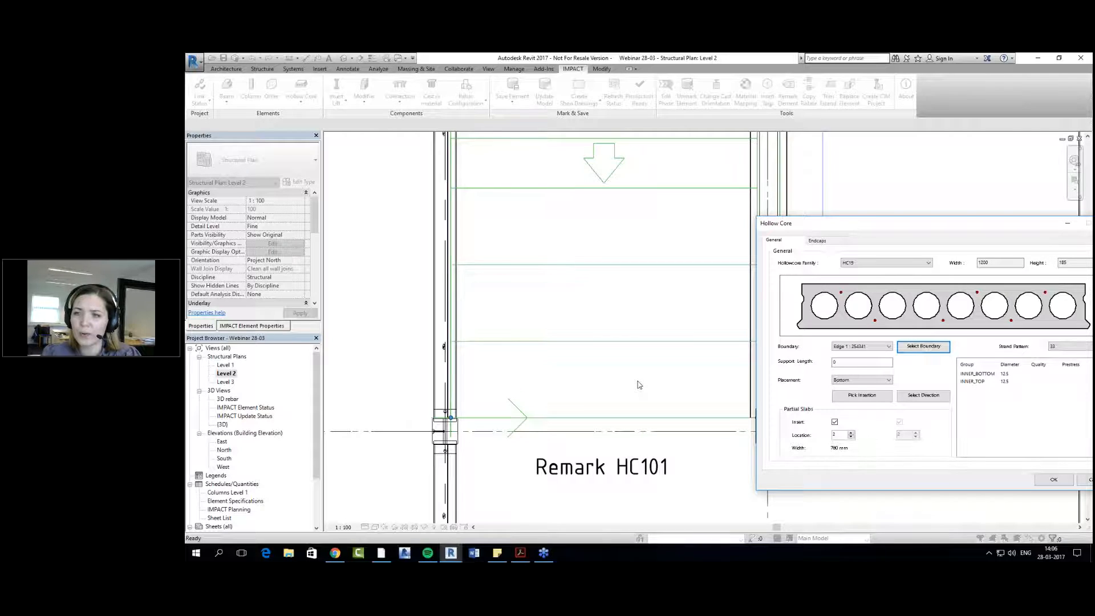
pyautogui.click(860, 379)
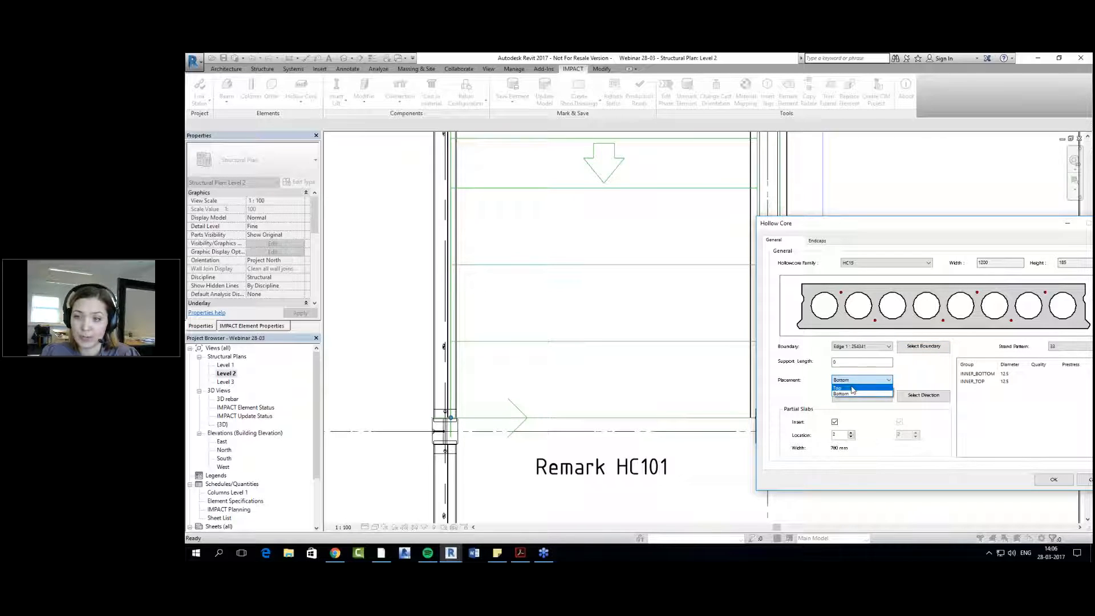
pyautogui.click(852, 388)
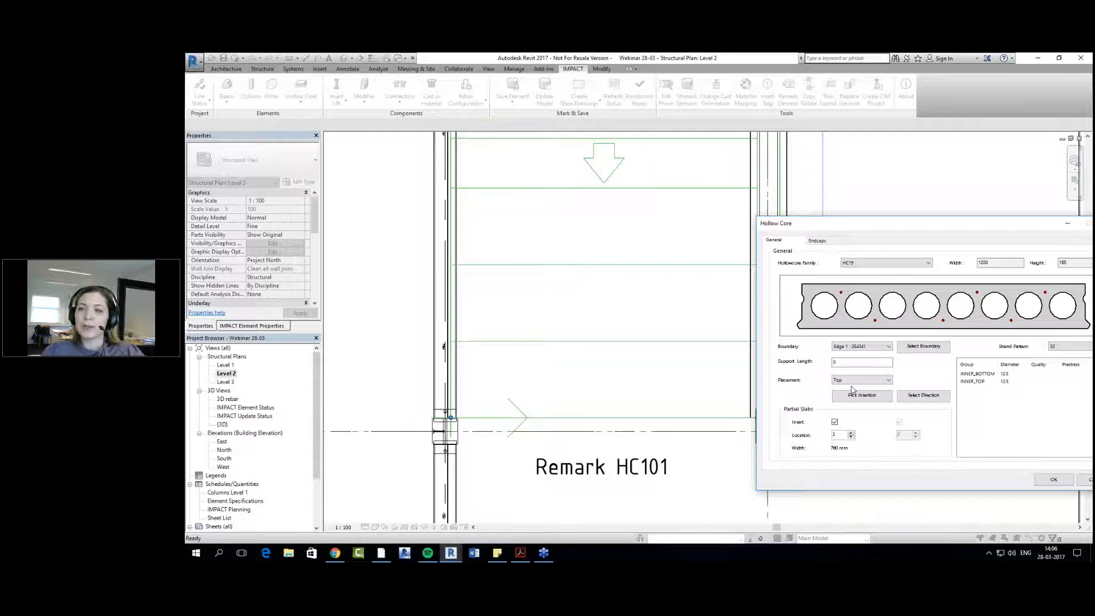
# Step: Try the slab direction along the grid 1 boundary edge and return it to the edge along grid B
pyautogui.click(923, 395)
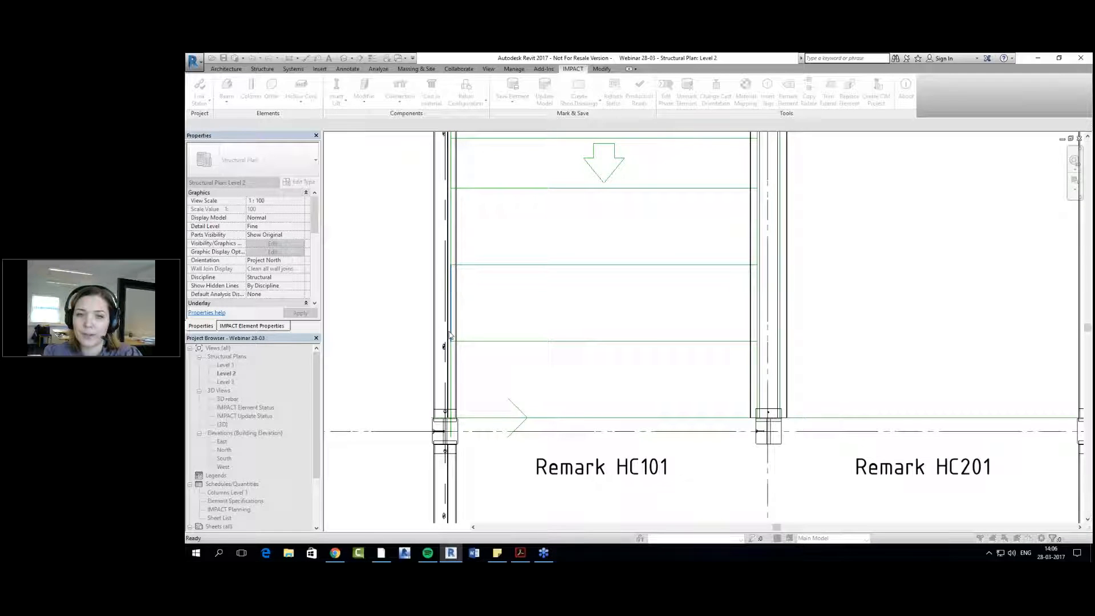
pyautogui.click(450, 337)
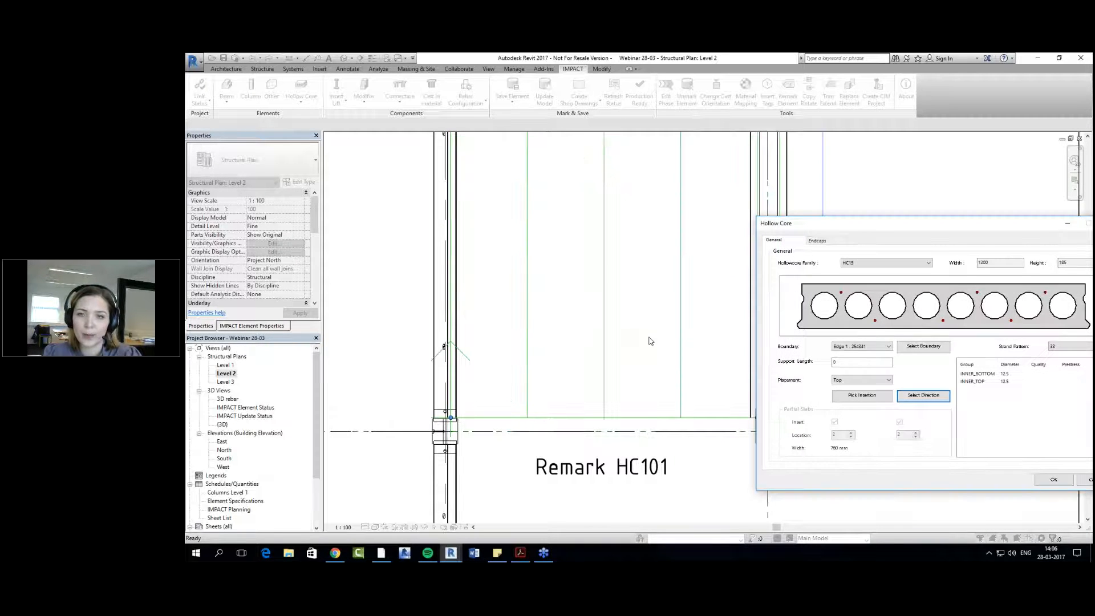
pyautogui.click(923, 396)
pyautogui.click(599, 418)
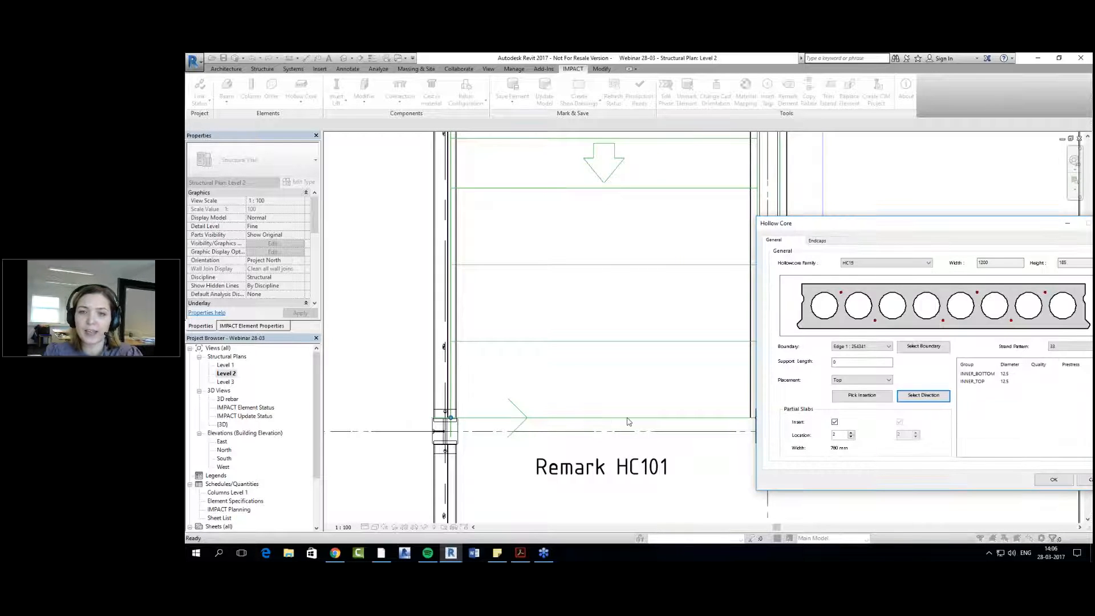
# Step: Set the partial slab location to 5, placing the narrow slab next to grid B
pyautogui.click(851, 436)
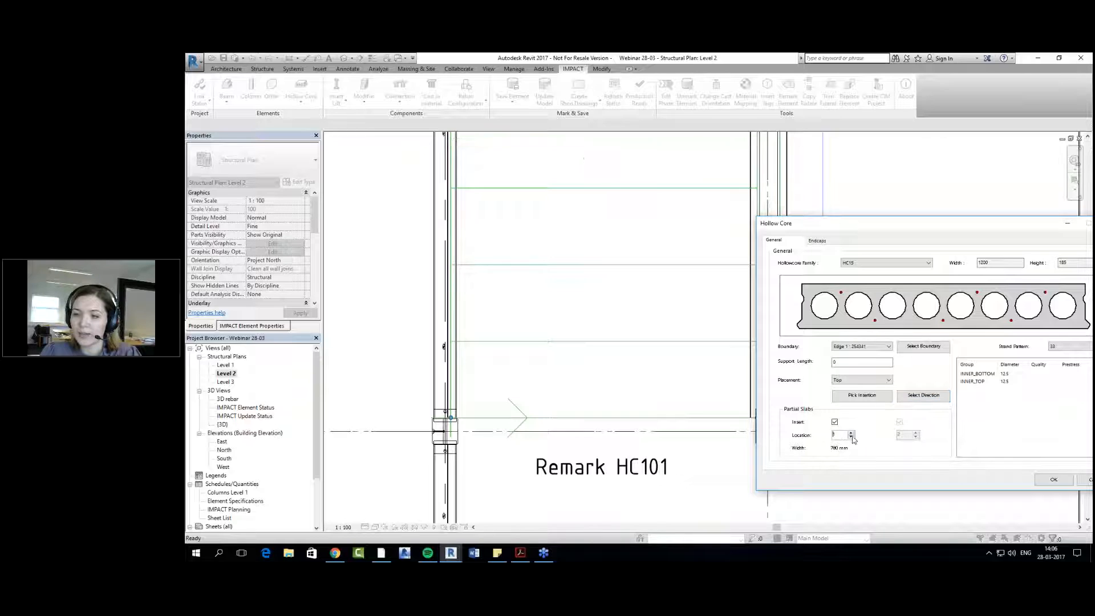
pyautogui.click(852, 433)
pyautogui.click(852, 434)
pyautogui.click(852, 434)
pyautogui.click(851, 433)
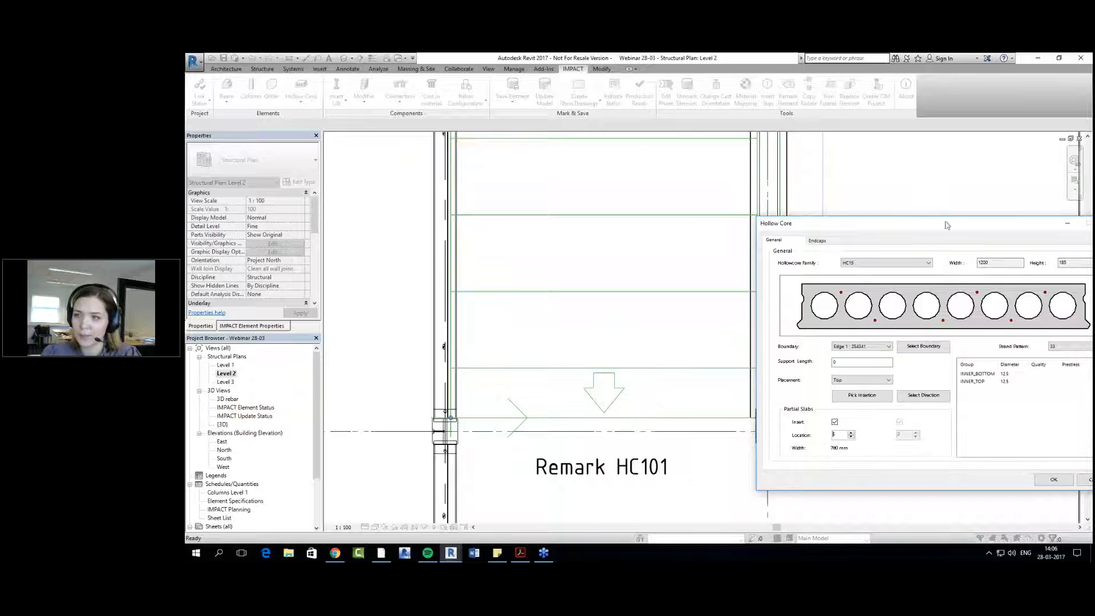
# Step: Review the available strand patterns and the endcap settings for the slab edges, and return to the general settings
pyautogui.moveTo(907, 231); pyautogui.dragTo(829, 232)
pyautogui.click(984, 349)
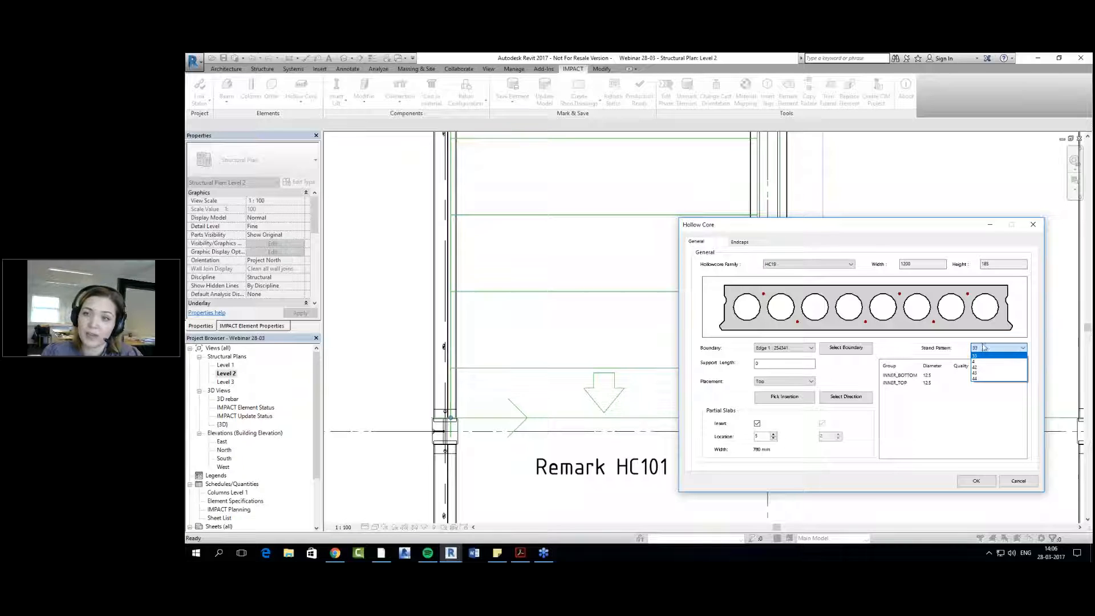
pyautogui.click(753, 245)
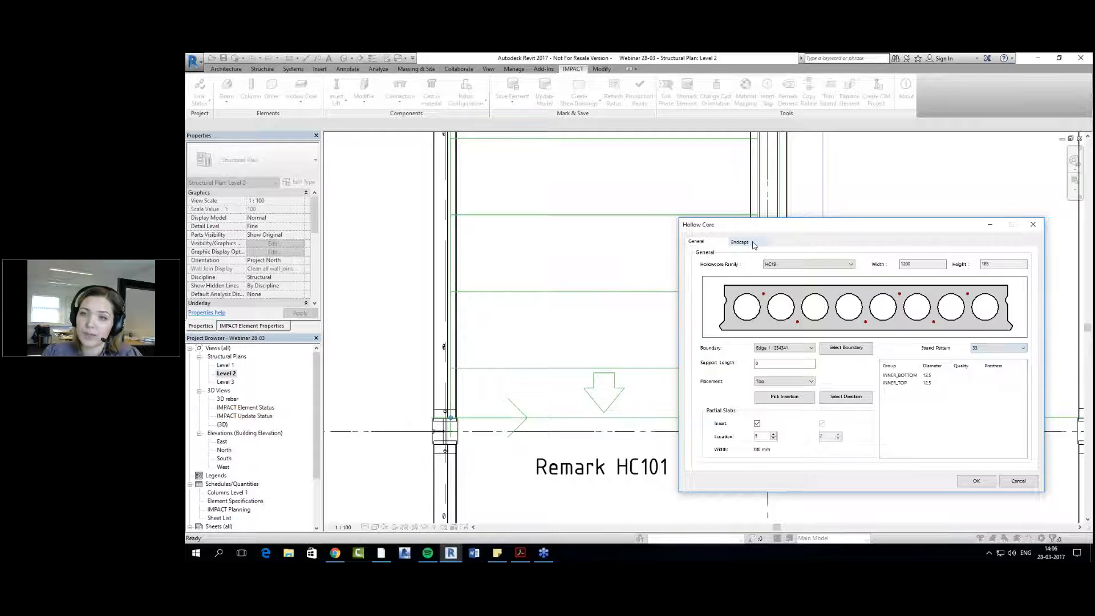
pyautogui.click(754, 246)
pyautogui.click(888, 367)
pyautogui.click(902, 368)
pyautogui.click(902, 372)
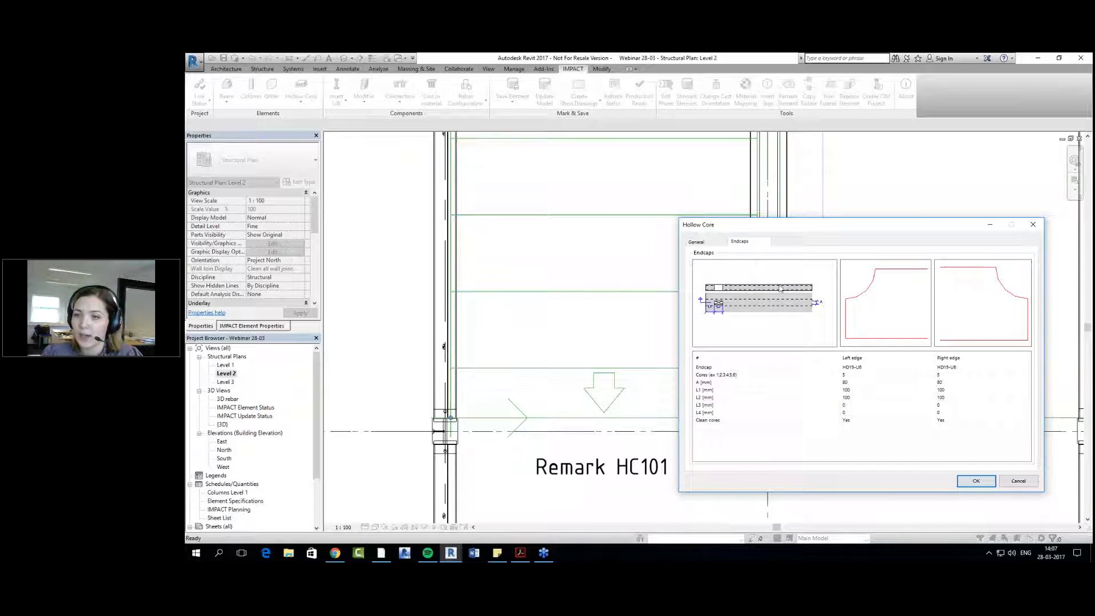
pyautogui.click(704, 242)
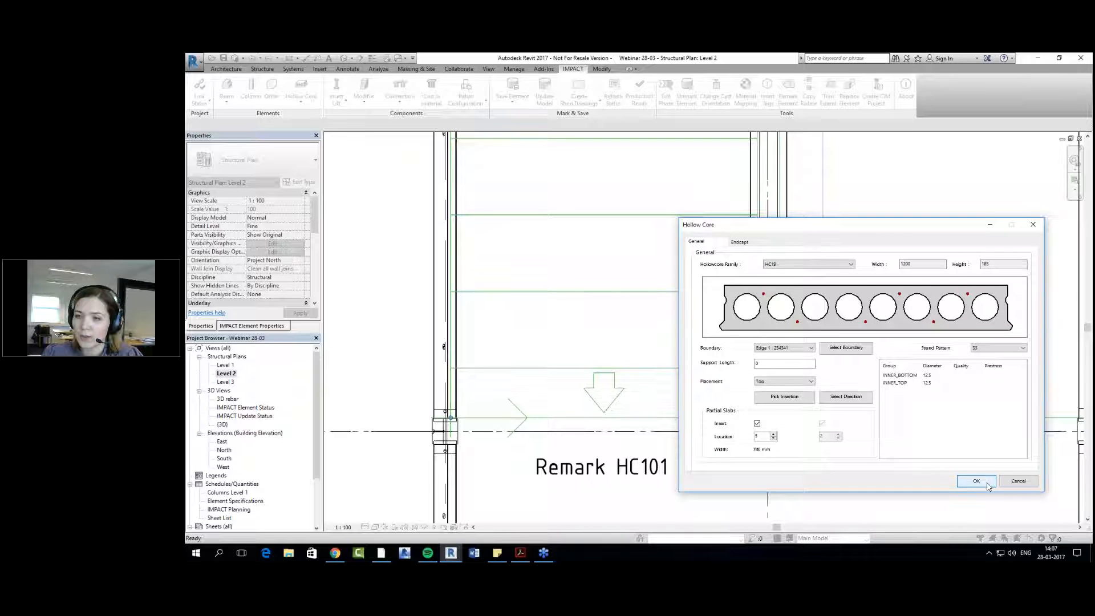
# Step: Insert the hollow core slabs into the HC101 bay and inspect them in the {3D} view
pyautogui.click(976, 481)
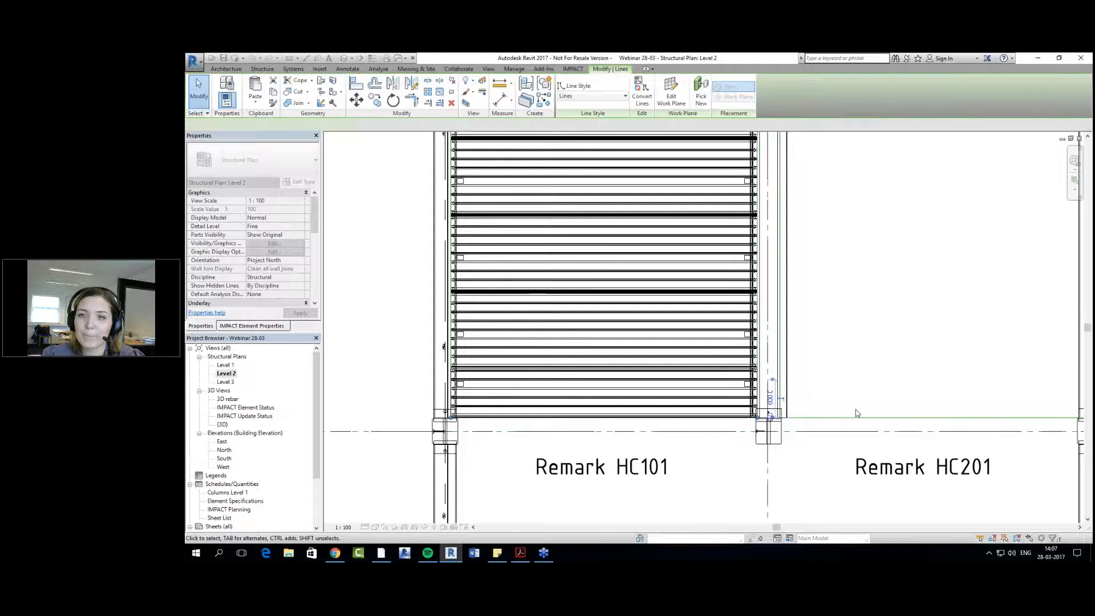
pyautogui.doubleClick(224, 424)
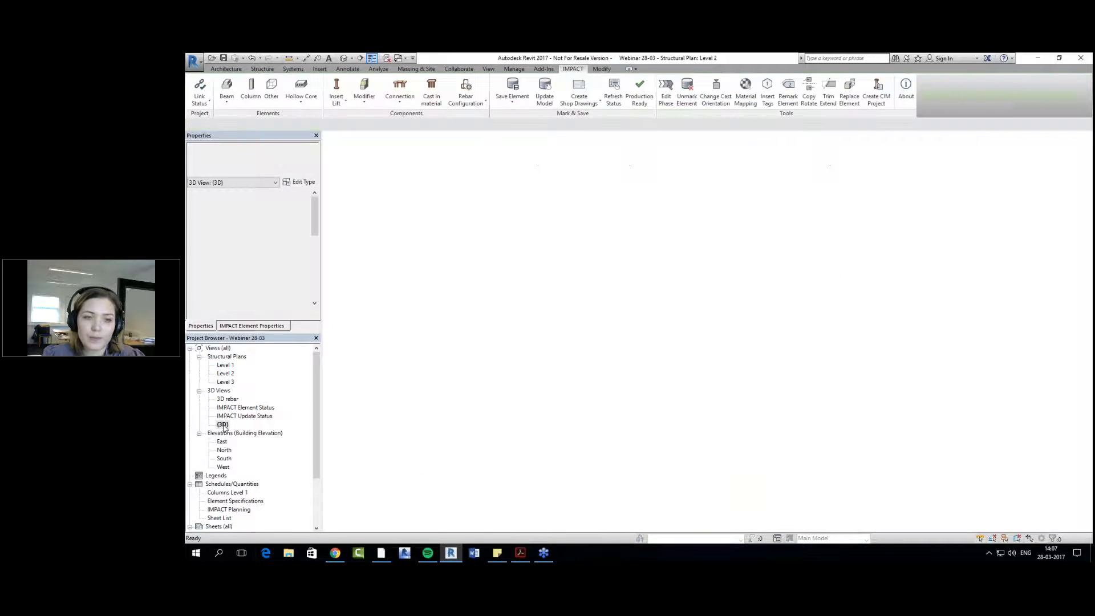
pyautogui.click(550, 335)
pyautogui.moveTo(604, 346); pyautogui.dragTo(701, 336, button='middle')
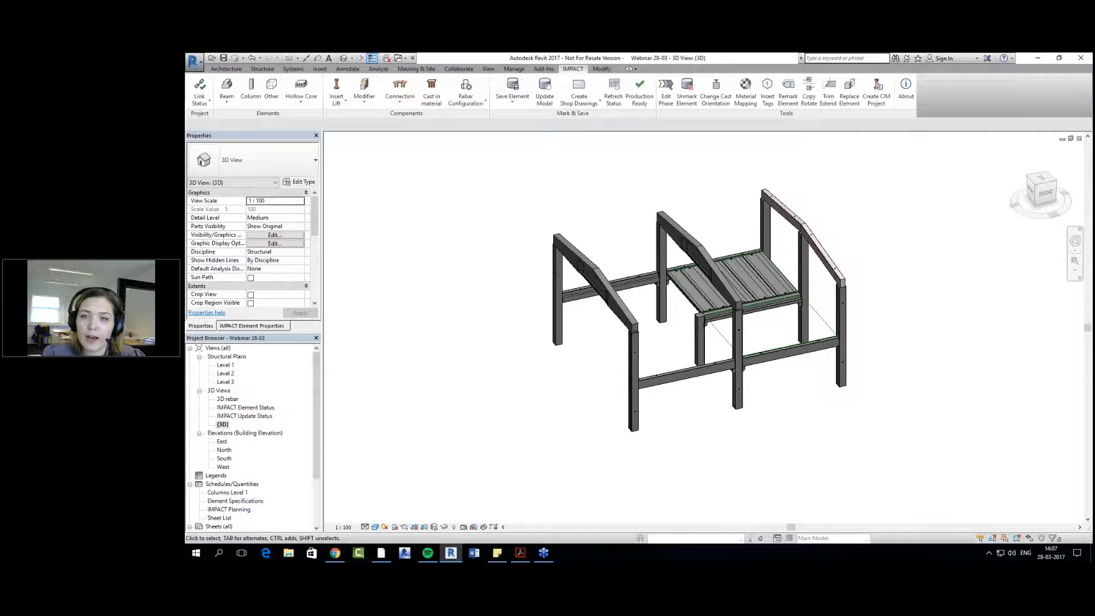
# Step: Examine the inserted hollow core slabs and their supporting beams up close in 3D
pyautogui.scroll(2, 753, 282)
pyautogui.scroll(1, 732, 292)
pyautogui.keyDown('shift'); pyautogui.moveTo(784, 359); pyautogui.dragTo(738, 408, button='middle'); pyautogui.keyUp('shift')
pyautogui.moveTo(588, 399); pyautogui.dragTo(631, 385, button='middle')
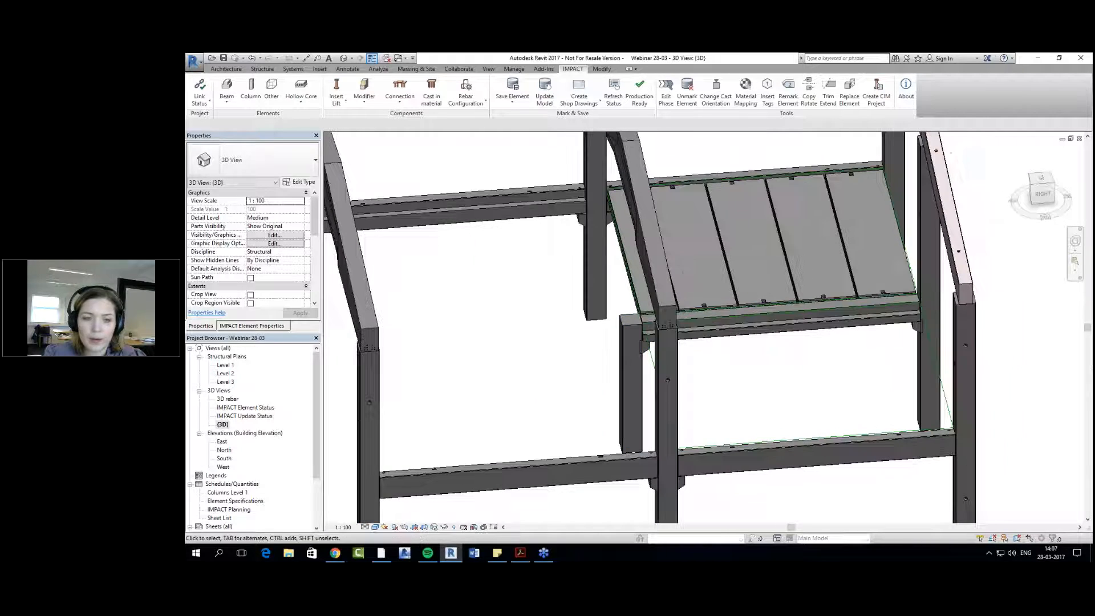
# Step: Examine in the South elevation how the hollow core slabs sit against the Level 2 line and the columns, and return to the {3D} view
pyautogui.doubleClick(225, 458)
pyautogui.scroll(3, 616, 370)
pyautogui.scroll(4, 551, 402)
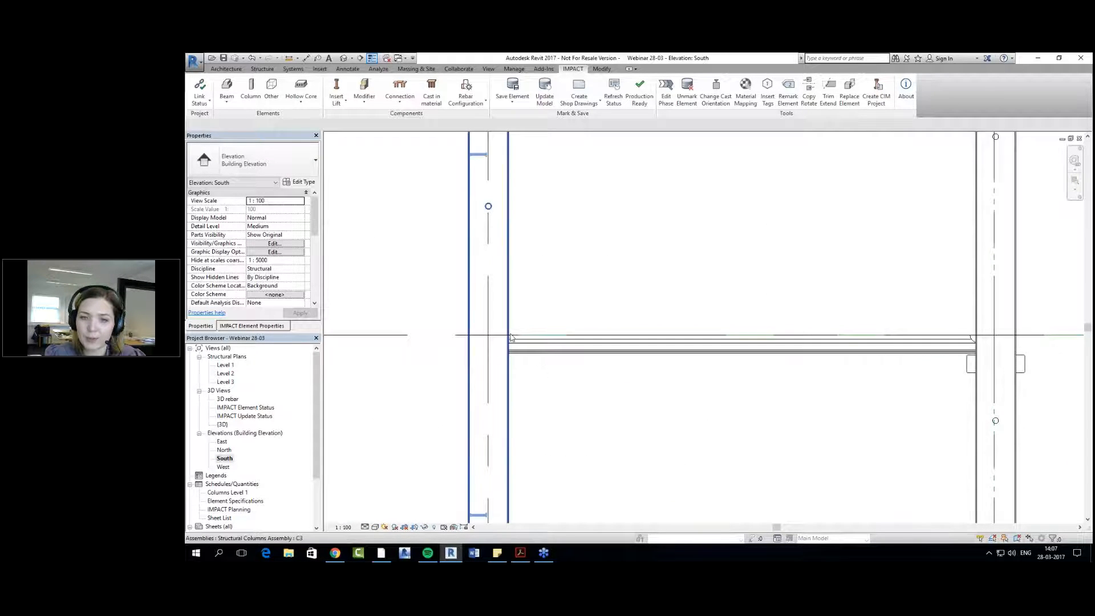
pyautogui.scroll(2, 510, 339)
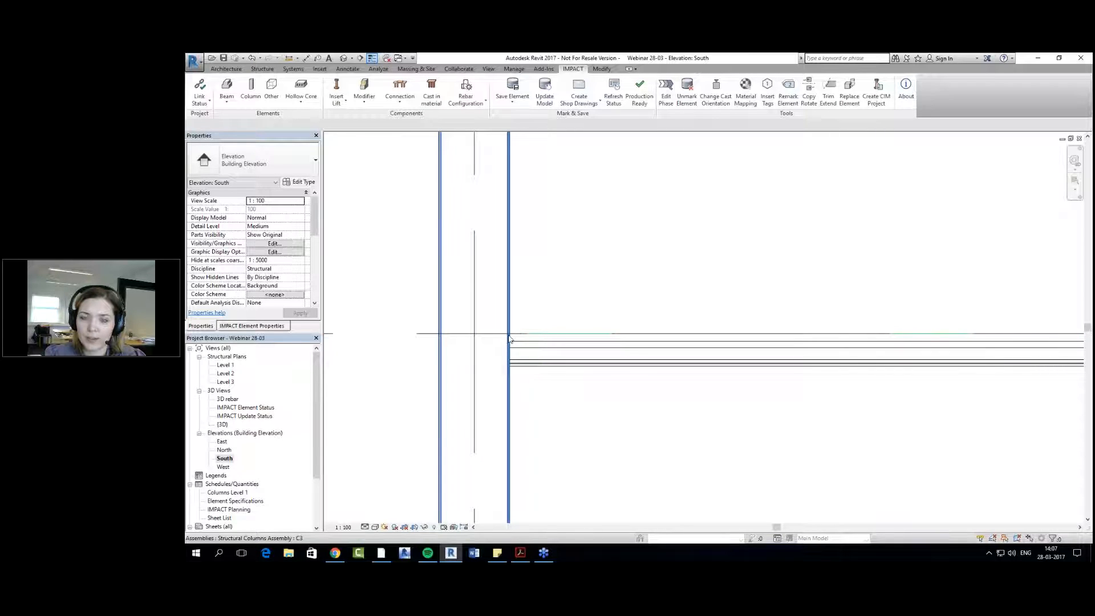
pyautogui.scroll(-6, 509, 339)
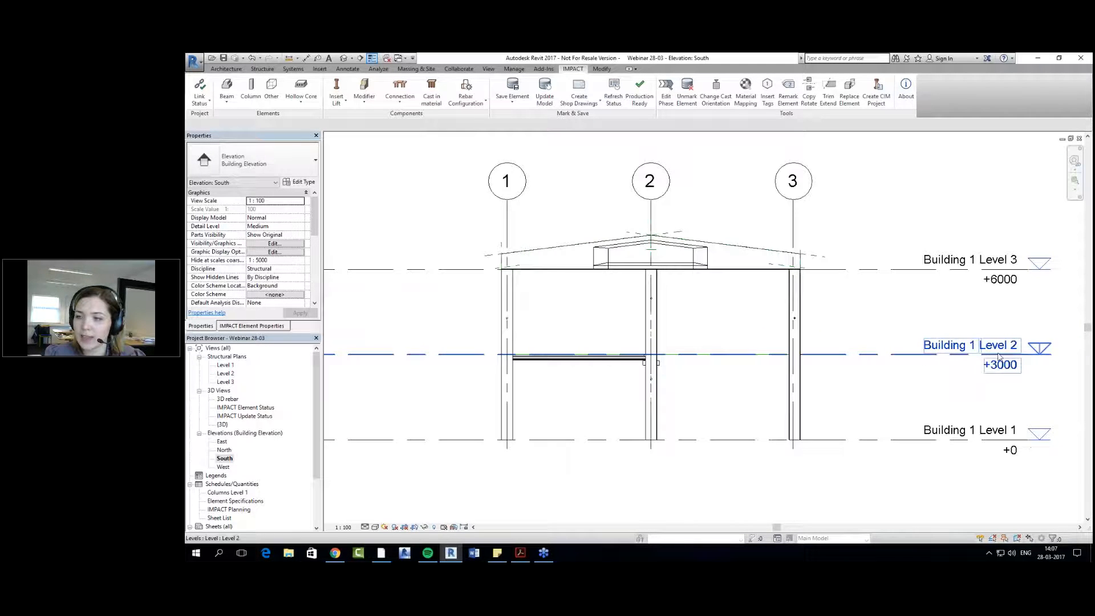
pyautogui.scroll(3, 544, 368)
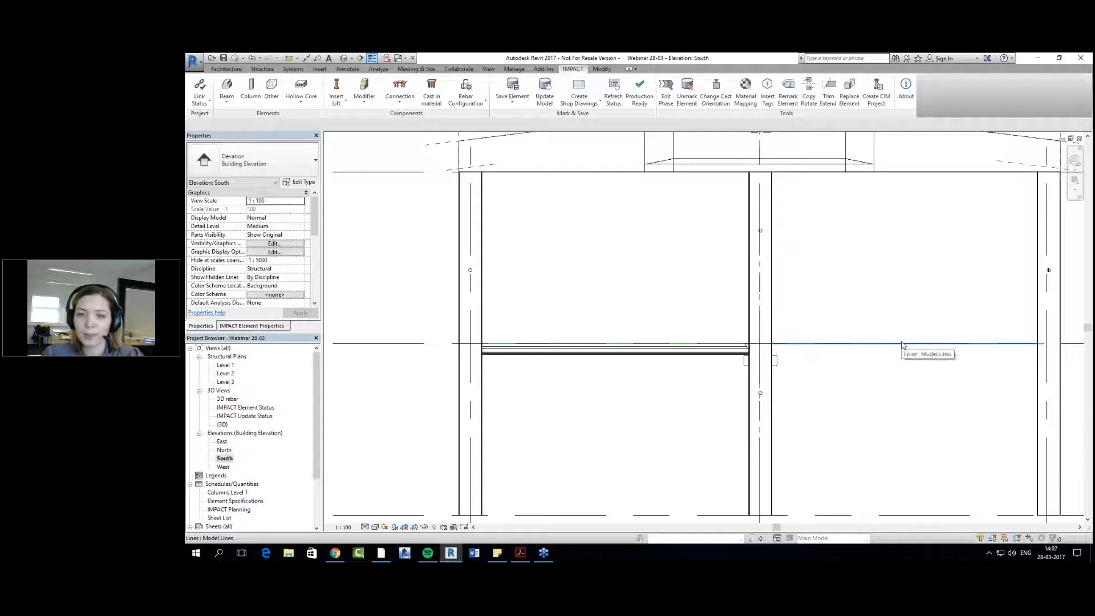
pyautogui.scroll(5, 485, 341)
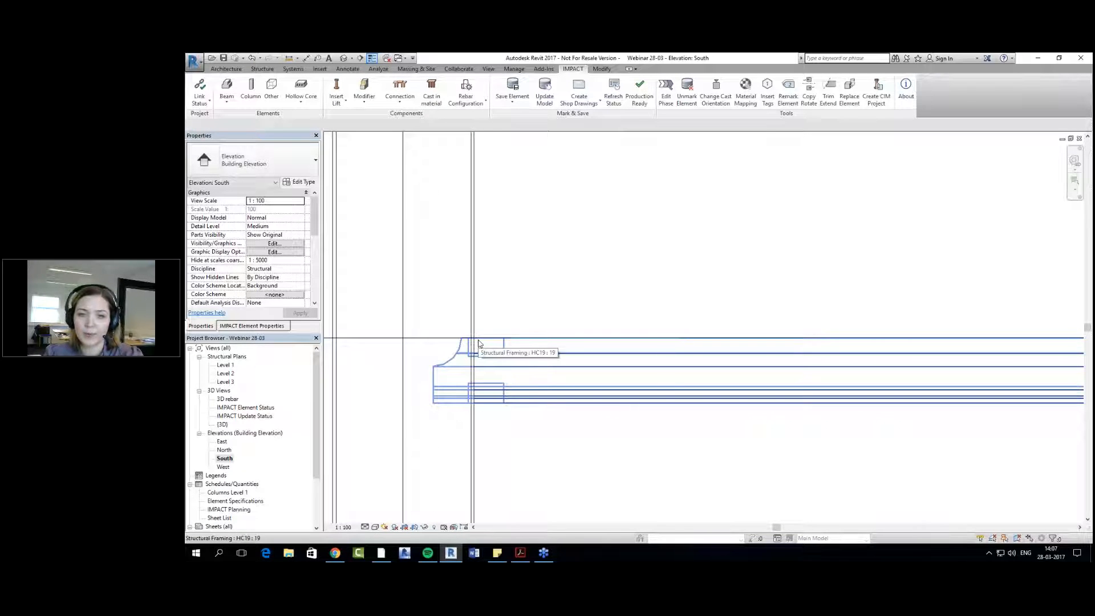
pyautogui.click(556, 412)
pyautogui.scroll(-2, 569, 433)
pyautogui.doubleClick(222, 425)
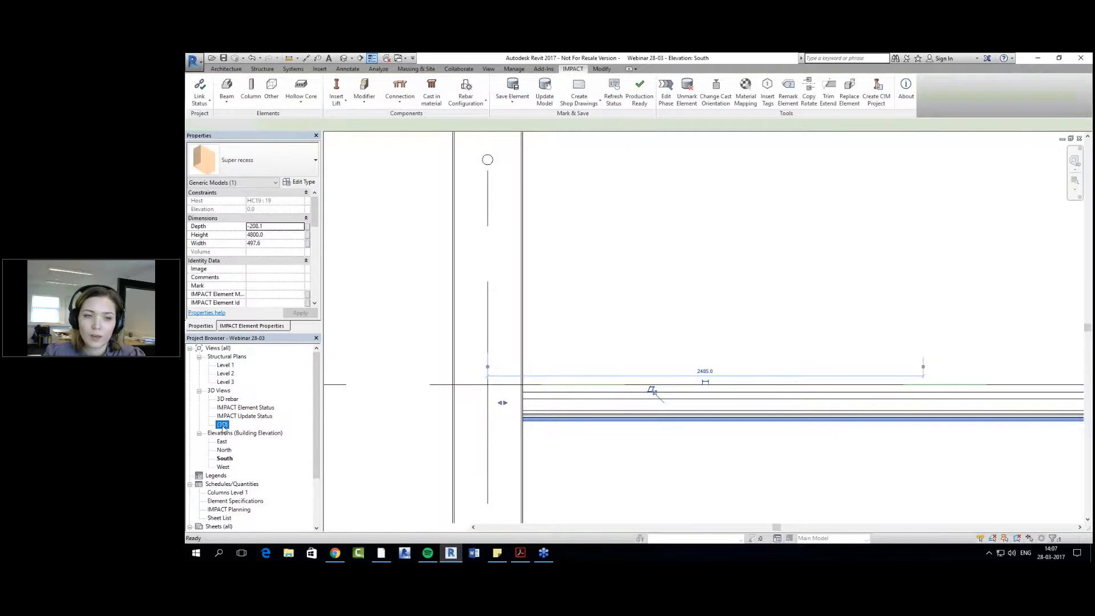
pyautogui.moveTo(726, 378); pyautogui.dragTo(710, 396, button='middle')
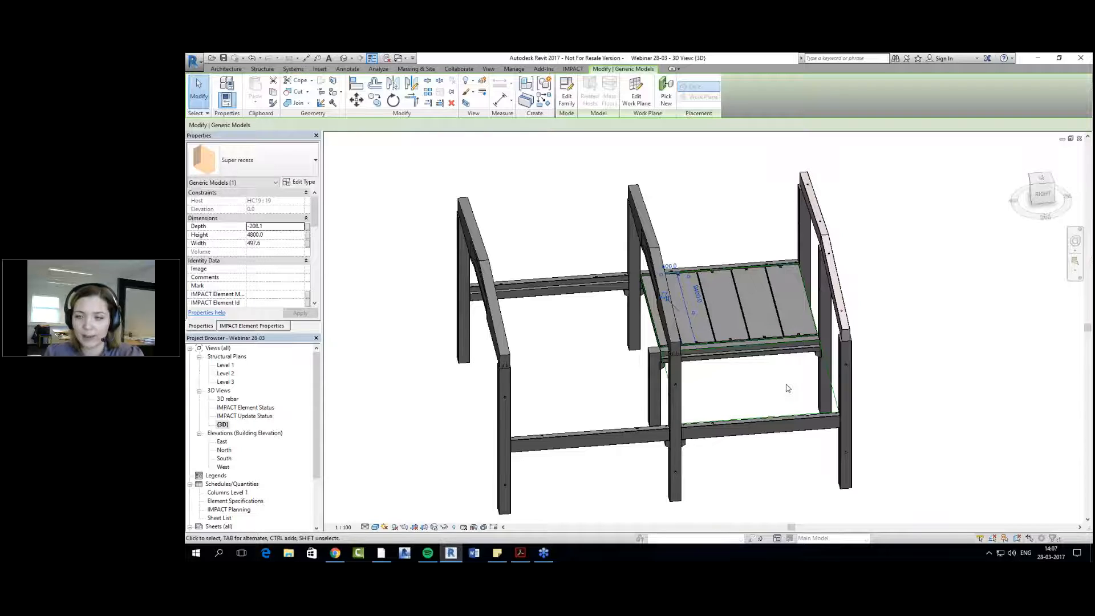
# Step: Insert HC19 hollow core slabs with top placement into the HC201 bay on Level 2, selecting its boundary and checking the endcaps
pyautogui.doubleClick(229, 375)
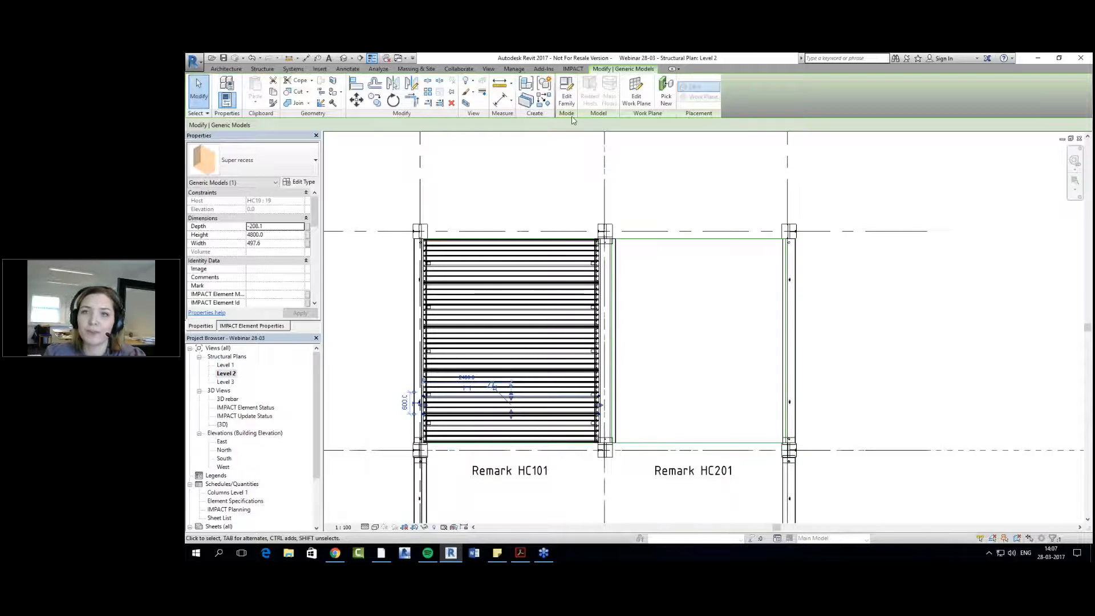
pyautogui.click(573, 68)
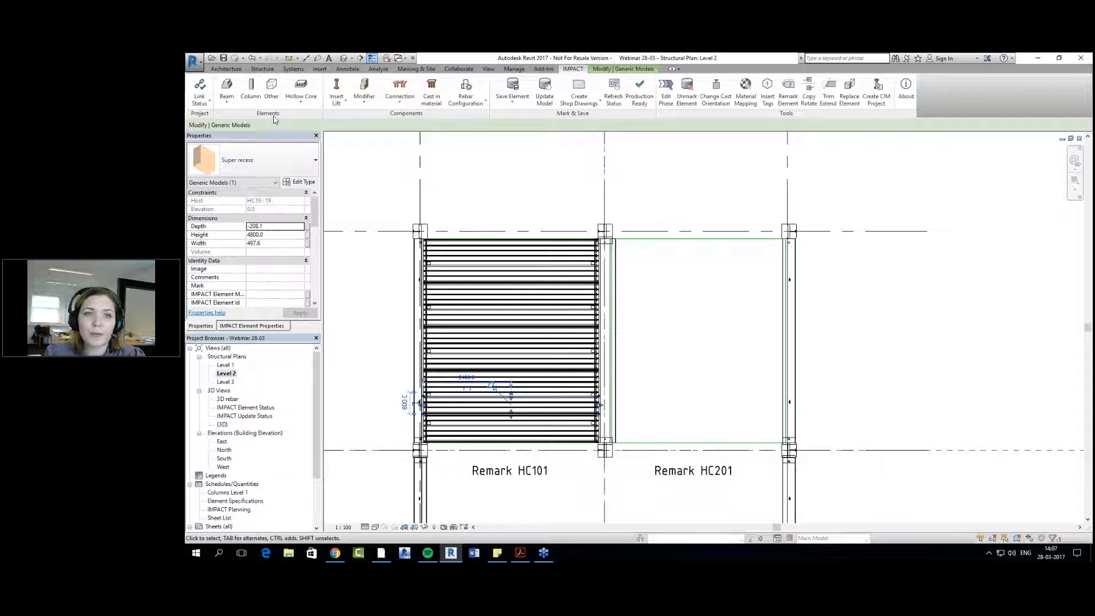
pyautogui.click(623, 289)
pyautogui.click(631, 323)
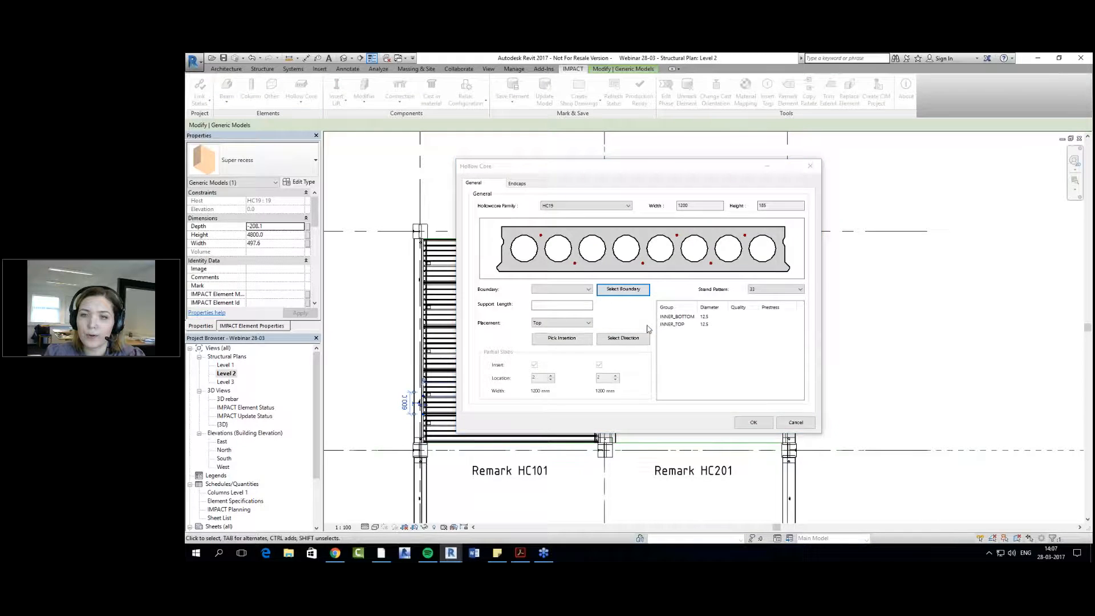
pyautogui.scroll(5, 621, 245)
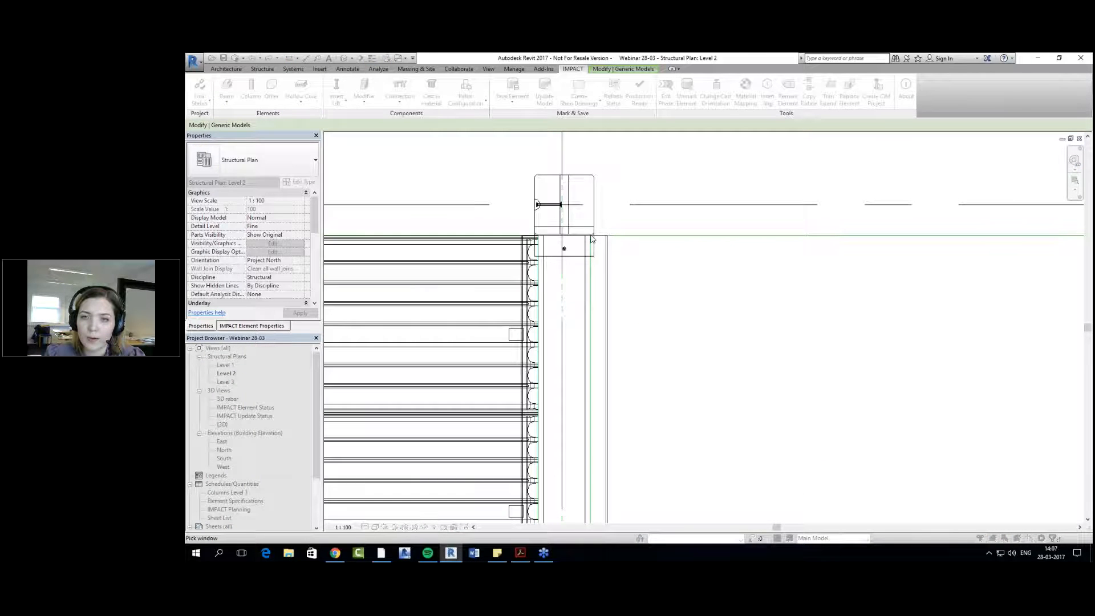
pyautogui.scroll(-4, 604, 247)
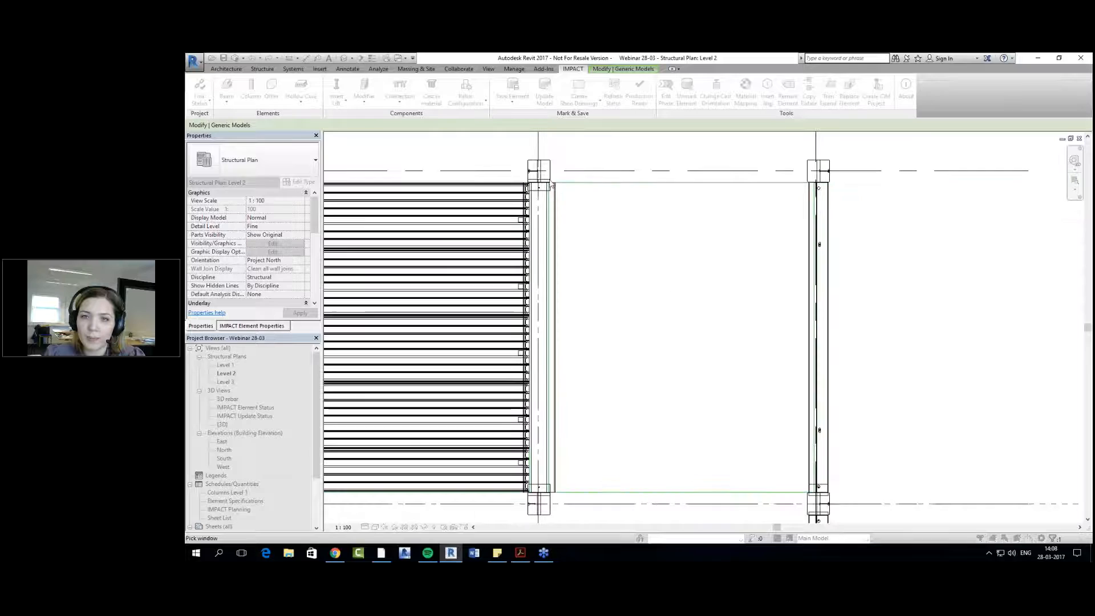
pyautogui.moveTo(550, 186); pyautogui.dragTo(817, 497)
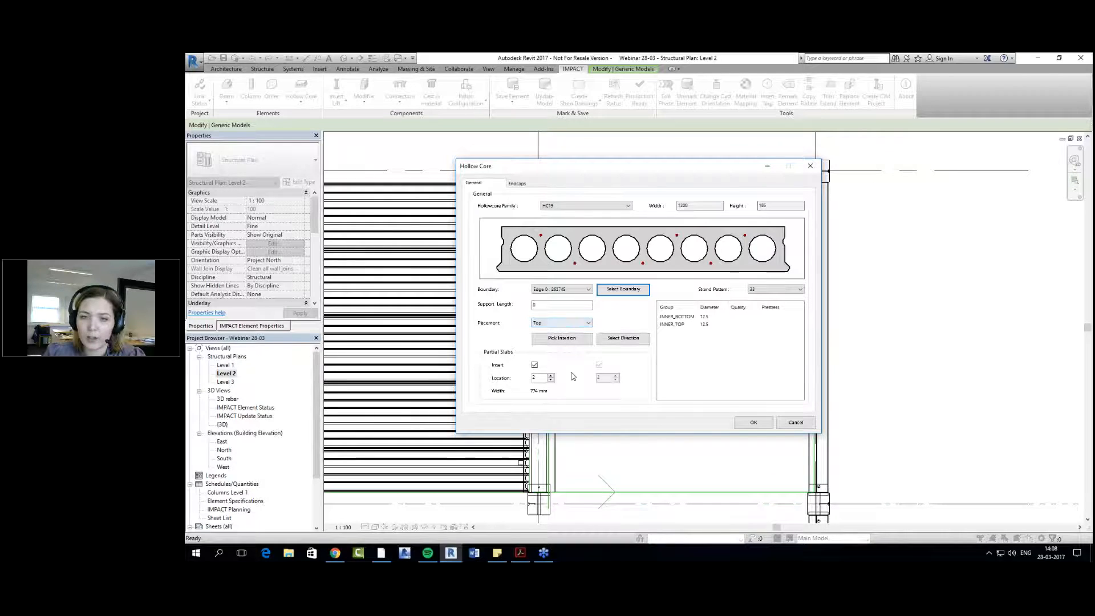
pyautogui.click(534, 185)
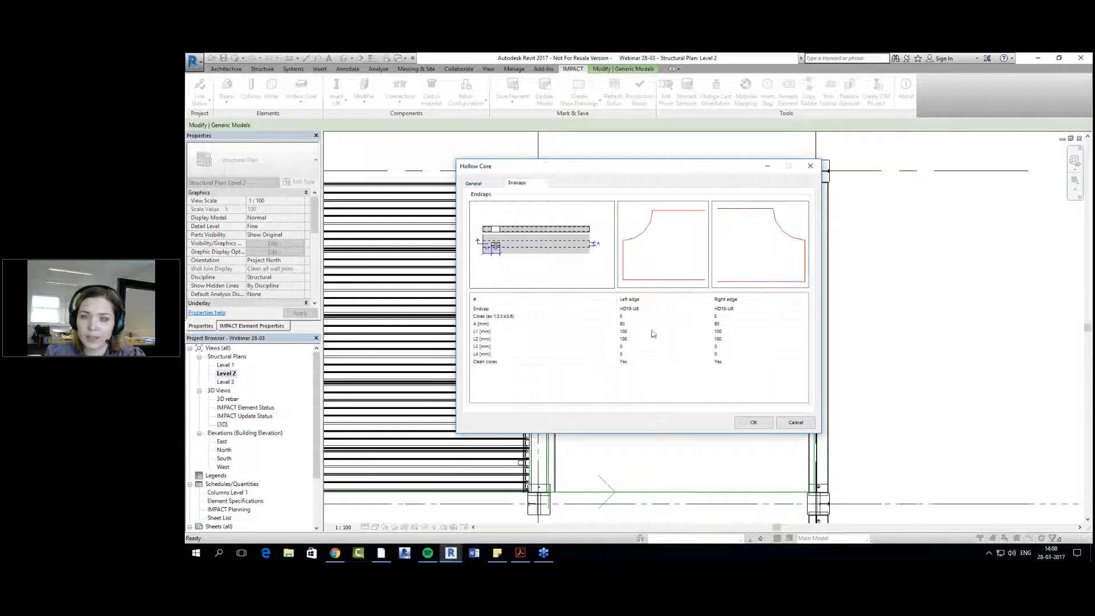
pyautogui.click(752, 423)
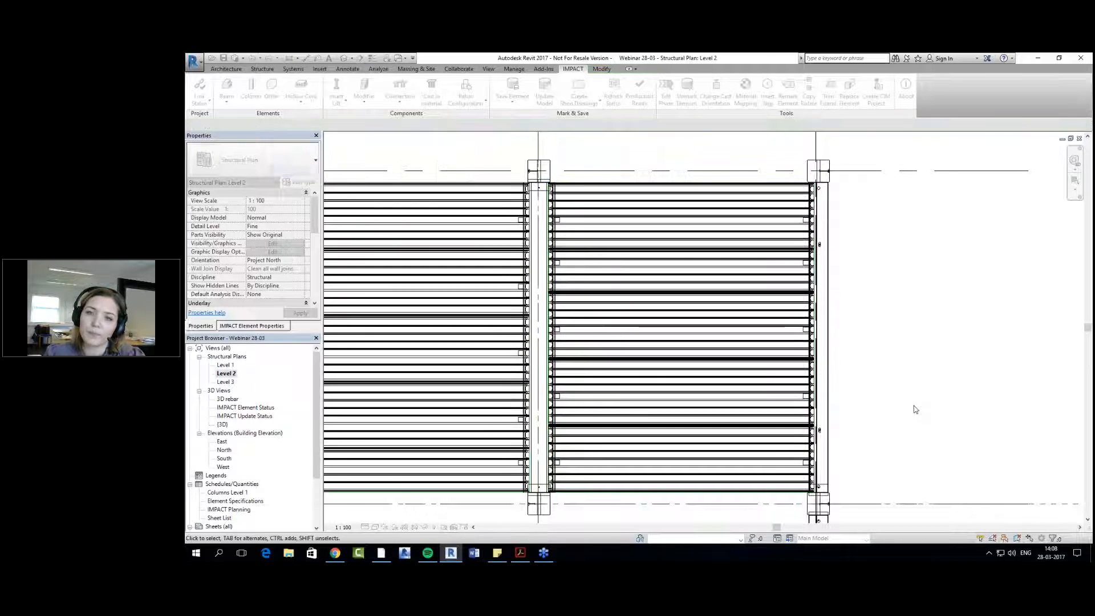
# Step: Inspect the slabs of both bays from above in the {3D} view
pyautogui.doubleClick(223, 425)
pyautogui.keyDown('shift'); pyautogui.moveTo(889, 402); pyautogui.dragTo(804, 451, button='middle'); pyautogui.keyUp('shift')
pyautogui.keyDown('shift'); pyautogui.moveTo(629, 339); pyautogui.dragTo(441, 465, button='middle'); pyautogui.keyUp('shift')
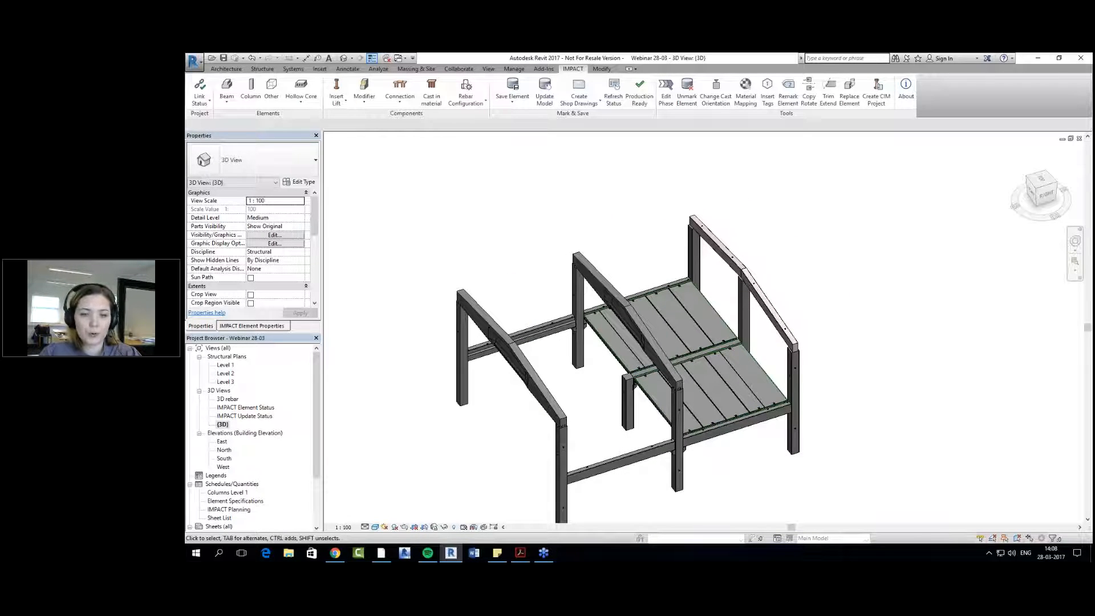
pyautogui.moveTo(679, 403); pyautogui.dragTo(620, 374, button='middle')
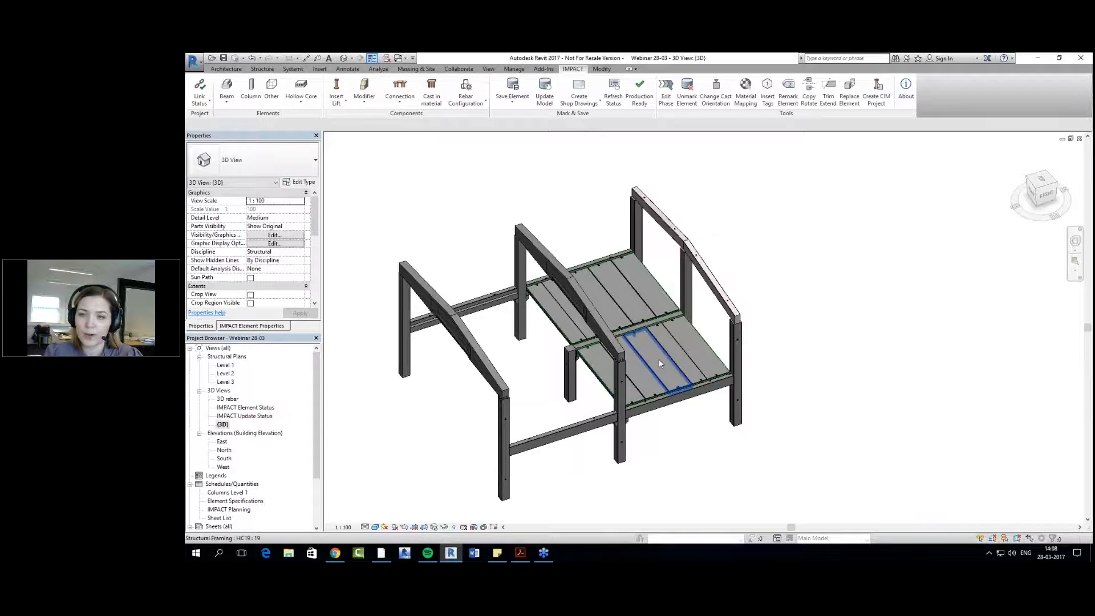
# Step: Open the HC19 slab family for editing and bring up its Hollow Core Settings
pyautogui.doubleClick(661, 359)
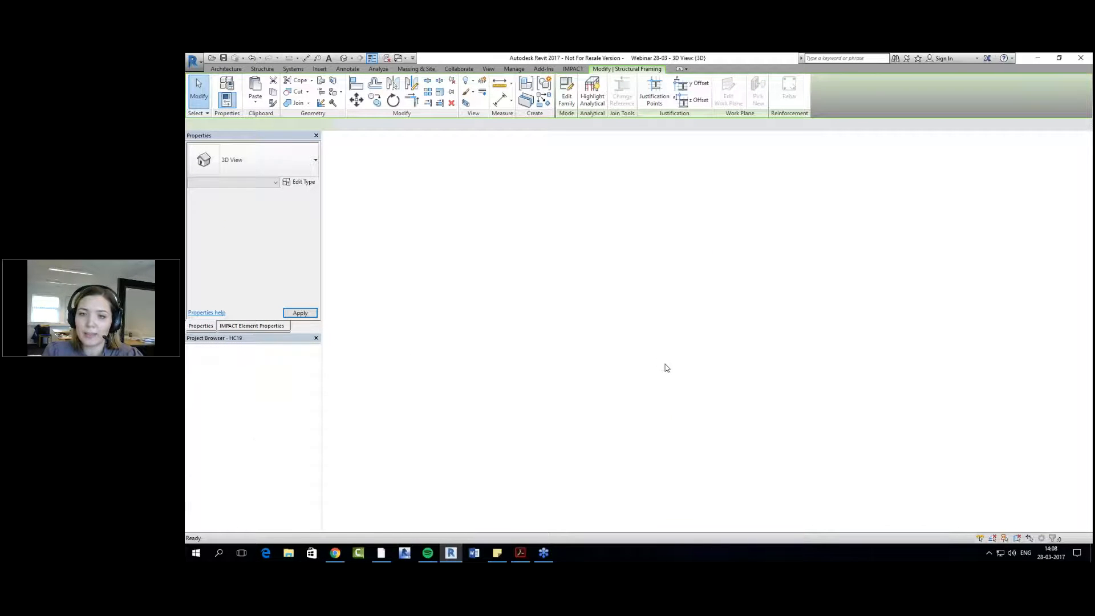
pyautogui.scroll(-2, 696, 361)
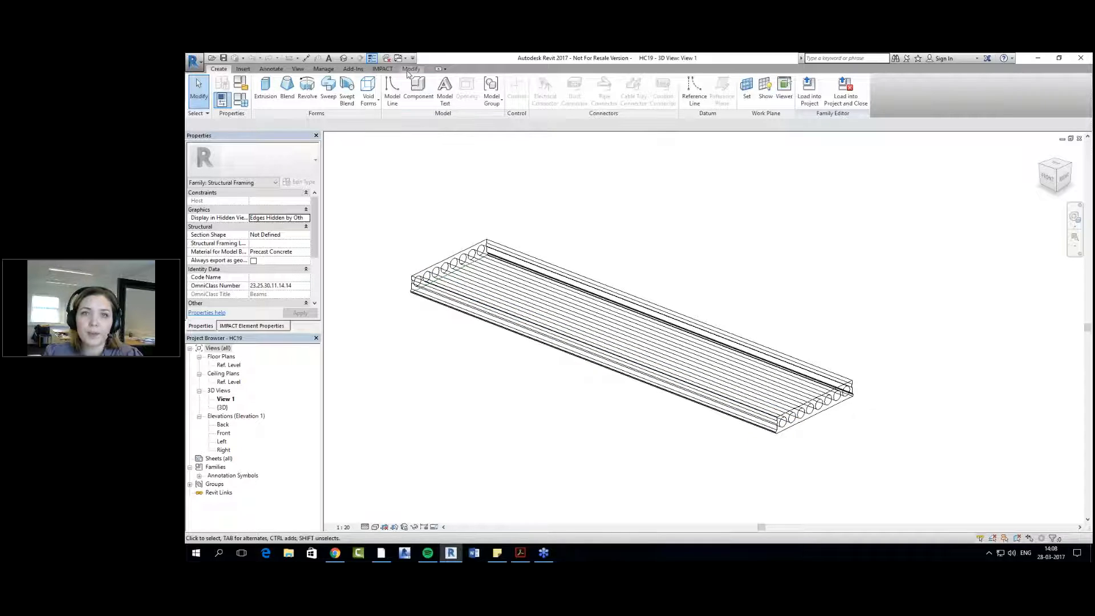
pyautogui.click(382, 69)
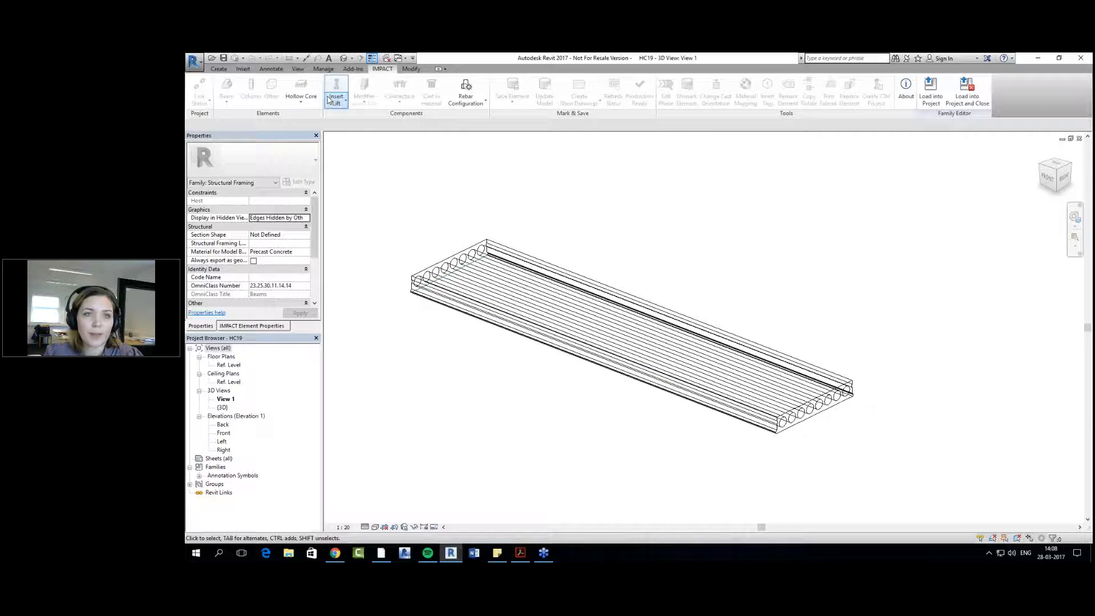
pyautogui.click(301, 97)
pyautogui.click(321, 177)
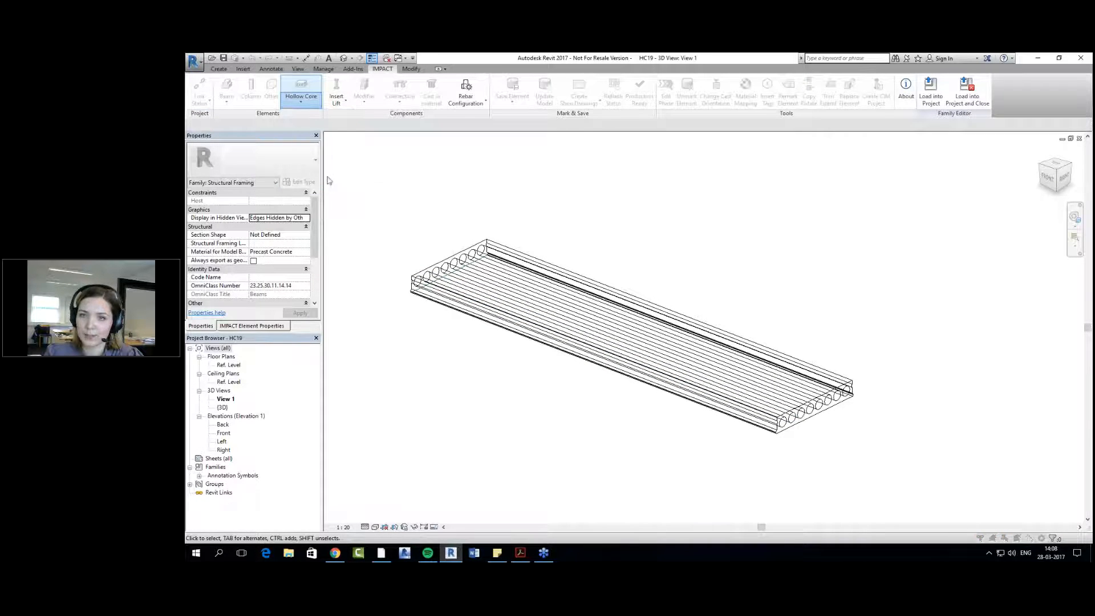
# Step: Review the general geometry, cores and cutting zones of the HC19 section, and close the settings without changes
pyautogui.moveTo(613, 188); pyautogui.dragTo(725, 251)
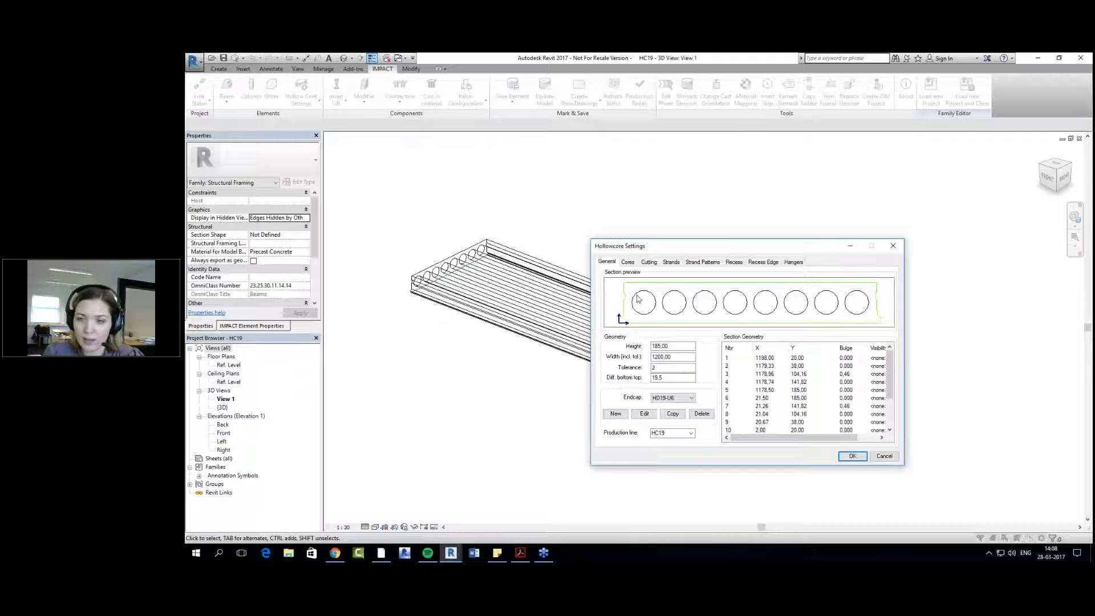
pyautogui.click(670, 377)
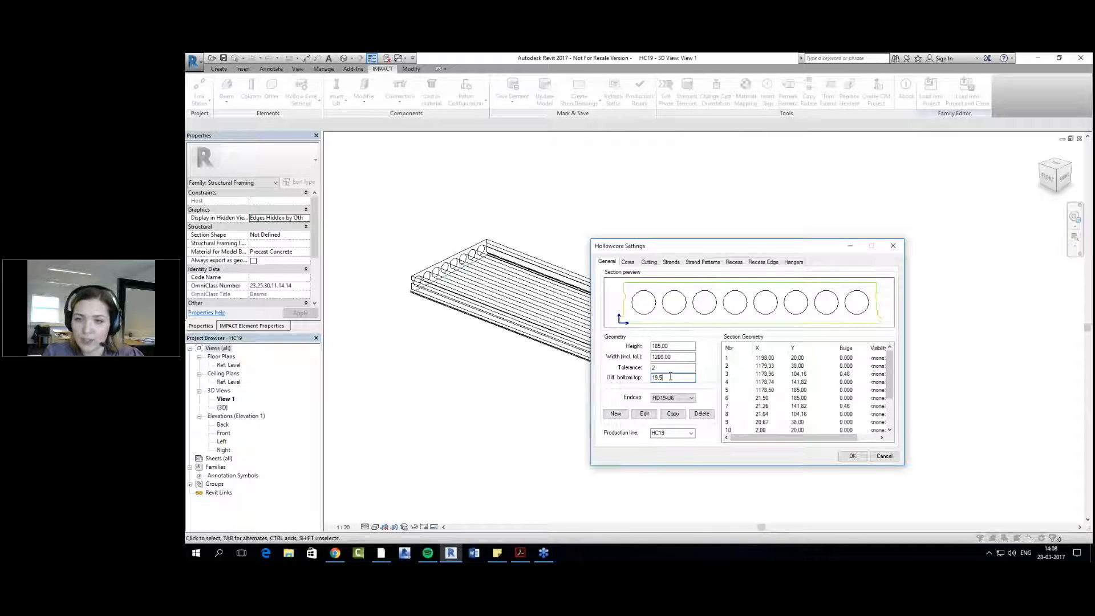
pyautogui.click(629, 263)
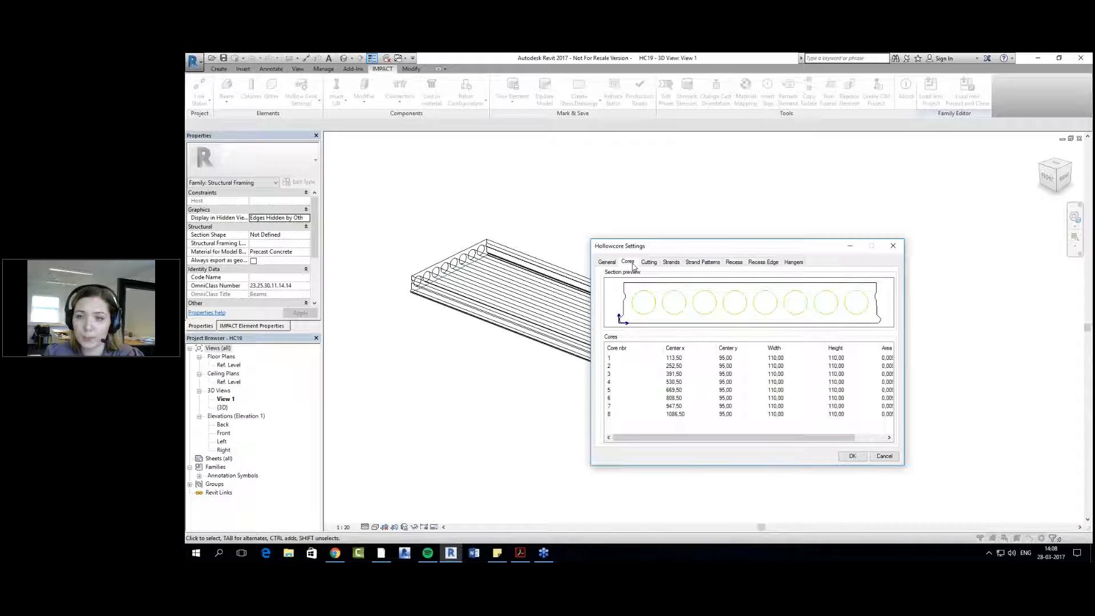
pyautogui.click(648, 261)
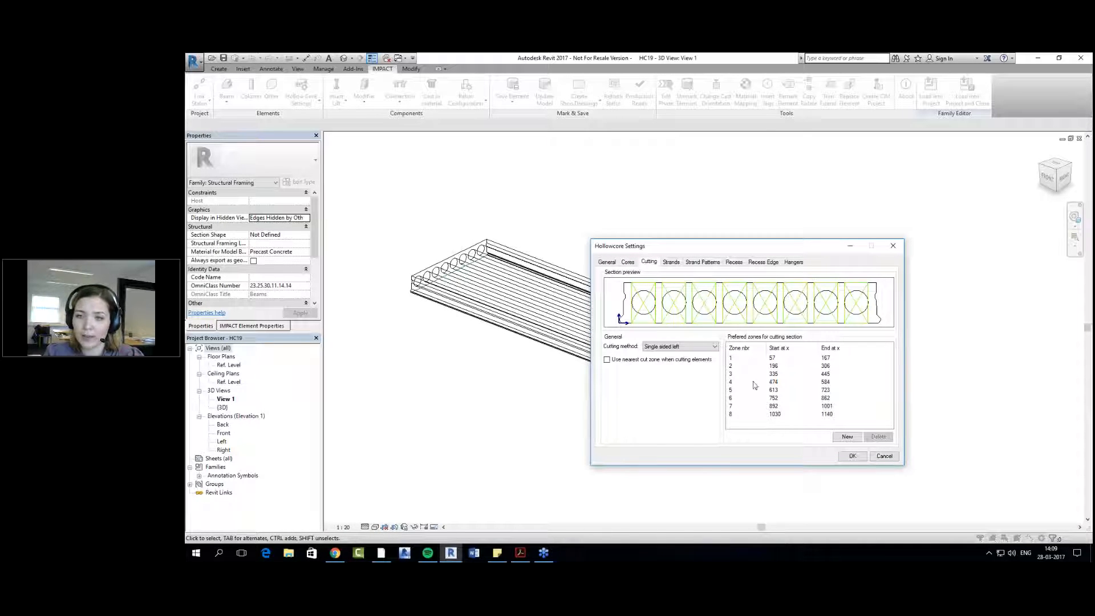
pyautogui.click(893, 245)
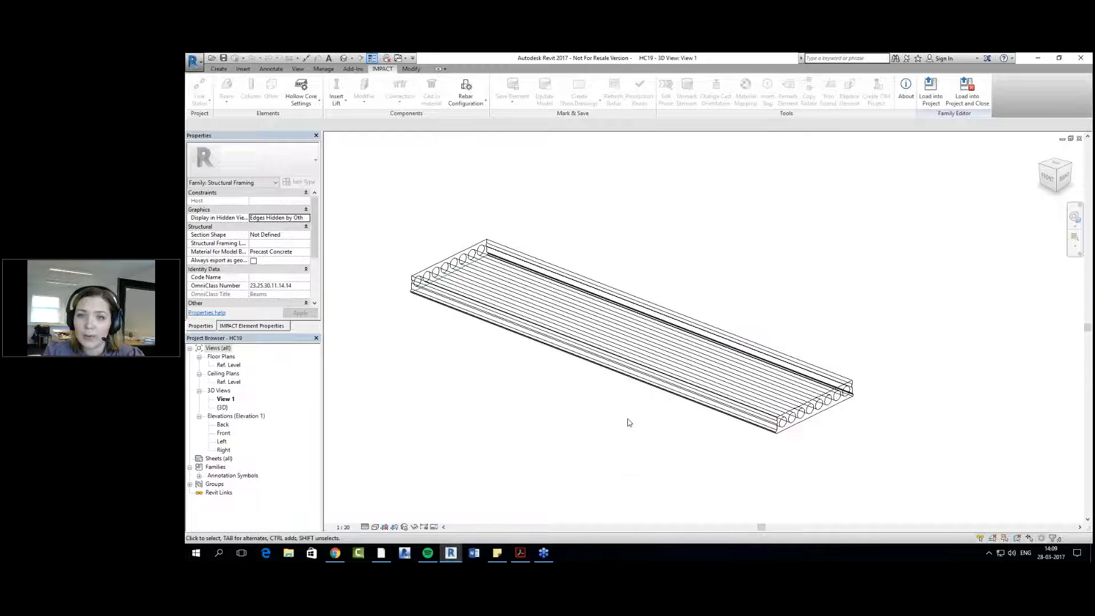
# Step: Draw model lines in the Front elevation from about 45 mm in on the slab's top edge, sloping to the end face and down to its bottom corner
pyautogui.doubleClick(223, 433)
pyautogui.scroll(5, 599, 379)
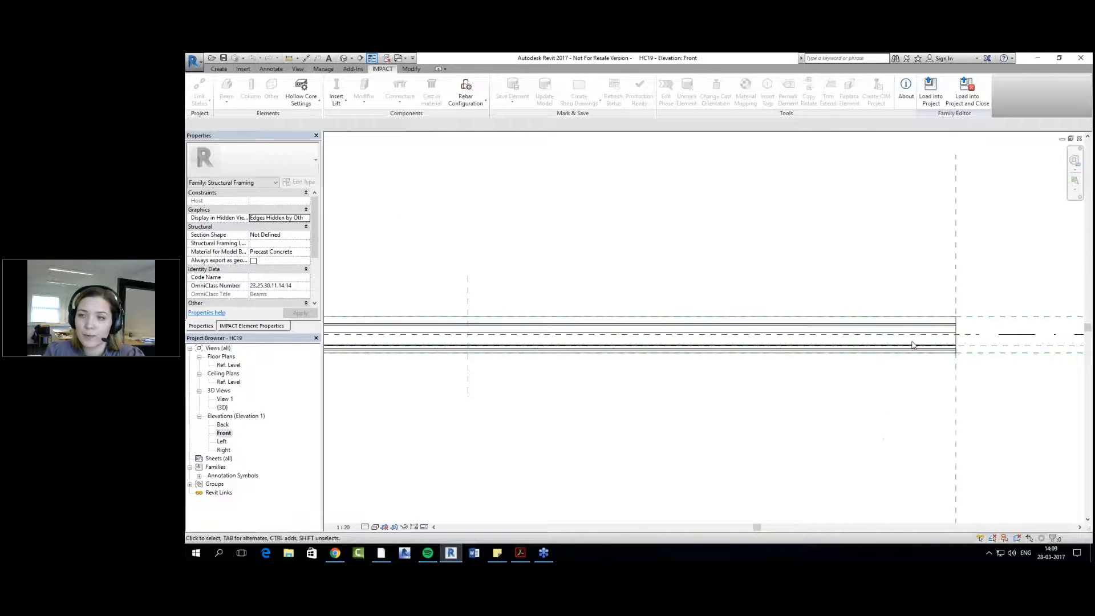
pyautogui.scroll(2, 599, 379)
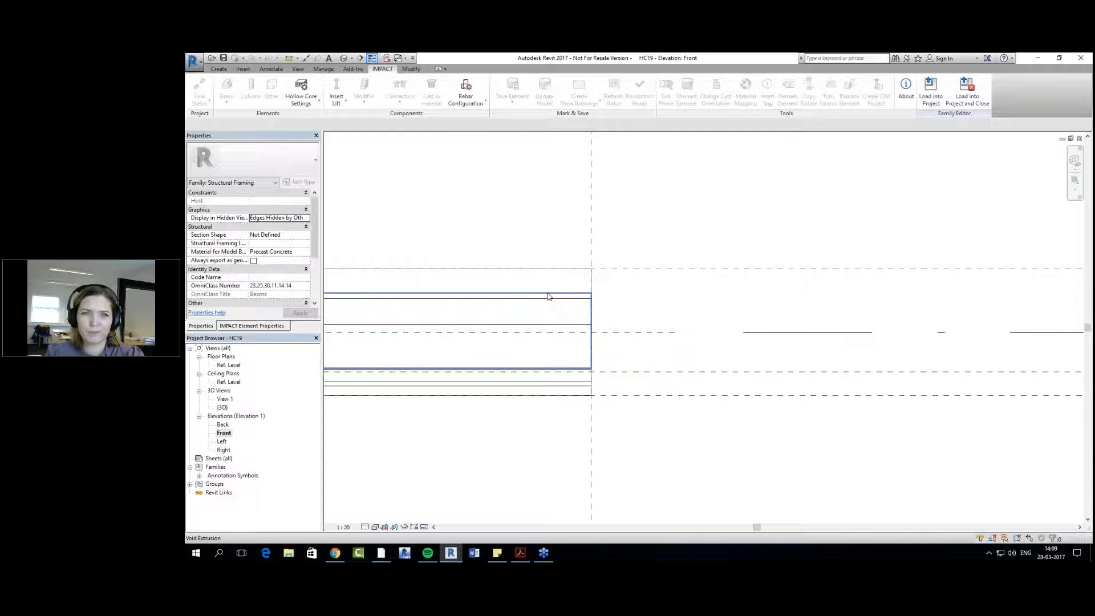
pyautogui.click(227, 69)
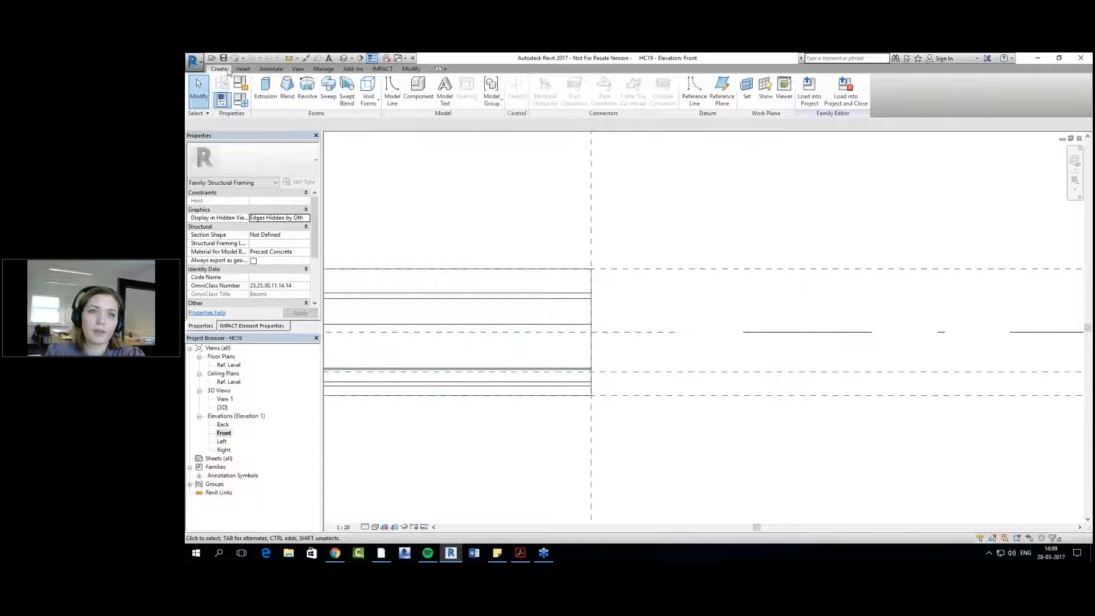
pyautogui.click(392, 91)
pyautogui.scroll(2, 548, 268)
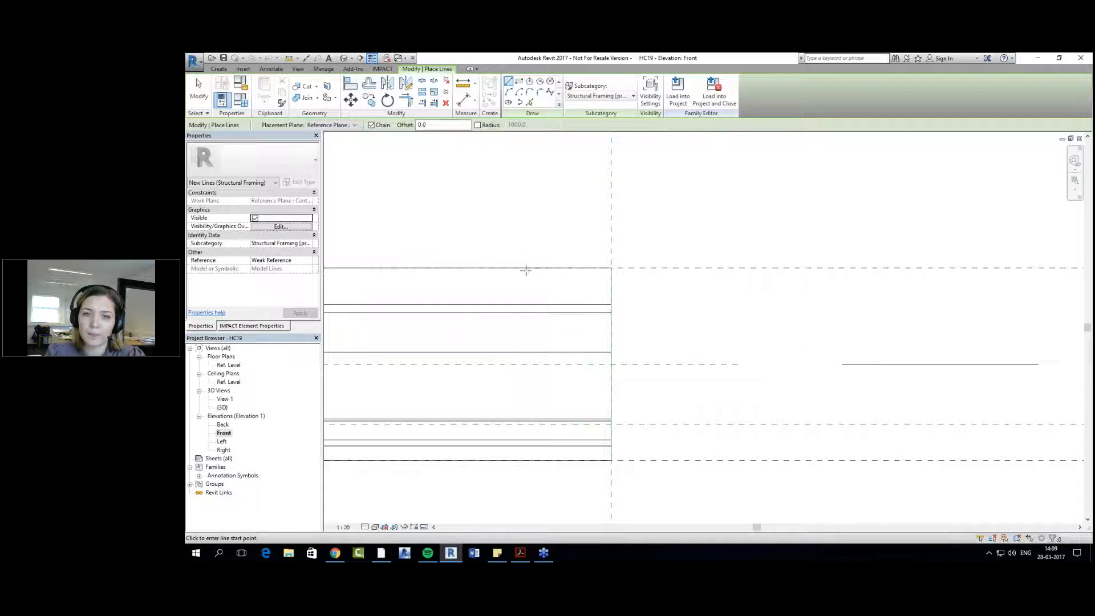
pyautogui.click(588, 268)
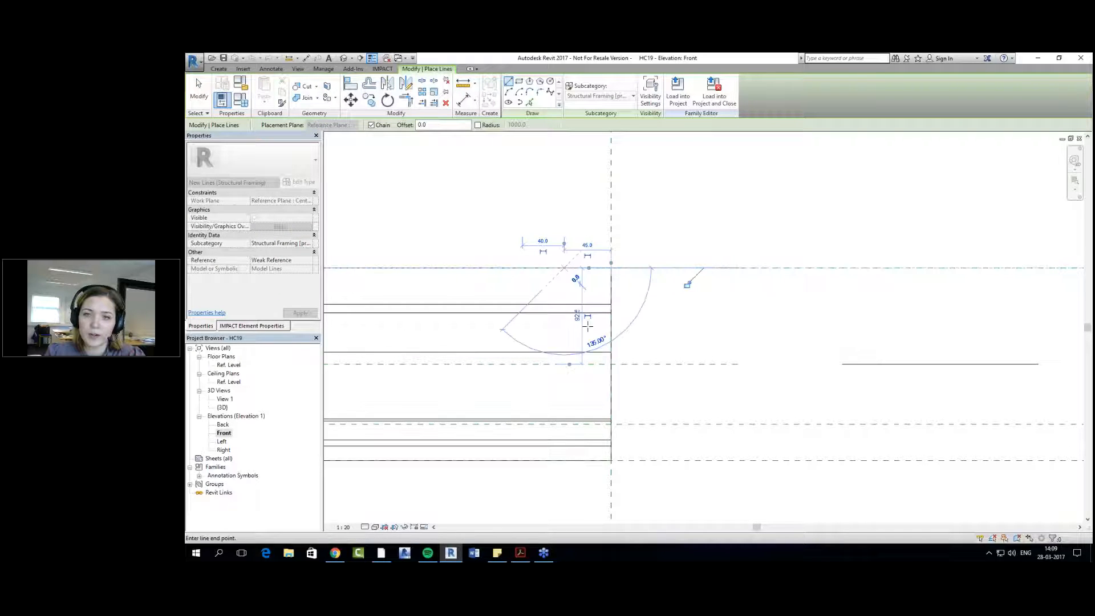
pyautogui.click(610, 386)
pyautogui.click(610, 460)
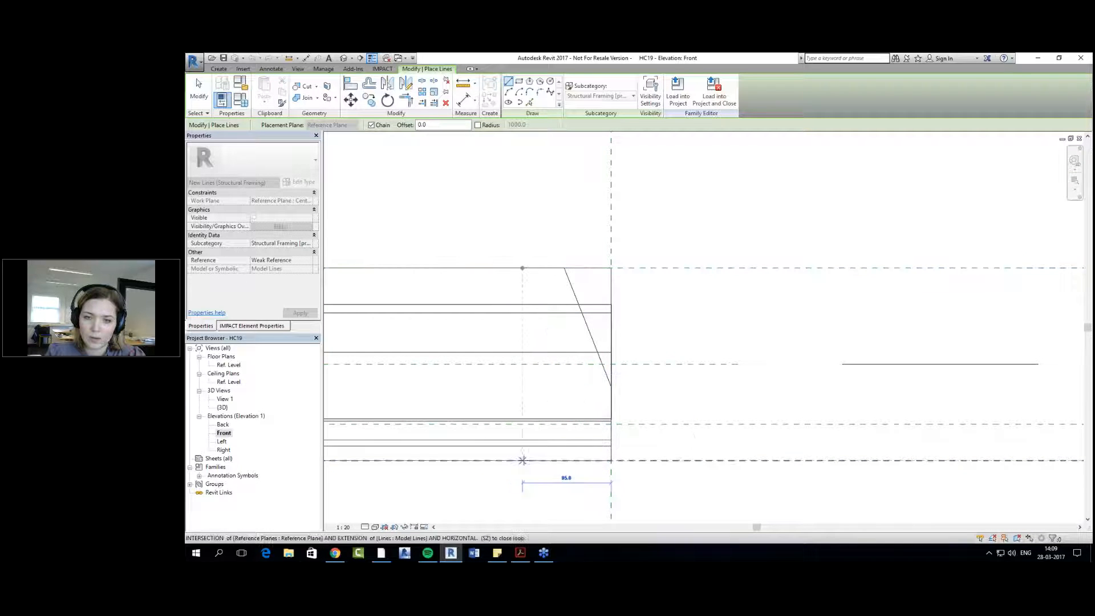
pyautogui.press('Escape')
pyautogui.press('Escape')
# Step: Stop drawing lines, bring up the HC19 family's Hollow Core Settings again, and check the list of available endcaps
pyautogui.scroll(-1, 627, 415)
pyautogui.moveTo(627, 415); pyautogui.dragTo(601, 421, button='middle')
pyautogui.moveTo(342, 230); pyautogui.dragTo(356, 209, button='middle')
pyautogui.click(382, 69)
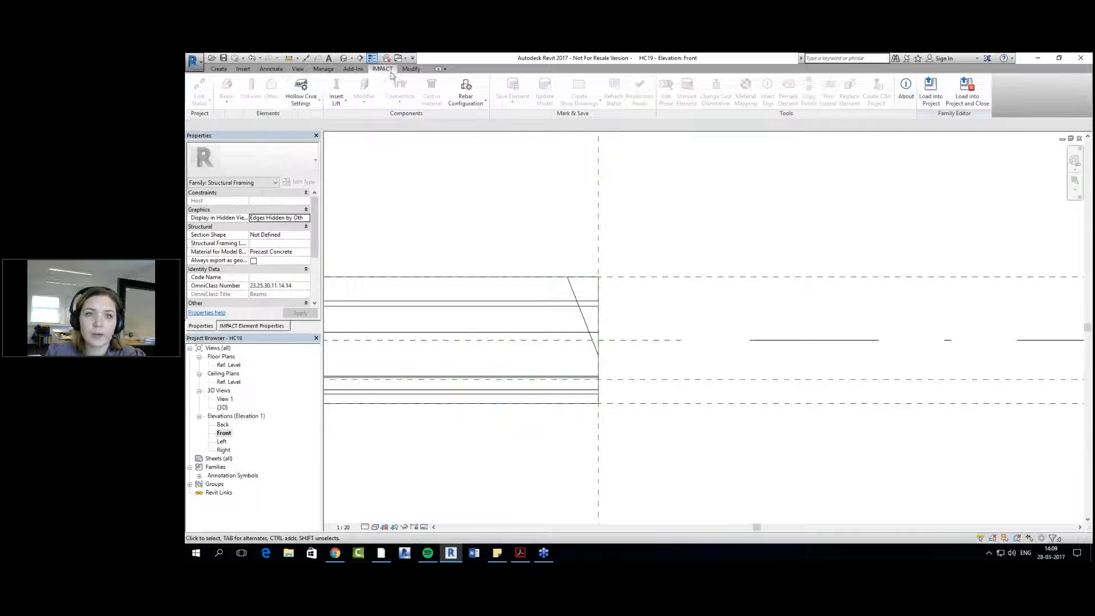
pyautogui.click(301, 97)
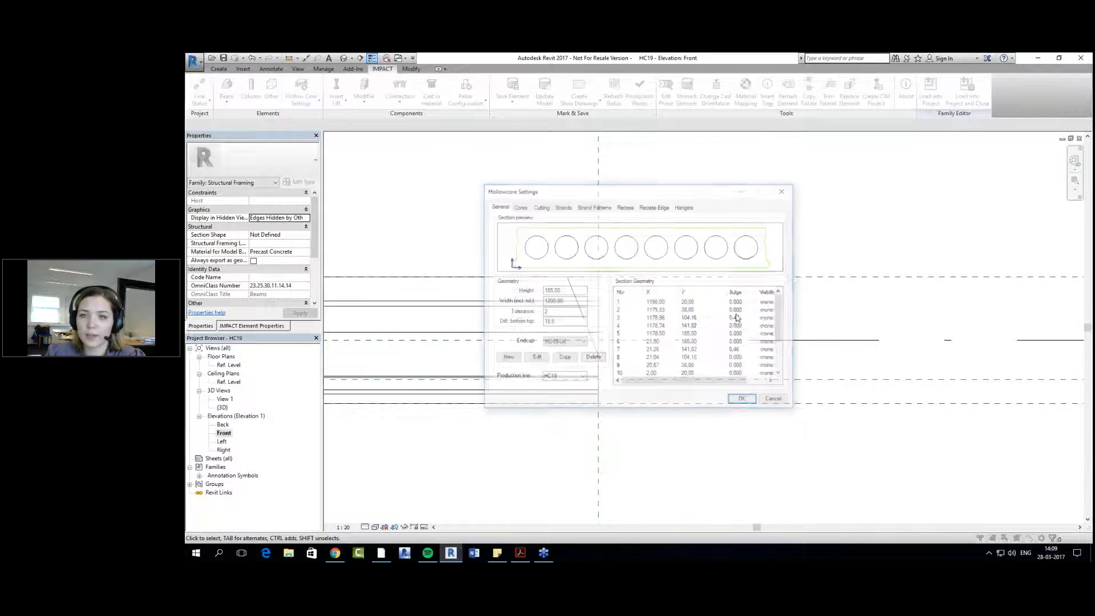
pyautogui.moveTo(672, 188); pyautogui.dragTo(871, 245)
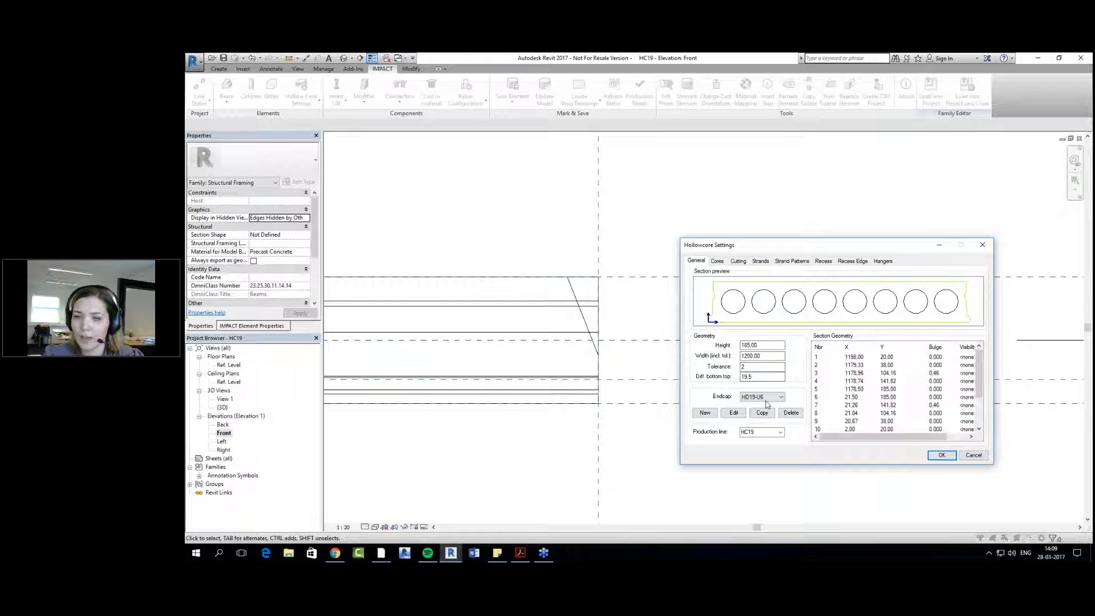
pyautogui.click(767, 398)
pyautogui.click(768, 398)
pyautogui.click(769, 398)
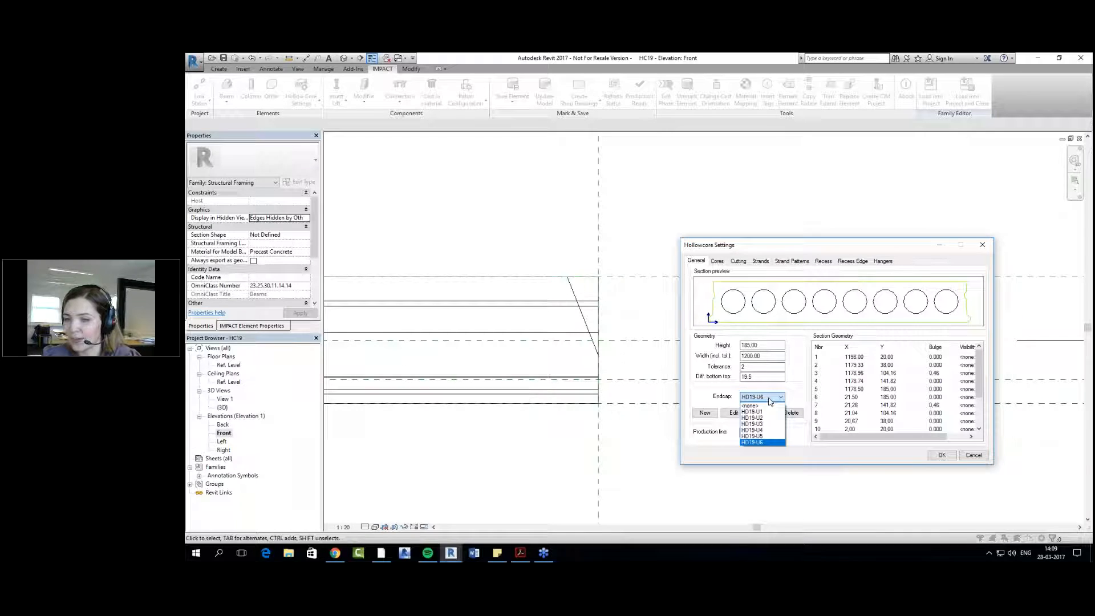
pyautogui.click(769, 400)
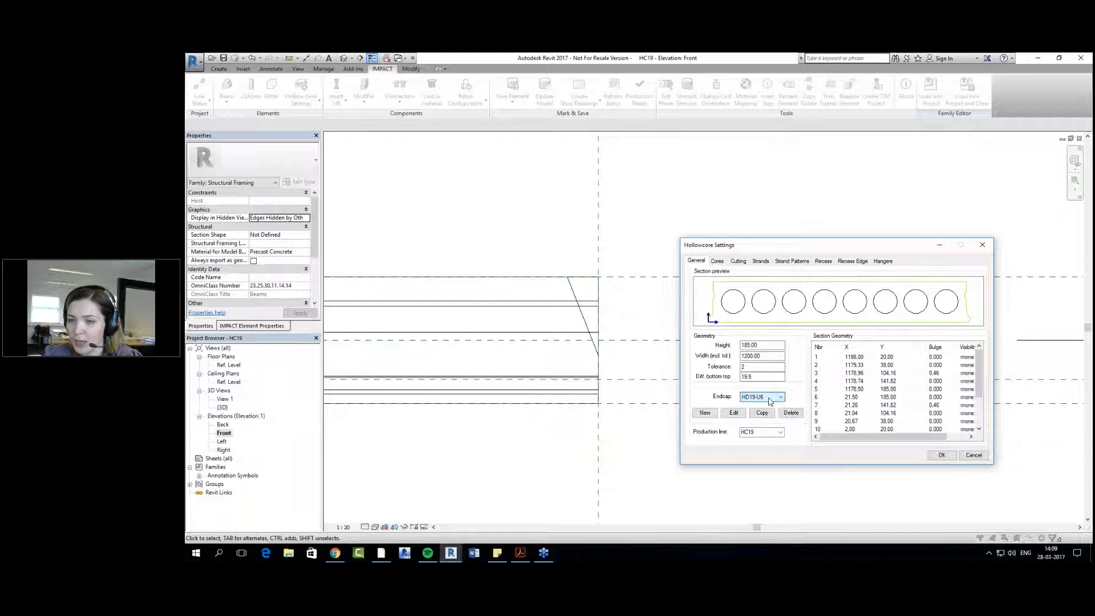
# Step: Create a new endcap named "Test endcap" with the label TS
pyautogui.click(711, 417)
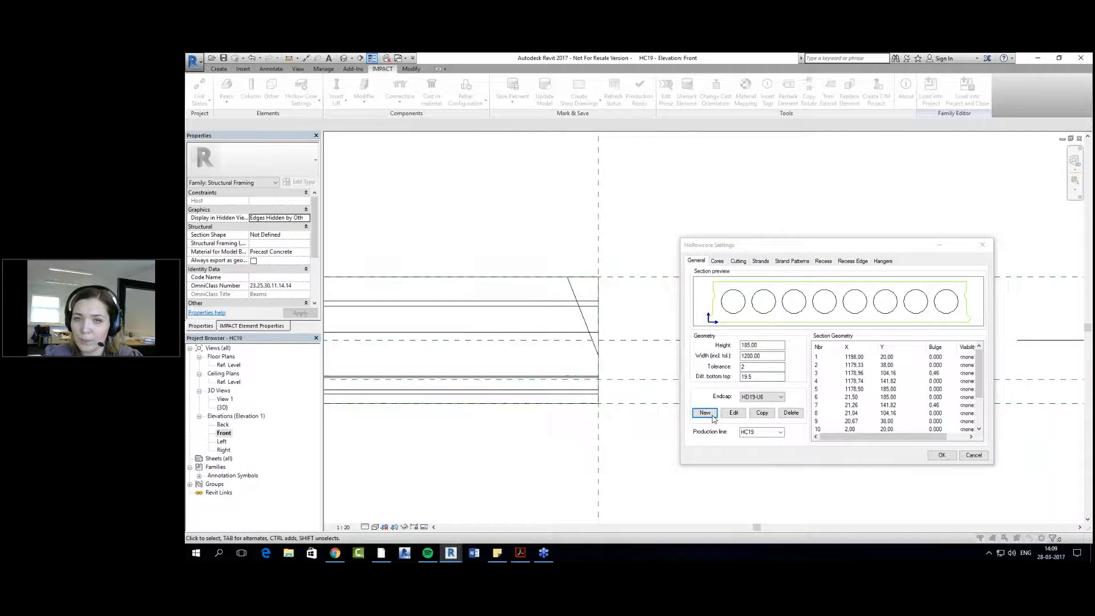
pyautogui.moveTo(648, 197); pyautogui.dragTo(805, 225)
pyautogui.moveTo(719, 251); pyautogui.dragTo(680, 250)
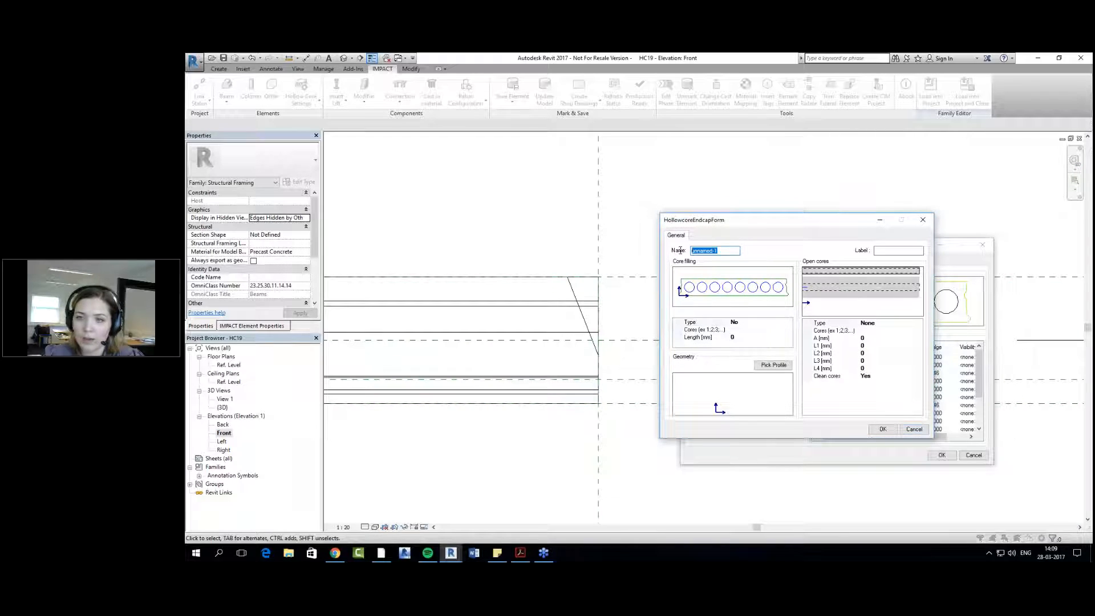
pyautogui.write('Test endcap')
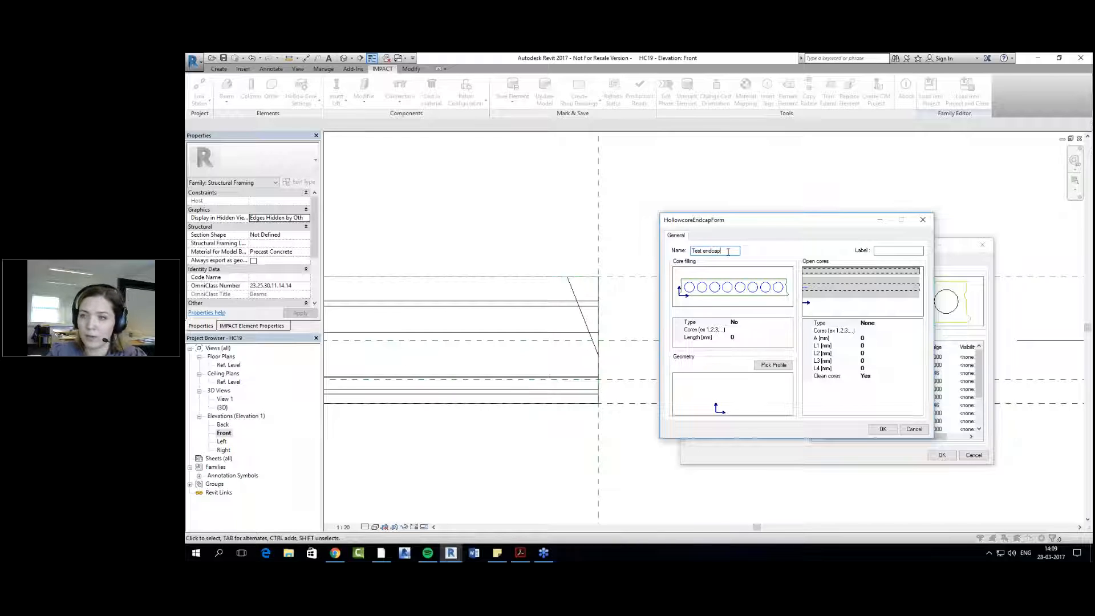
pyautogui.click(879, 251)
pyautogui.write('TS')
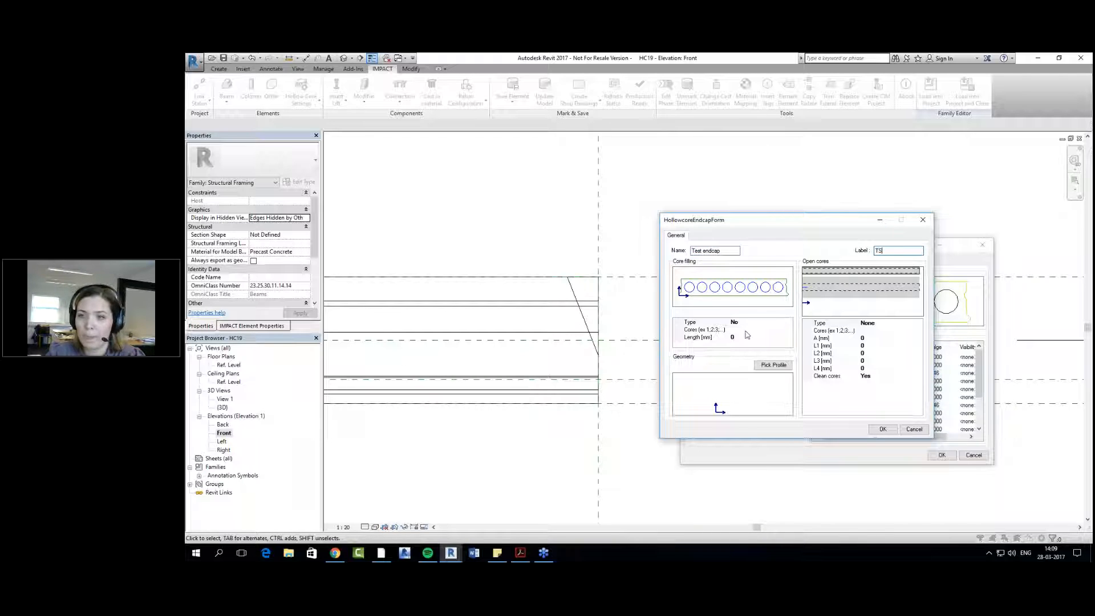
# Step: Pick the drawn end lines as the endcap's profile, with the origin at the bottom corner of the slab's end
pyautogui.click(773, 365)
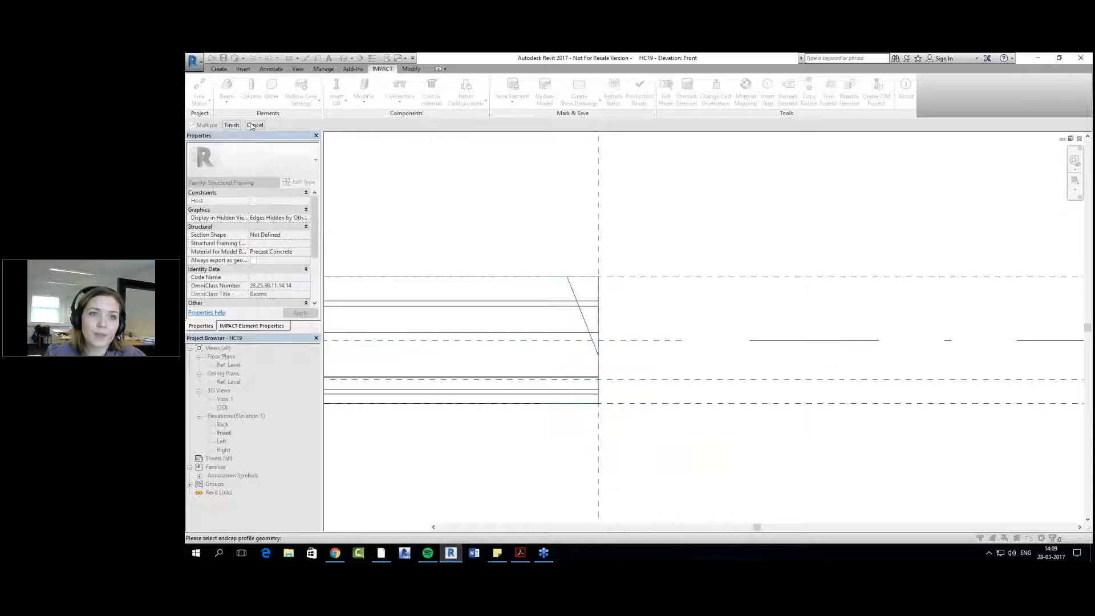
pyautogui.click(233, 125)
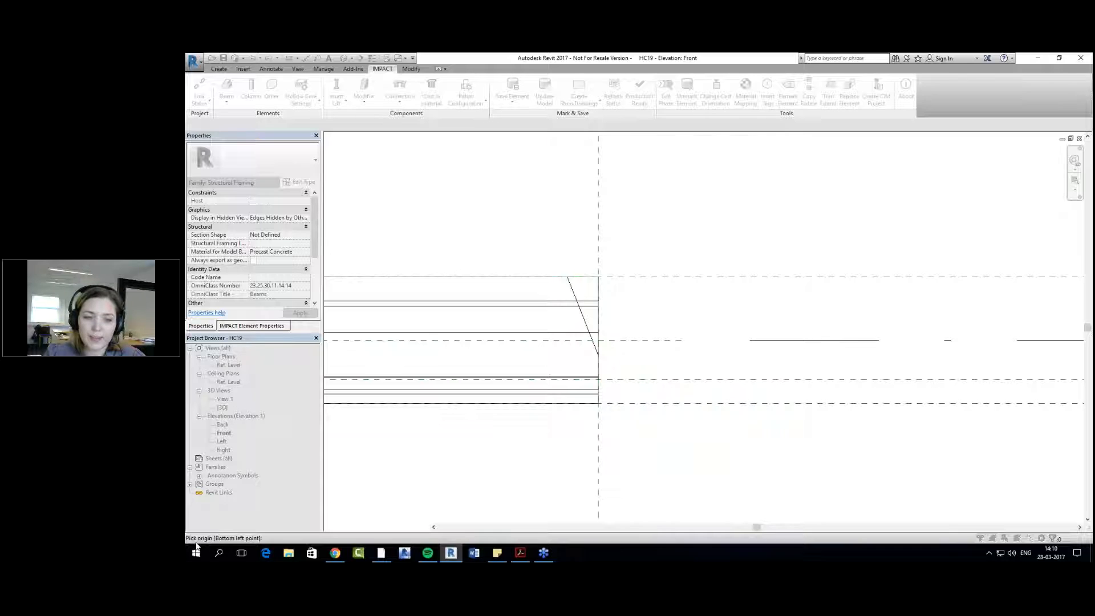
pyautogui.click(597, 403)
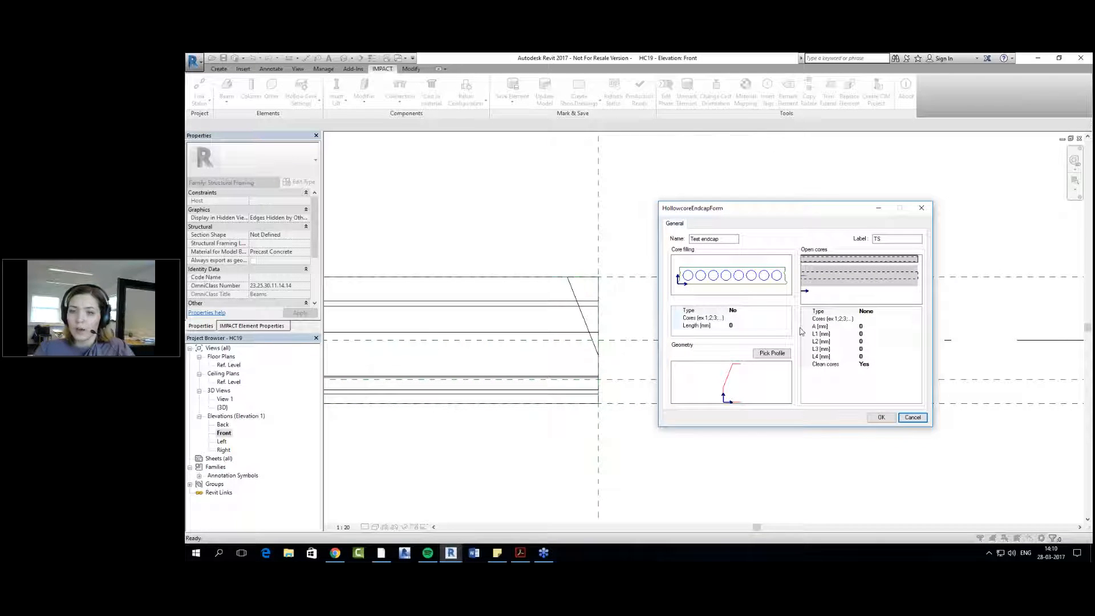
# Step: Accept the new endcap with core filling type No, and assign Test endcap as the slab's endcap
pyautogui.click(771, 310)
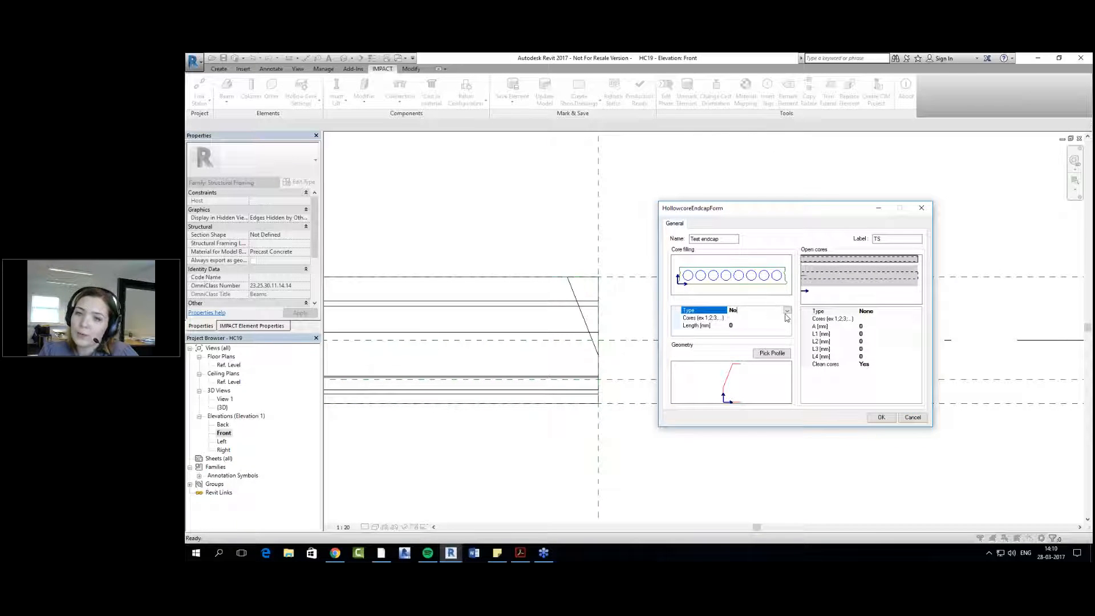
pyautogui.click(786, 313)
pyautogui.click(744, 318)
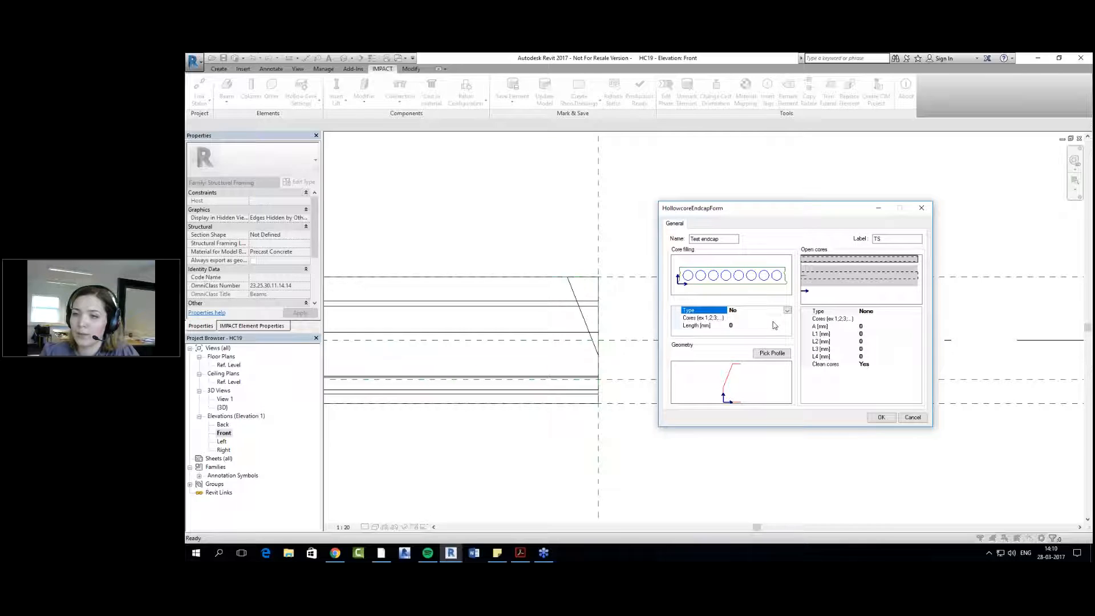
pyautogui.click(881, 417)
pyautogui.click(575, 343)
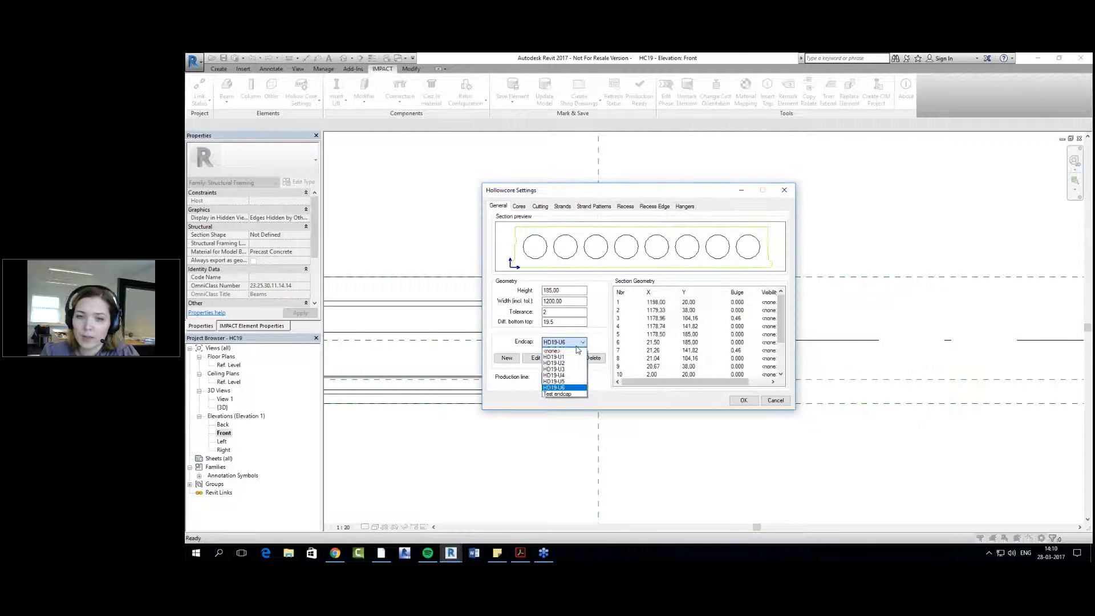
pyautogui.click(559, 394)
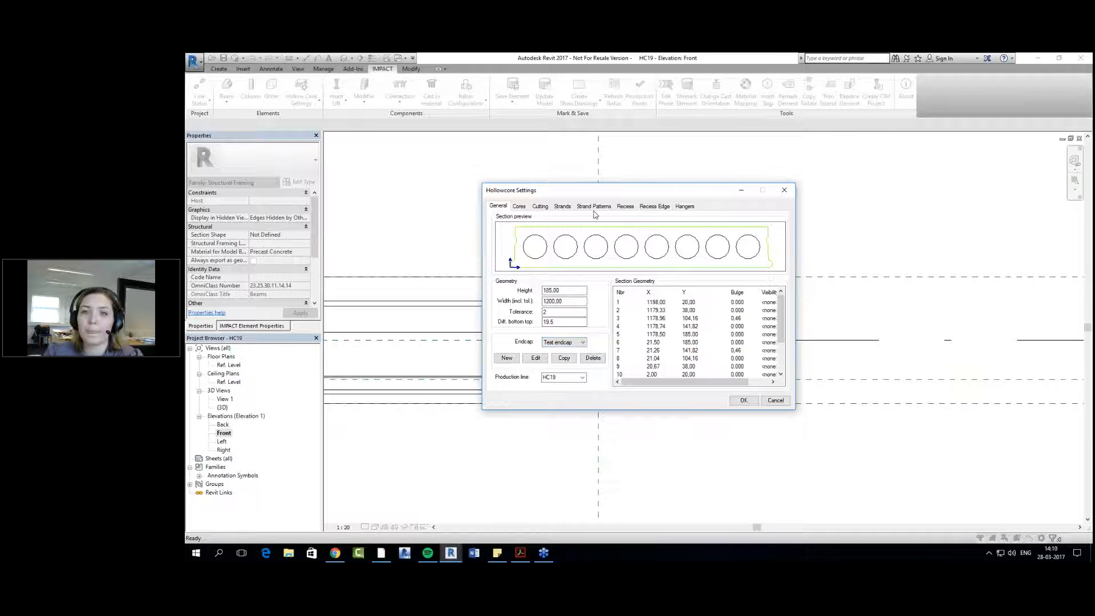
# Step: Review the slab's strand groups and the strand positions used by strand pattern 33
pyautogui.click(561, 206)
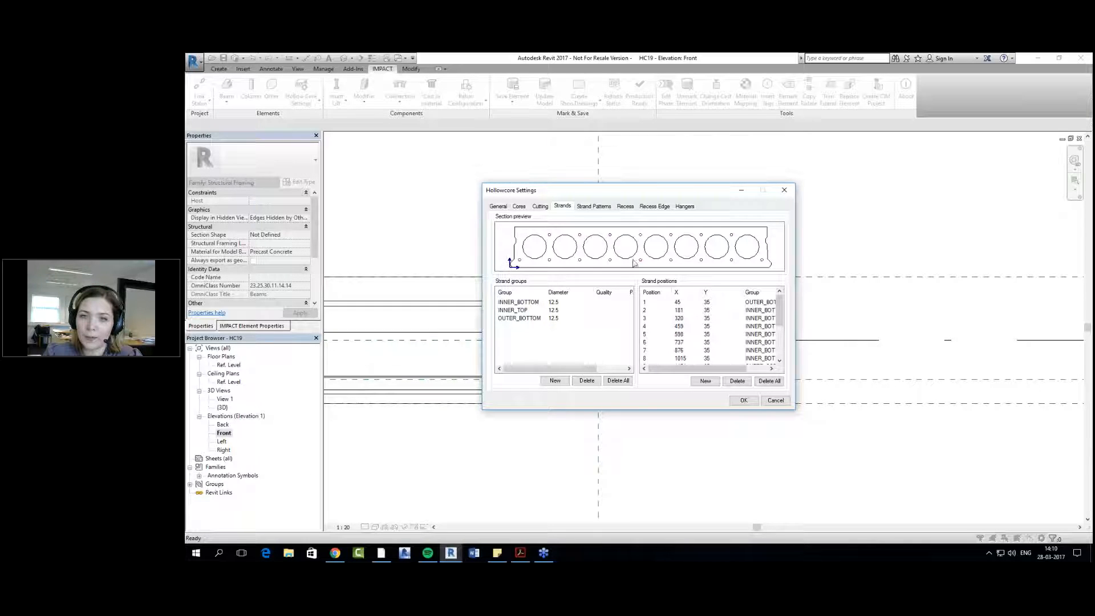
pyautogui.doubleClick(568, 303)
pyautogui.click(574, 335)
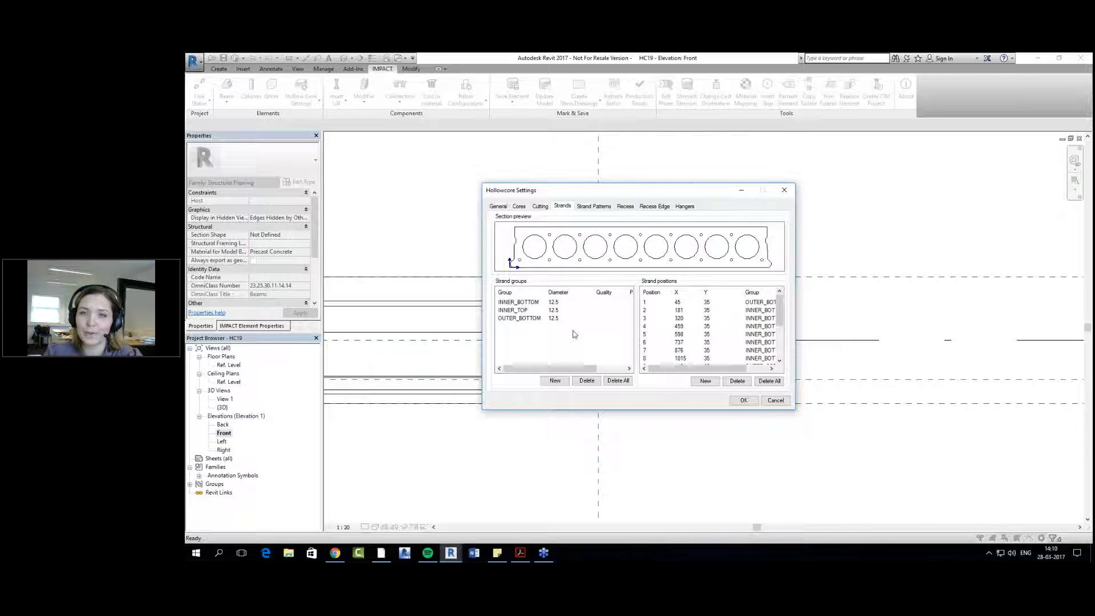
pyautogui.click(596, 207)
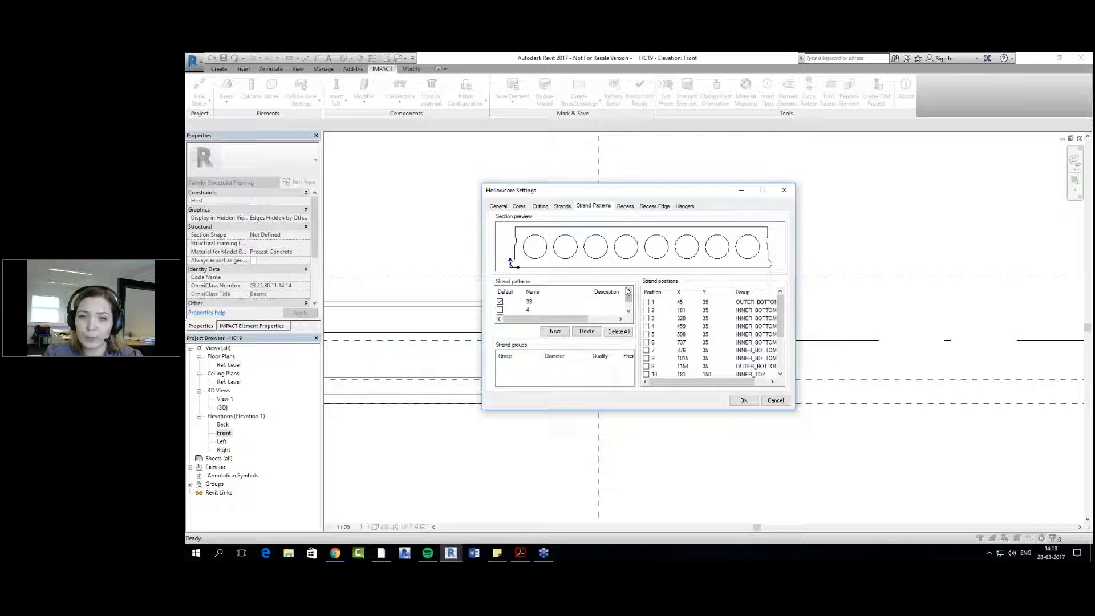
pyautogui.click(525, 303)
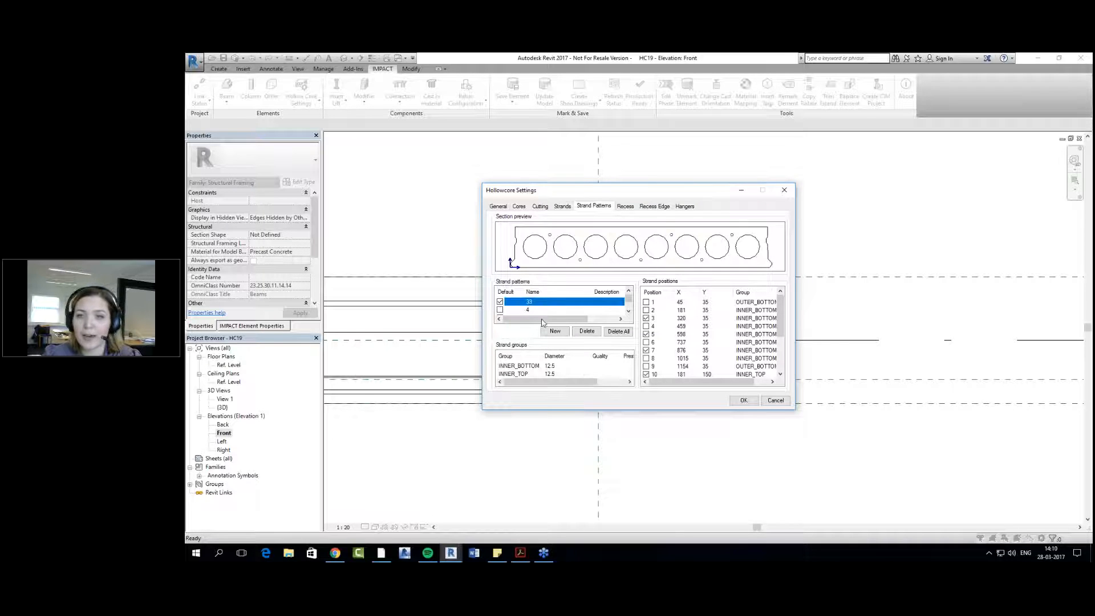
pyautogui.moveTo(780, 330); pyautogui.dragTo(773, 362)
pyautogui.scroll(2, 770, 360)
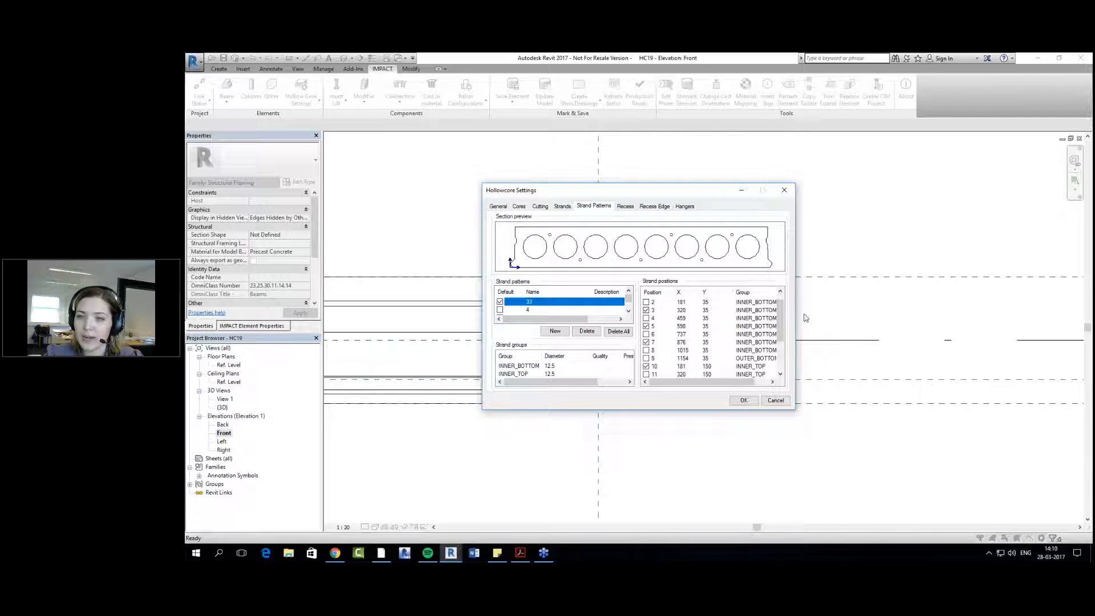
pyautogui.scroll(-2, 778, 319)
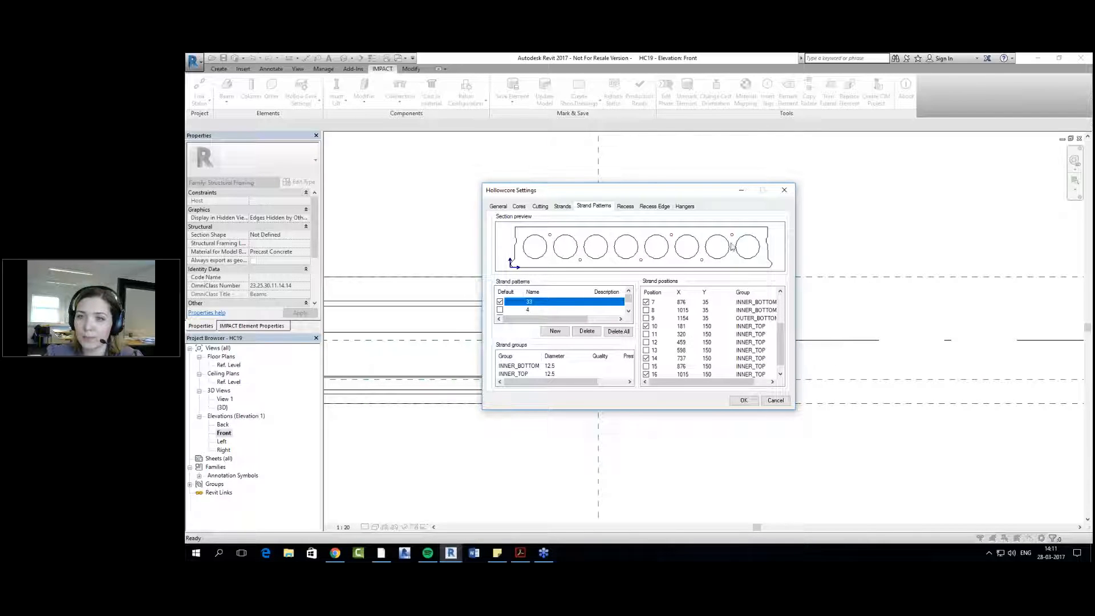
# Step: Review the properties of the slab's recesses and edge recesses
pyautogui.click(626, 206)
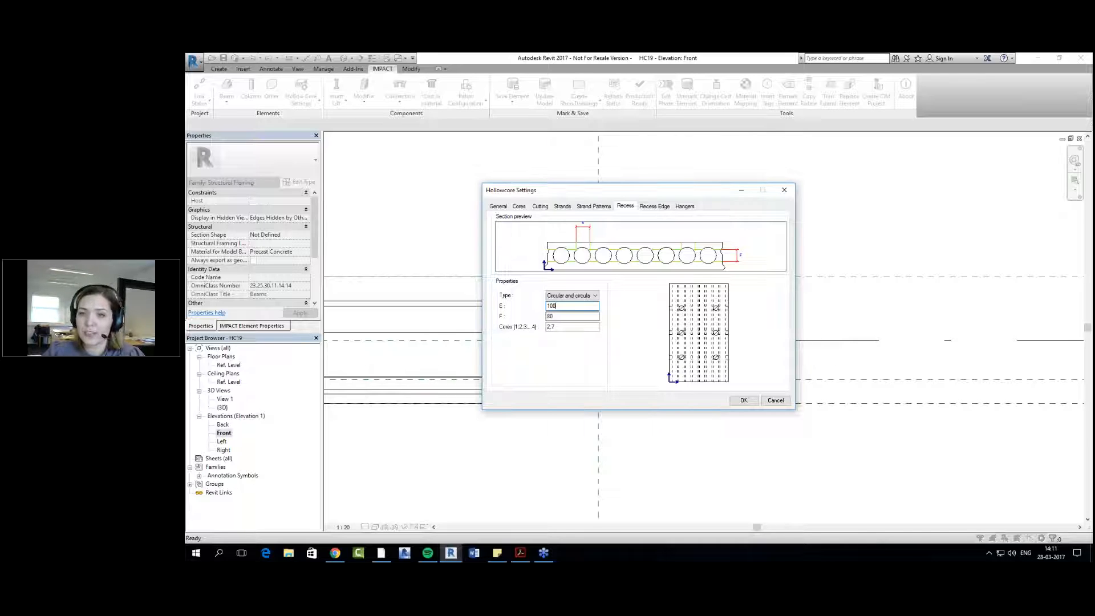
pyautogui.click(656, 206)
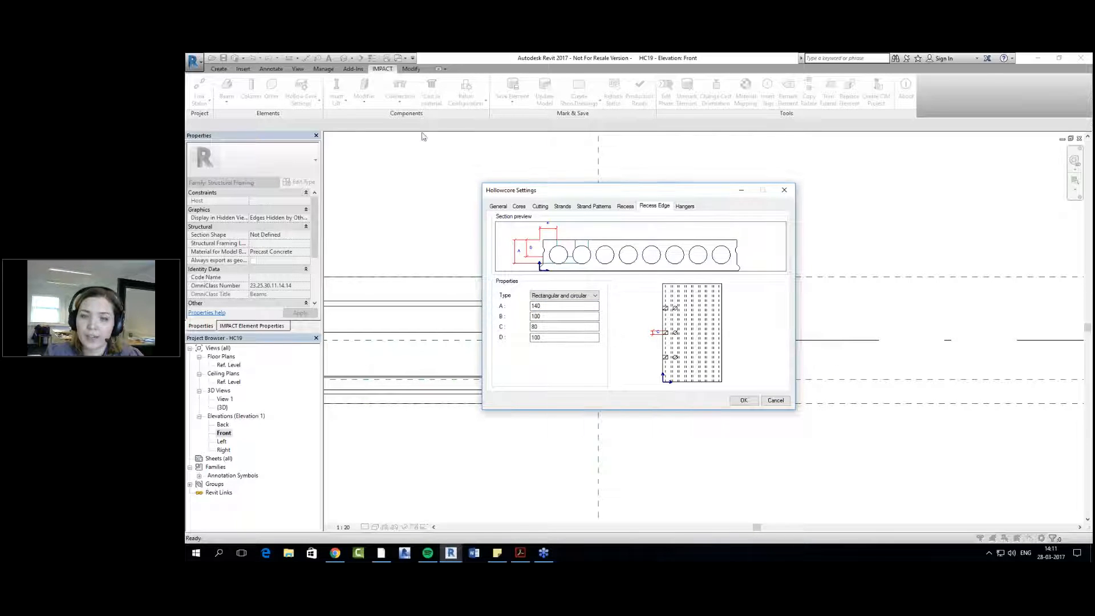
pyautogui.click(557, 338)
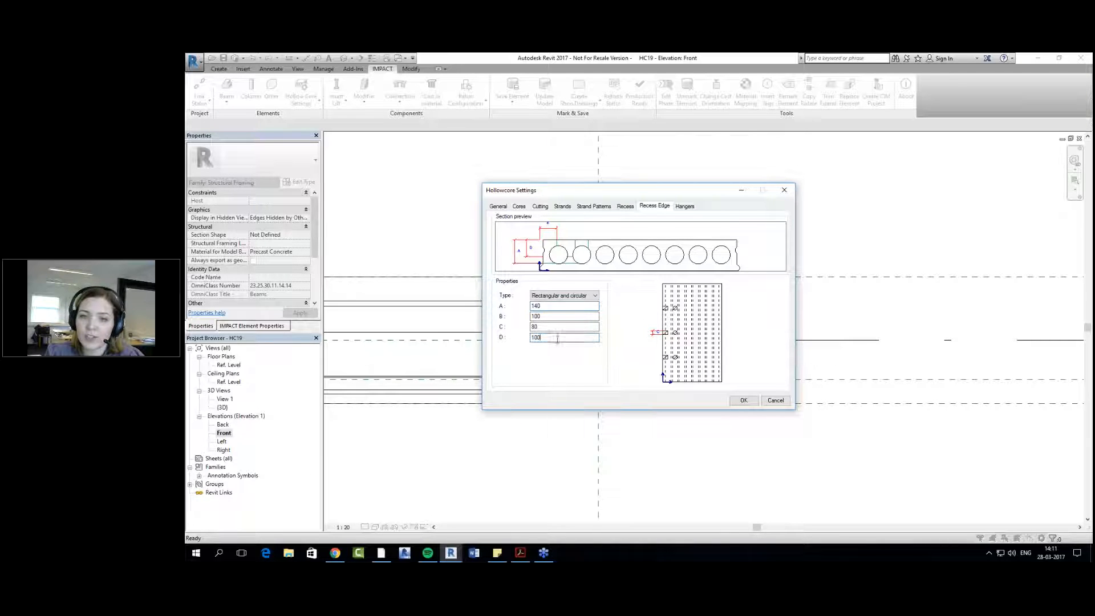
# Step: Start a new hanger named 4408 with a support length of 280 and a support width of 150
pyautogui.click(684, 206)
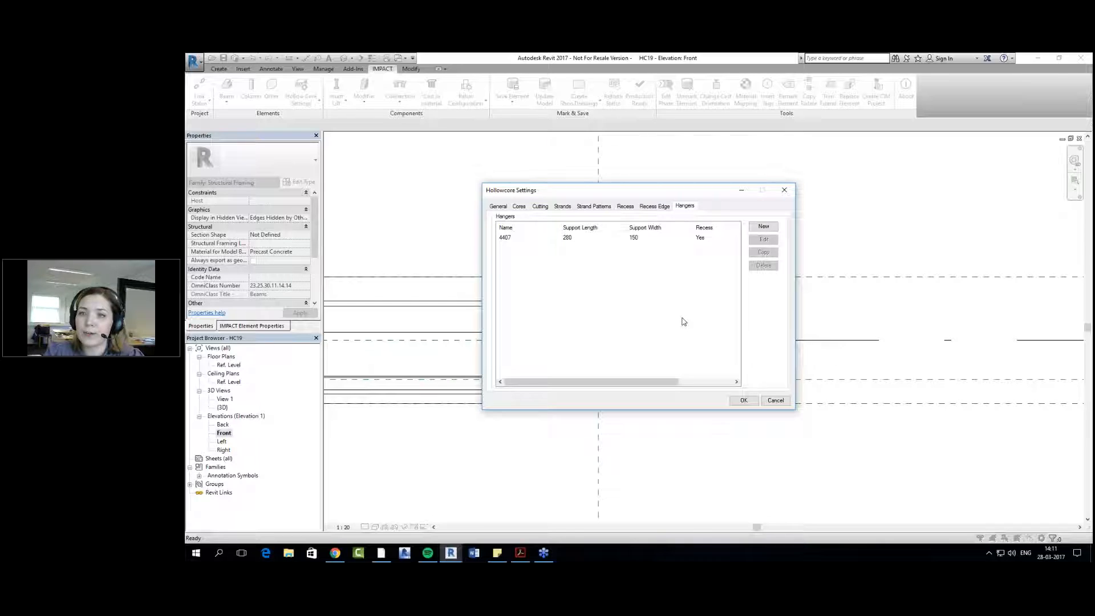
pyautogui.click(764, 226)
pyautogui.click(305, 175)
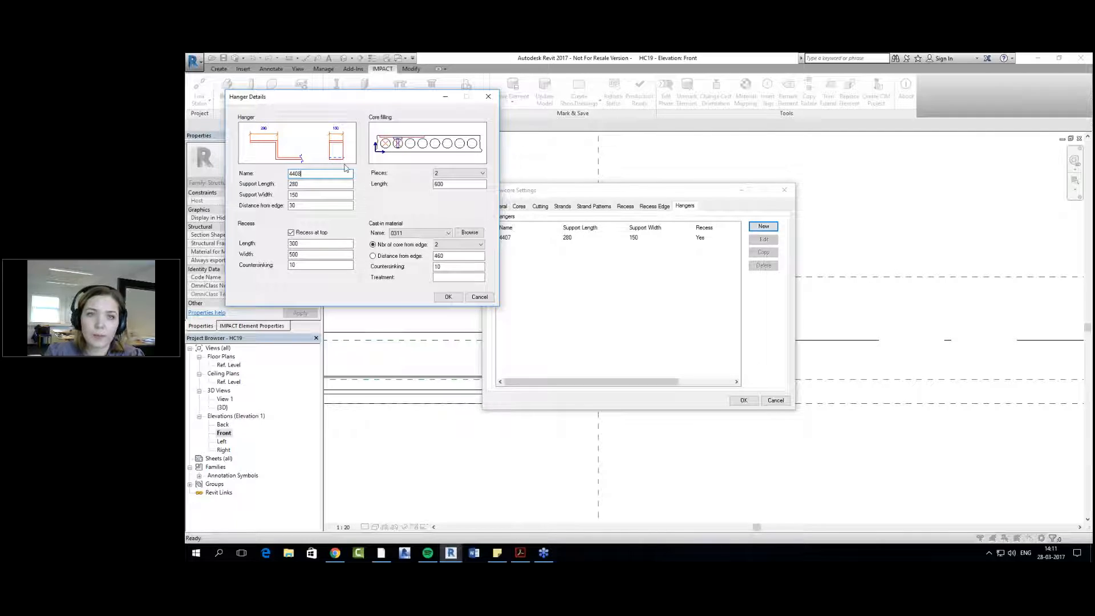
pyautogui.click(311, 194)
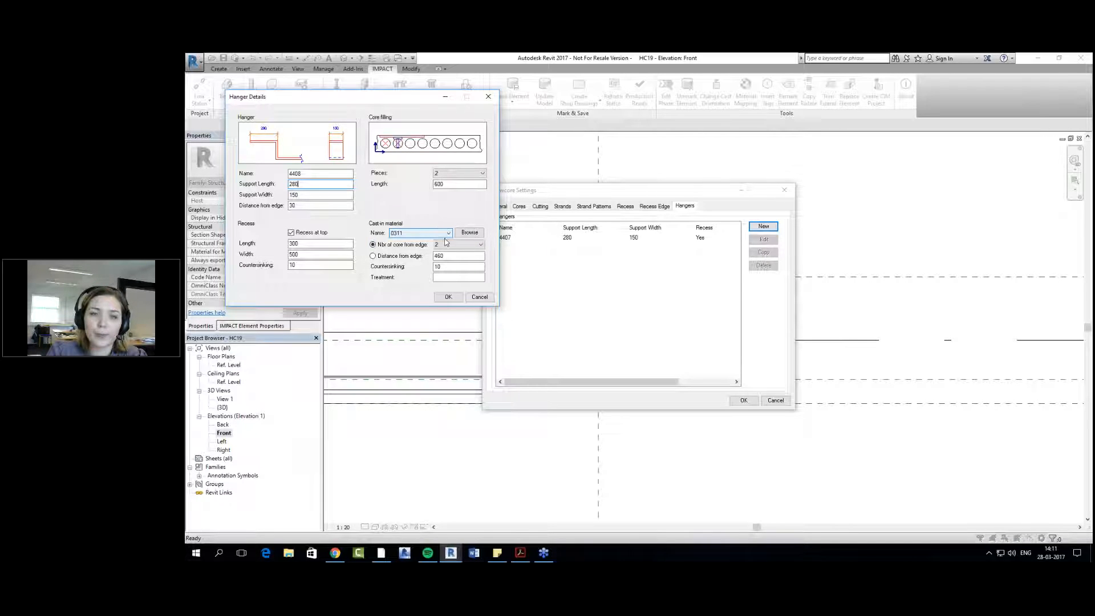
# Step: Load the FPL anchor family from the cast_in_materials folder as the hanger's cast-in material
pyautogui.click(469, 232)
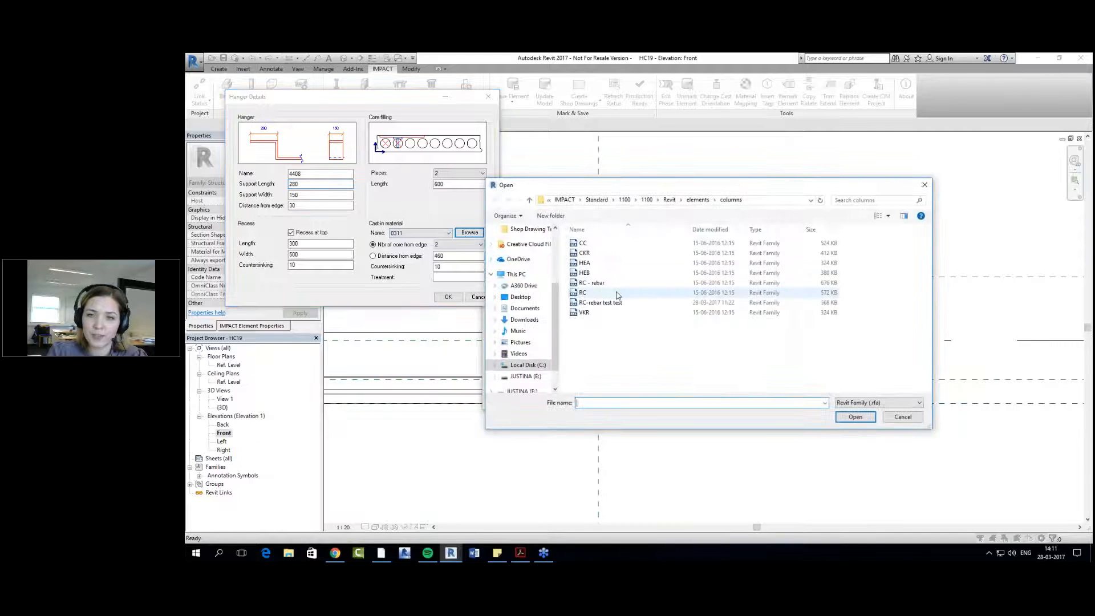
pyautogui.click(670, 201)
pyautogui.doubleClick(599, 253)
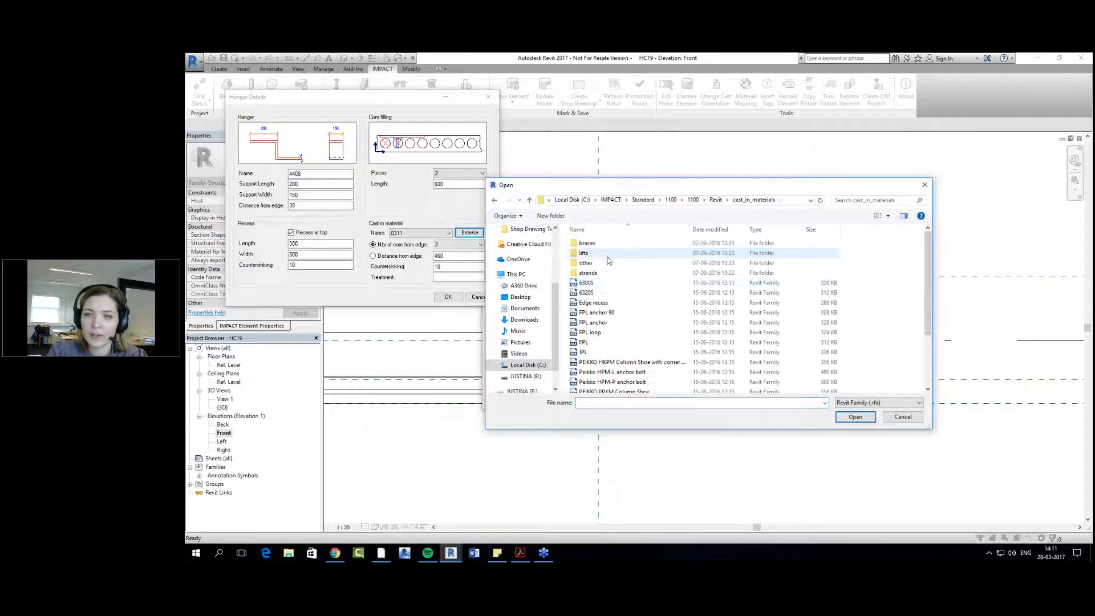
pyautogui.click(603, 325)
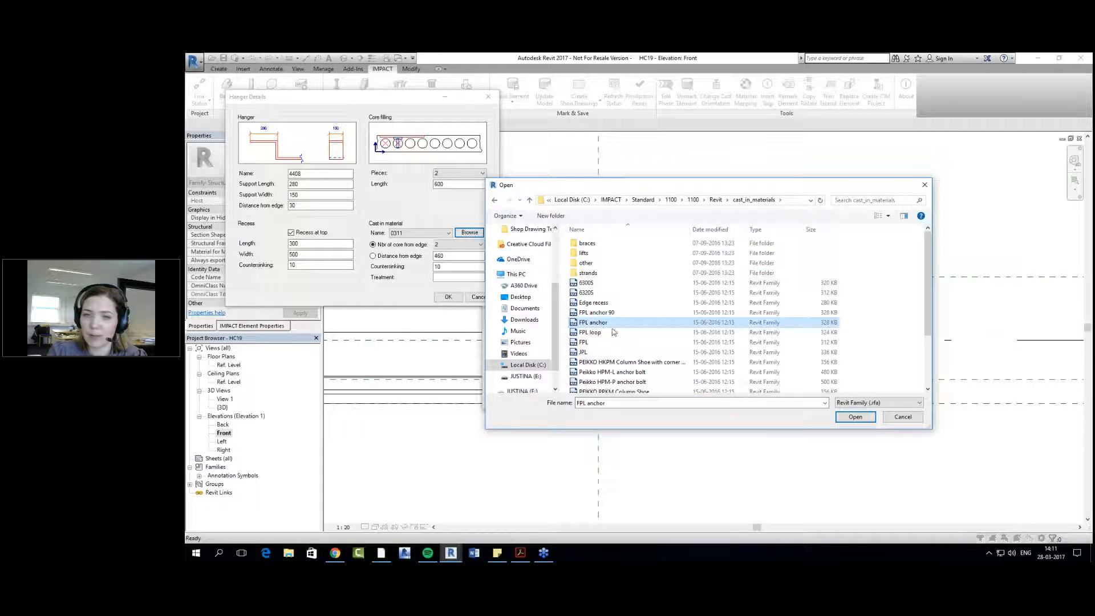
pyautogui.click(855, 417)
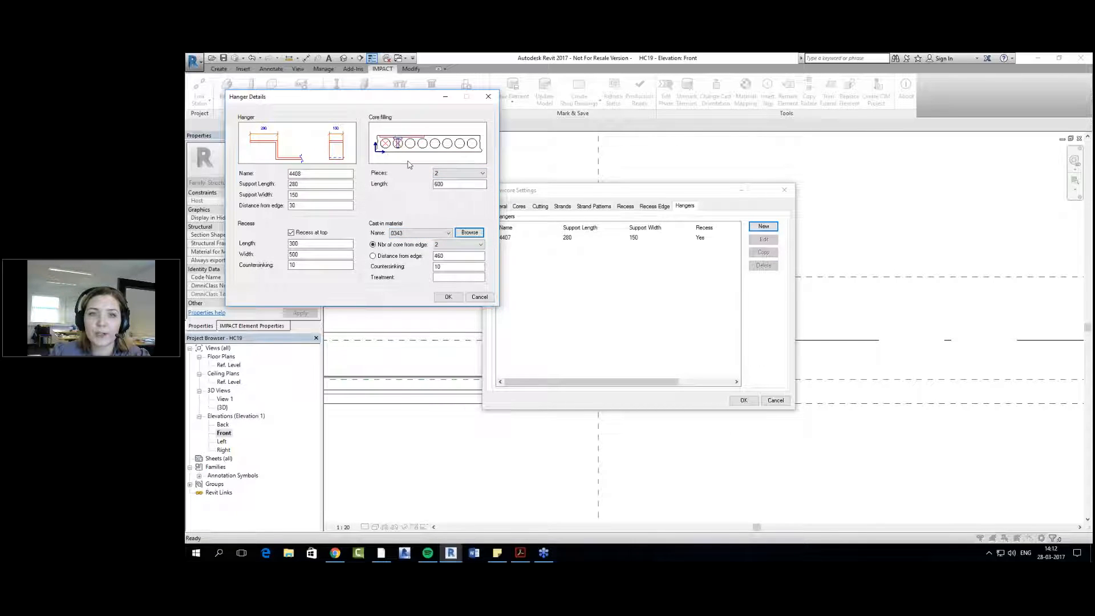
# Step: Accept hanger 4408 with a core filling length of 600, and save the Hollow Core Settings
pyautogui.click(448, 184)
pyautogui.doubleClick(447, 184)
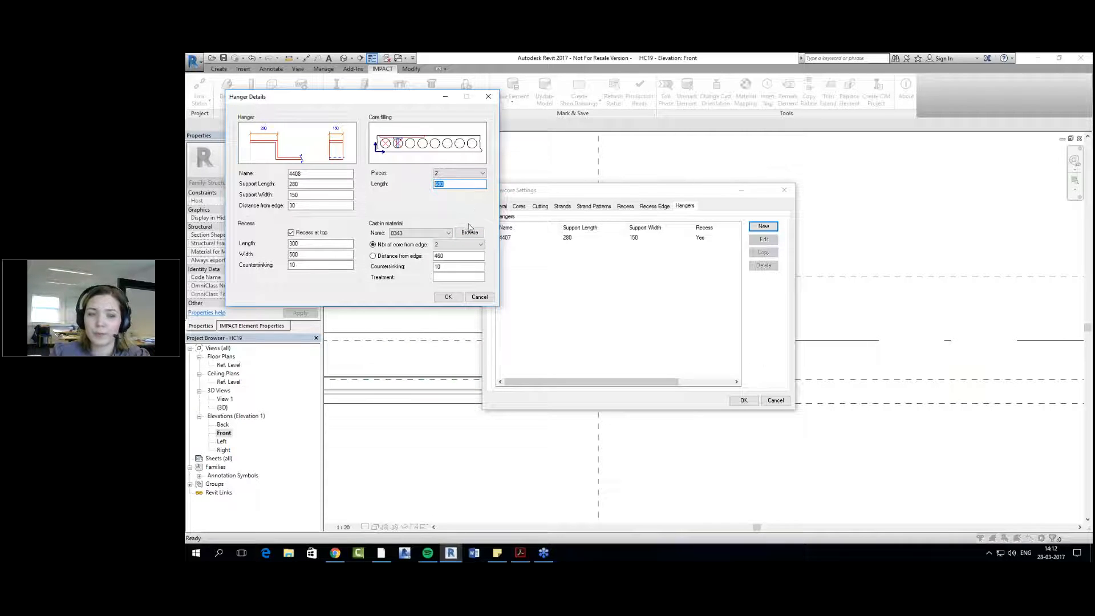
pyautogui.click(454, 299)
pyautogui.click(519, 249)
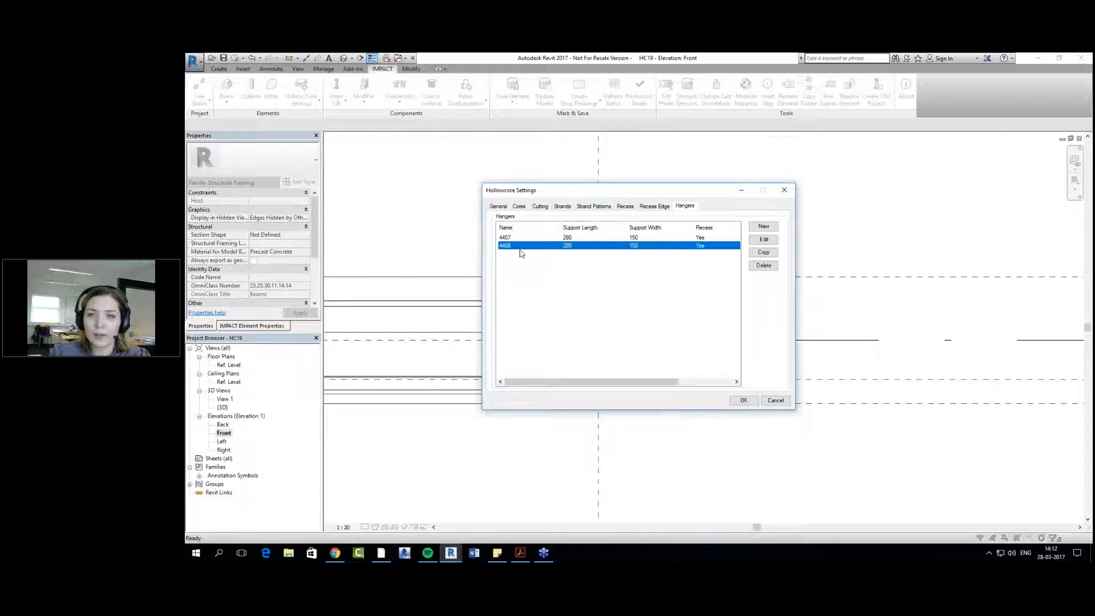
pyautogui.click(744, 400)
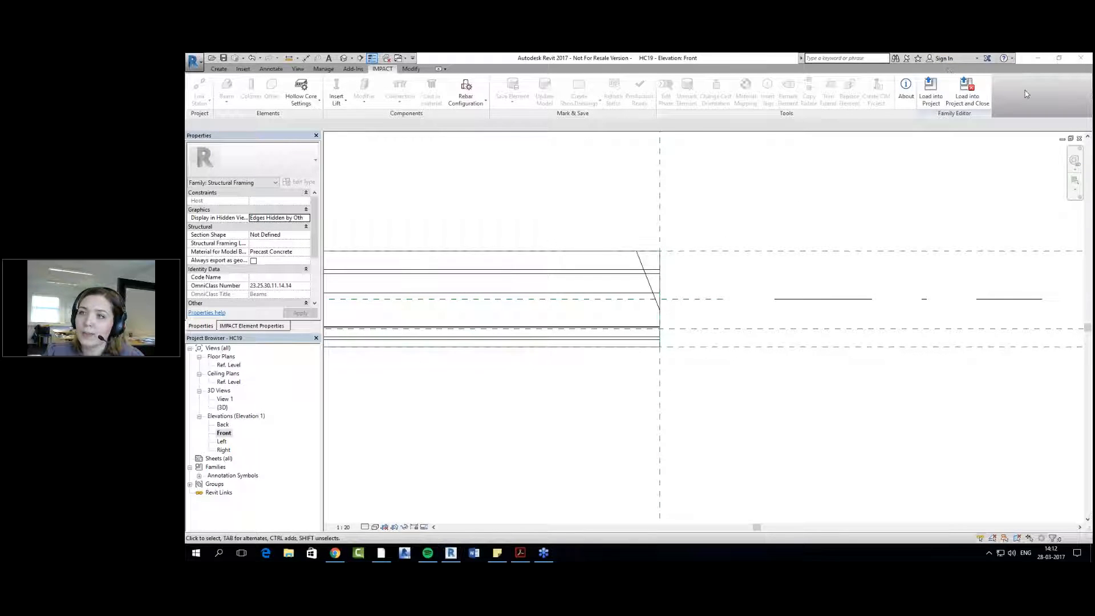
# Step: Load the edited HC19 family into the Webinar 28-03 project, replacing the existing version
pyautogui.click(938, 106)
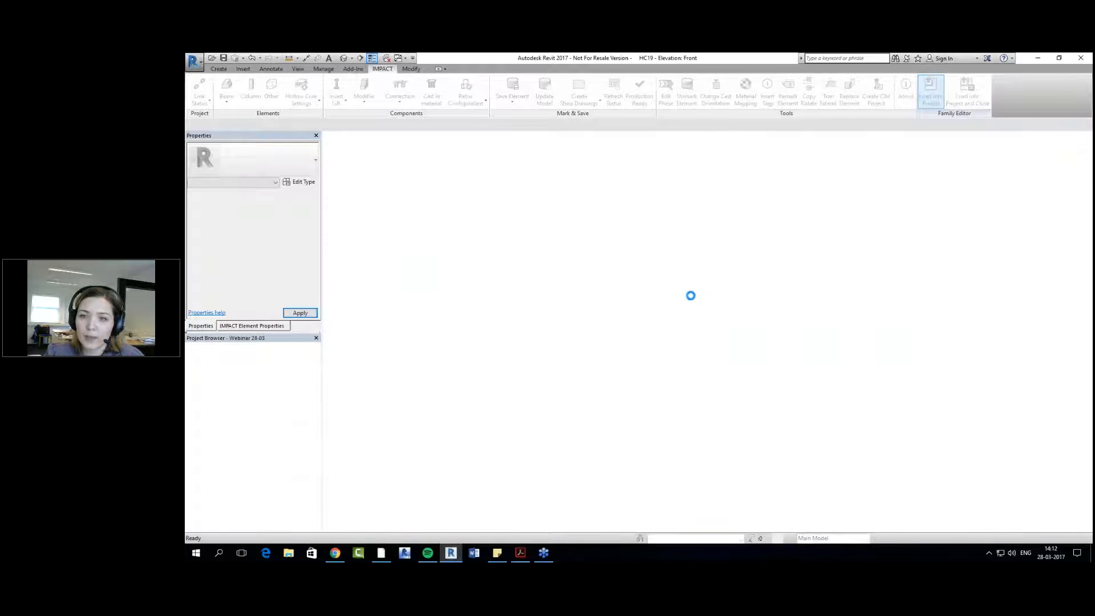
pyautogui.click(632, 304)
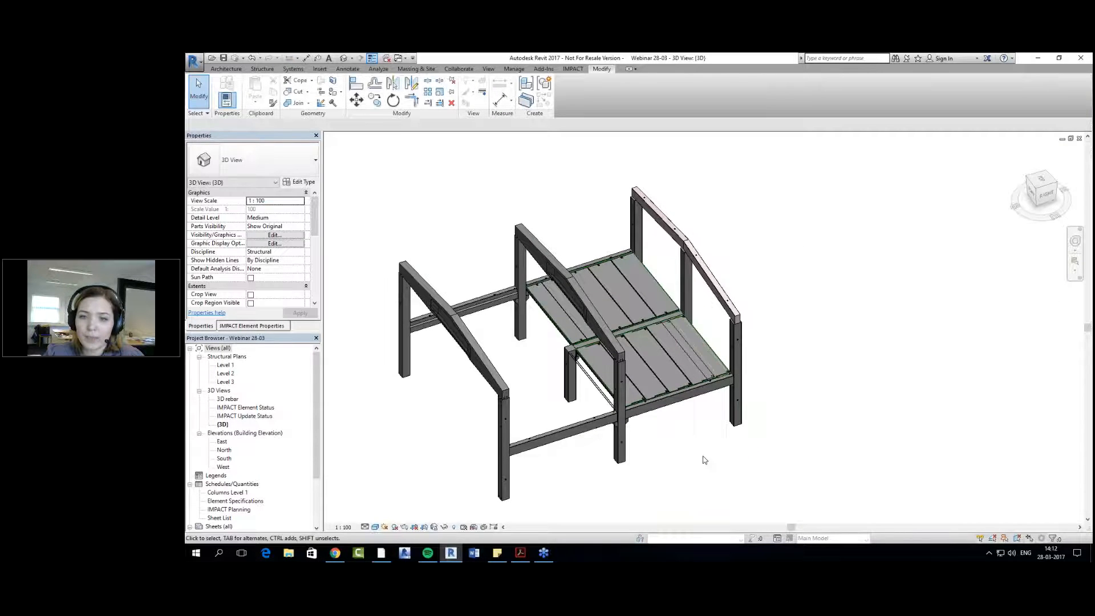
# Step: Select the narrow HC19 slab along the outer edge of the Level 2 floor and open it for hollow core editing
pyautogui.scroll(4, 687, 410)
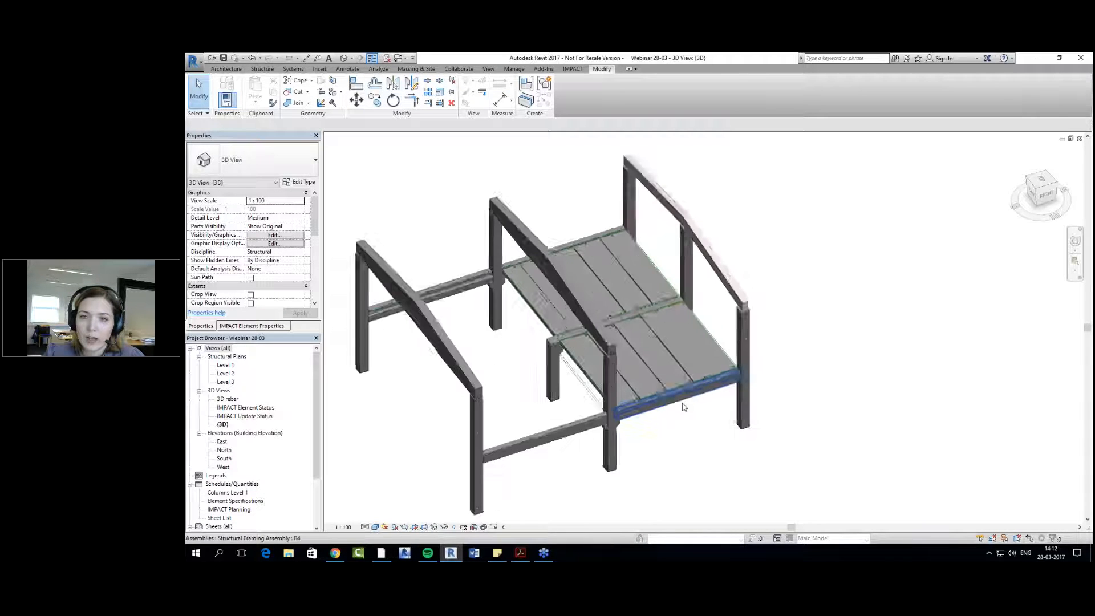
pyautogui.scroll(5, 603, 309)
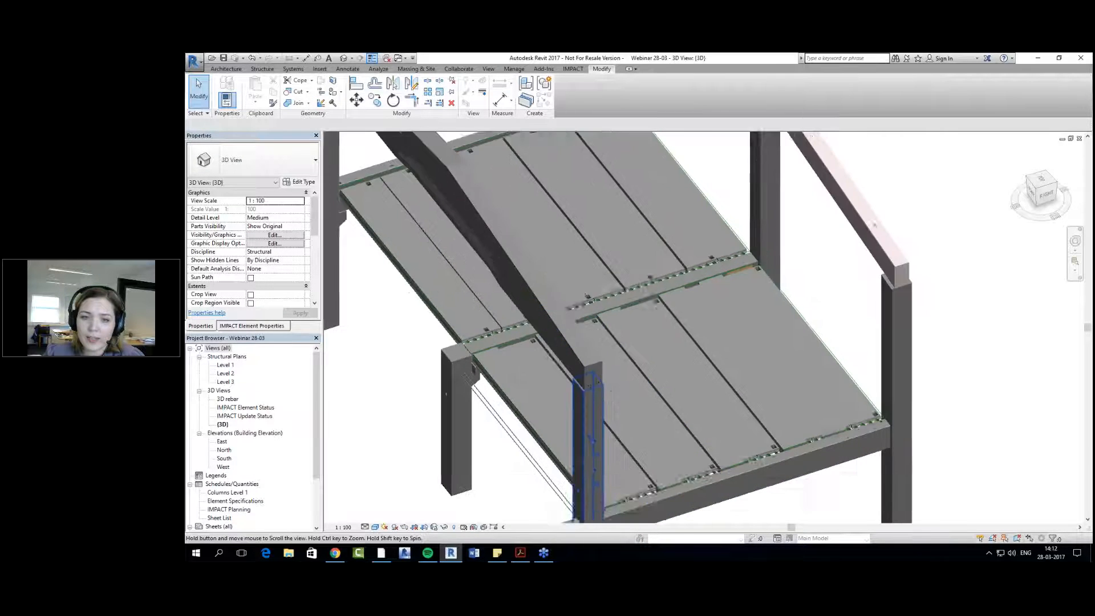
pyautogui.keyDown('shift'); pyautogui.moveTo(603, 309); pyautogui.dragTo(615, 359, button='middle'); pyautogui.keyUp('shift')
pyautogui.click(615, 359)
pyautogui.press('Delete')
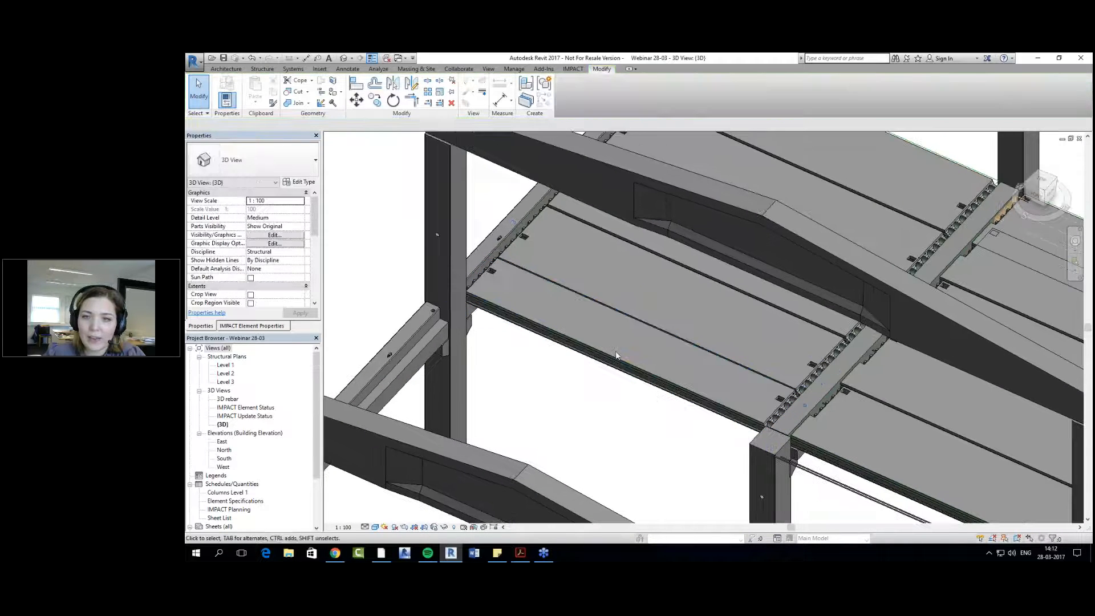
pyautogui.click(616, 365)
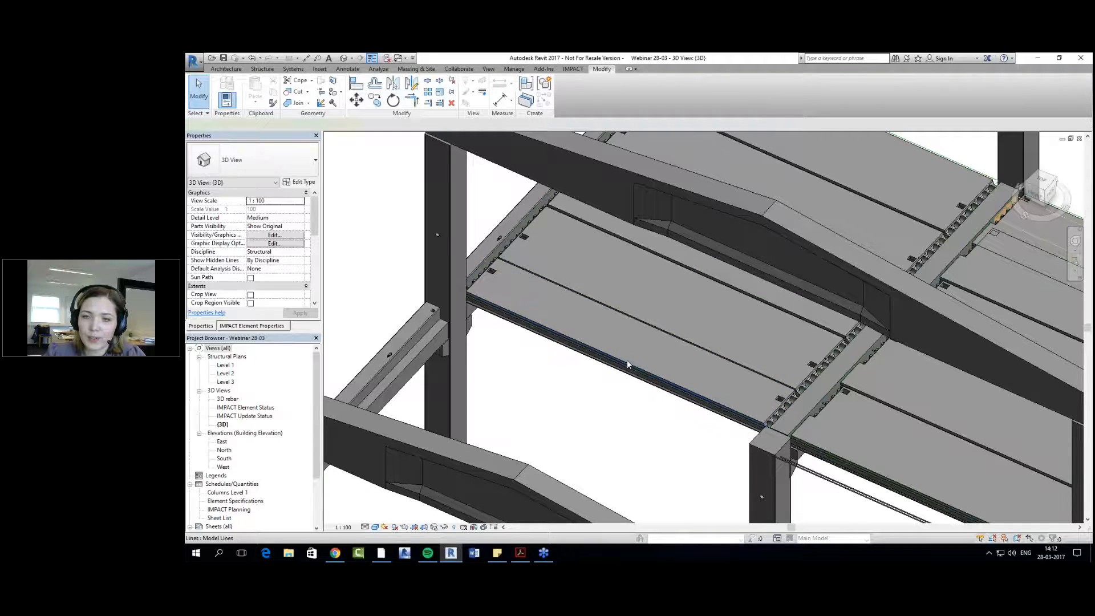
pyautogui.press('Escape')
pyautogui.click(628, 320)
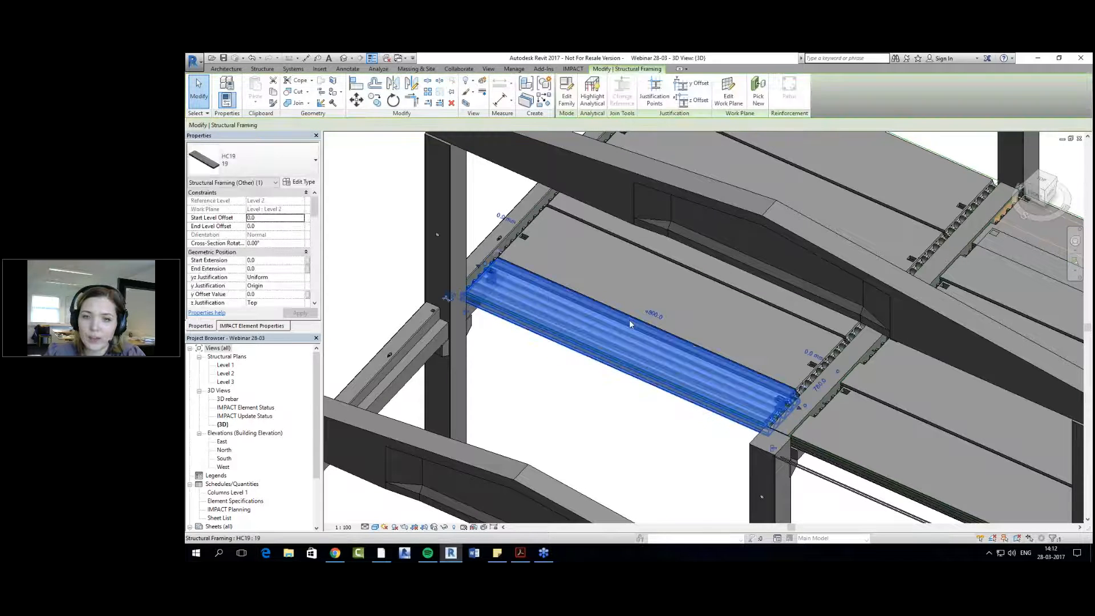
pyautogui.click(579, 69)
pyautogui.click(294, 107)
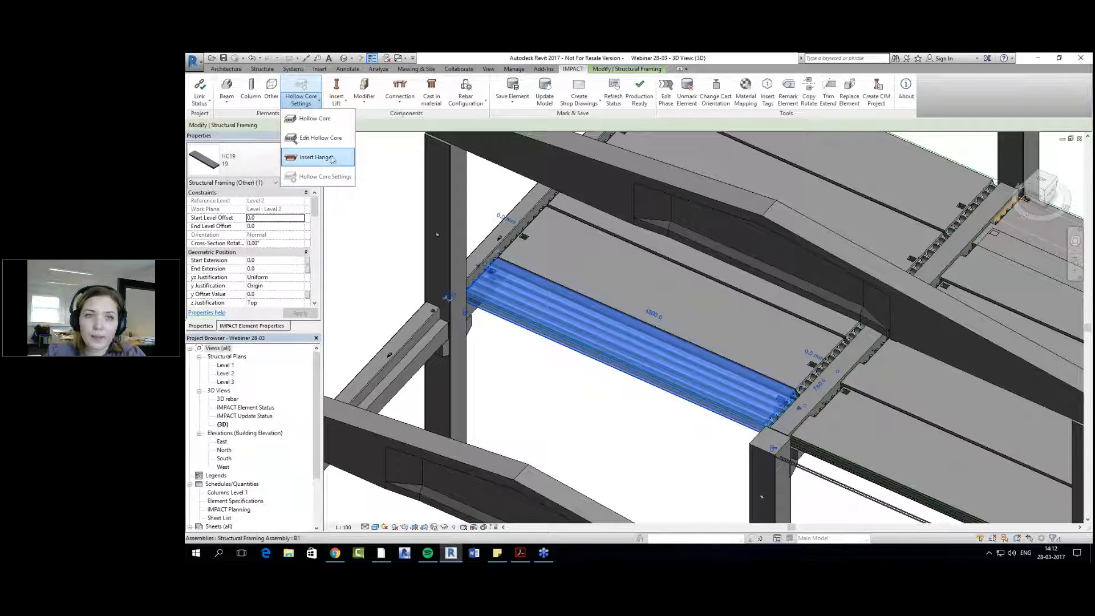
pyautogui.click(333, 139)
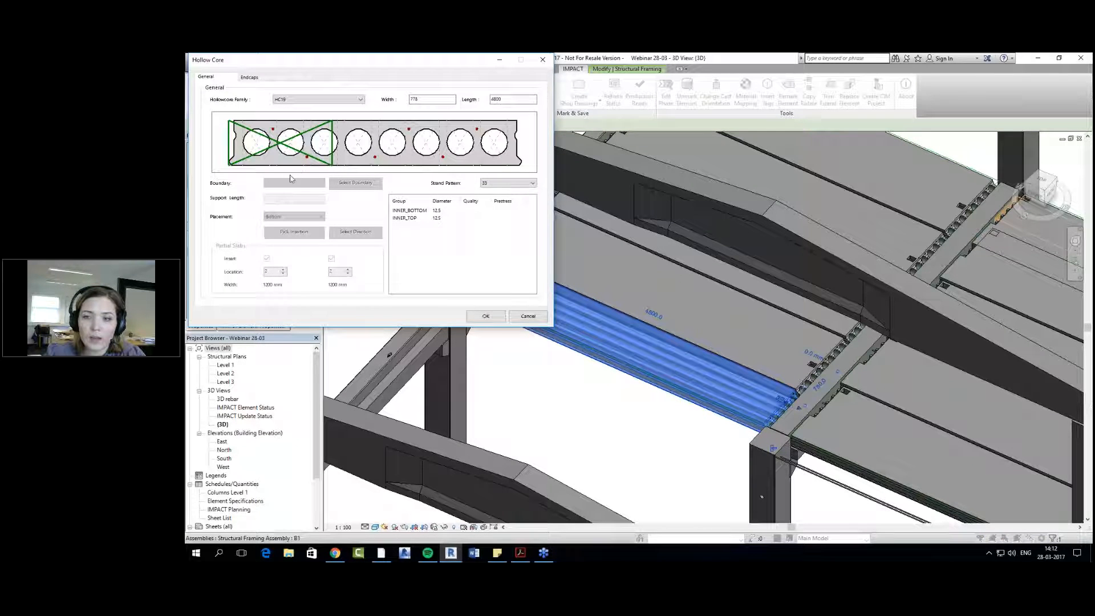
# Step: Set both the left and right edge endcaps of the slab to Test endcap and apply the change
pyautogui.click(251, 77)
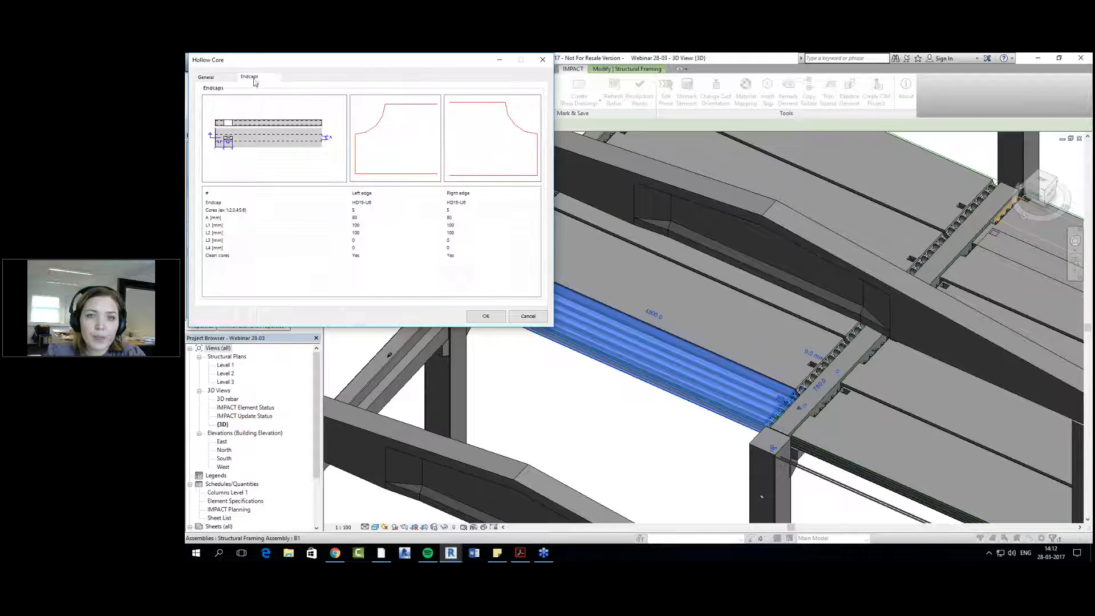
pyautogui.click(382, 201)
pyautogui.click(402, 204)
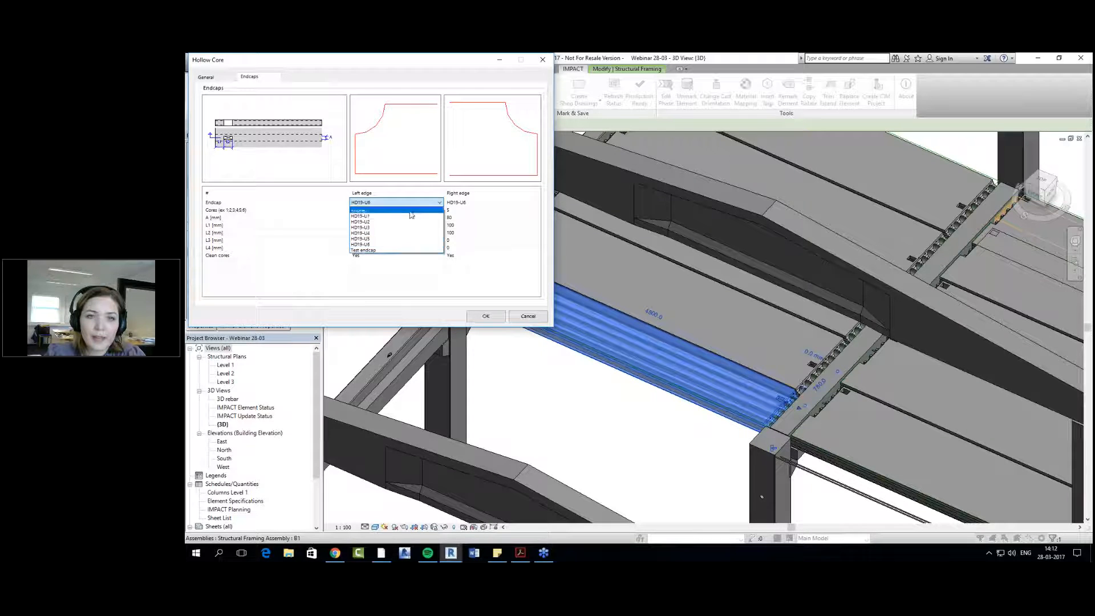
pyautogui.click(388, 251)
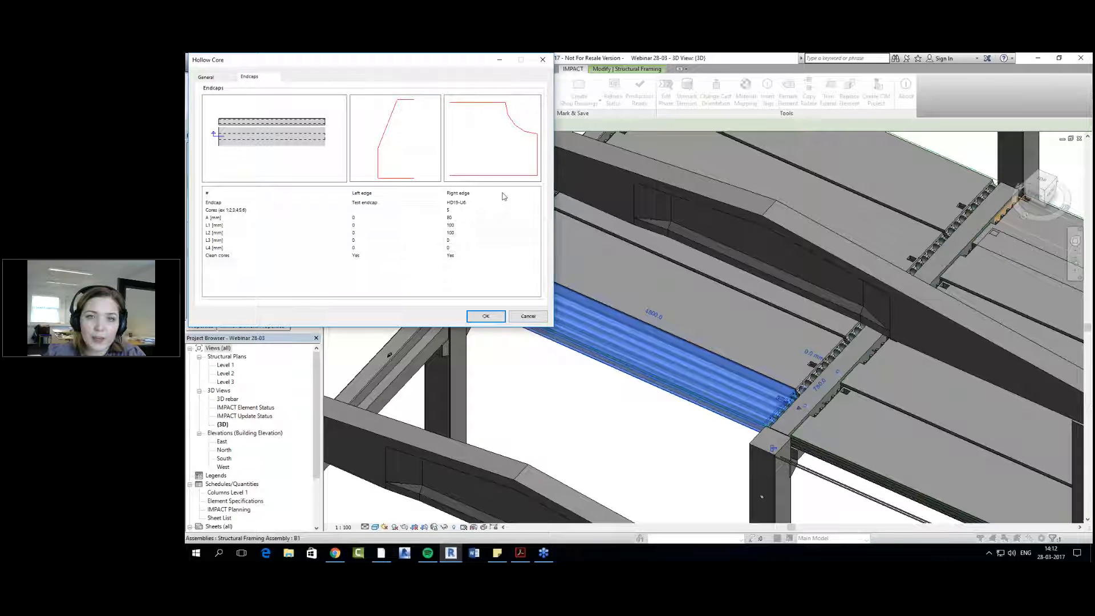
pyautogui.click(465, 203)
pyautogui.click(468, 203)
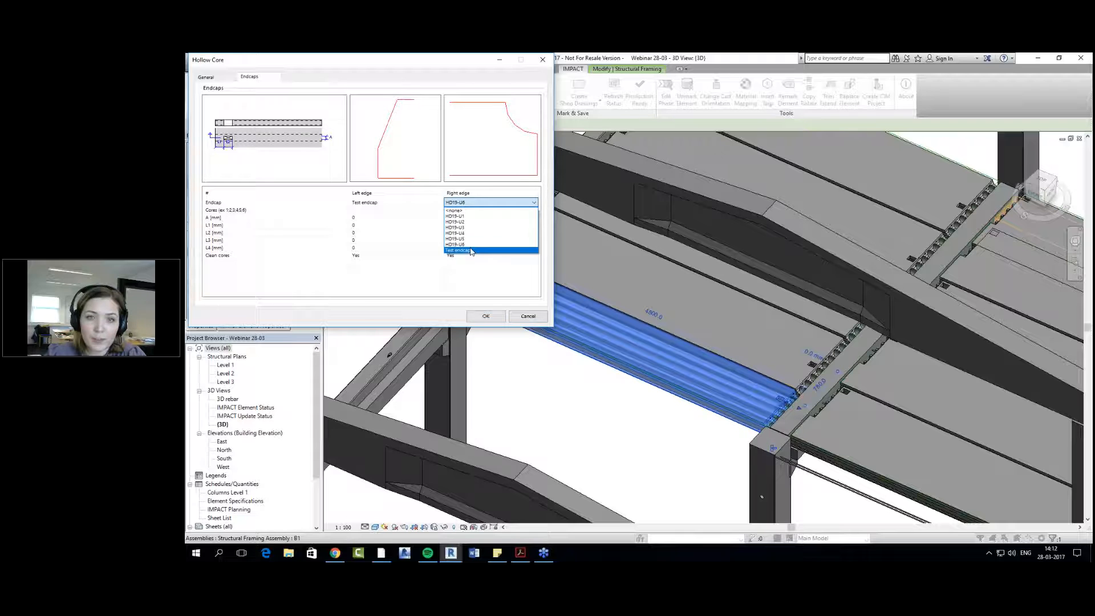
pyautogui.click(479, 250)
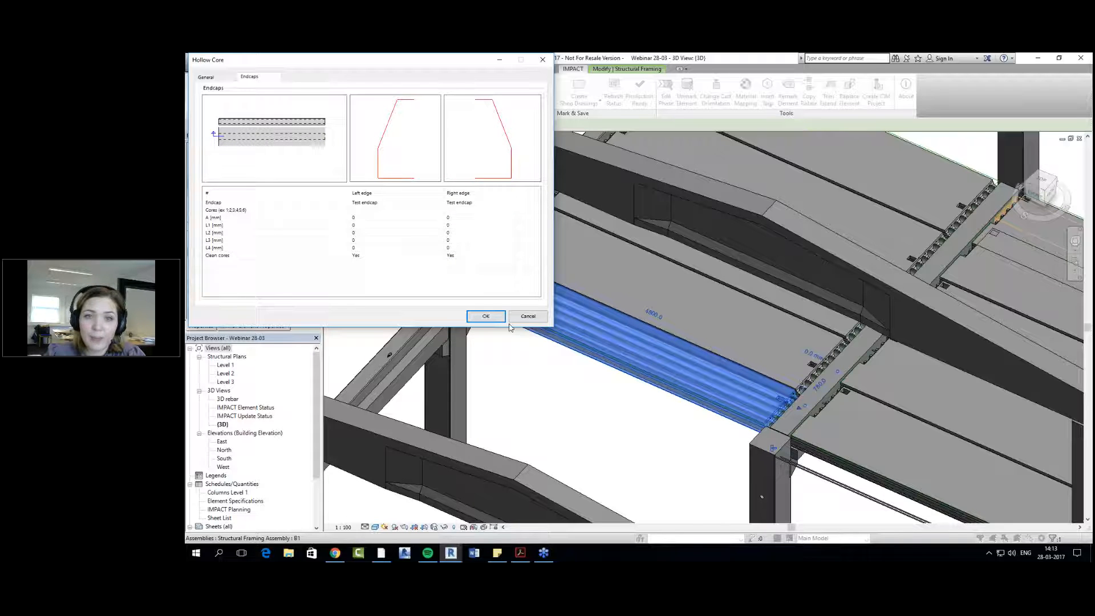
pyautogui.click(486, 316)
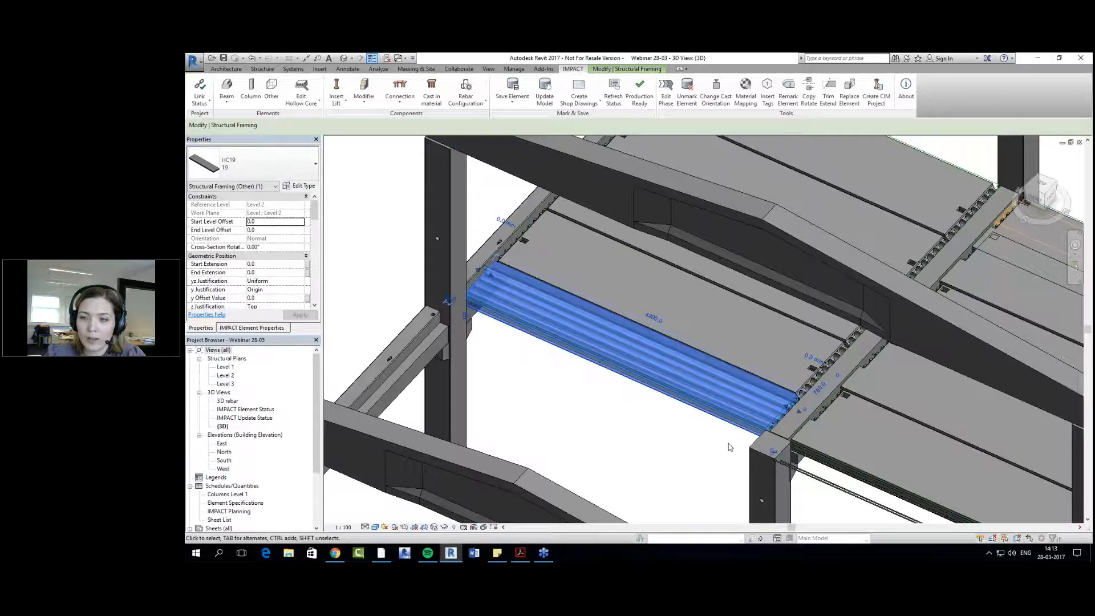
# Step: Examine the new endcap shape at the end of the edited slab
pyautogui.click(736, 449)
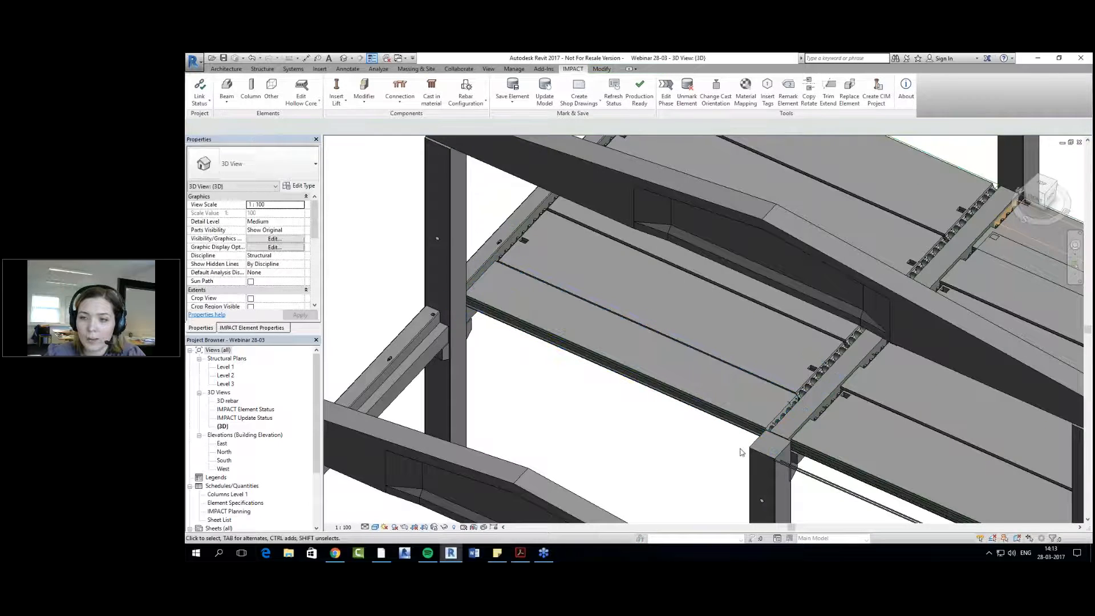
pyautogui.keyDown('shift'); pyautogui.moveTo(740, 448); pyautogui.dragTo(576, 409, button='middle'); pyautogui.keyUp('shift')
pyautogui.scroll(3, 774, 443)
pyautogui.scroll(2, 687, 441)
pyautogui.scroll(2, 747, 438)
pyautogui.scroll(-3, 745, 433)
pyautogui.scroll(-6, 627, 370)
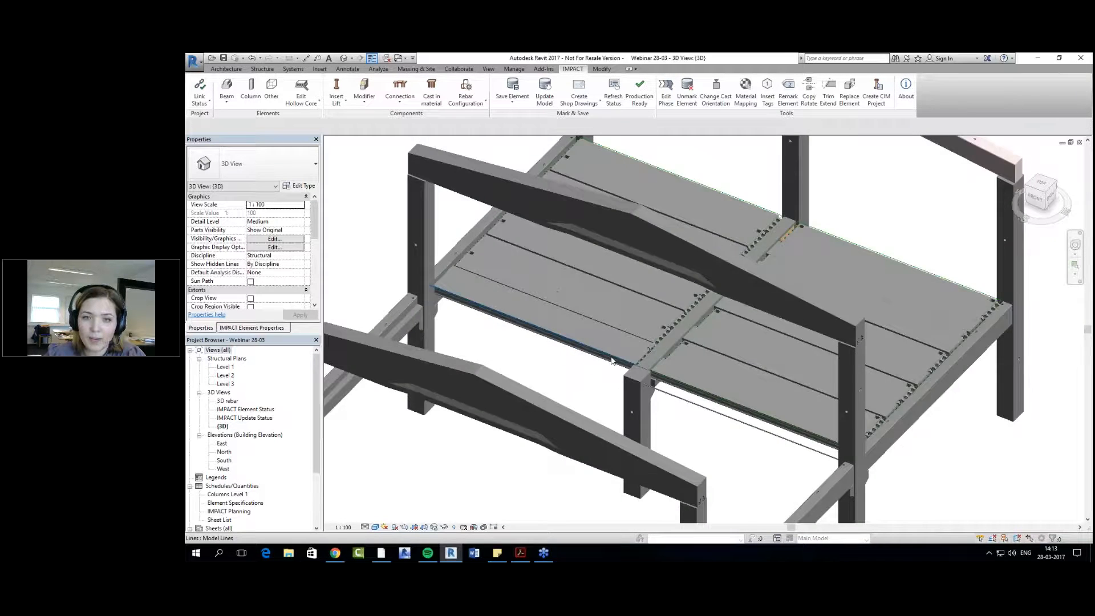
# Step: Hide the roof beam assembly above the hollow core slabs in the 3D view
pyautogui.keyDown('shift'); pyautogui.moveTo(611, 361); pyautogui.dragTo(594, 401, button='middle'); pyautogui.keyUp('shift')
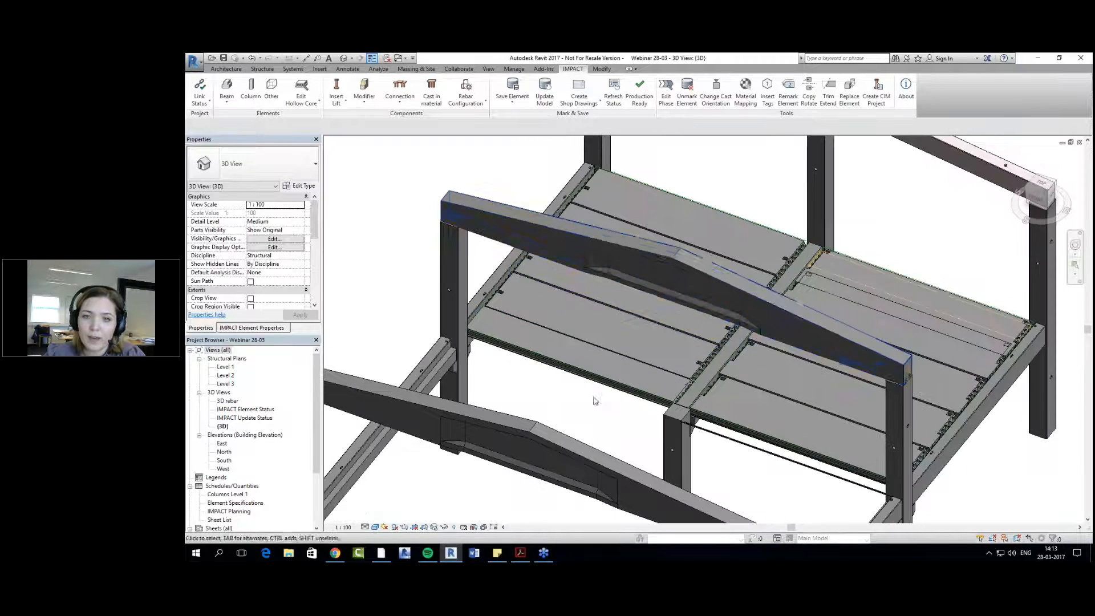
pyautogui.click(634, 272)
pyautogui.rightClick(634, 272)
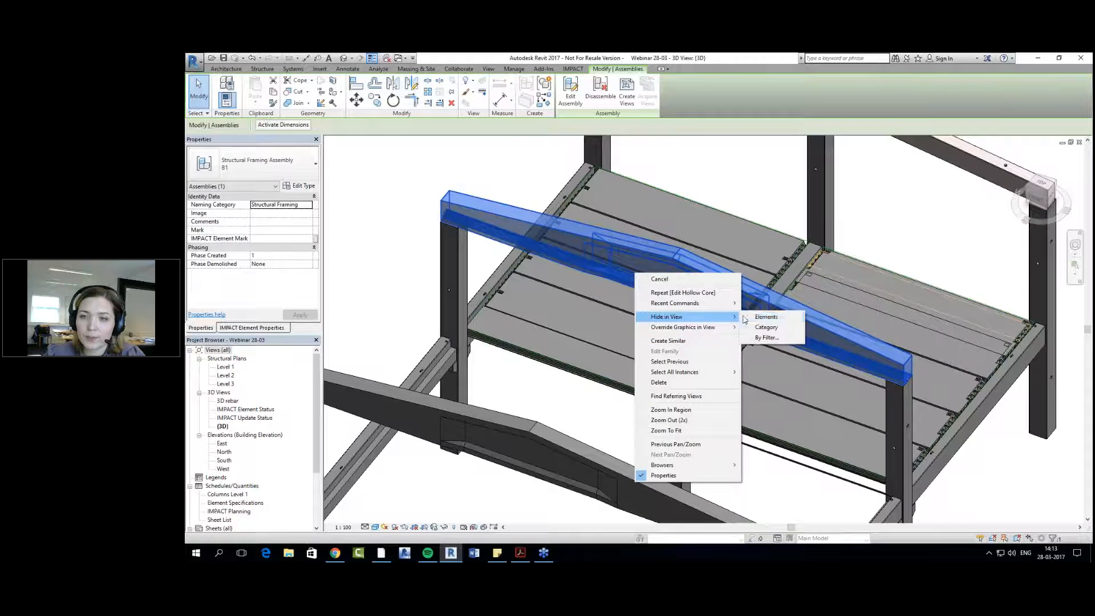
pyautogui.click(759, 320)
# Step: Start inserting a hanger, with the middle slab as the slab to support and its two neighbouring slabs as the supports
pyautogui.scroll(2, 621, 353)
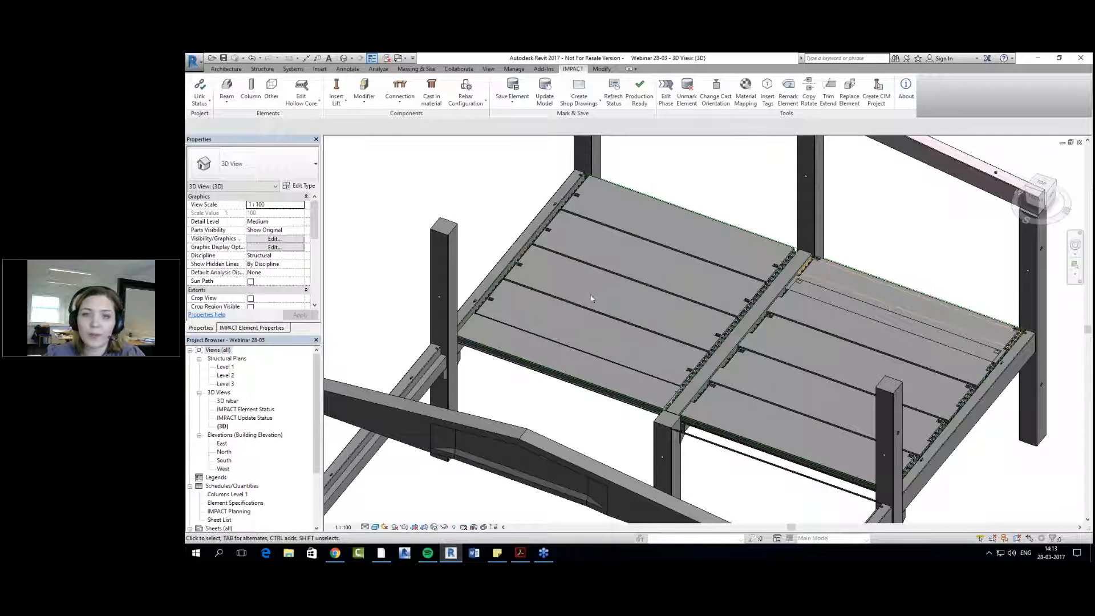
pyautogui.click(301, 103)
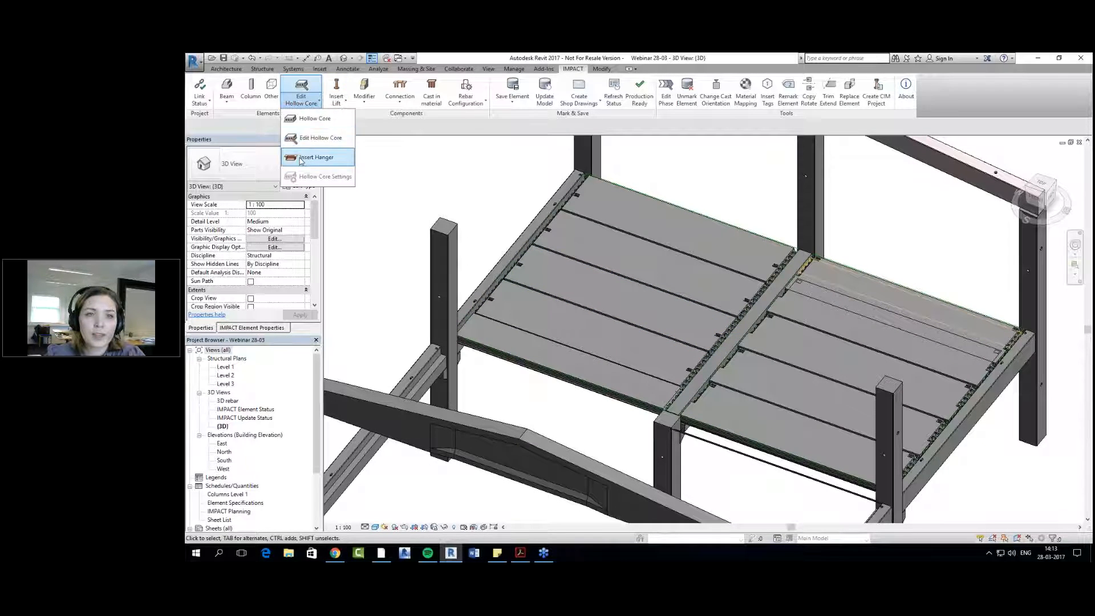
pyautogui.click(304, 162)
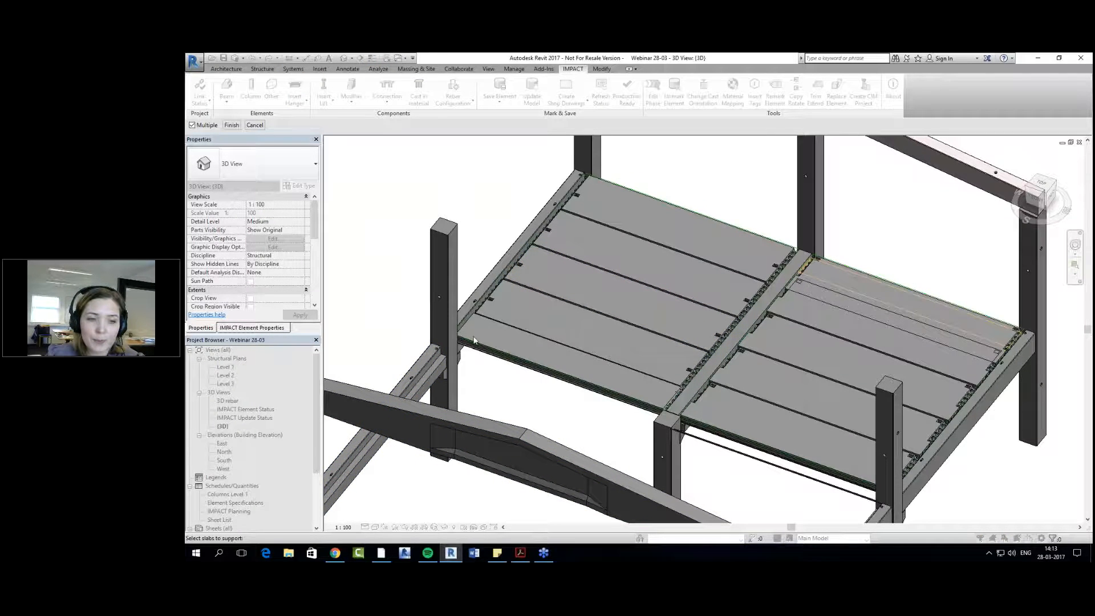
pyautogui.click(604, 301)
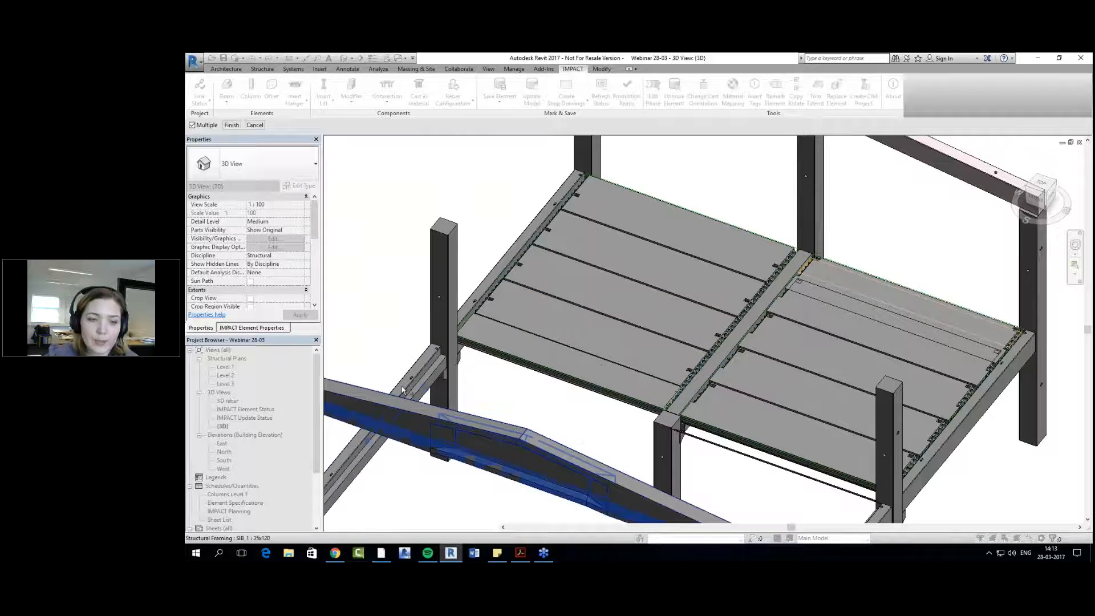
pyautogui.click(584, 338)
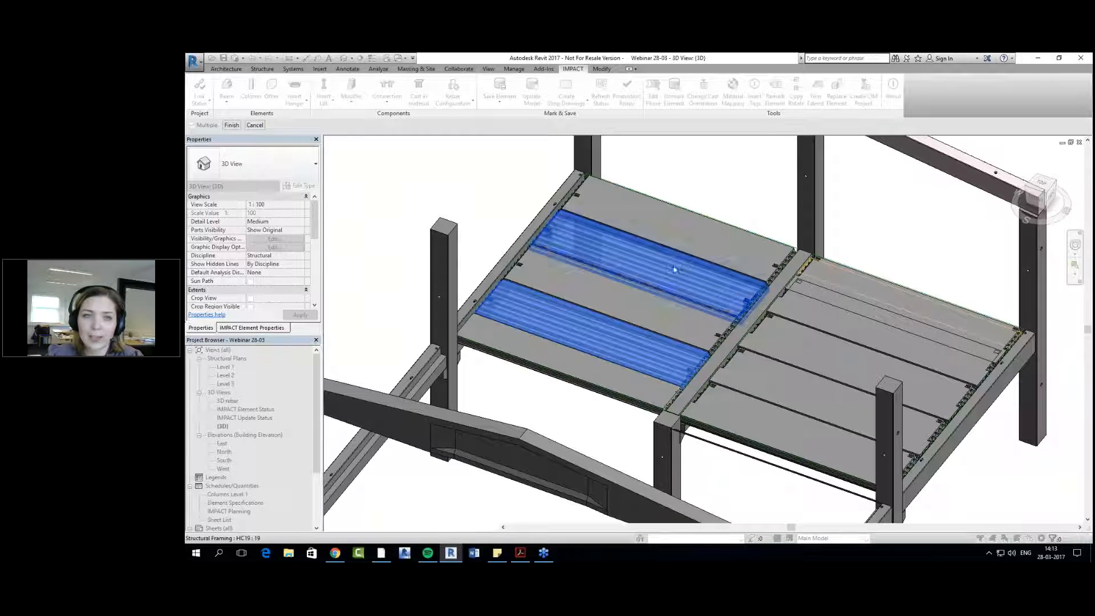
pyautogui.click(233, 124)
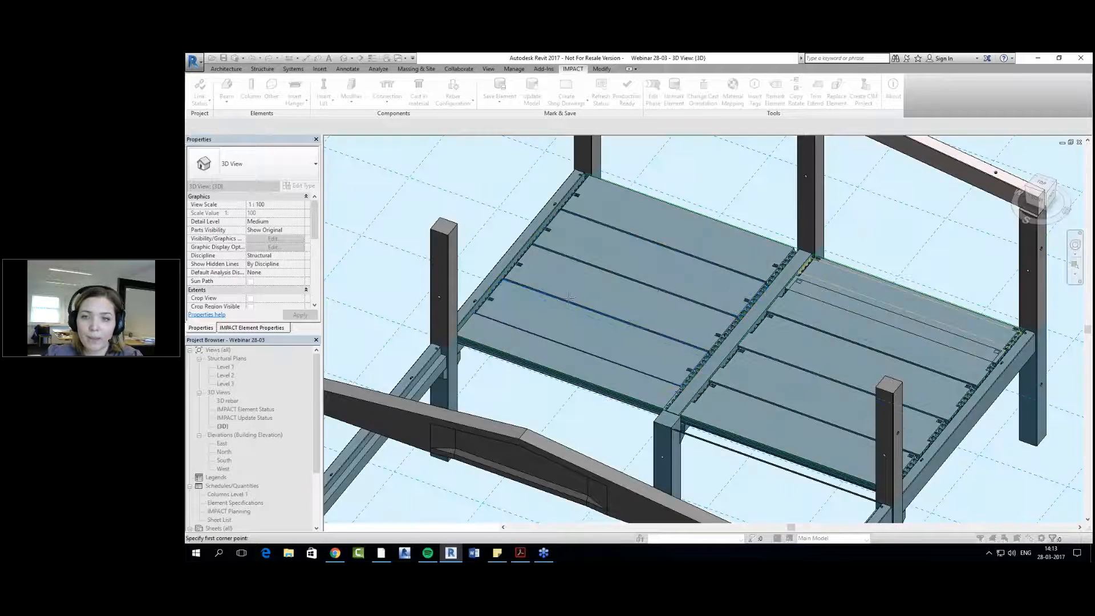
# Step: Define the rectangular opening by two corner points on the middle slab and insert Lintel hanger 4408
pyautogui.click(656, 290)
pyautogui.click(660, 291)
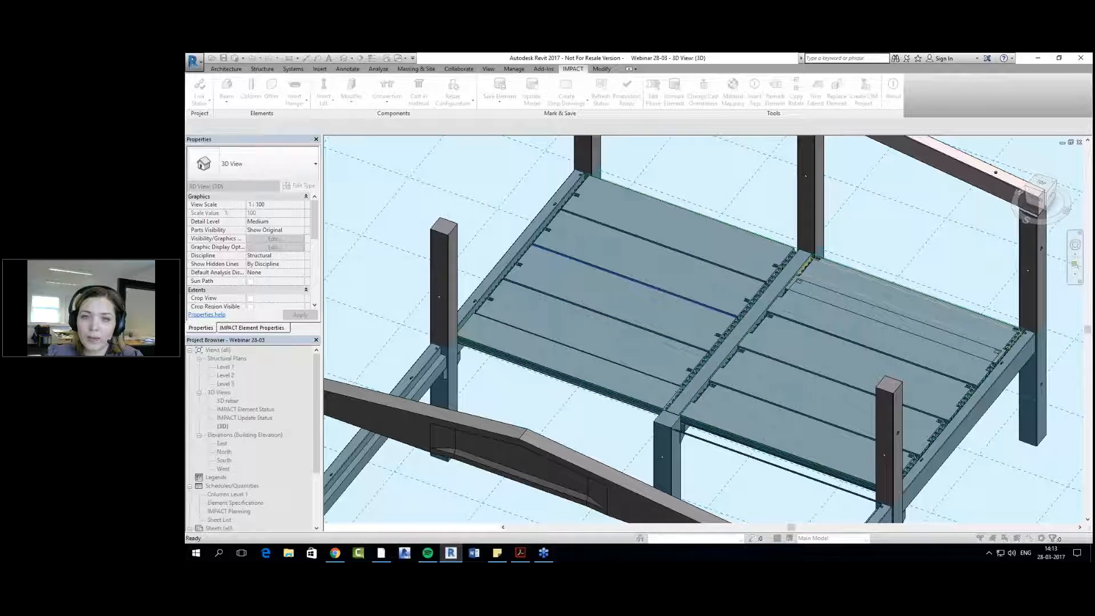
pyautogui.click(264, 167)
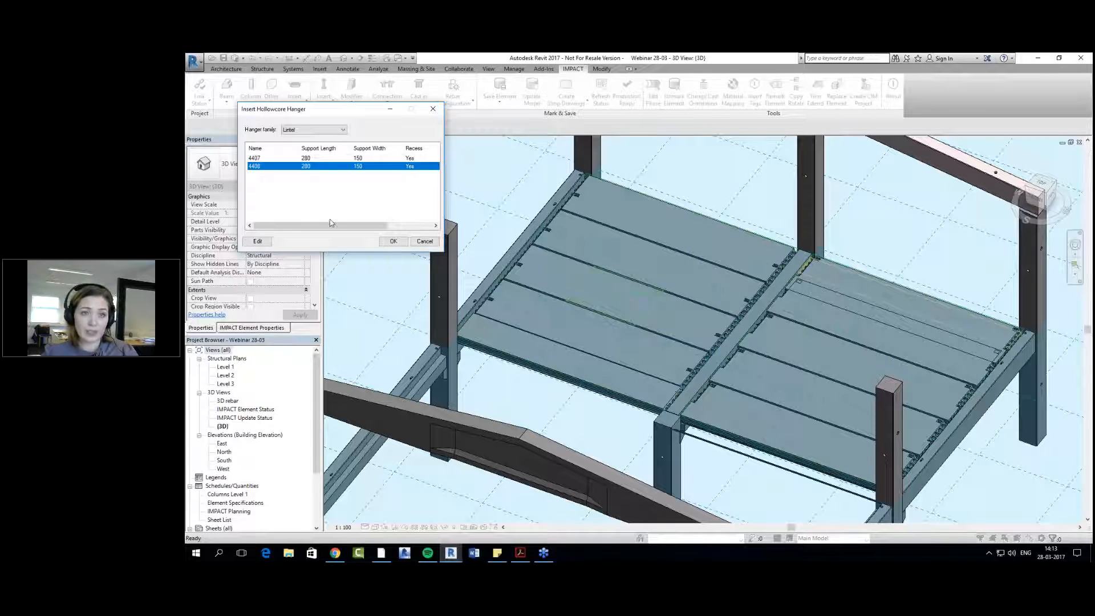
pyautogui.click(393, 241)
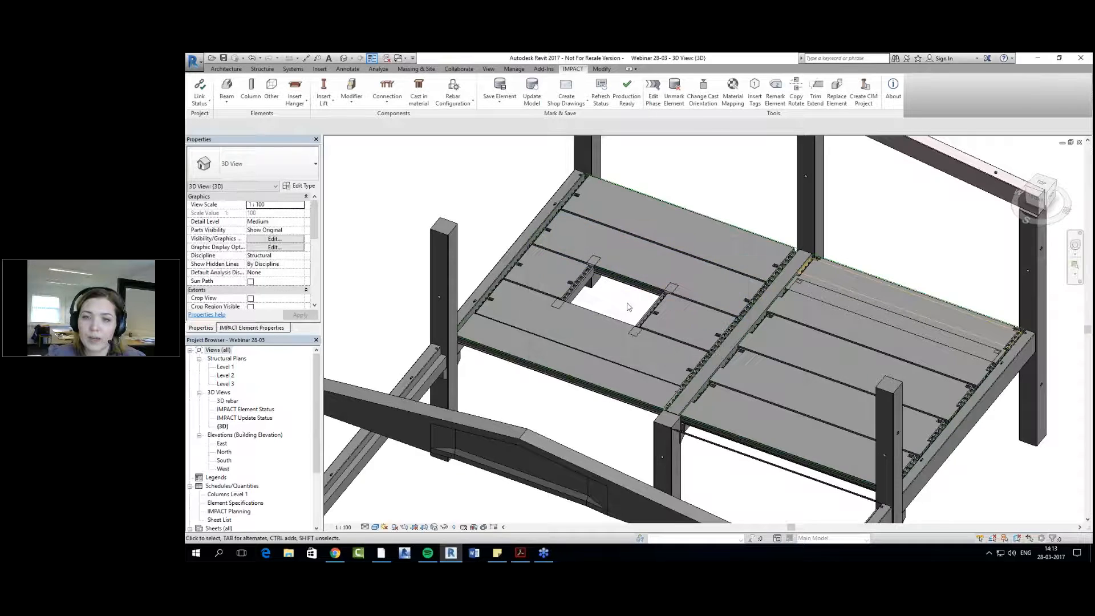
# Step: Examine the inserted lintel hangers and the slab ends around the new opening
pyautogui.scroll(5, 605, 342)
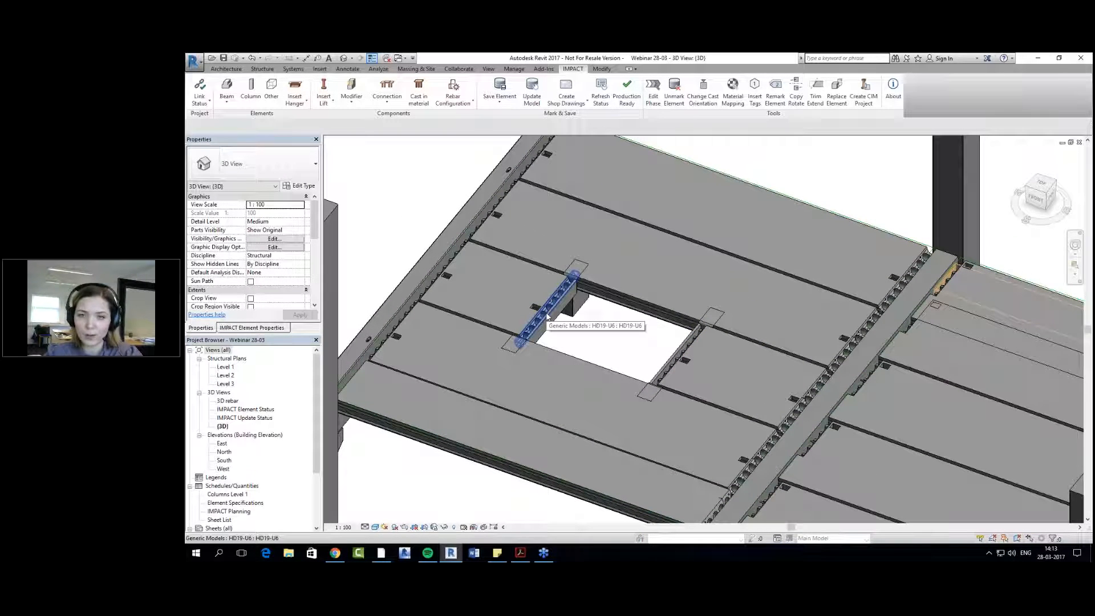
pyautogui.click(546, 315)
pyautogui.scroll(4, 580, 292)
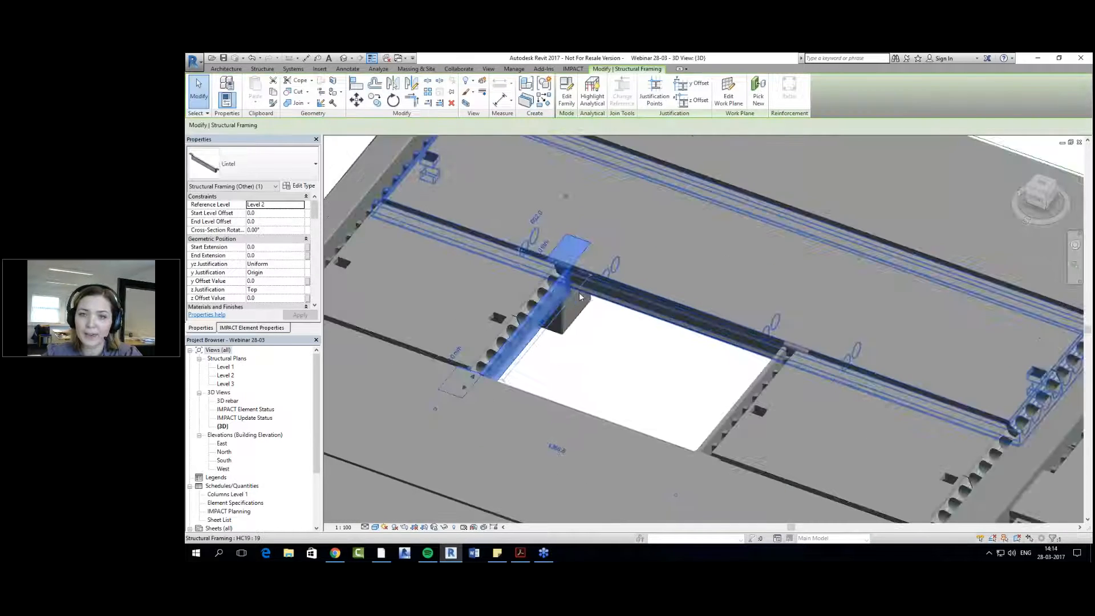
pyautogui.click(611, 334)
pyautogui.scroll(-3, 611, 334)
pyautogui.keyDown('shift'); pyautogui.moveTo(635, 337); pyautogui.dragTo(776, 391, button='middle'); pyautogui.keyUp('shift')
pyautogui.moveTo(473, 393); pyautogui.dragTo(661, 255, button='middle')
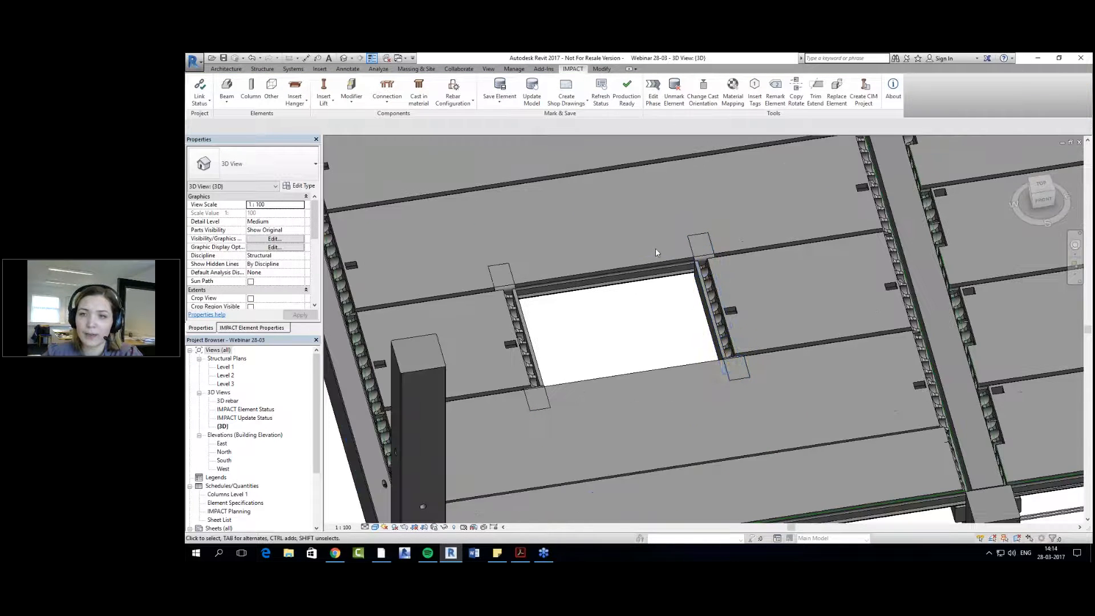
# Step: Examine the recesses made for the hangers in the neighbouring HC19 slab beside the opening
pyautogui.click(646, 265)
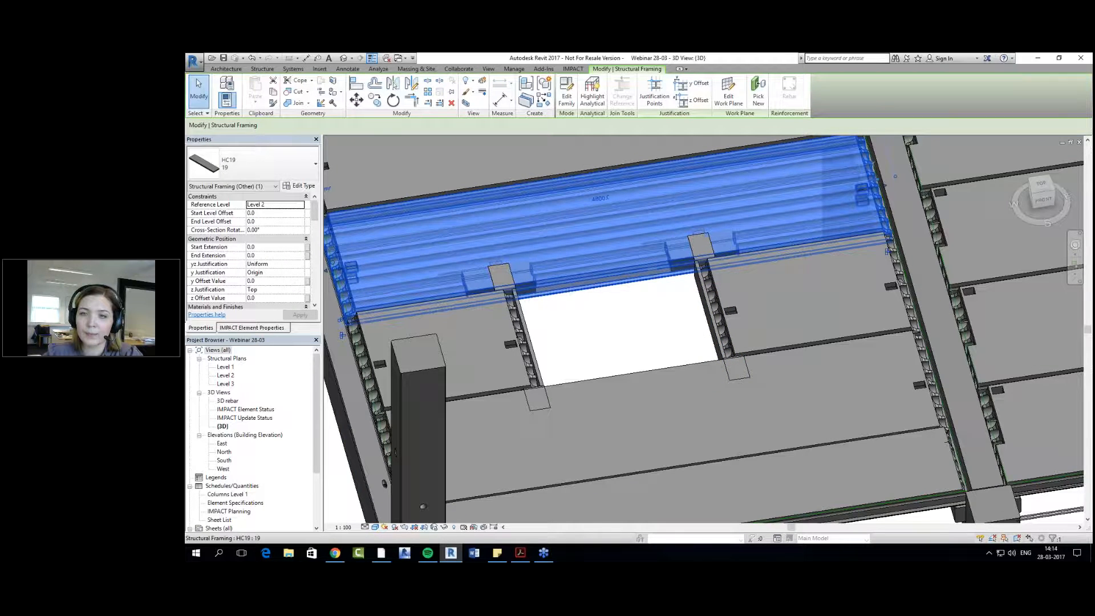
pyautogui.scroll(2, 694, 256)
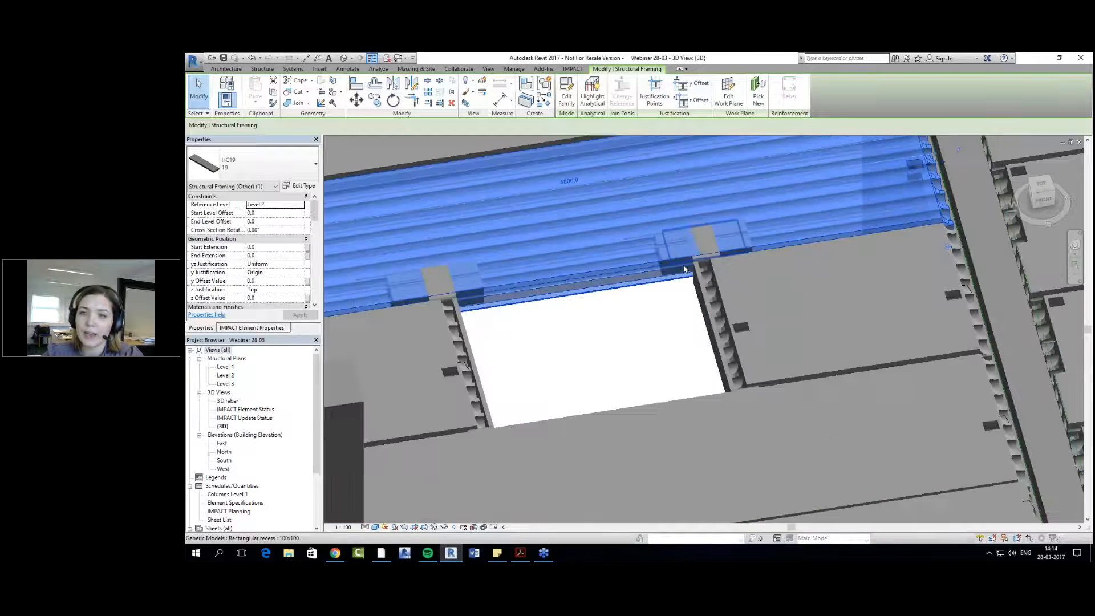
pyautogui.scroll(-1, 700, 262)
pyautogui.keyDown('shift'); pyautogui.moveTo(668, 297); pyautogui.dragTo(745, 308, button='middle'); pyautogui.keyUp('shift')
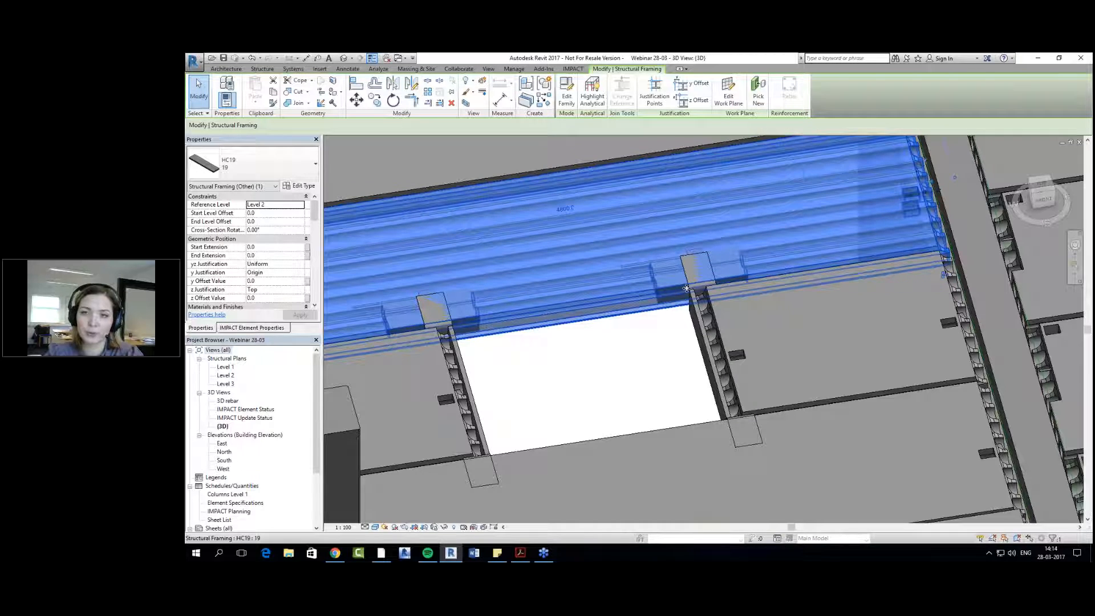
pyautogui.press('Escape')
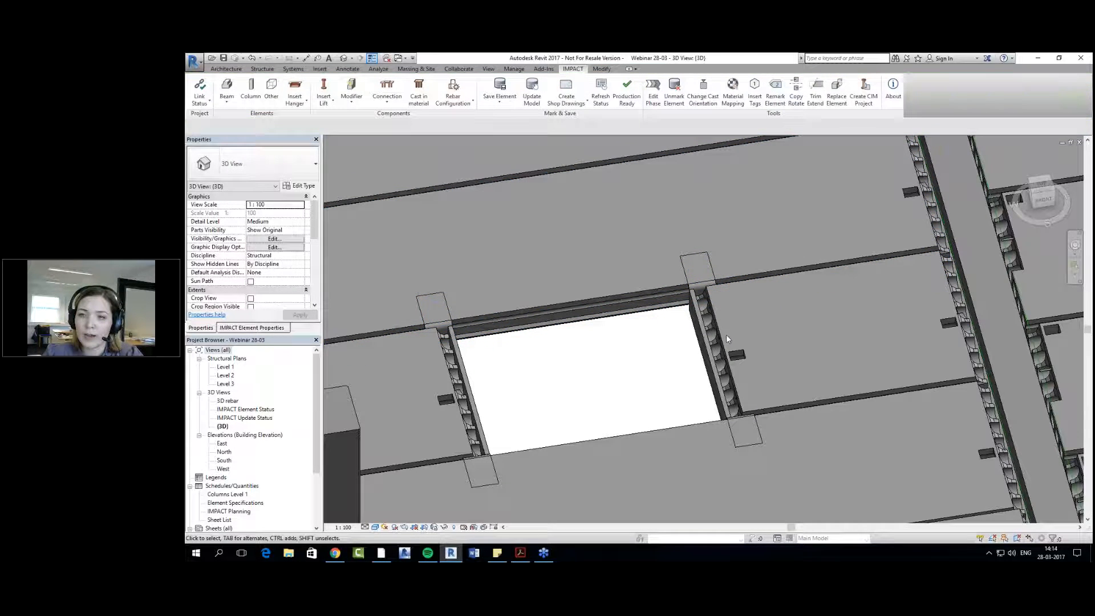
# Step: Edit the short HC19 slab between the opening and the middle beam, setting both its left-edge and right-edge endcaps to Test endcap
pyautogui.click(802, 404)
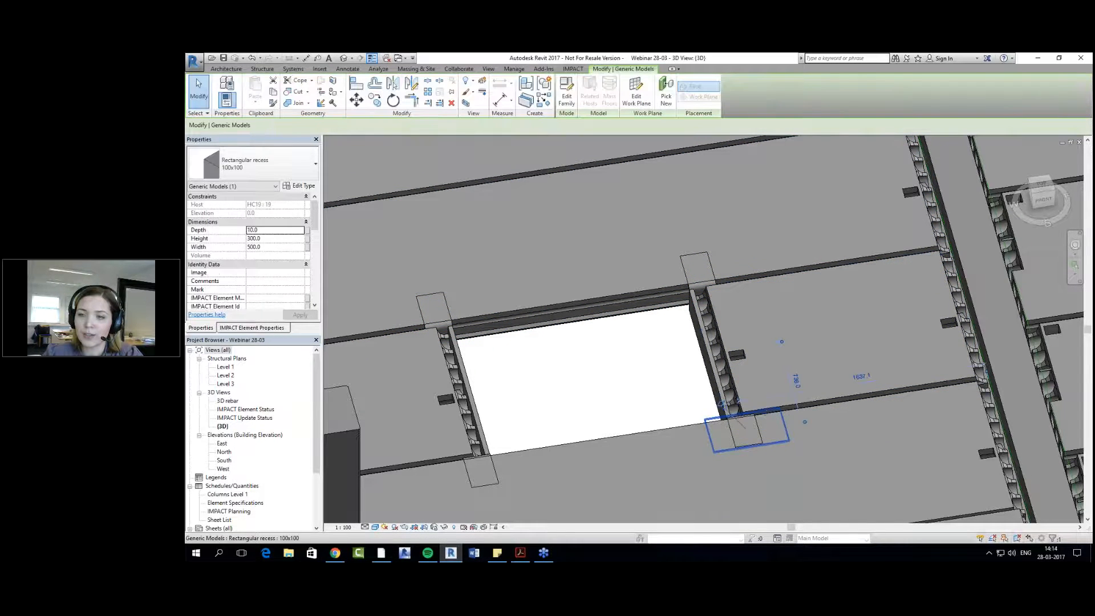
pyautogui.moveTo(587, 409); pyautogui.dragTo(584, 355, button='middle')
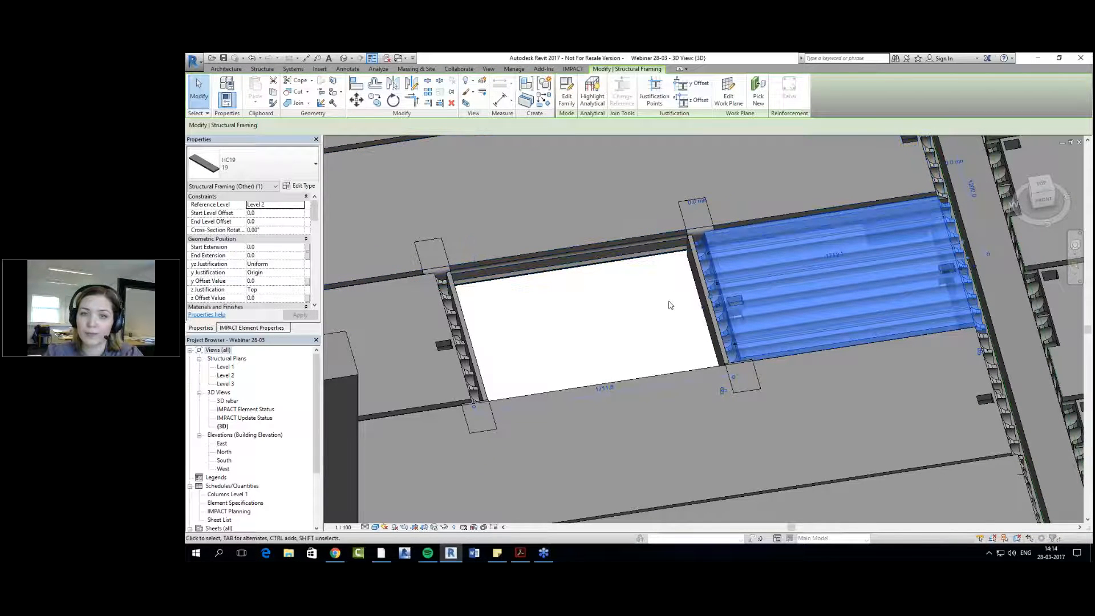
pyautogui.click(573, 68)
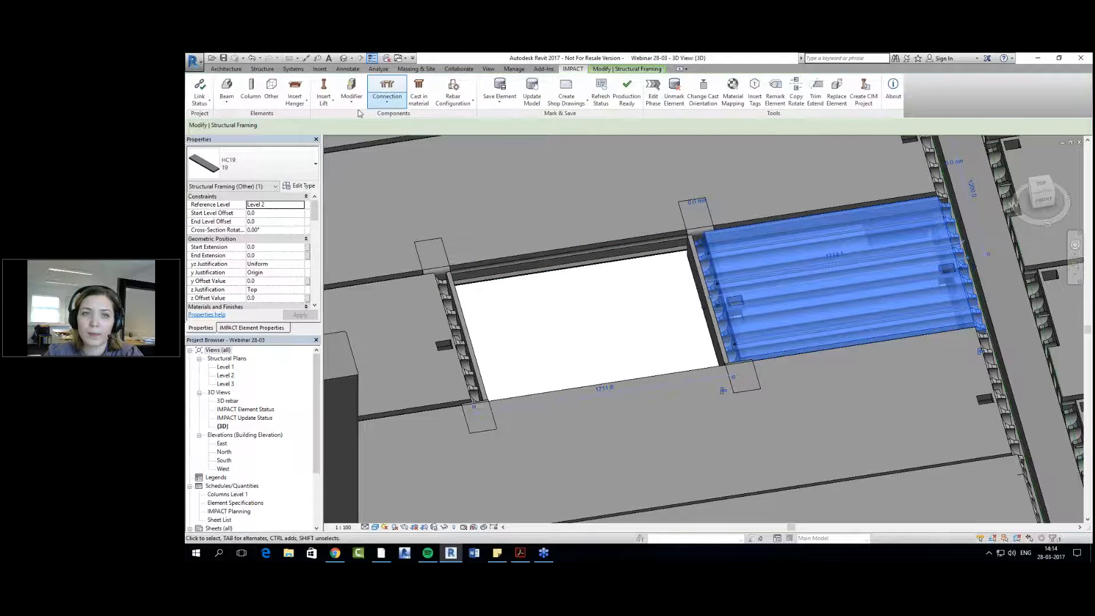
pyautogui.click(294, 105)
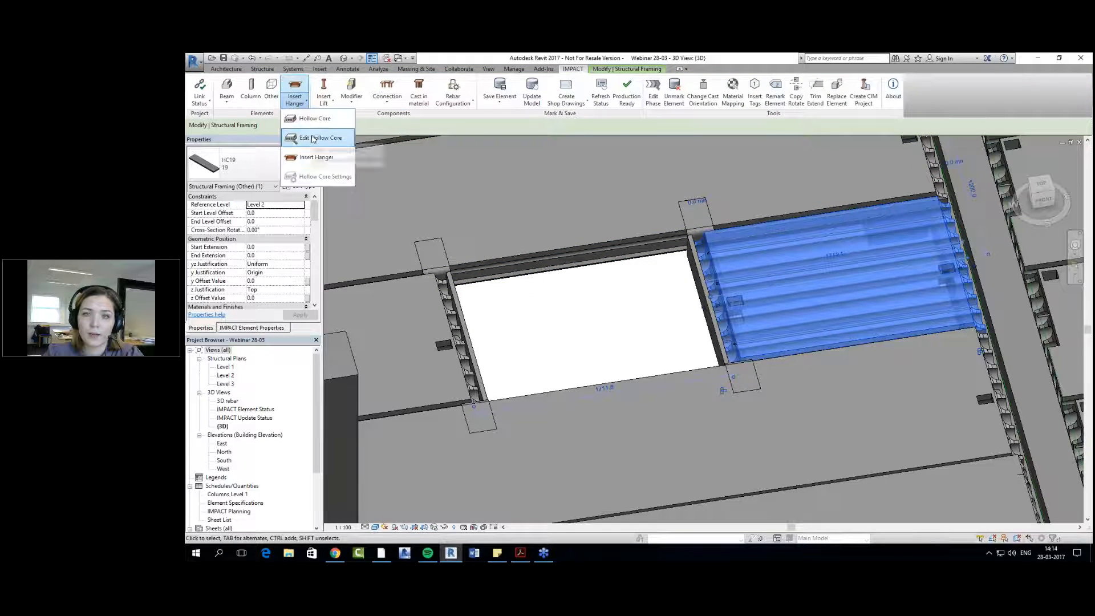
pyautogui.click(320, 138)
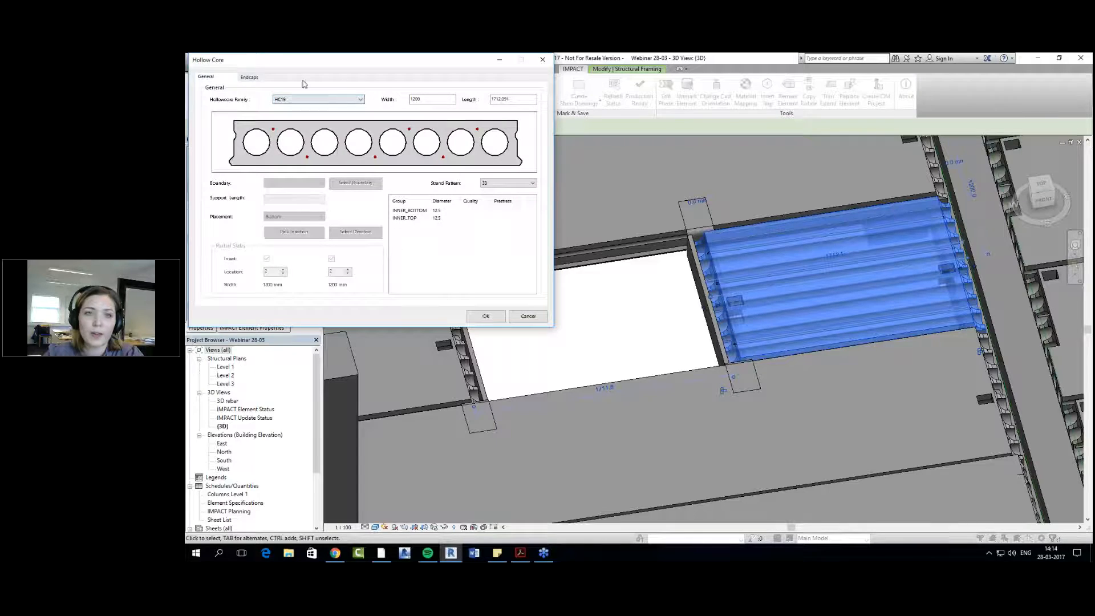
pyautogui.click(251, 78)
pyautogui.click(411, 203)
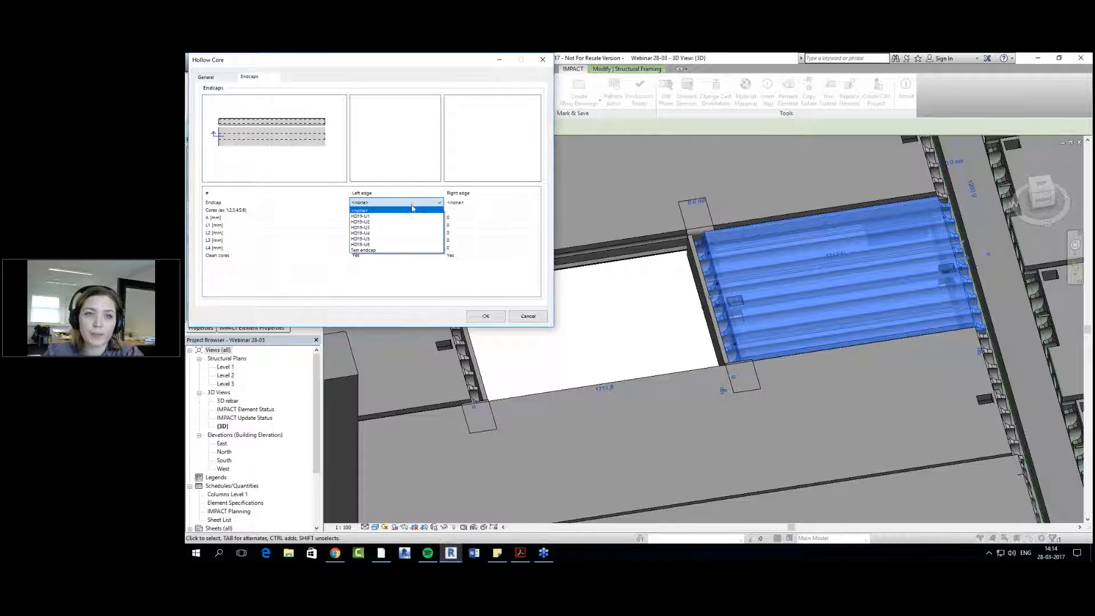
pyautogui.click(397, 251)
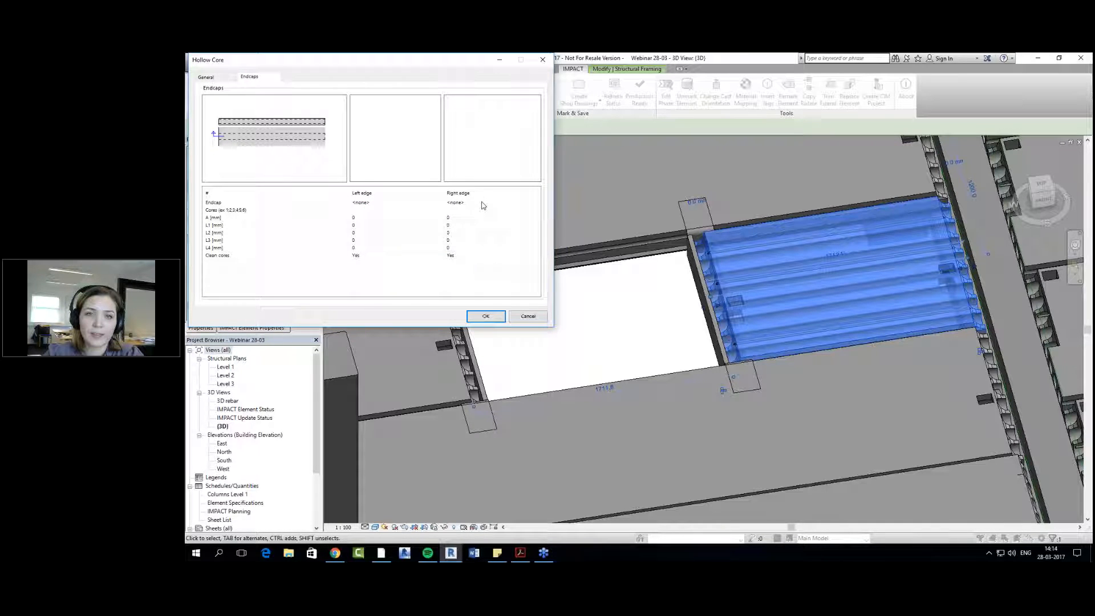
pyautogui.click(482, 206)
pyautogui.click(471, 251)
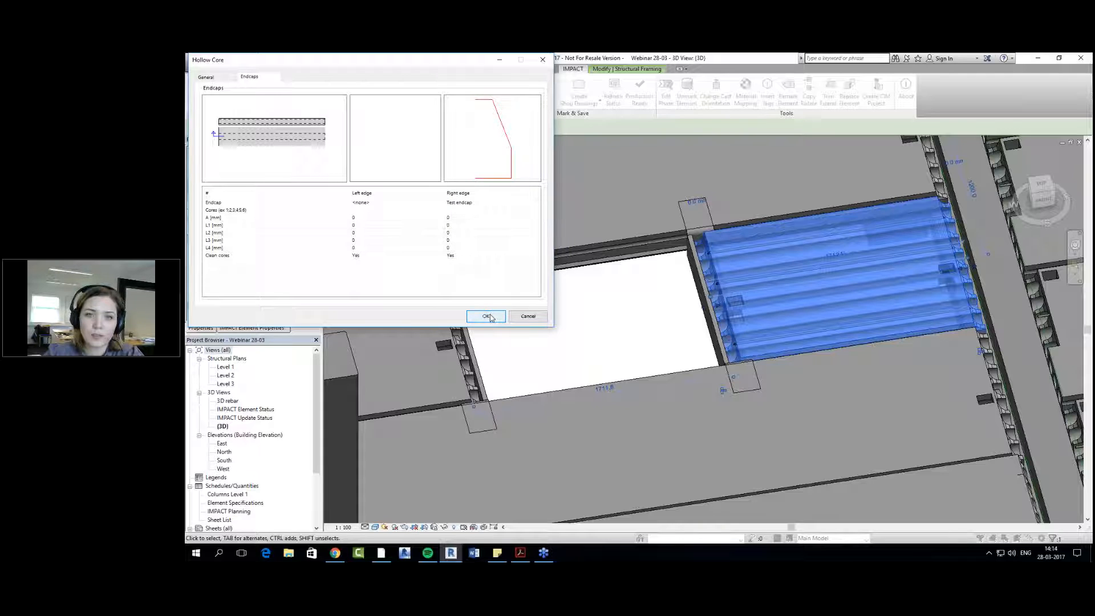
pyautogui.click(398, 203)
pyautogui.click(397, 250)
pyautogui.click(486, 317)
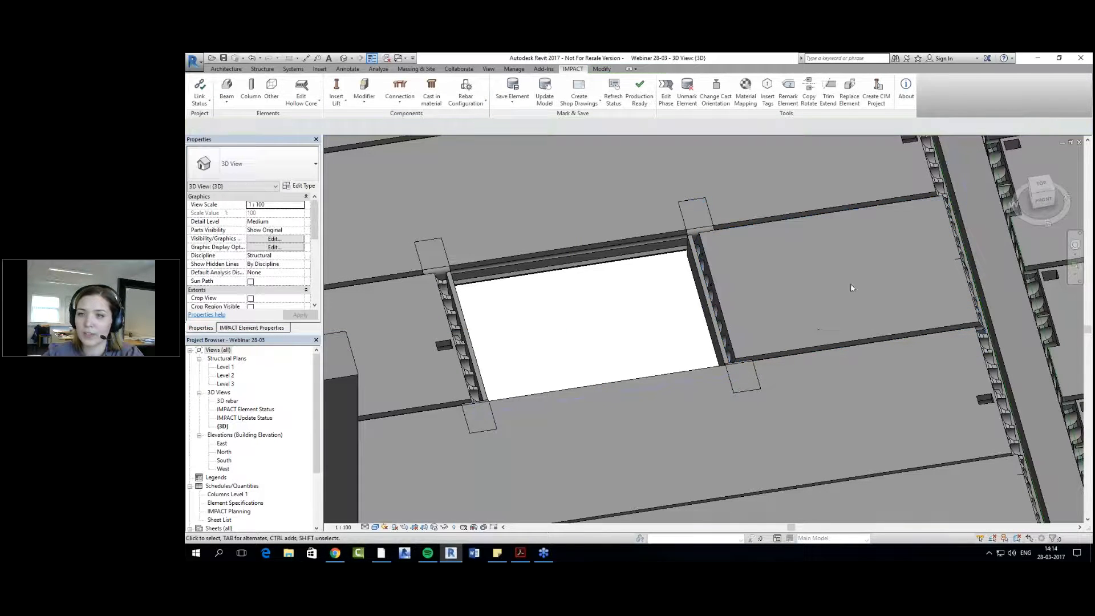
# Step: Start a core filling on the outermost HC19 slab beyond the opening and define its area by two corner points
pyautogui.scroll(-4, 623, 384)
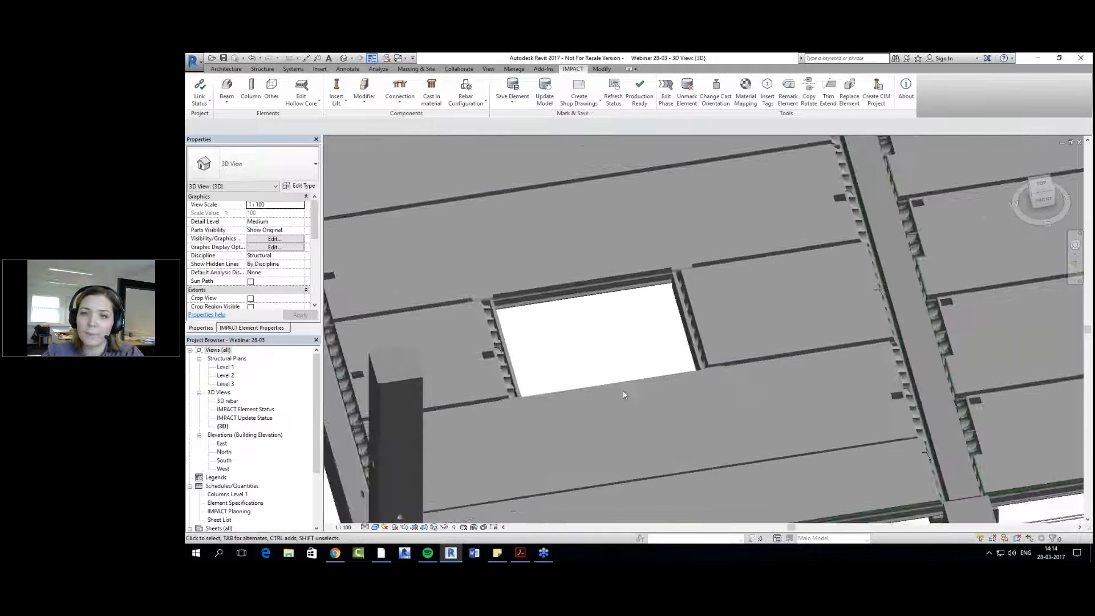
pyautogui.moveTo(684, 297); pyautogui.dragTo(633, 342, button='middle')
pyautogui.moveTo(890, 199); pyautogui.dragTo(630, 337, button='middle')
pyautogui.scroll(-2, 630, 337)
pyautogui.click(400, 94)
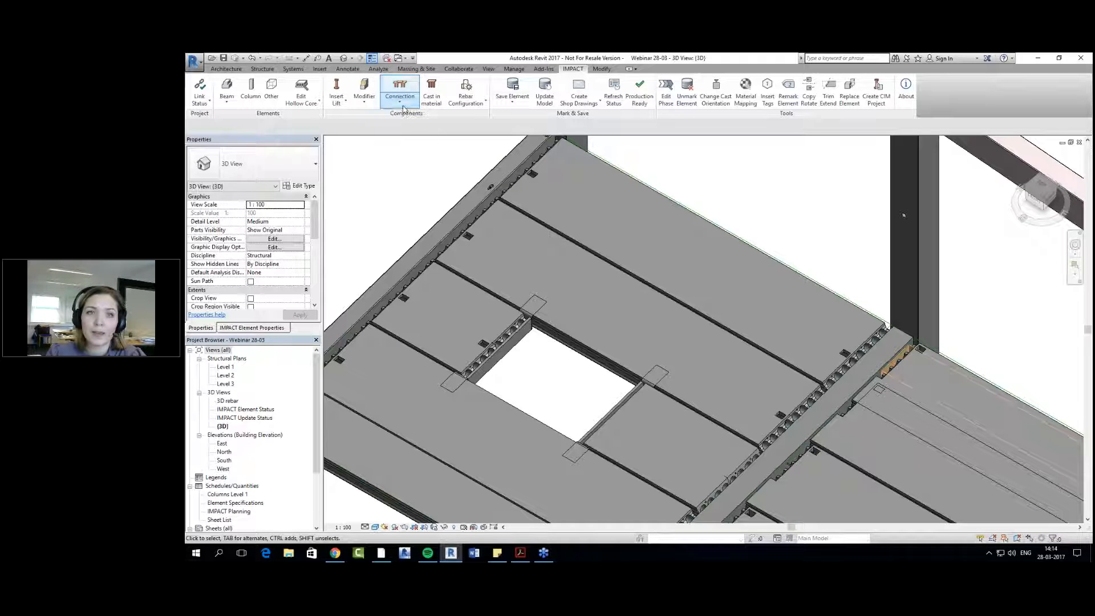
pyautogui.click(317, 105)
pyautogui.click(318, 105)
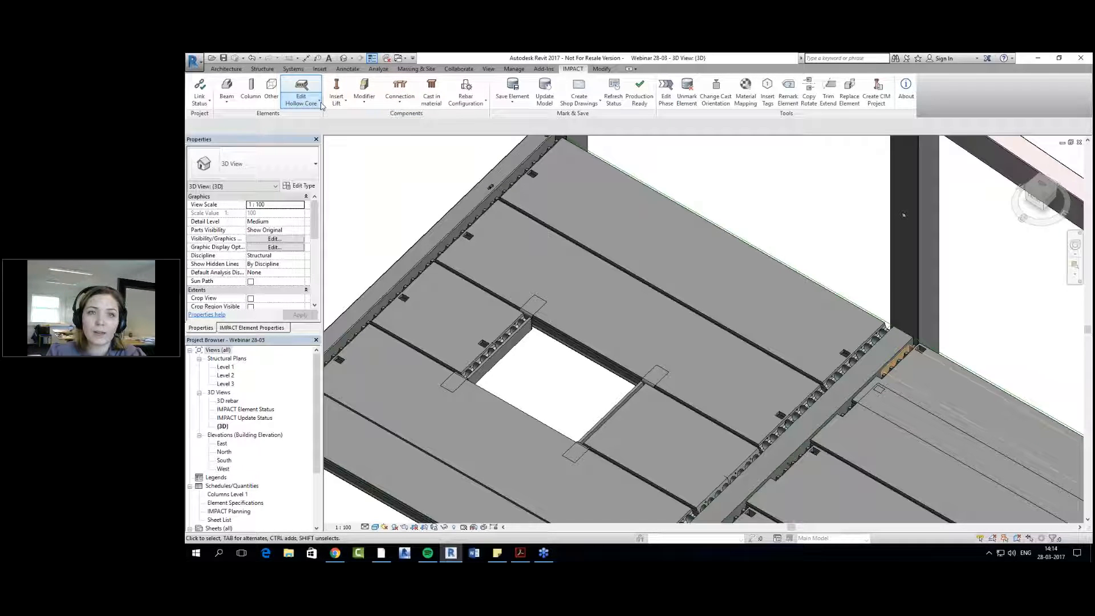
pyautogui.click(364, 94)
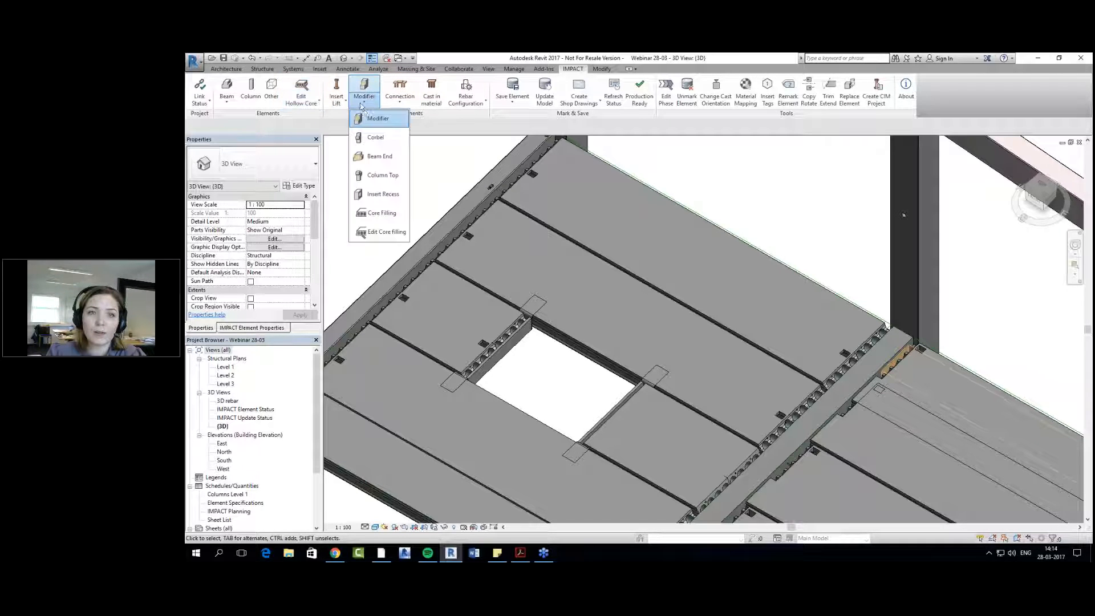
pyautogui.click(405, 200)
pyautogui.click(647, 231)
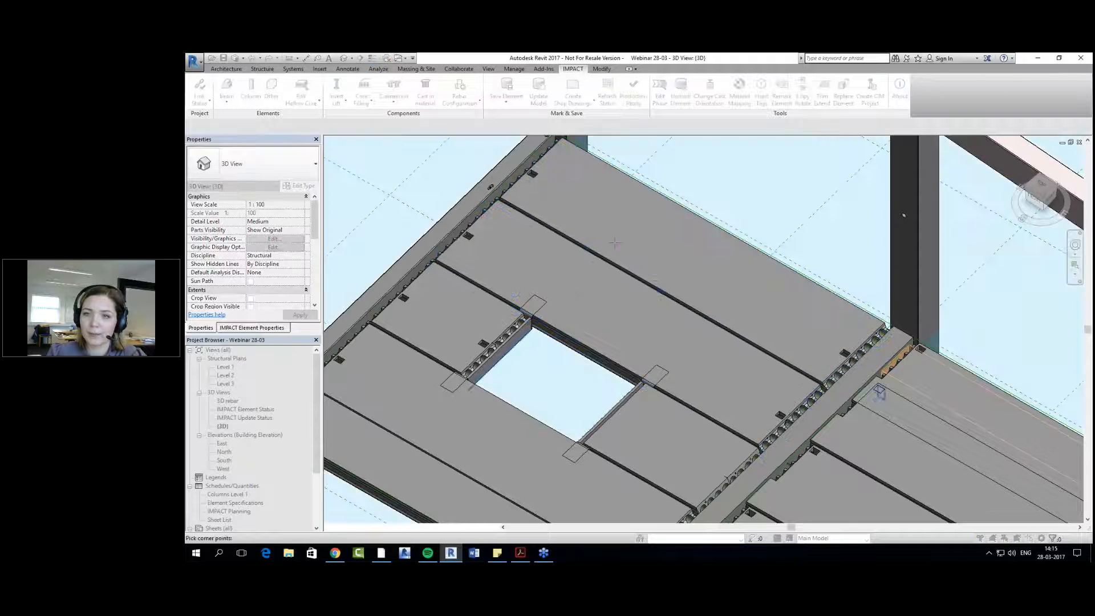
pyautogui.click(741, 273)
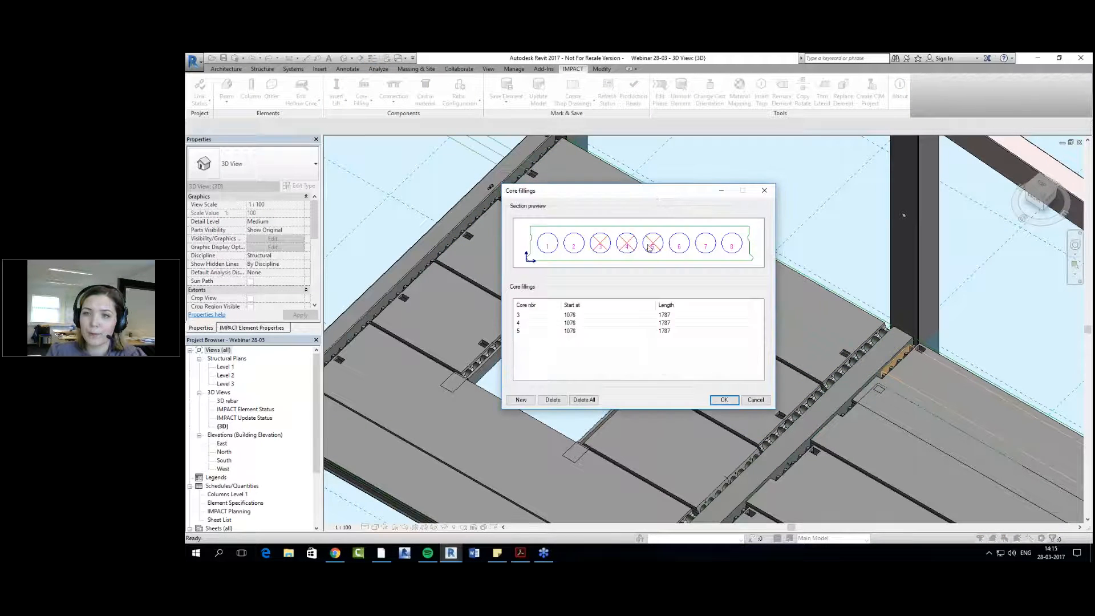
# Step: Accept the core fillings for cores 3, 4 and 5, starting at 1076 with a length of 1787
pyautogui.moveTo(654, 196); pyautogui.dragTo(677, 330)
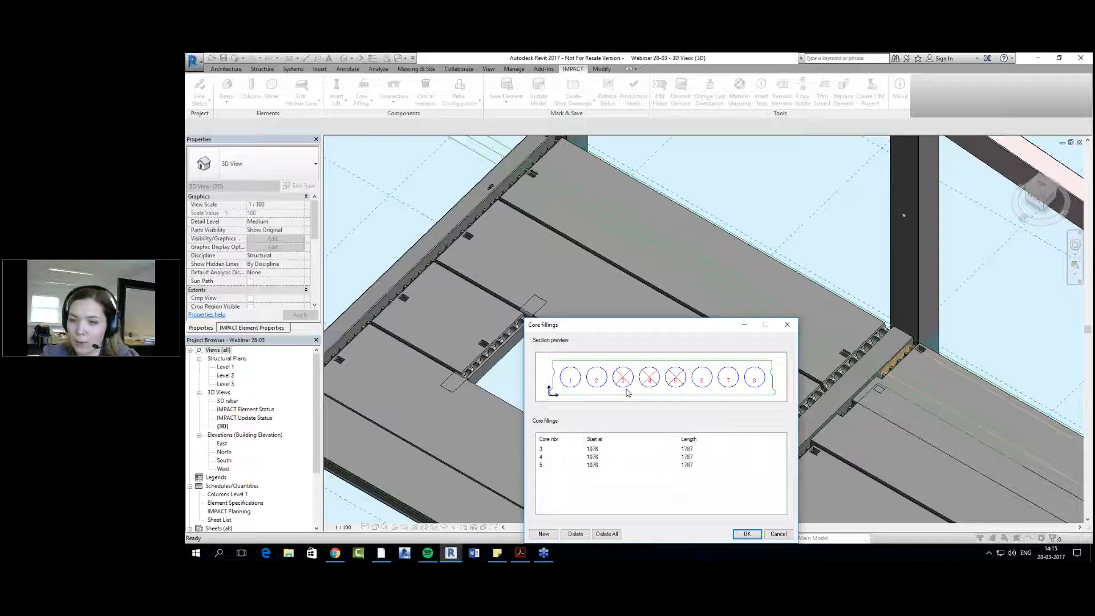
pyautogui.moveTo(644, 327); pyautogui.dragTo(456, 281)
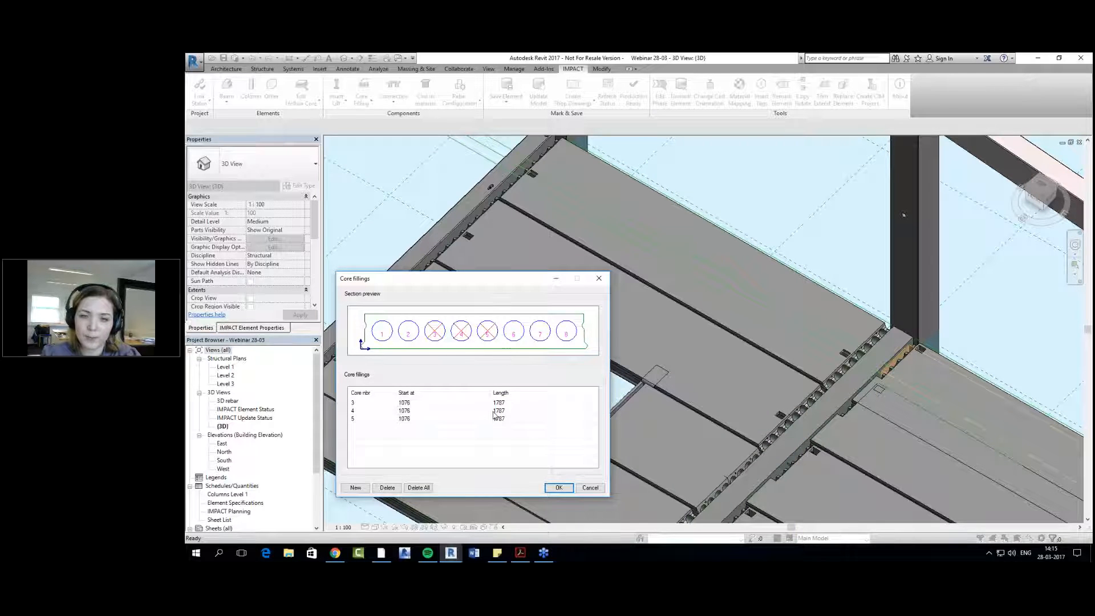
pyautogui.click(558, 488)
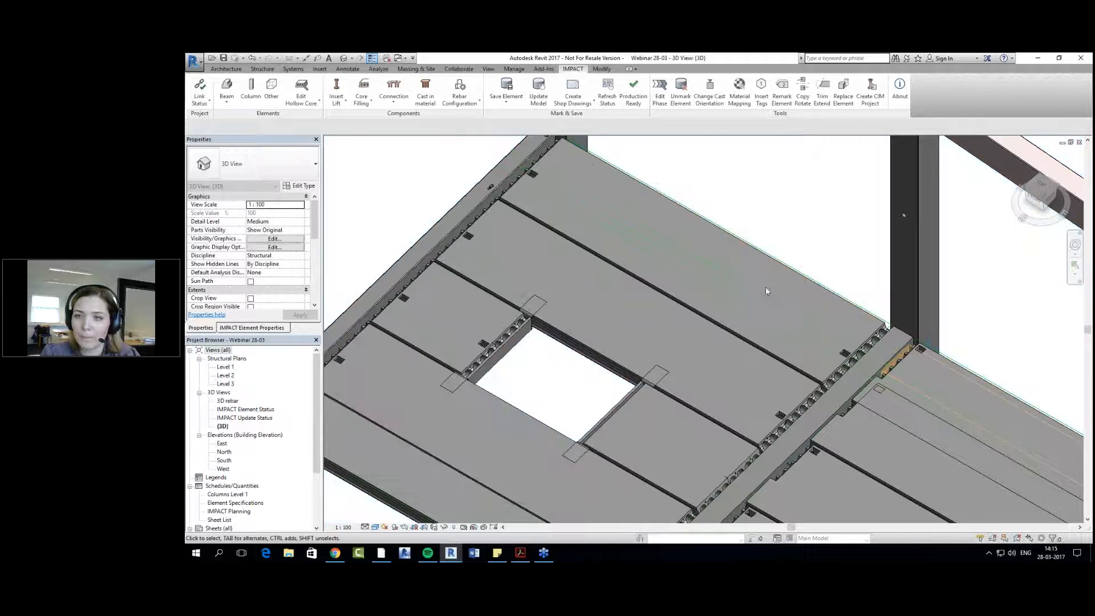
# Step: Examine the filled cores inside the outermost HC19 slab and its place in the surrounding structure
pyautogui.click(727, 324)
pyautogui.moveTo(716, 313); pyautogui.dragTo(665, 365, button='middle')
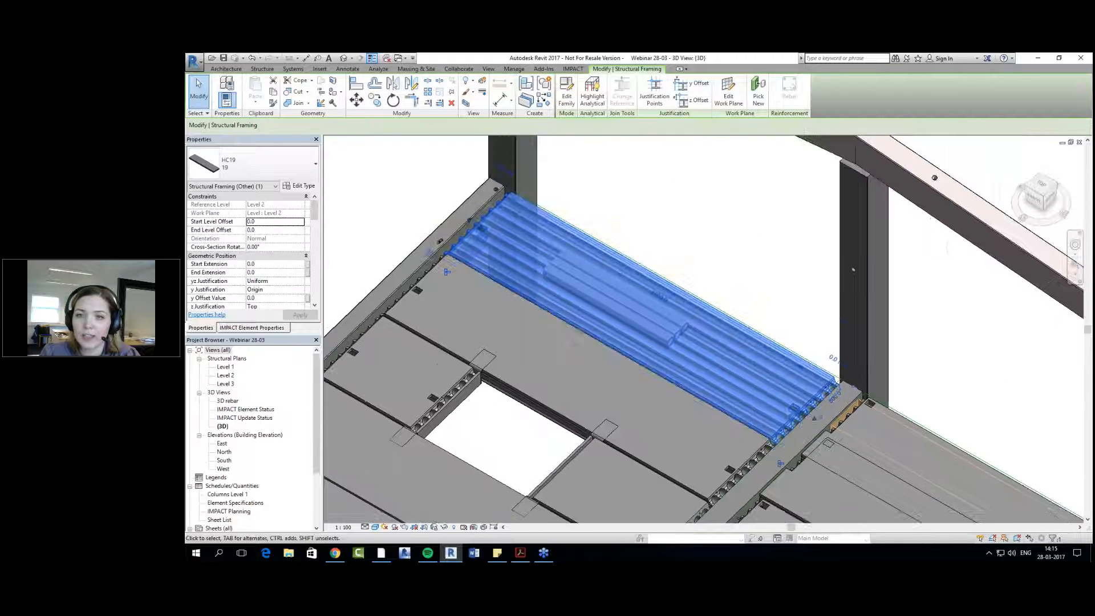
pyautogui.scroll(2, 665, 324)
pyautogui.scroll(-3, 740, 339)
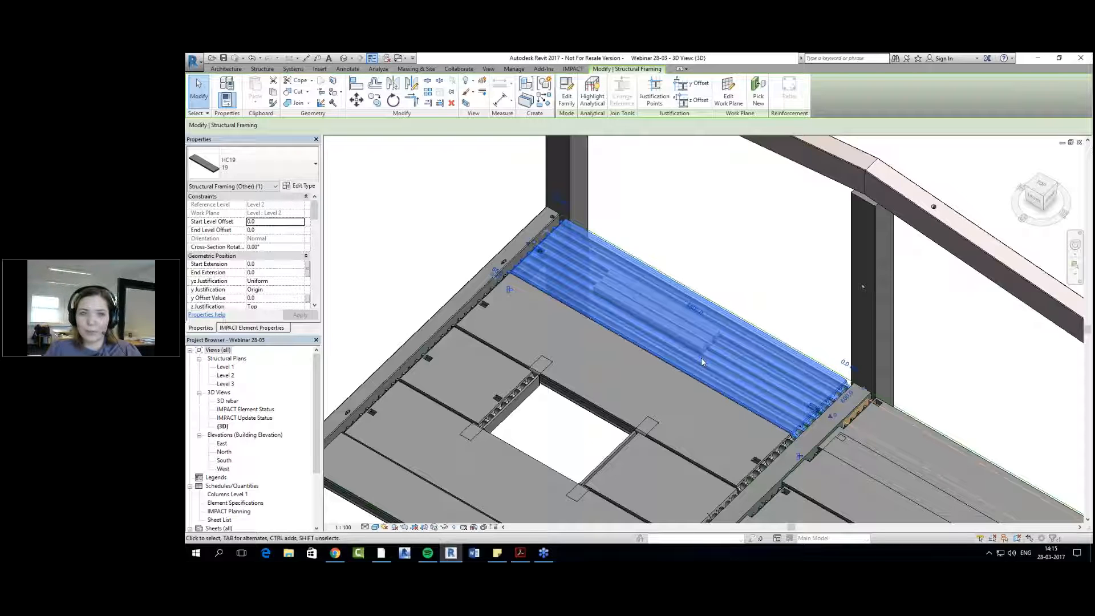
pyautogui.press('Escape')
pyautogui.scroll(-5, 673, 335)
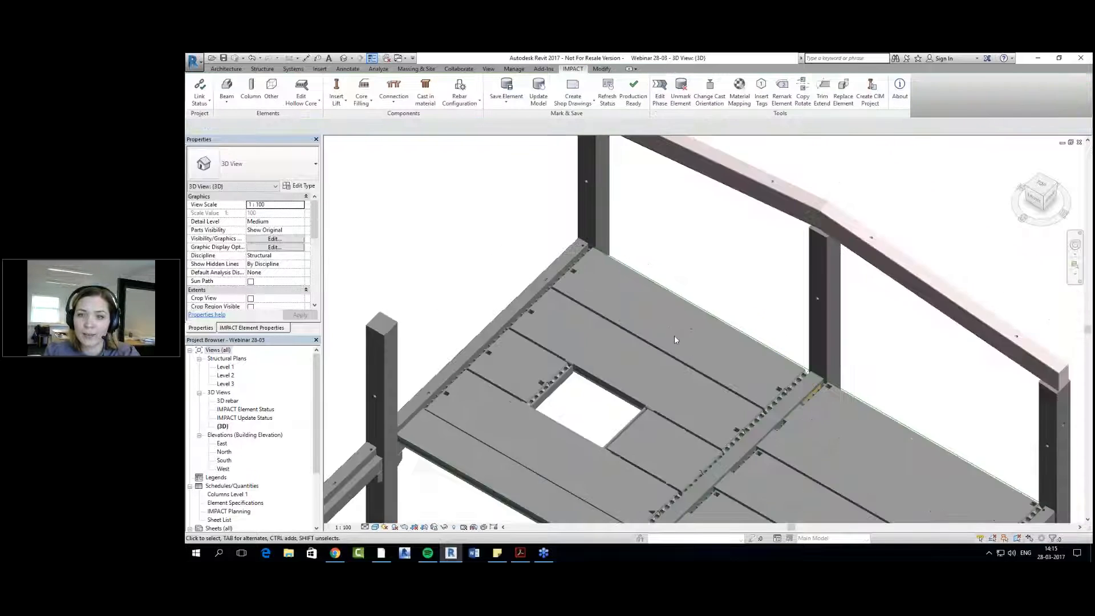
pyautogui.scroll(-2, 608, 340)
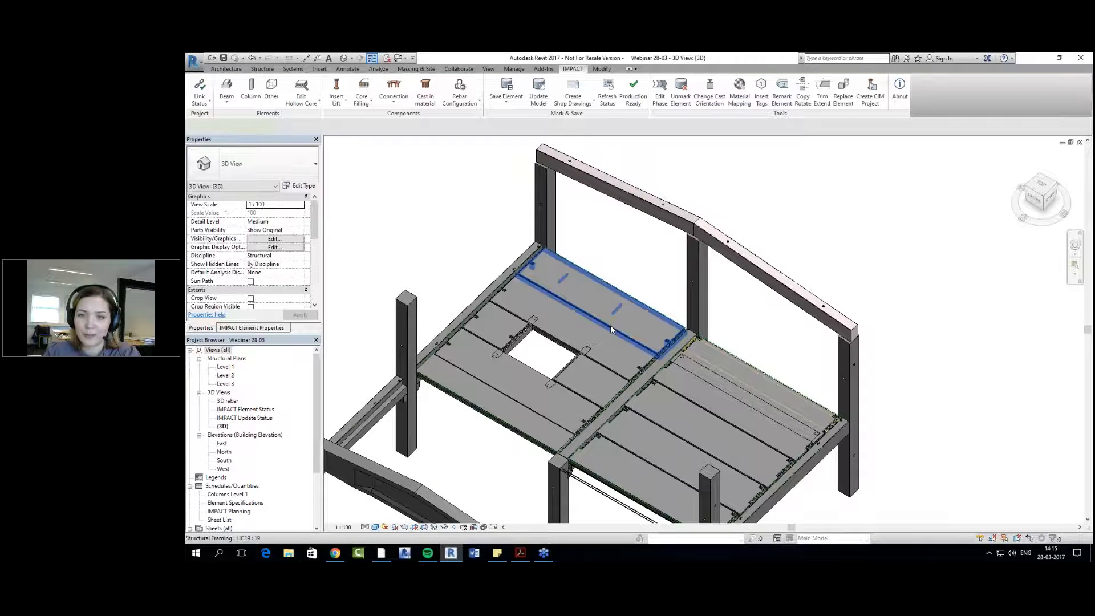
pyautogui.click(610, 324)
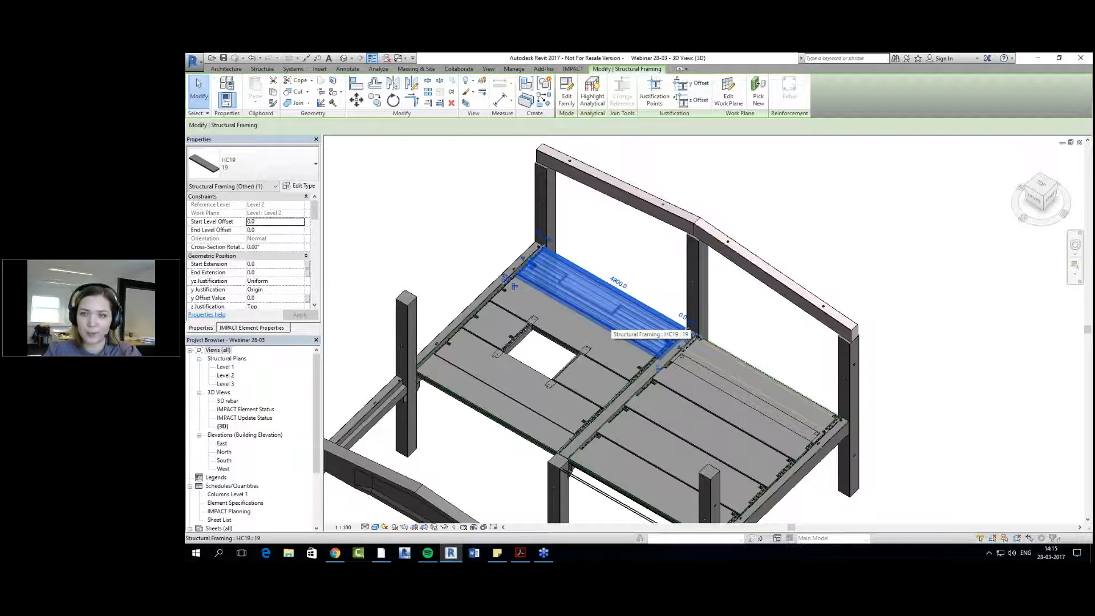
pyautogui.click(889, 258)
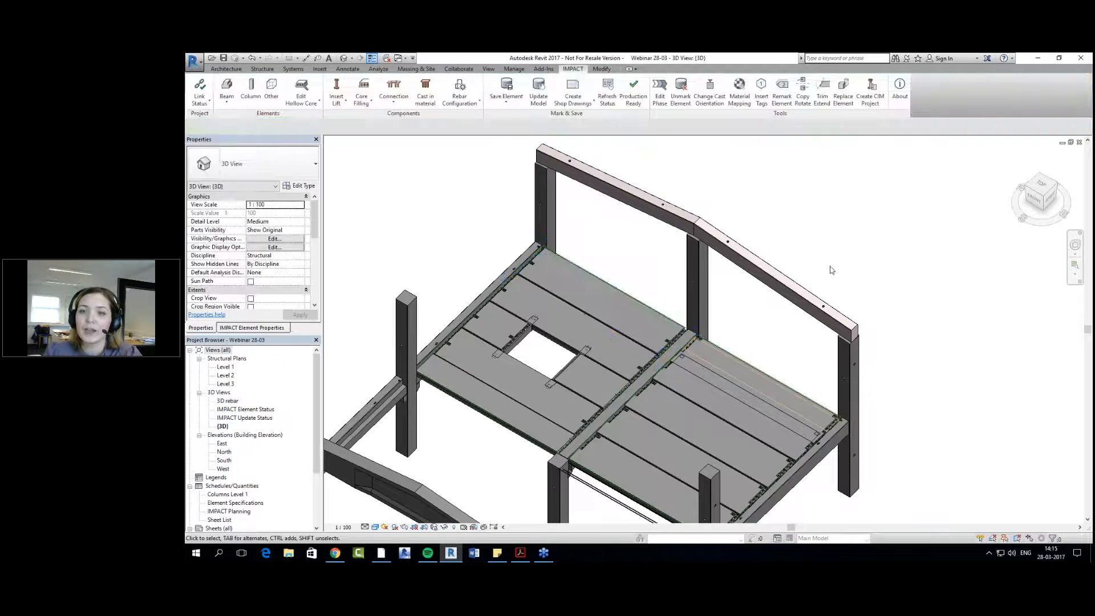
# Step: Update the model so that all the listed unsaved hollow core elements are marked and saved
pyautogui.scroll(-2, 673, 245)
pyautogui.keyDown('shift'); pyautogui.moveTo(707, 382); pyautogui.dragTo(798, 382, button='middle'); pyautogui.keyUp('shift')
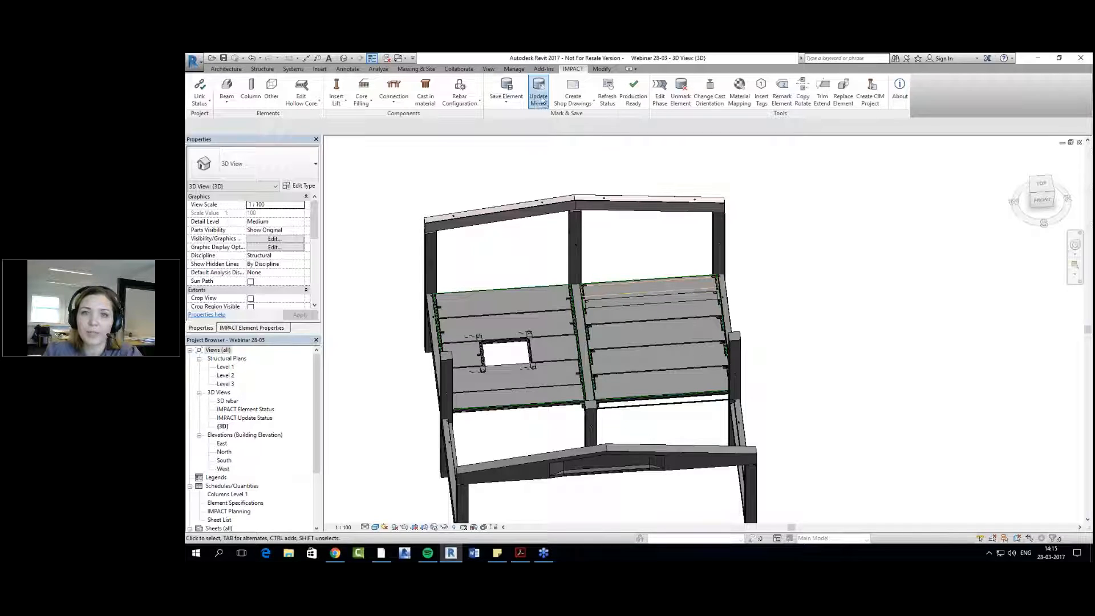
pyautogui.click(536, 85)
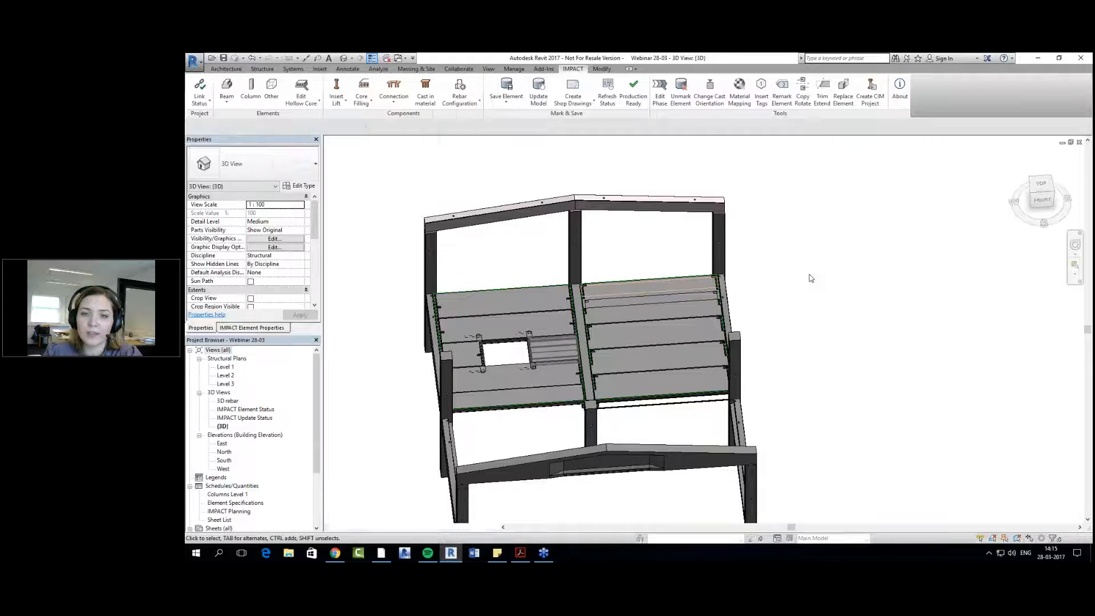
pyautogui.click(546, 272)
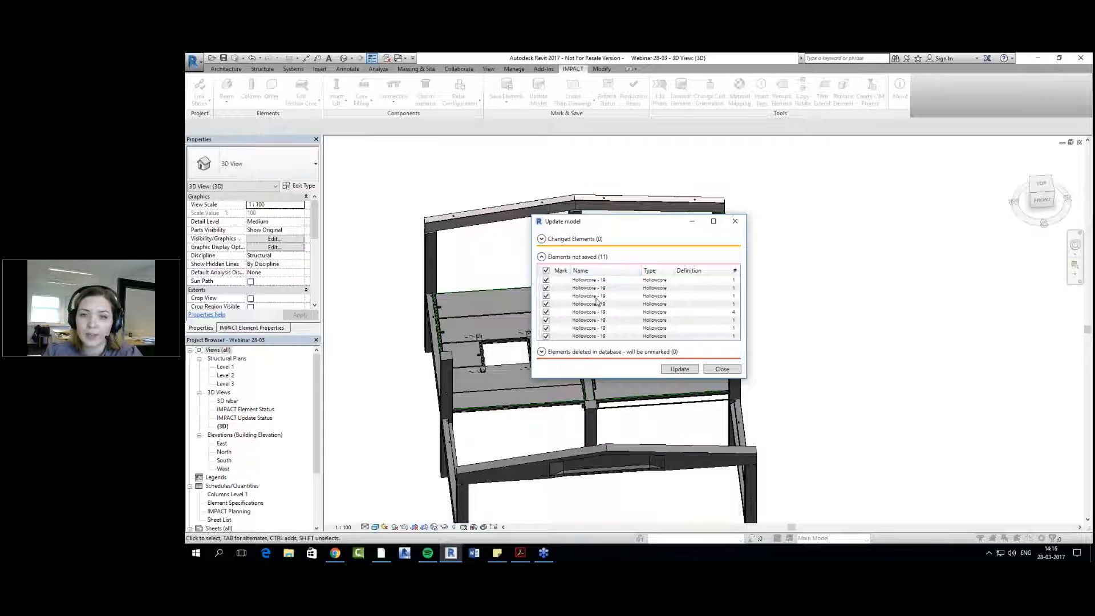
pyautogui.click(685, 372)
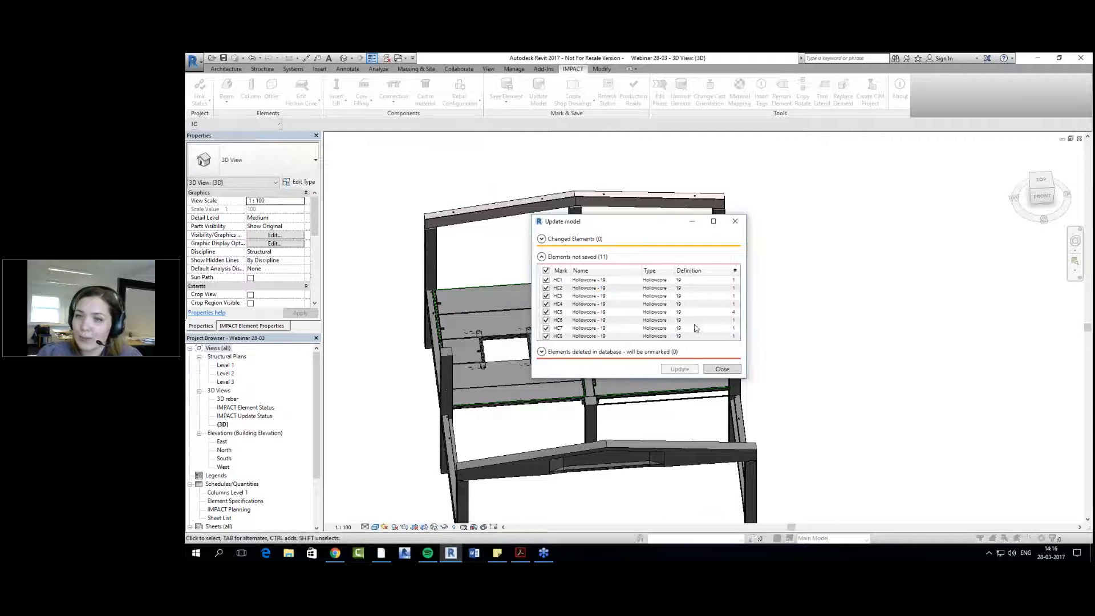
pyautogui.click(720, 370)
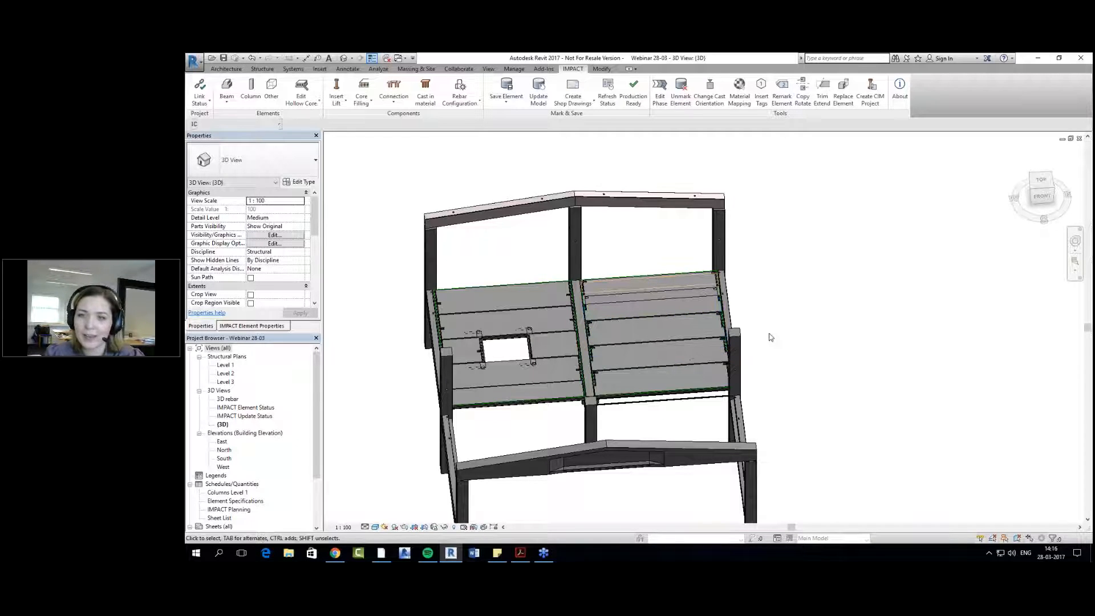
# Step: Open the Level 2 structural plan and clear the slab selection
pyautogui.moveTo(683, 286); pyautogui.dragTo(676, 284, button='middle')
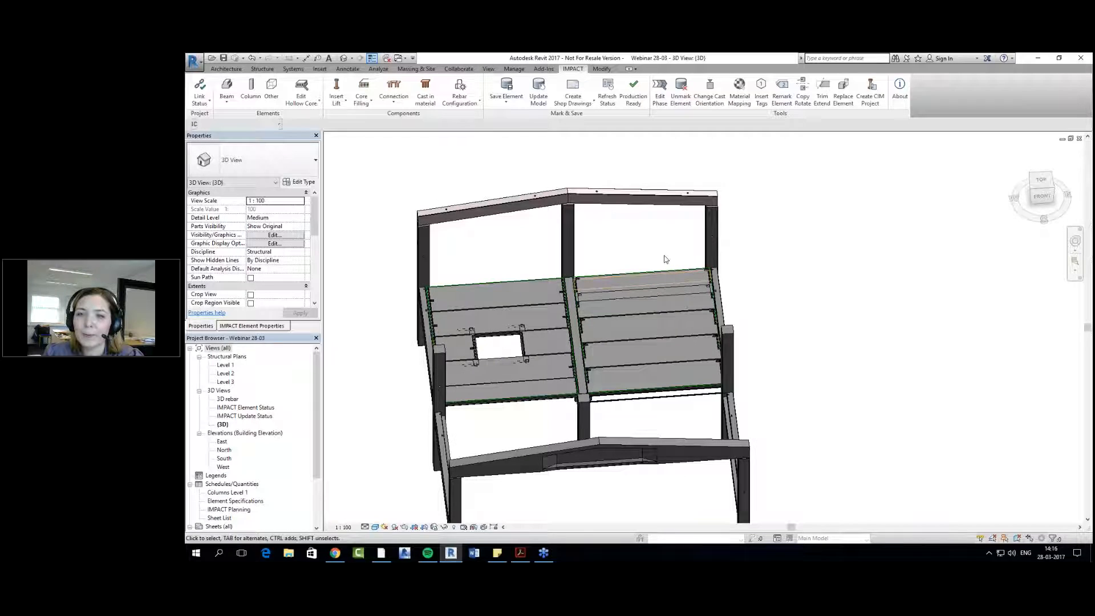
pyautogui.click(602, 287)
pyautogui.doubleClick(228, 374)
pyautogui.click(404, 526)
pyautogui.click(394, 492)
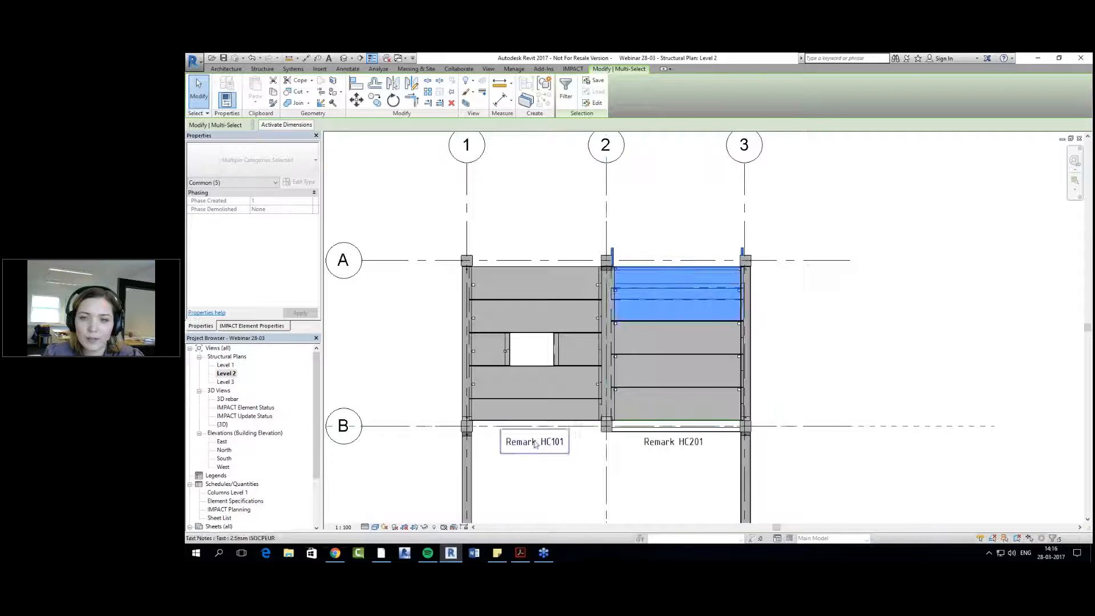
pyautogui.press('Escape')
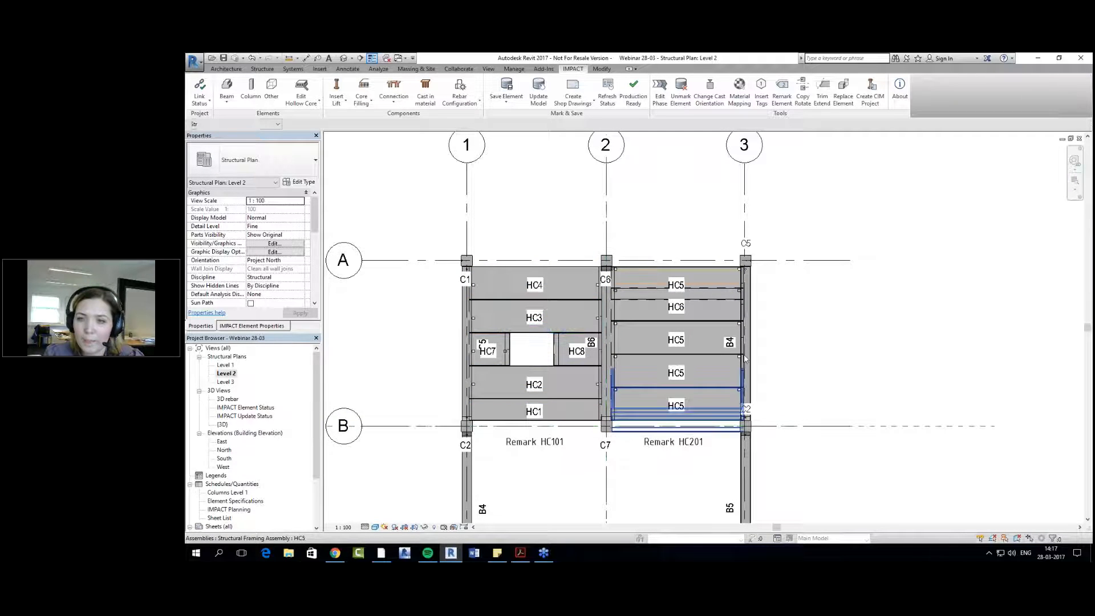
# Step: Remark the hollow core slabs between grids 2 and 3 with HC200 as the new starting mark
pyautogui.moveTo(707, 240); pyautogui.dragTo(677, 432)
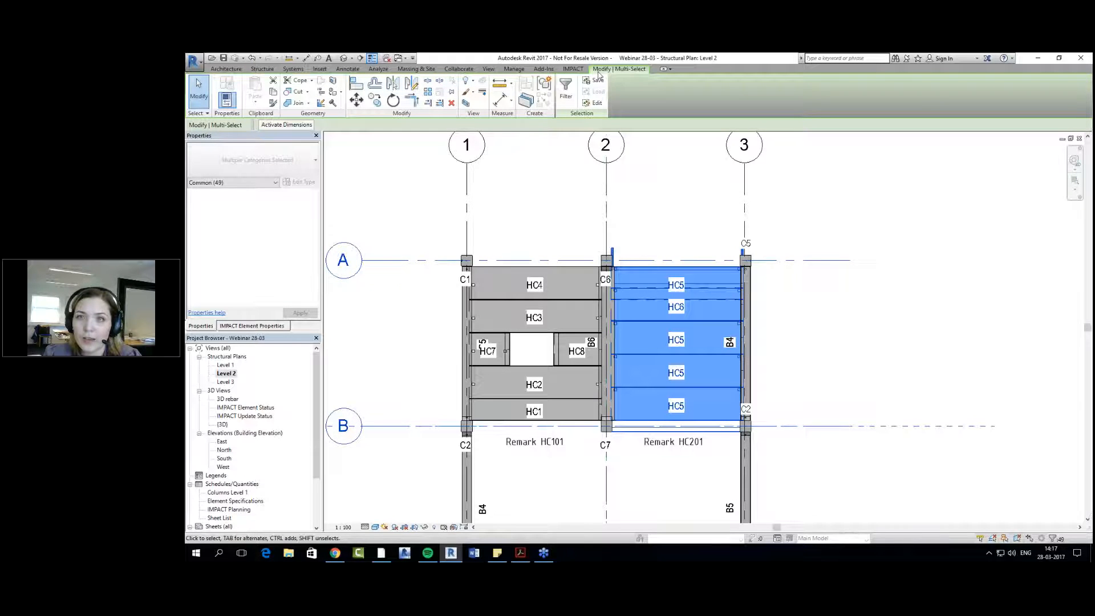
pyautogui.click(573, 68)
pyautogui.click(790, 106)
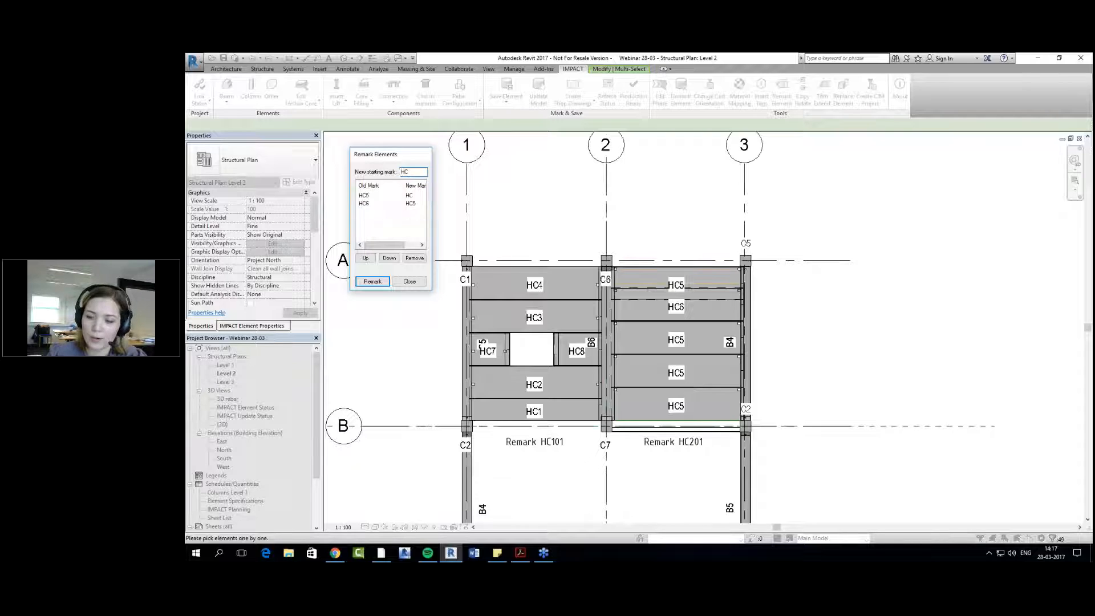
pyautogui.write('200')
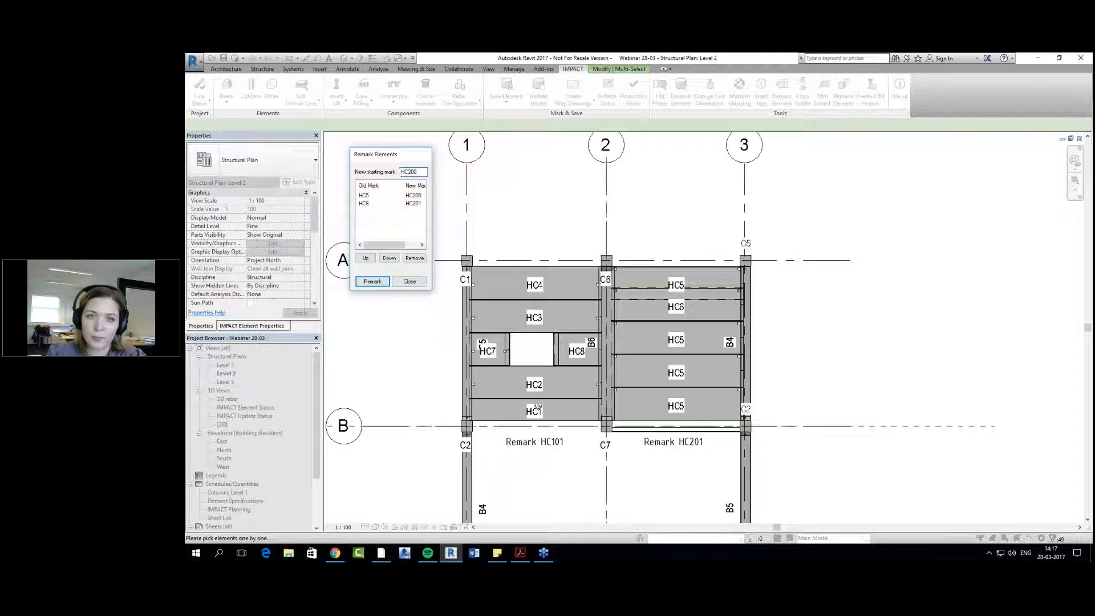
pyautogui.click(373, 281)
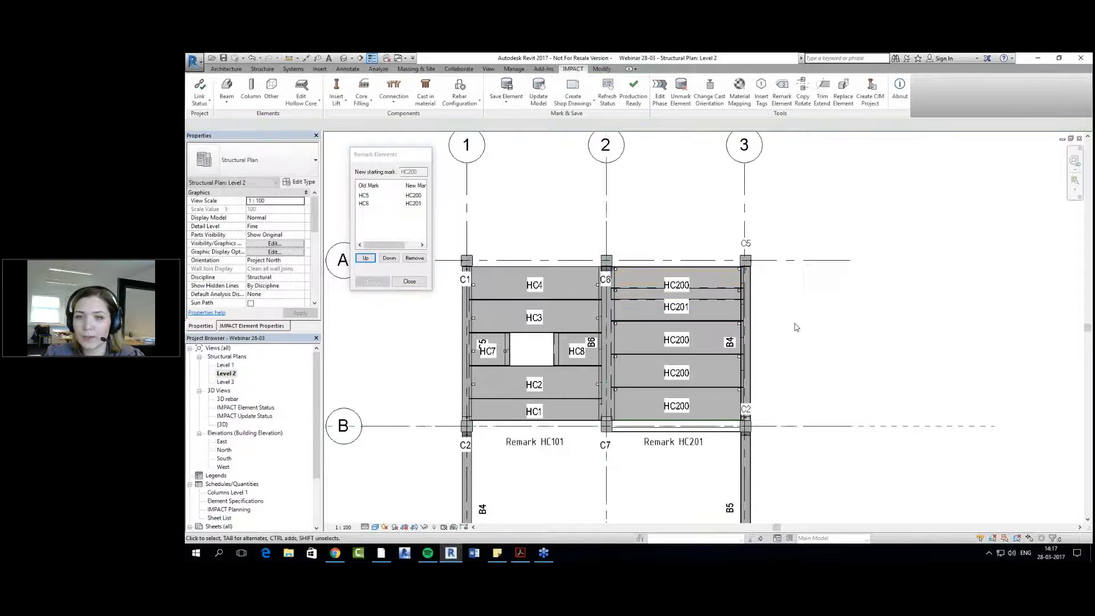
pyautogui.click(409, 281)
# Step: Remark the hollow core slabs between grids 1 and 2 with HC100 as the new starting mark
pyautogui.moveTo(556, 251); pyautogui.dragTo(492, 425)
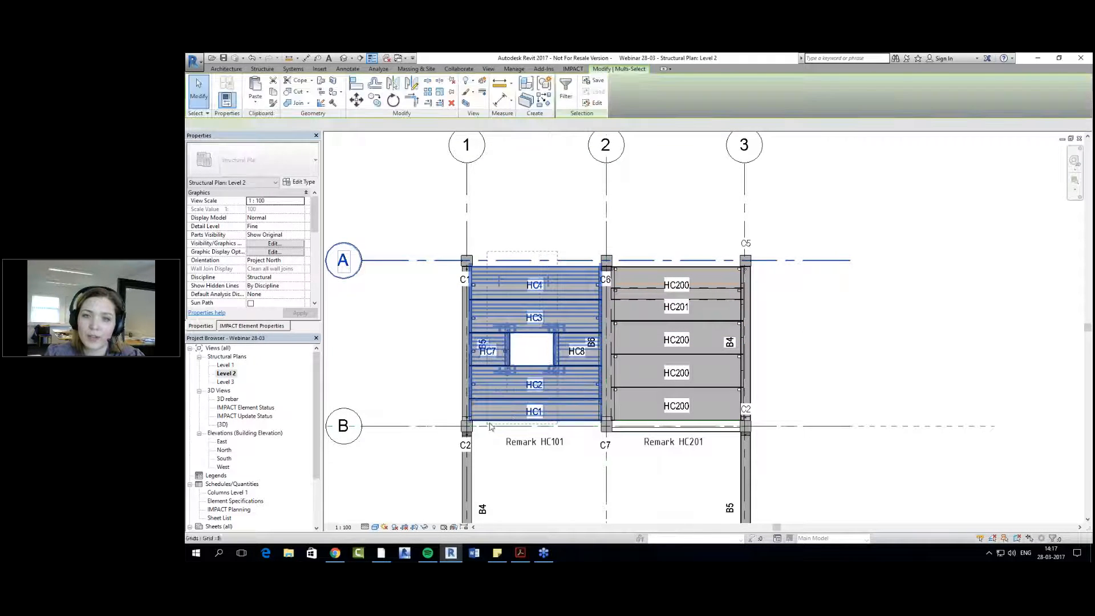
pyautogui.click(782, 92)
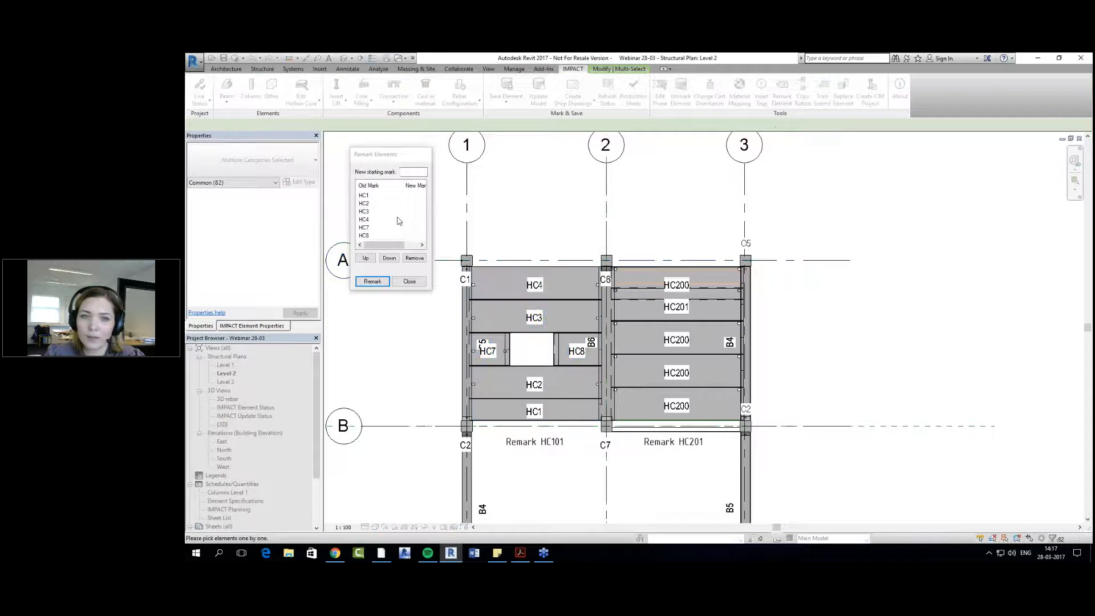
pyautogui.write('HC100')
pyautogui.click(373, 281)
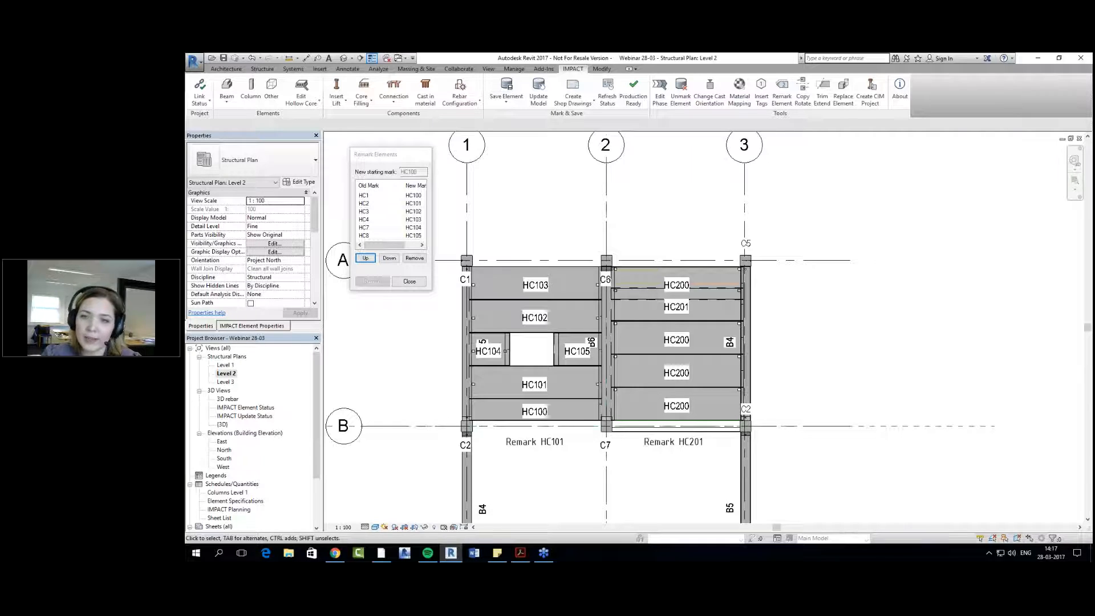
pyautogui.click(409, 281)
pyautogui.scroll(-2, 695, 331)
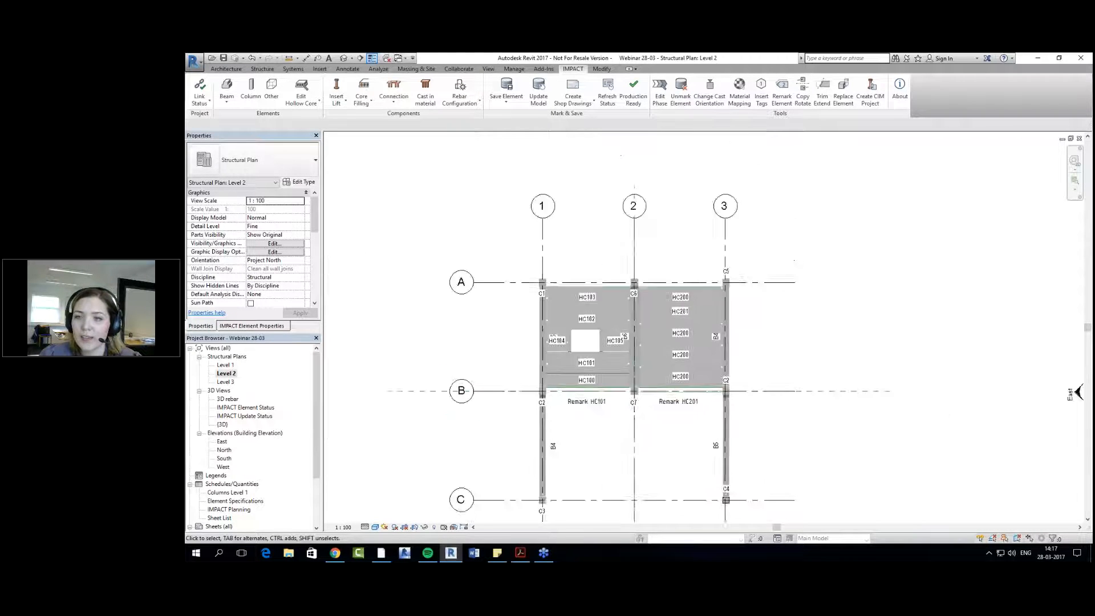
pyautogui.scroll(1, 718, 399)
pyautogui.scroll(1, 693, 355)
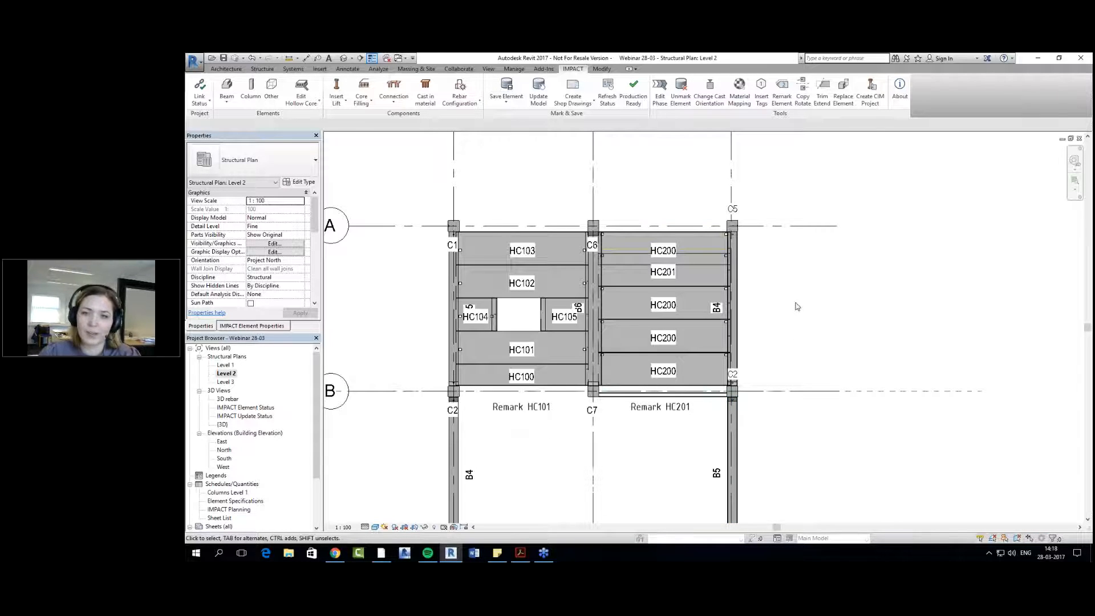
# Step: Switch to Adobe Acrobat Reader to consult the webinar topic checklist, and return to Revit
pyautogui.click(523, 551)
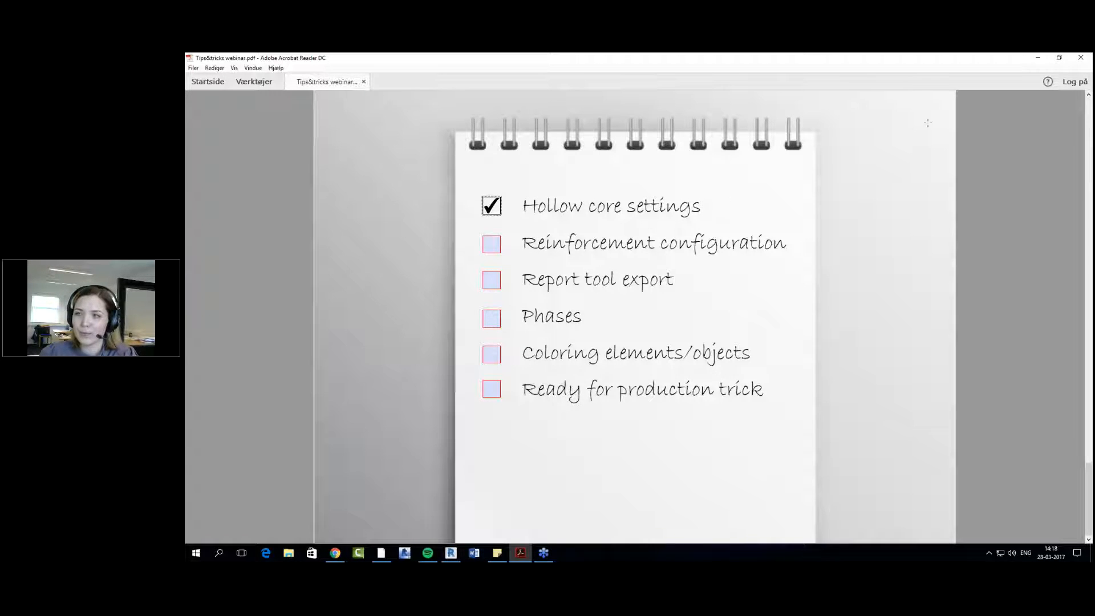
pyautogui.click(1034, 59)
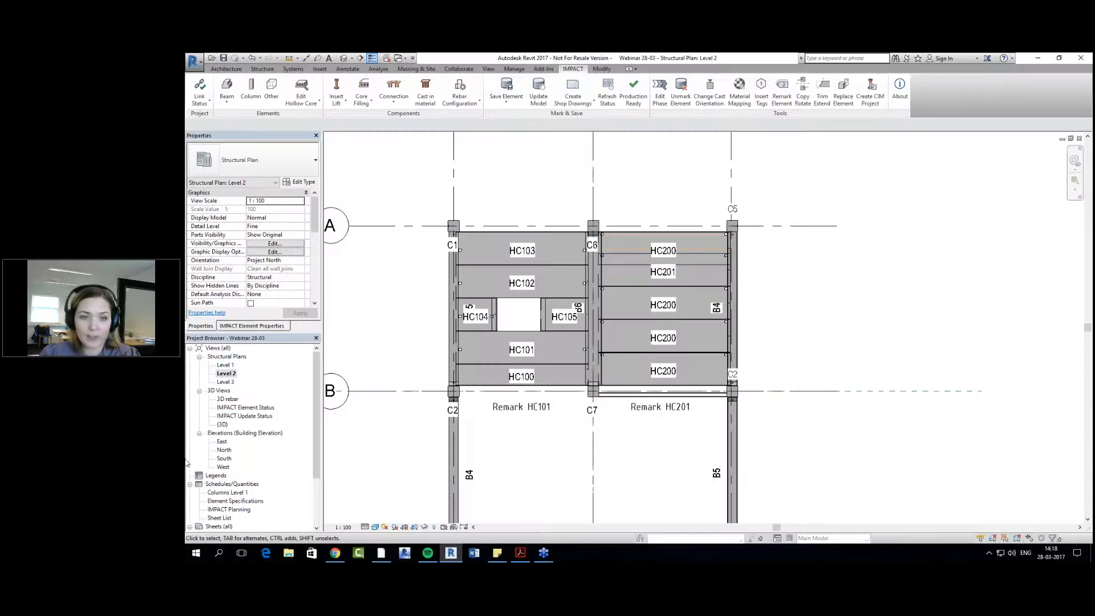
# Step: Open the 3D rebar view and examine the reinforced corner column C4 within the structure
pyautogui.click(223, 425)
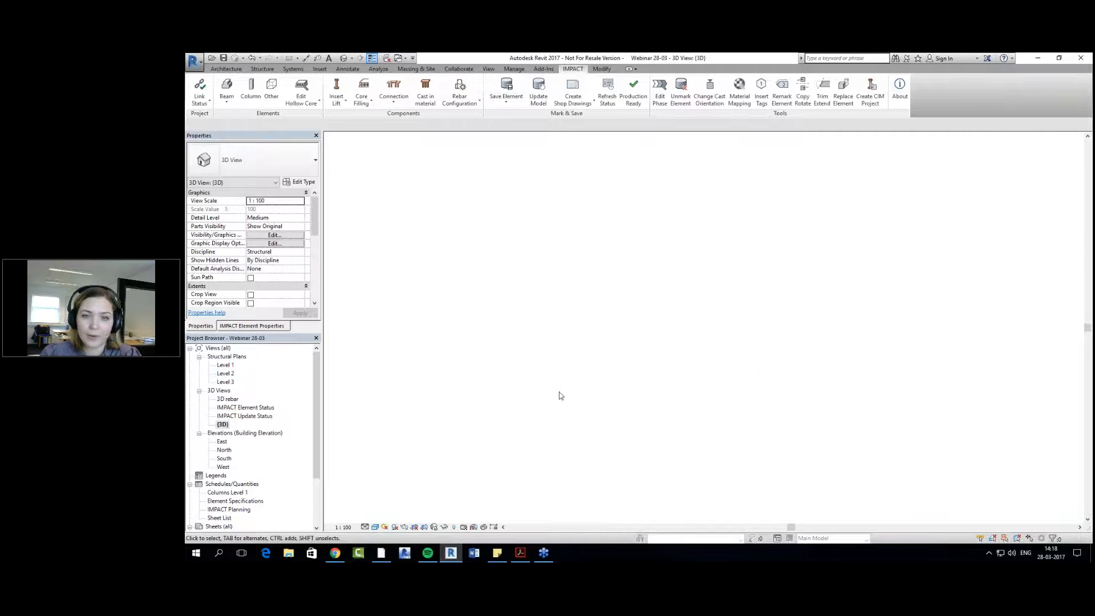
pyautogui.doubleClick(228, 399)
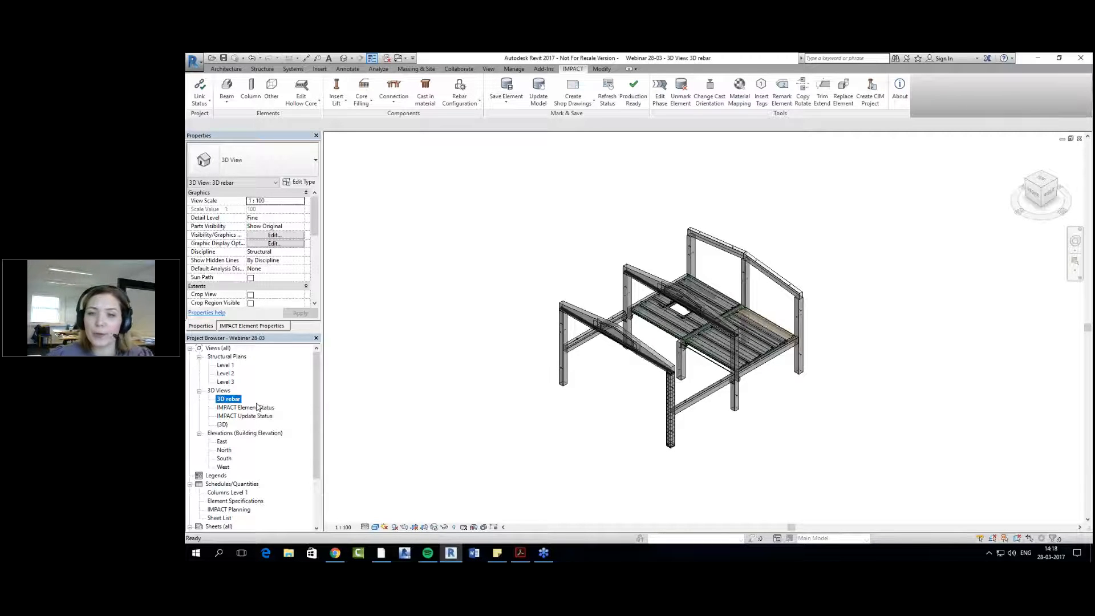
pyautogui.scroll(3, 722, 420)
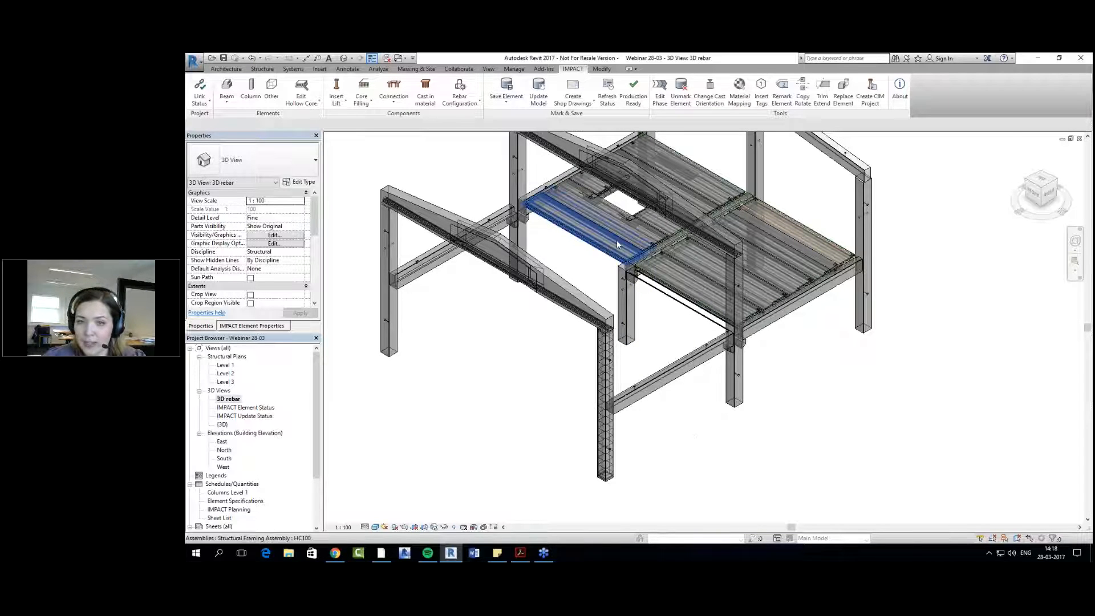
pyautogui.scroll(2, 596, 268)
pyautogui.scroll(2, 569, 317)
pyautogui.scroll(-2, 625, 420)
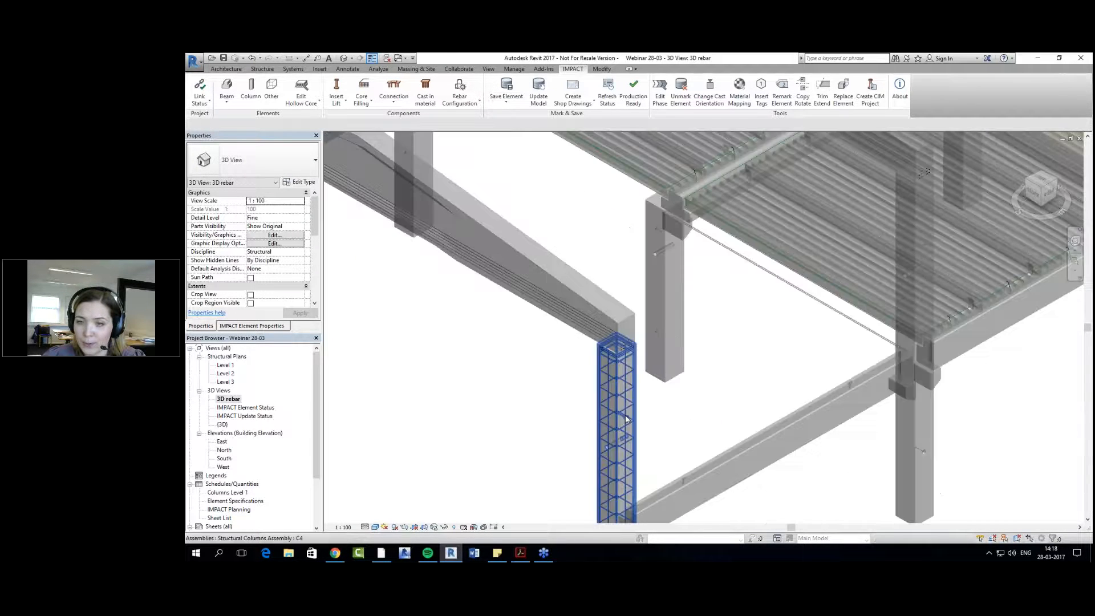
pyautogui.moveTo(625, 421); pyautogui.dragTo(630, 309, button='middle')
pyautogui.scroll(-2, 650, 385)
pyautogui.moveTo(728, 420); pyautogui.dragTo(748, 474, button='middle')
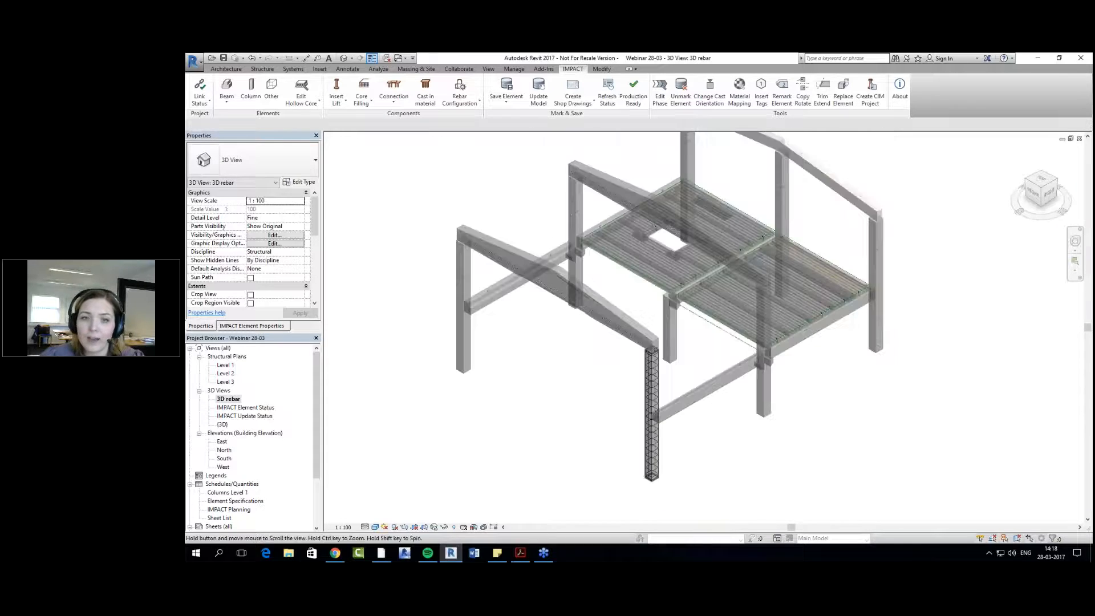
# Step: Inspect the family and type of column C3 inside its assembly, and finish the assembly edit
pyautogui.click(469, 363)
pyautogui.click(570, 92)
pyautogui.click(461, 359)
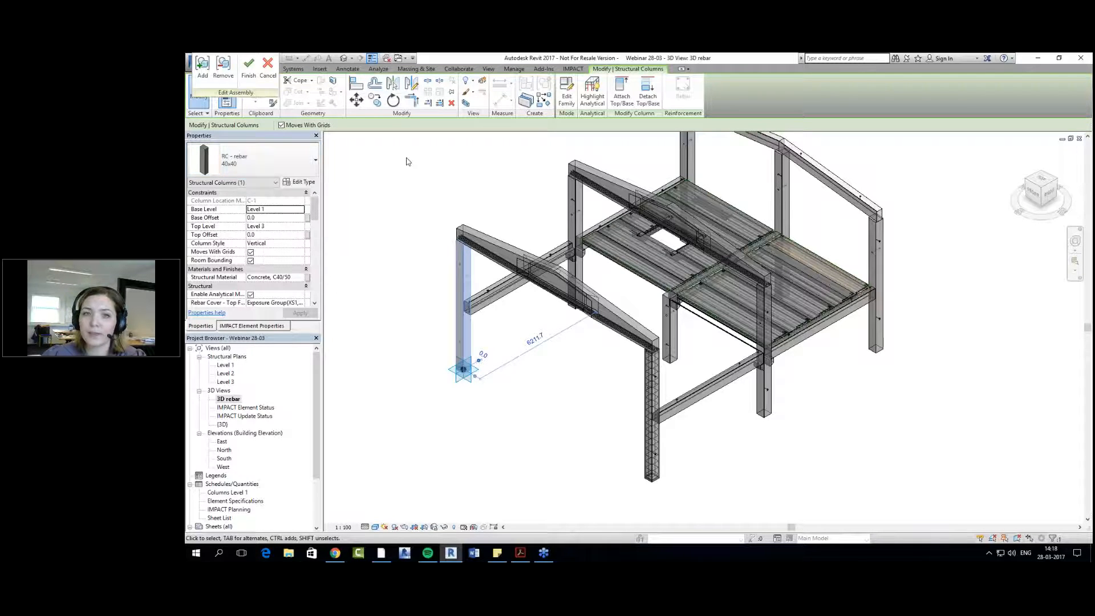
pyautogui.click(420, 164)
pyautogui.click(249, 74)
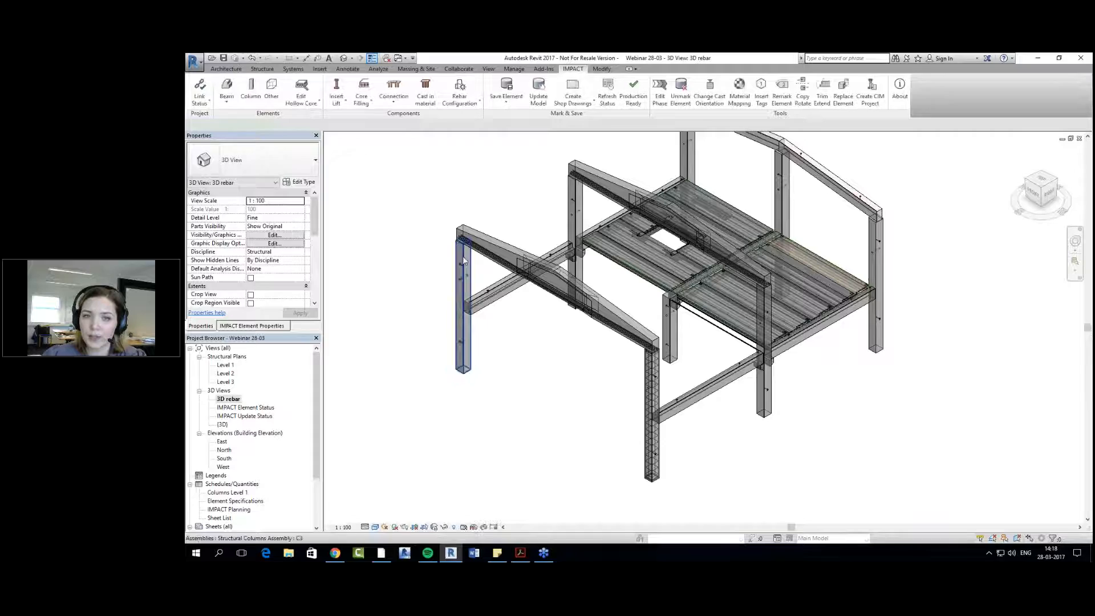
# Step: Insert the preconfigured main, bottom and top rebar into column C3 using the preset bar types, quantities and spacings
pyautogui.click(565, 71)
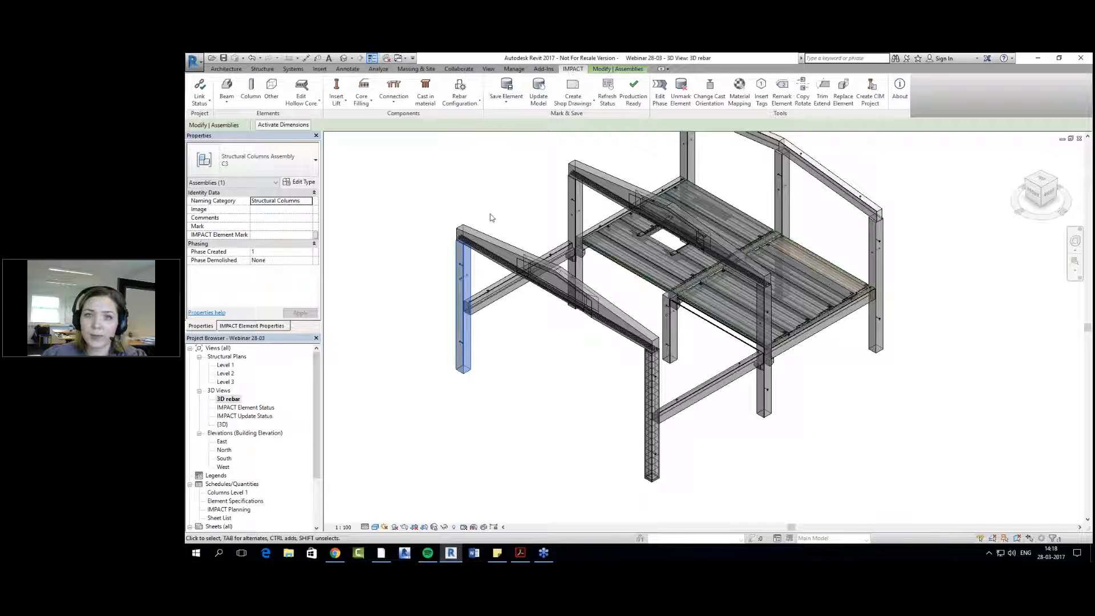
pyautogui.click(459, 100)
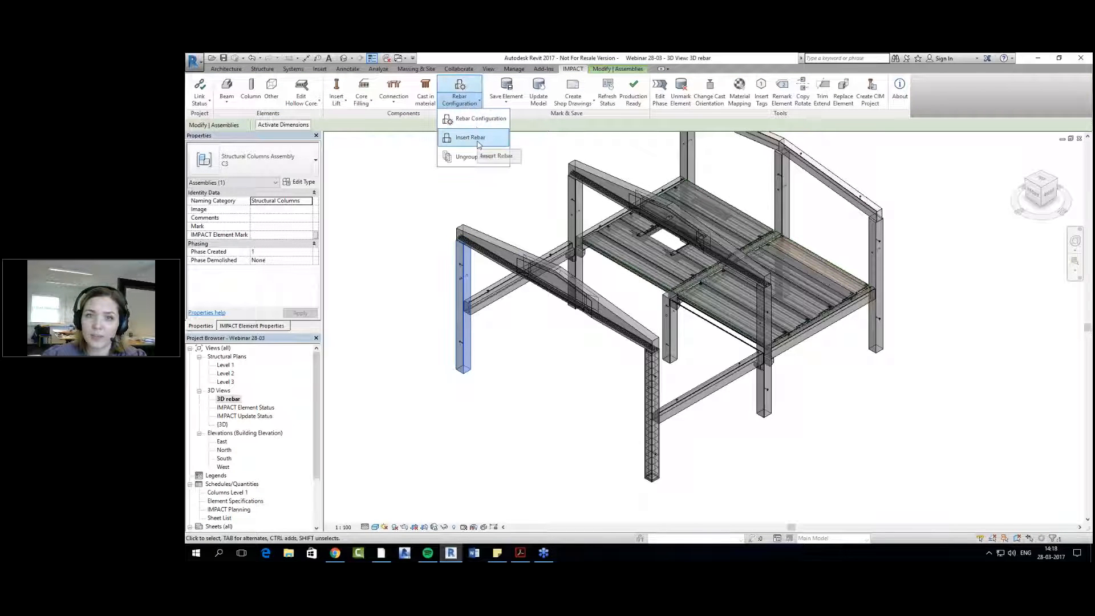
pyautogui.click(478, 143)
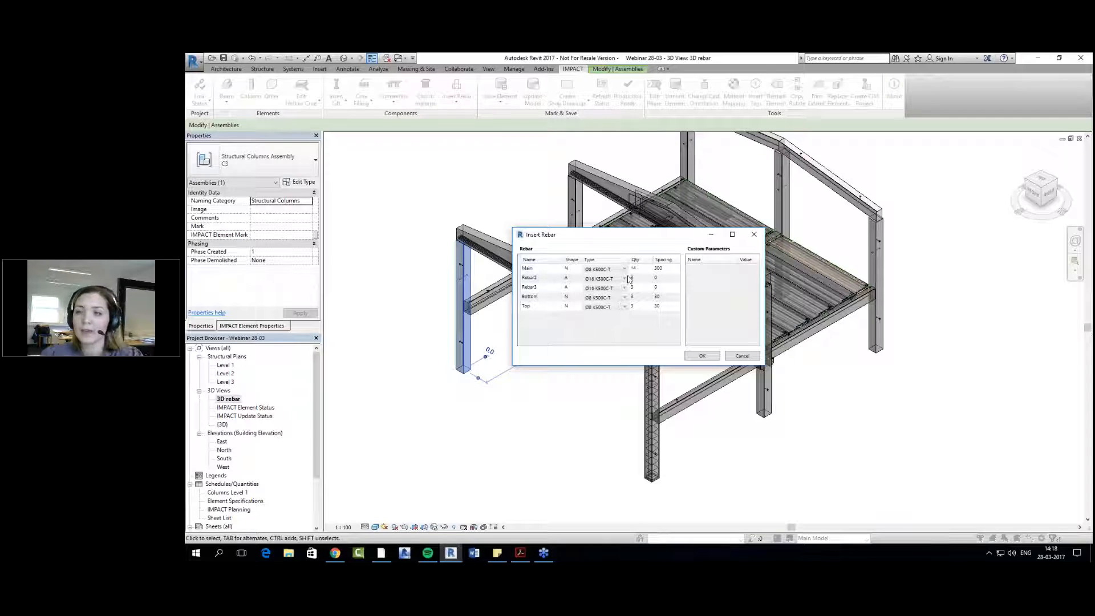
pyautogui.click(708, 357)
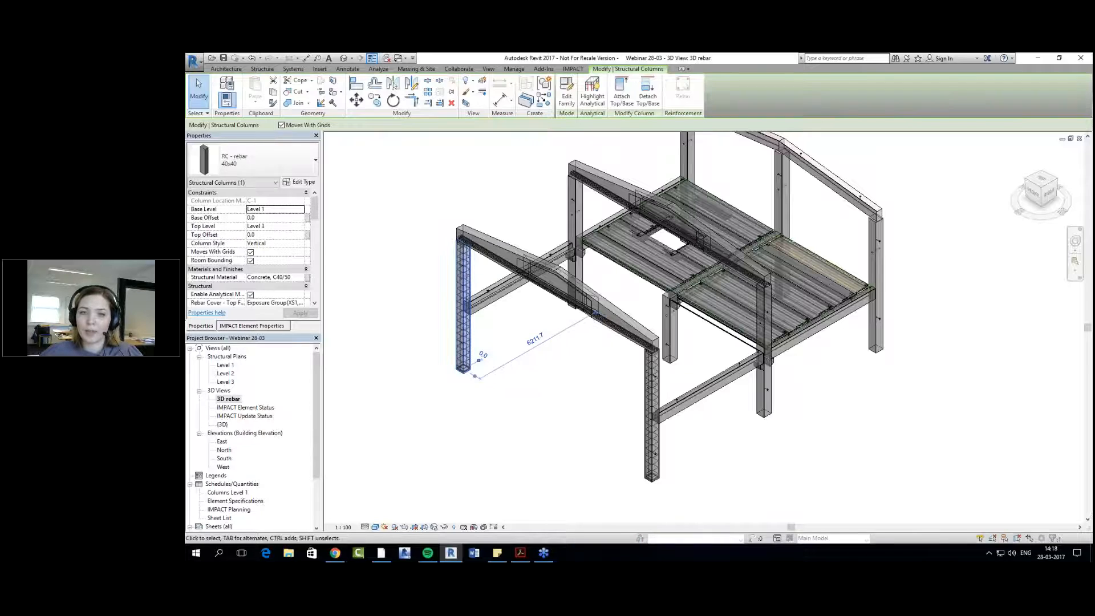
pyautogui.click(530, 420)
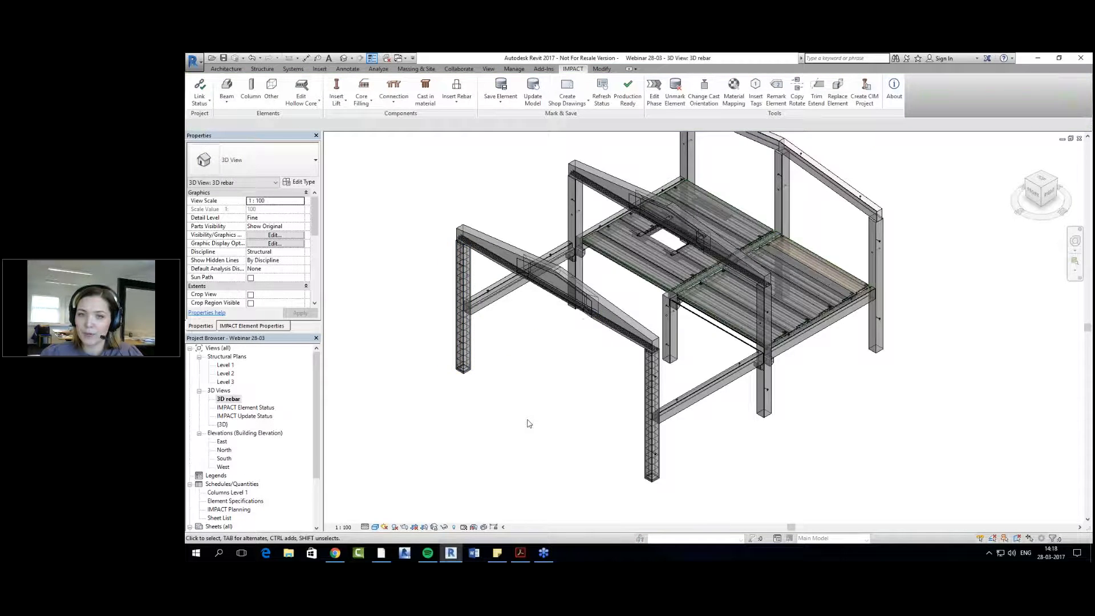
# Step: Set up a new column using the RC family and the 40x40 type
pyautogui.scroll(-2, 531, 422)
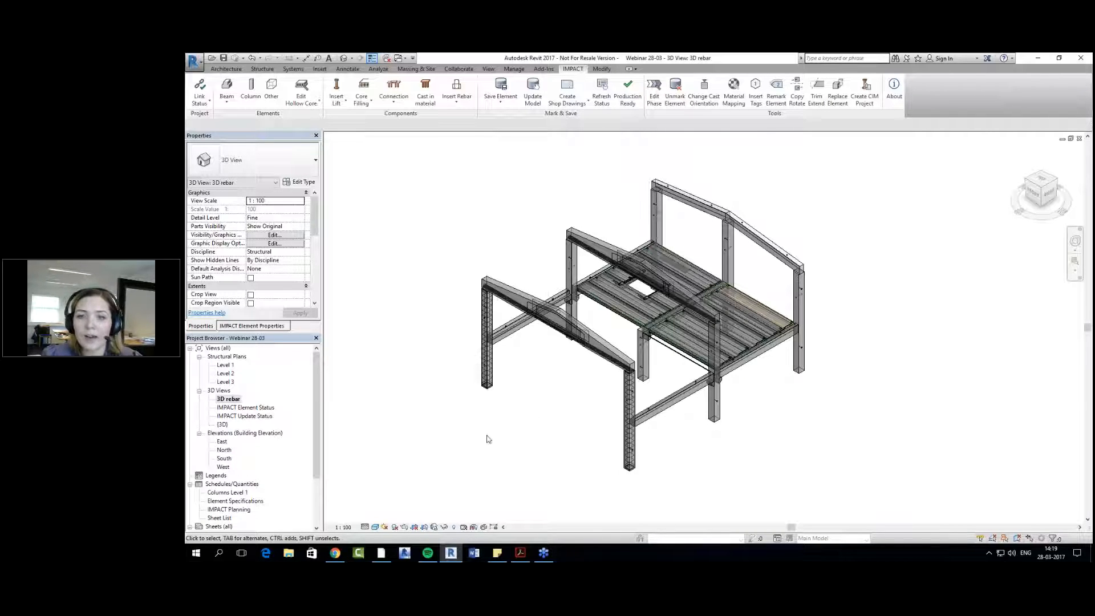
pyautogui.scroll(-2, 488, 440)
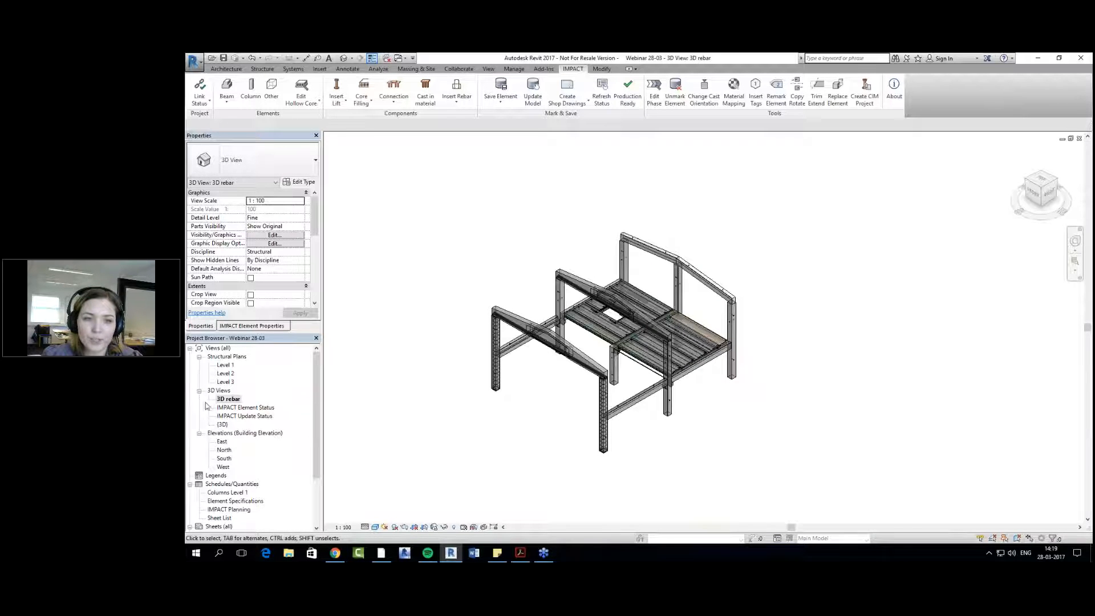
pyautogui.click(264, 103)
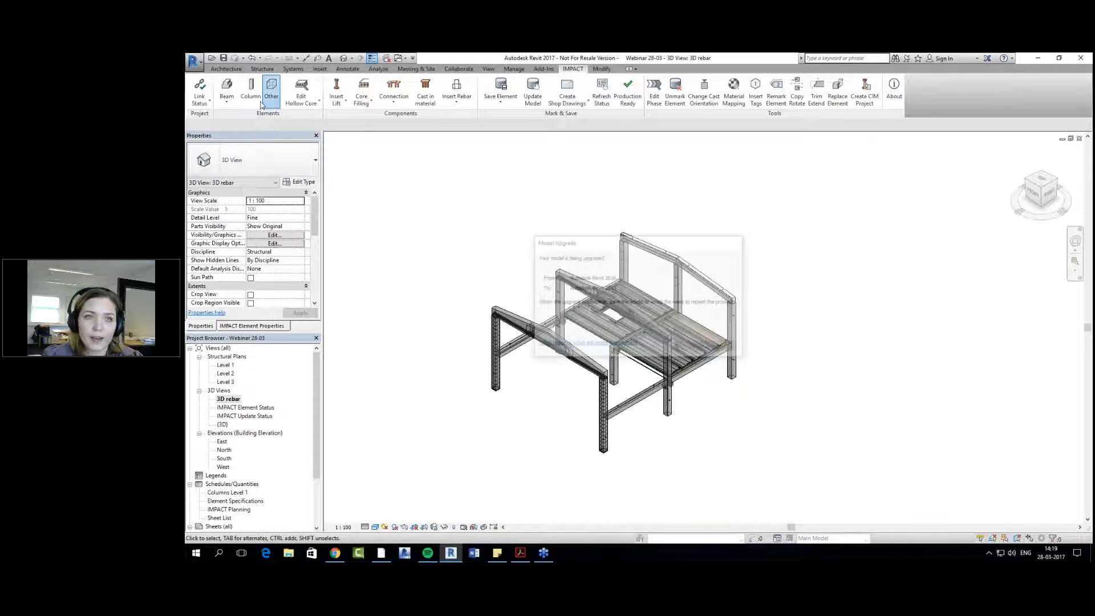
pyautogui.click(726, 257)
pyautogui.click(246, 105)
pyautogui.click(598, 287)
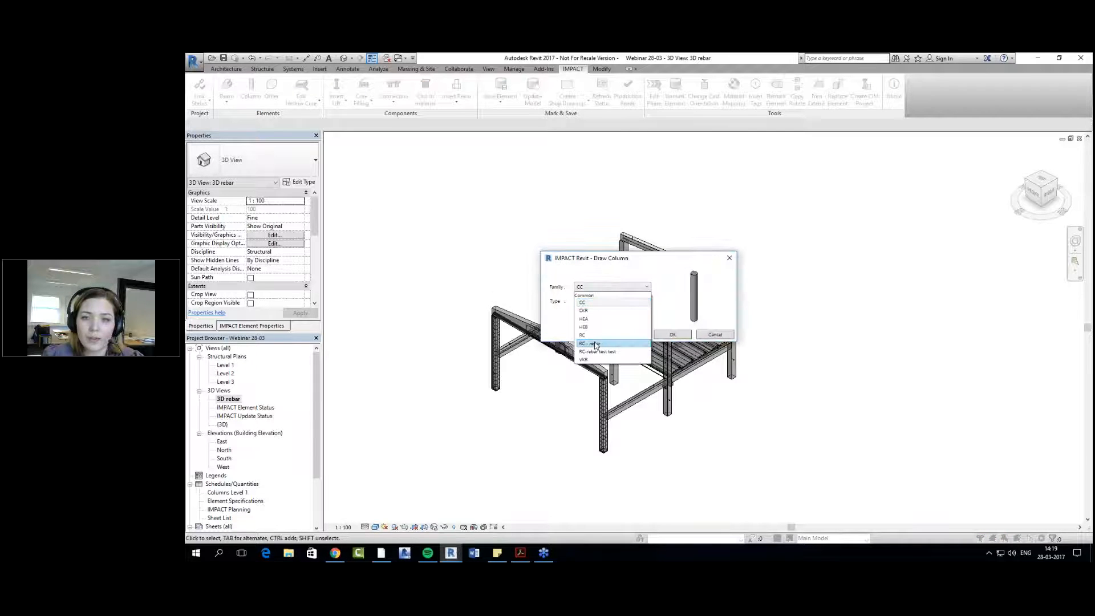
pyautogui.click(601, 340)
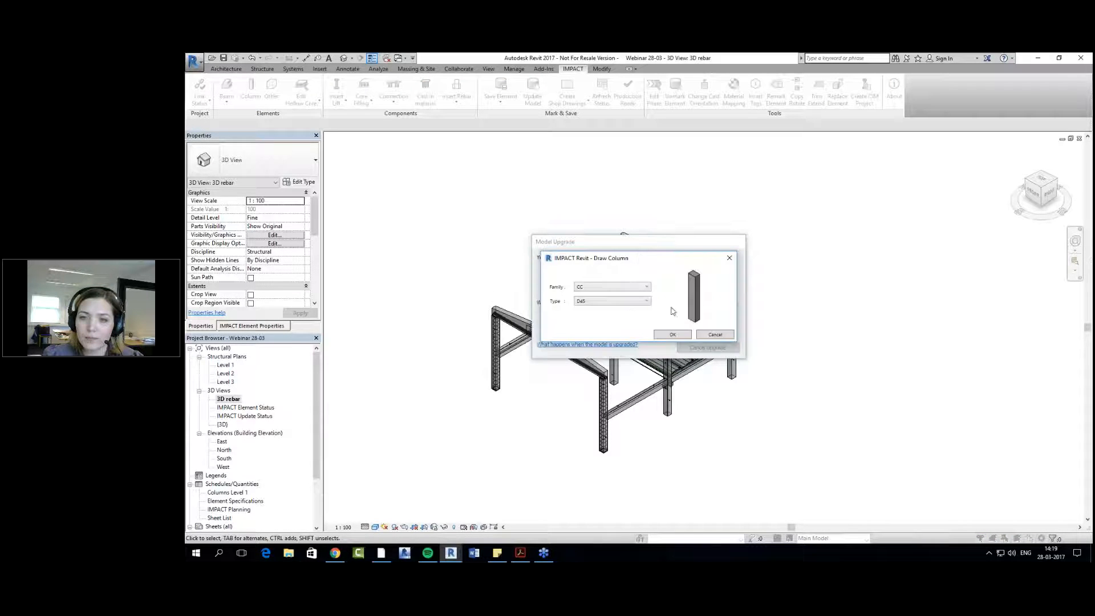
pyautogui.click(627, 302)
pyautogui.click(621, 322)
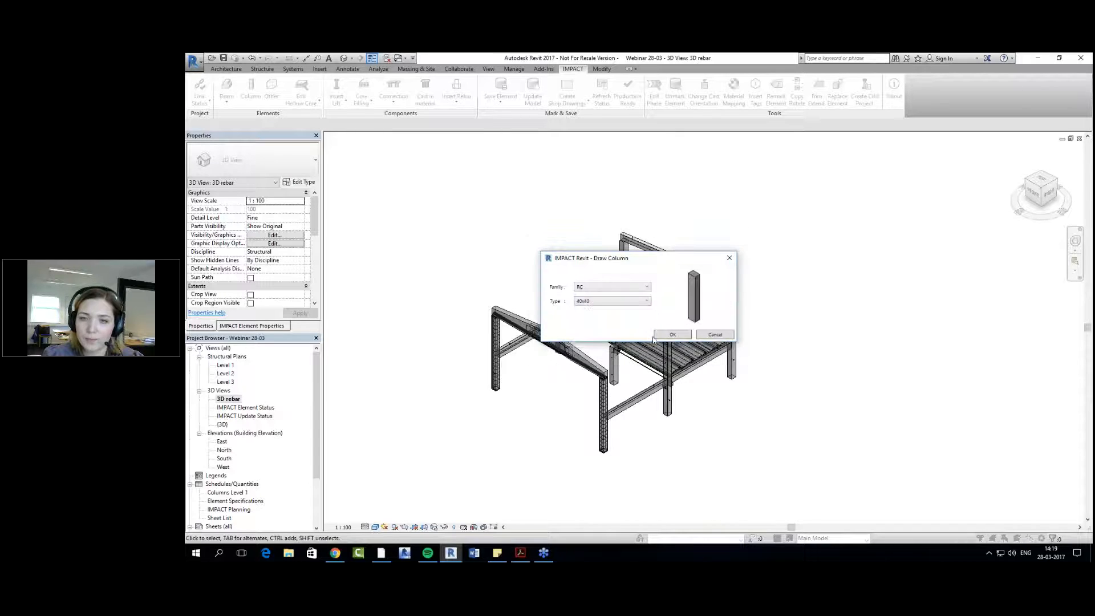
pyautogui.click(672, 334)
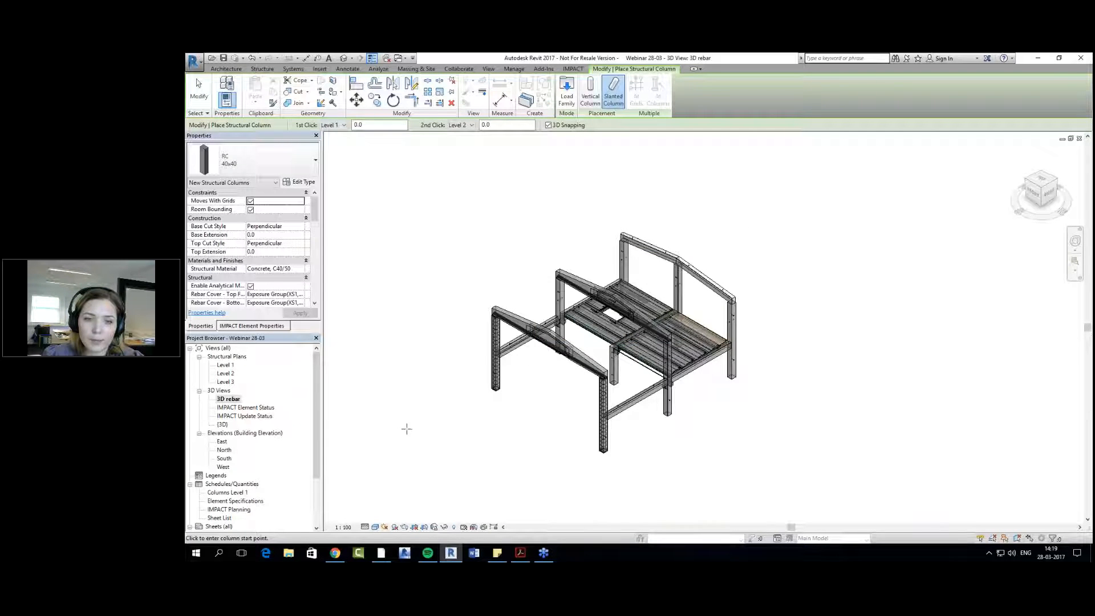
# Step: Place the RC 40x40 column vertically from Level 1 to Level 2 in the open area outside the frame near column C3
pyautogui.click(590, 93)
pyautogui.click(463, 389)
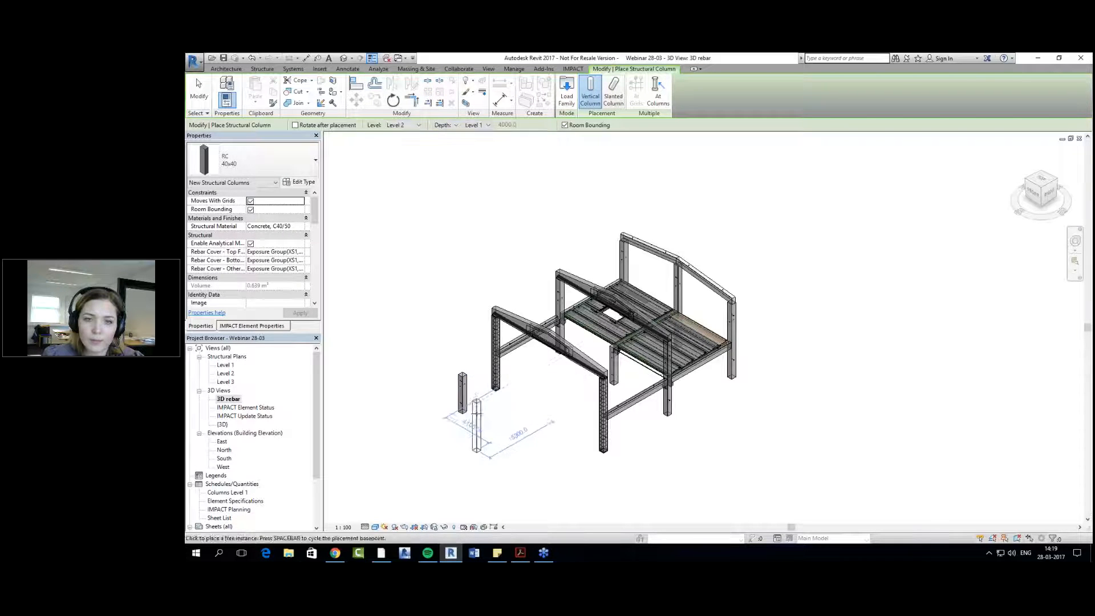
pyautogui.press('Escape')
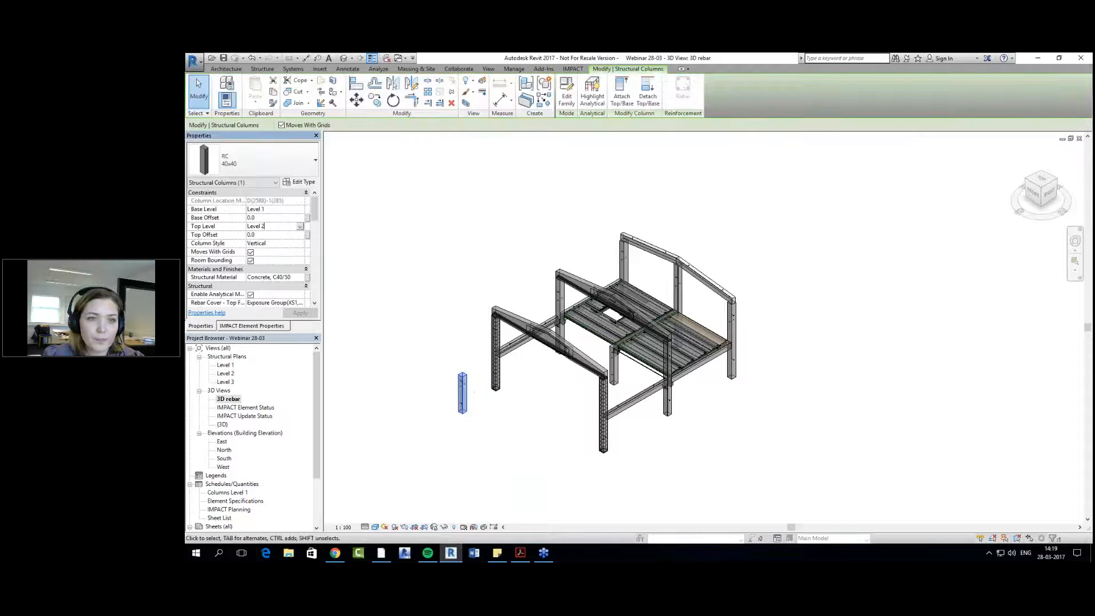
# Step: Set the top level of the new freestanding column to Level 3 and reselect the column
pyautogui.click(300, 226)
pyautogui.click(311, 314)
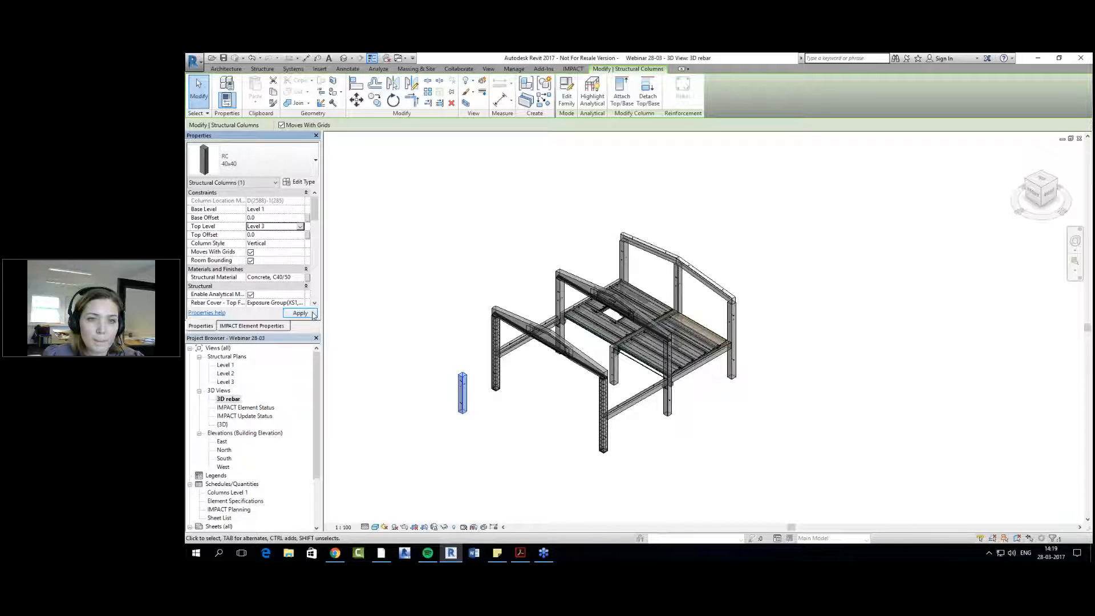
pyautogui.click(691, 321)
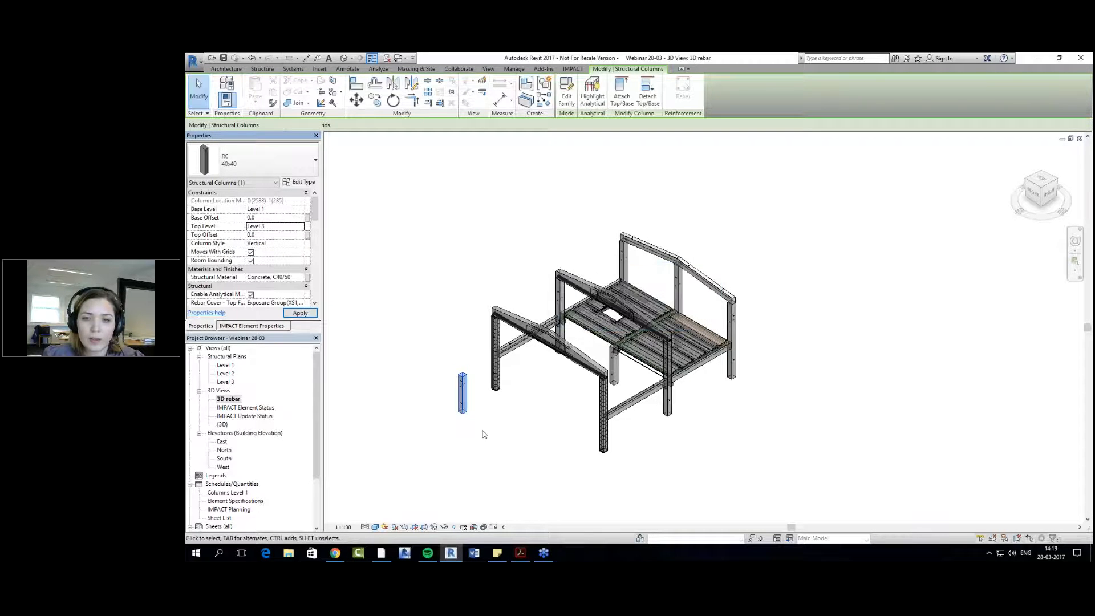
pyautogui.click(492, 431)
pyautogui.click(463, 402)
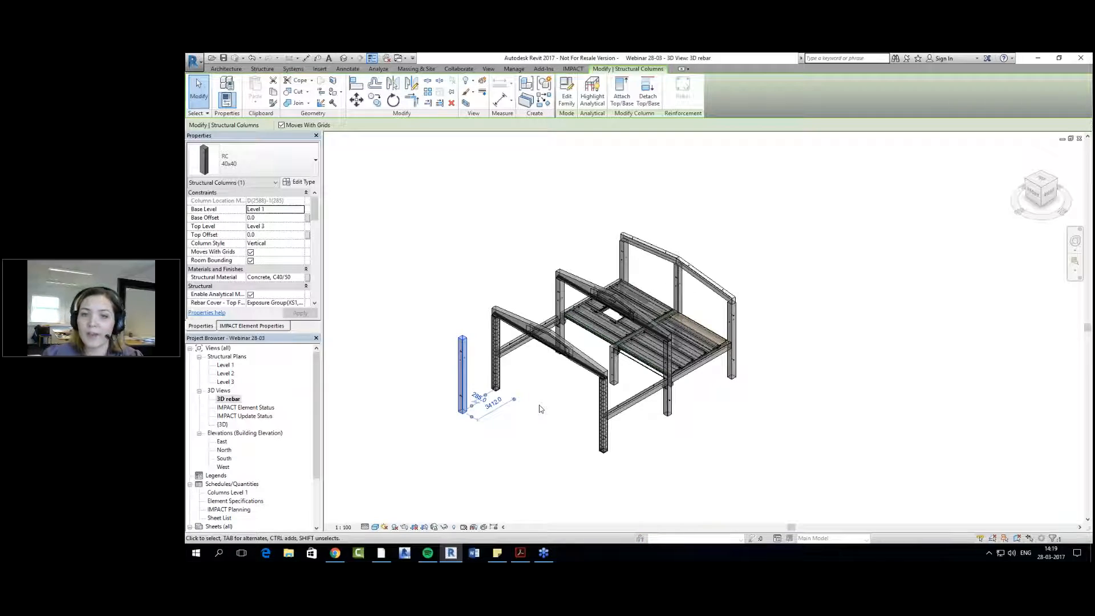
# Step: Try to insert the configured IMPACT rebar into the freestanding RC 40x40 column, and clear the selection
pyautogui.click(573, 68)
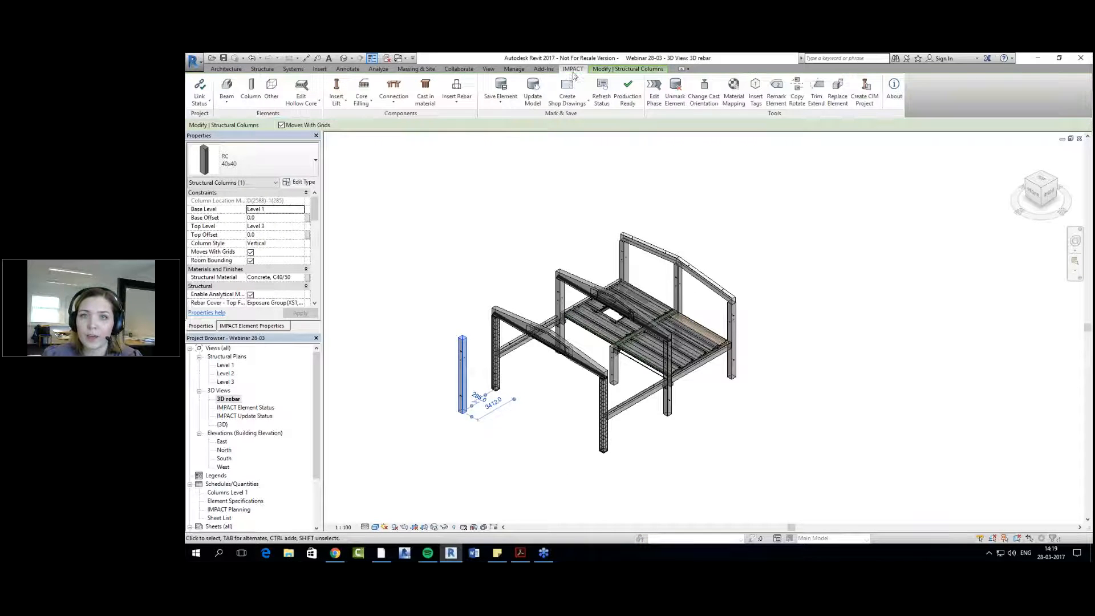
pyautogui.click(457, 102)
pyautogui.click(474, 157)
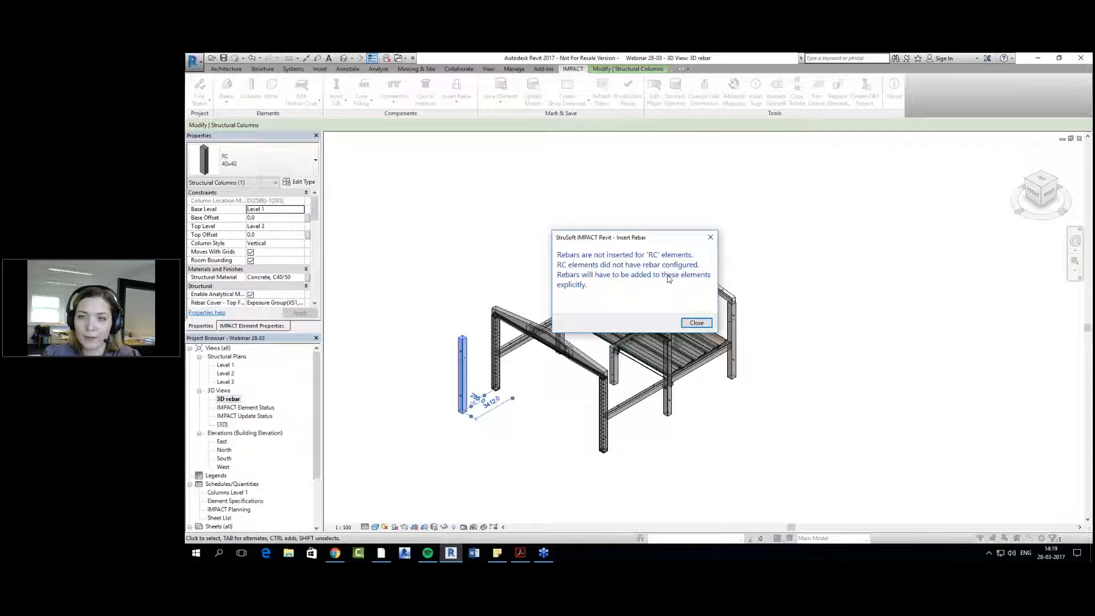
pyautogui.click(710, 237)
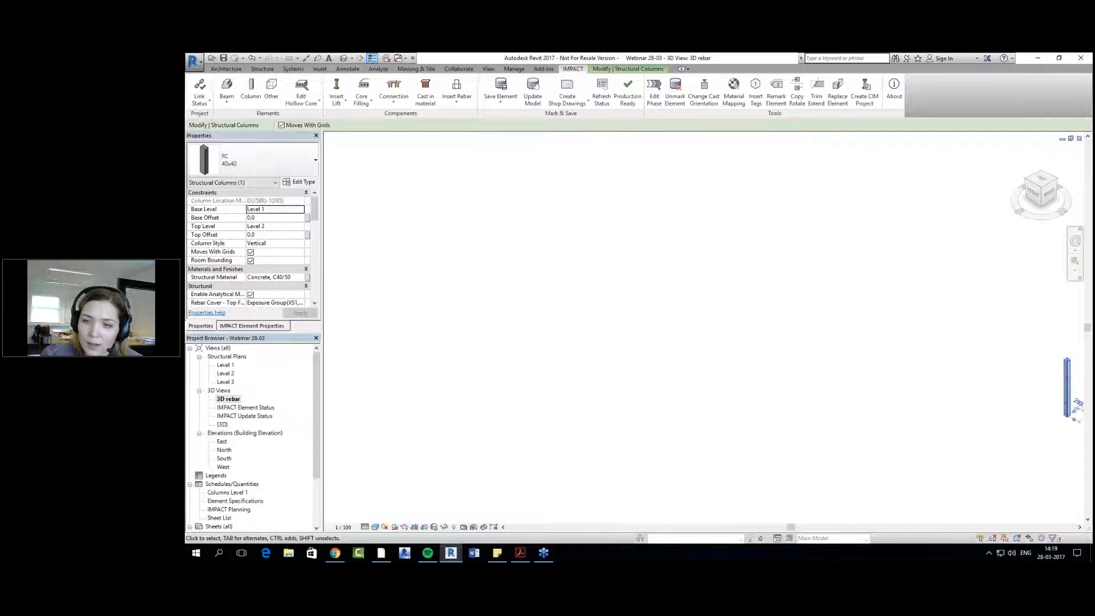
pyautogui.click(564, 446)
pyautogui.moveTo(526, 380); pyautogui.dragTo(520, 385, button='middle')
pyautogui.click(519, 384)
pyautogui.press('Escape')
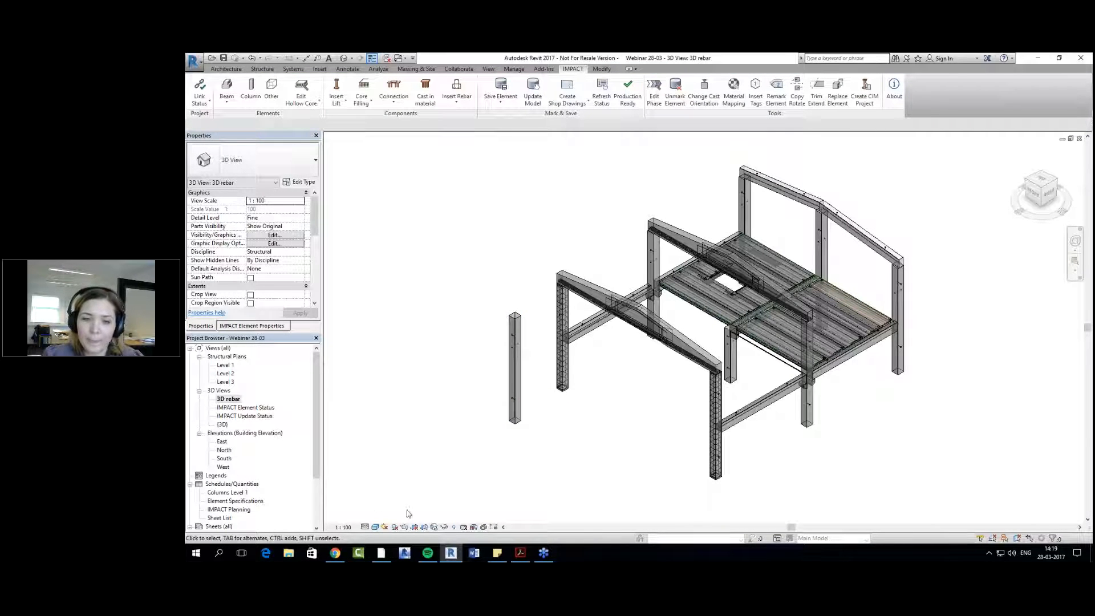
# Step: Close the hidden views, restore the 3D rebar view to a floating window and resize it to about half the drawing area
pyautogui.click(387, 59)
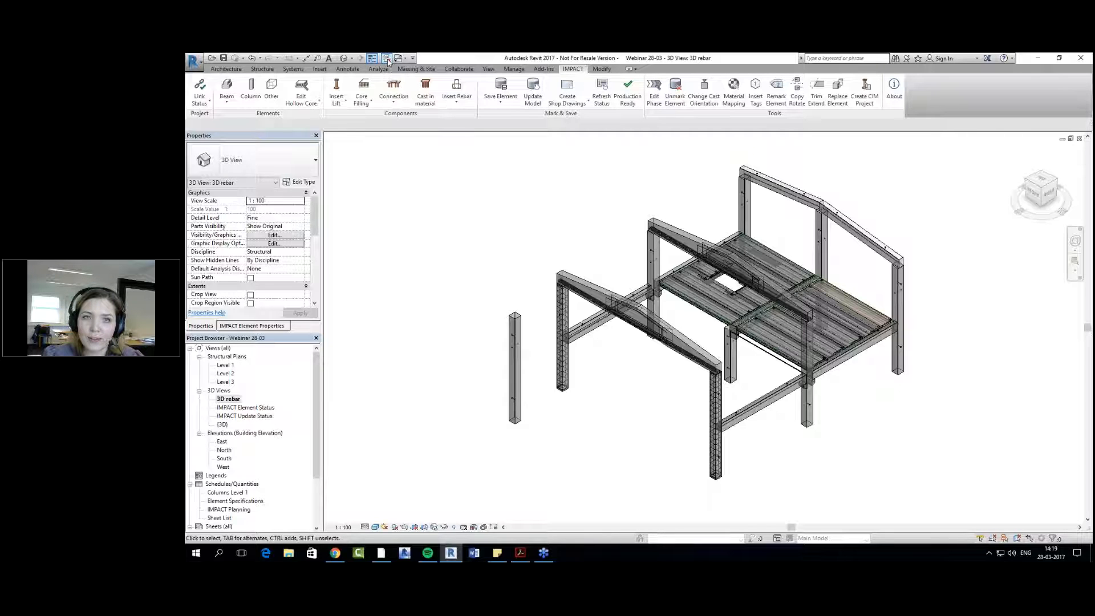
pyautogui.click(1070, 138)
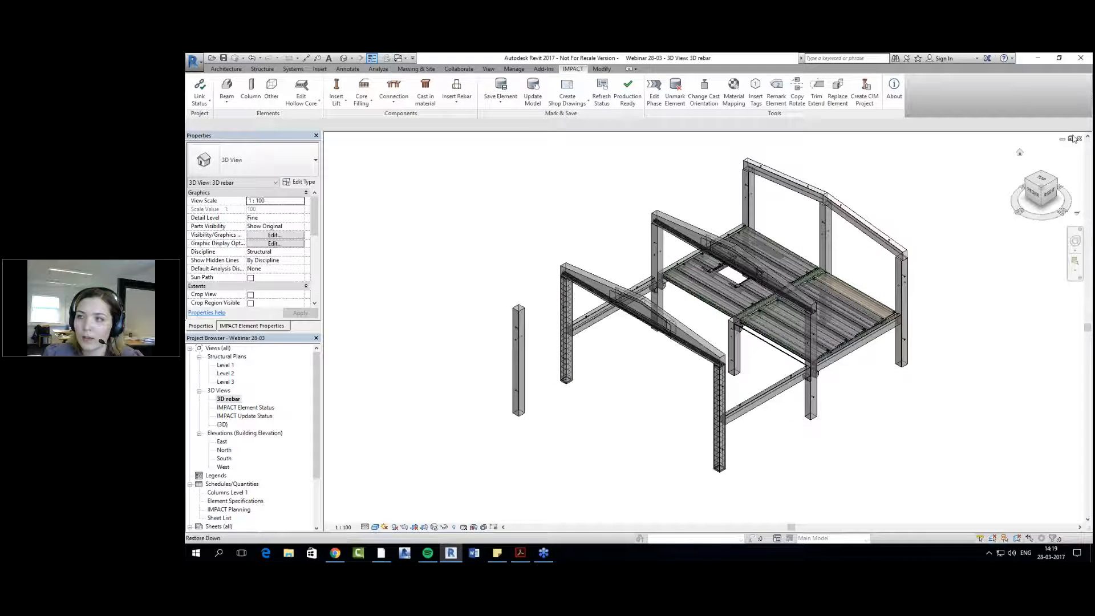
pyautogui.click(1072, 139)
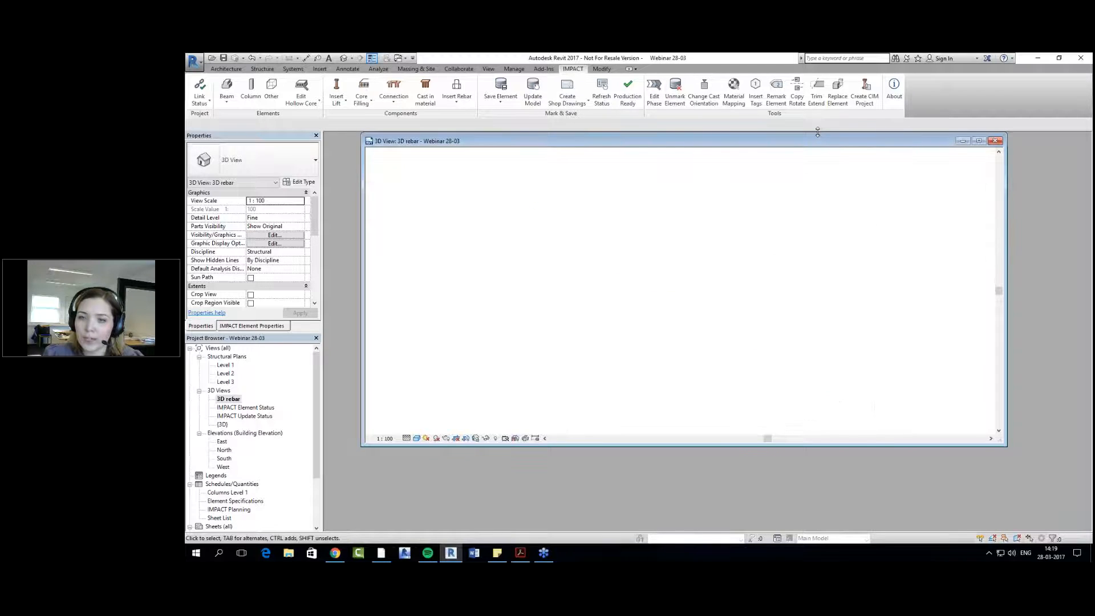
pyautogui.moveTo(704, 446); pyautogui.dragTo(686, 530)
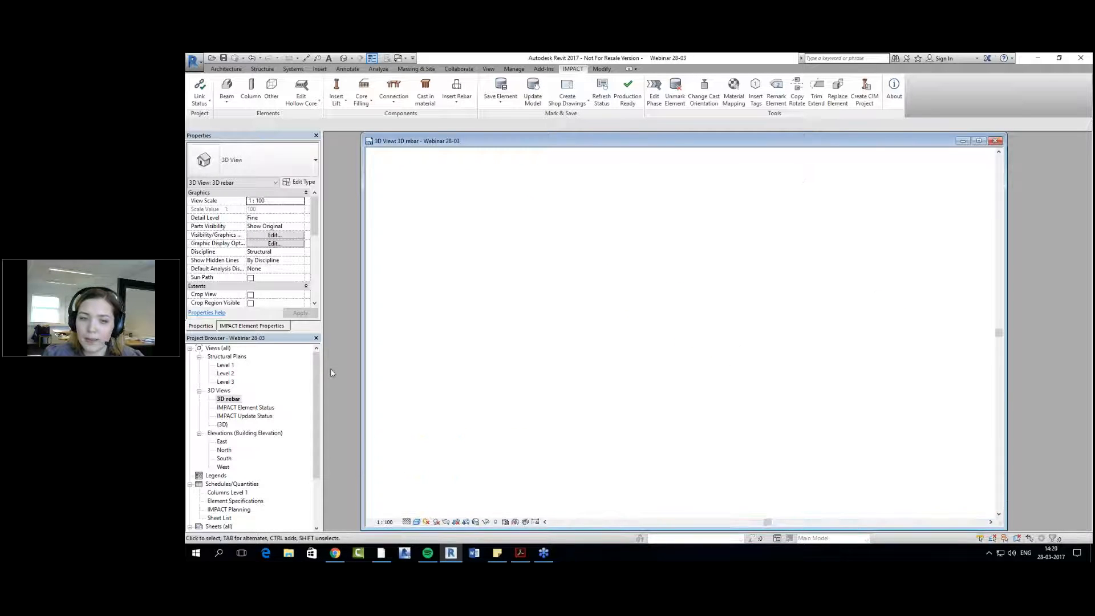
pyautogui.moveTo(362, 374); pyautogui.dragTo(327, 373)
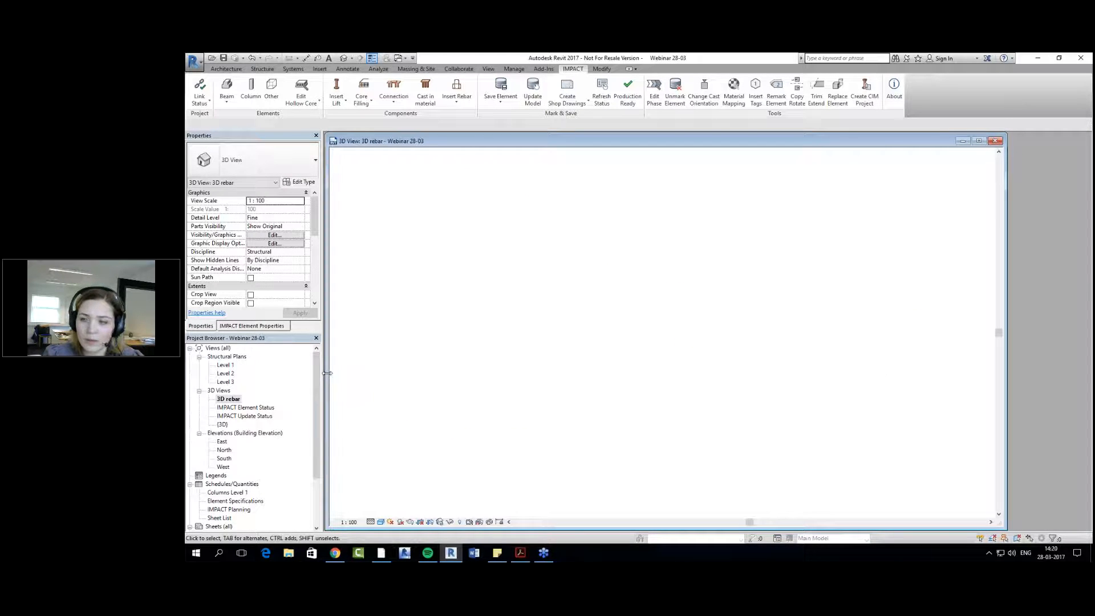
pyautogui.moveTo(1011, 343); pyautogui.dragTo(645, 346)
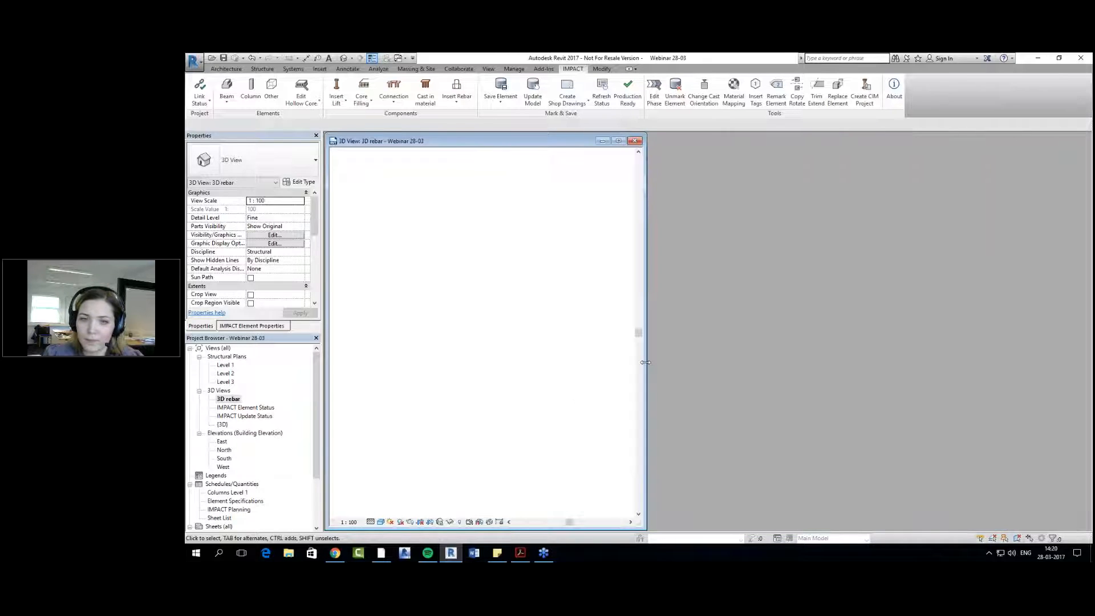
# Step: Open the Level 2 structural plan, fit its window beside the 3D rebar view and frame the new column below grid C
pyautogui.doubleClick(229, 374)
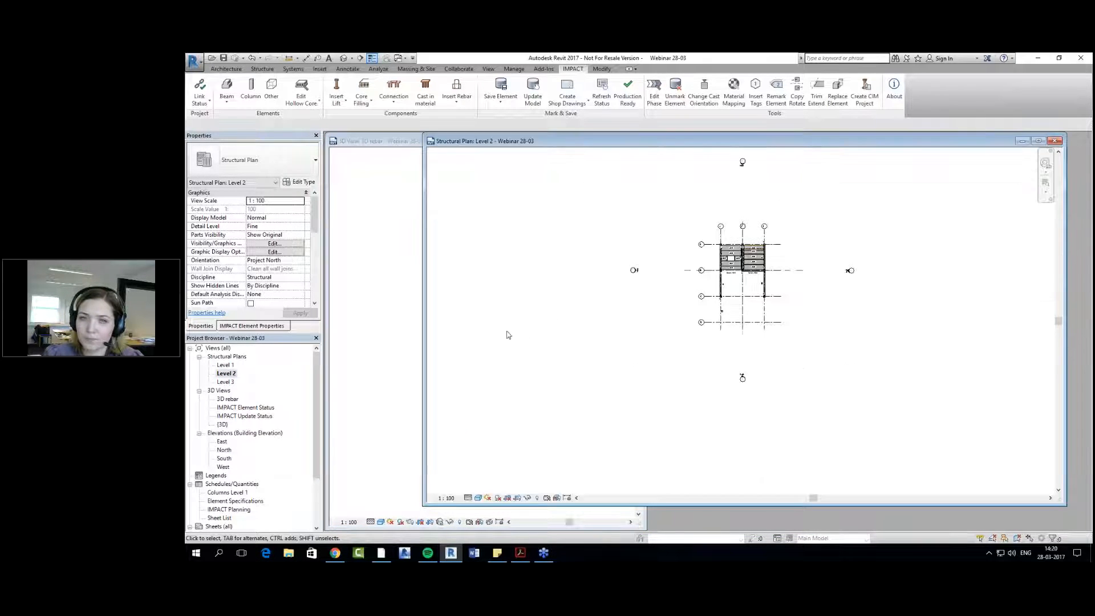
pyautogui.moveTo(423, 365); pyautogui.dragTo(652, 364)
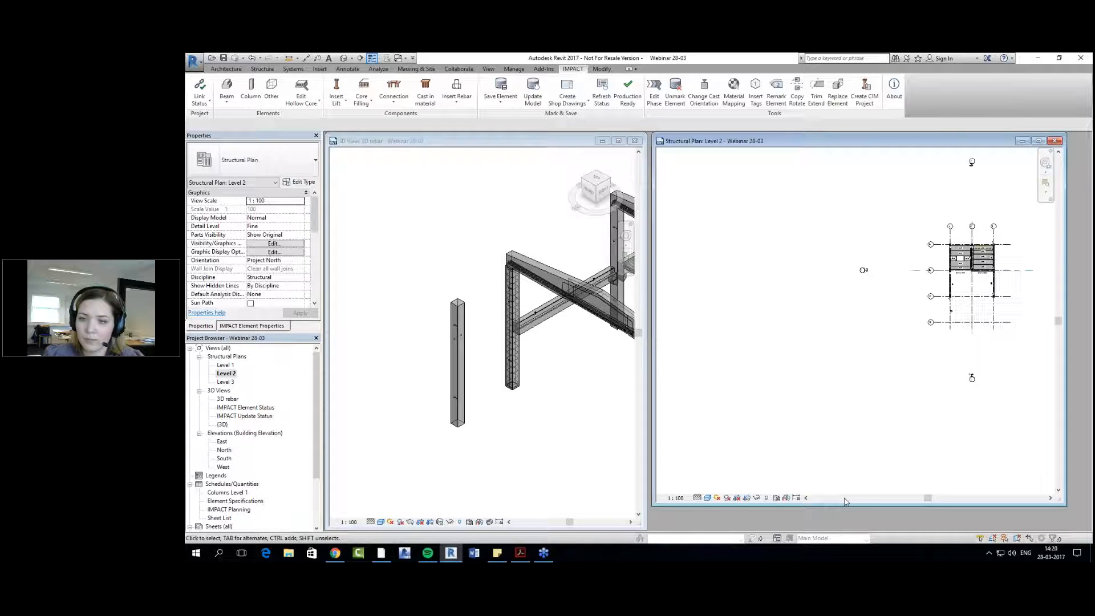
pyautogui.moveTo(846, 504); pyautogui.dragTo(845, 528)
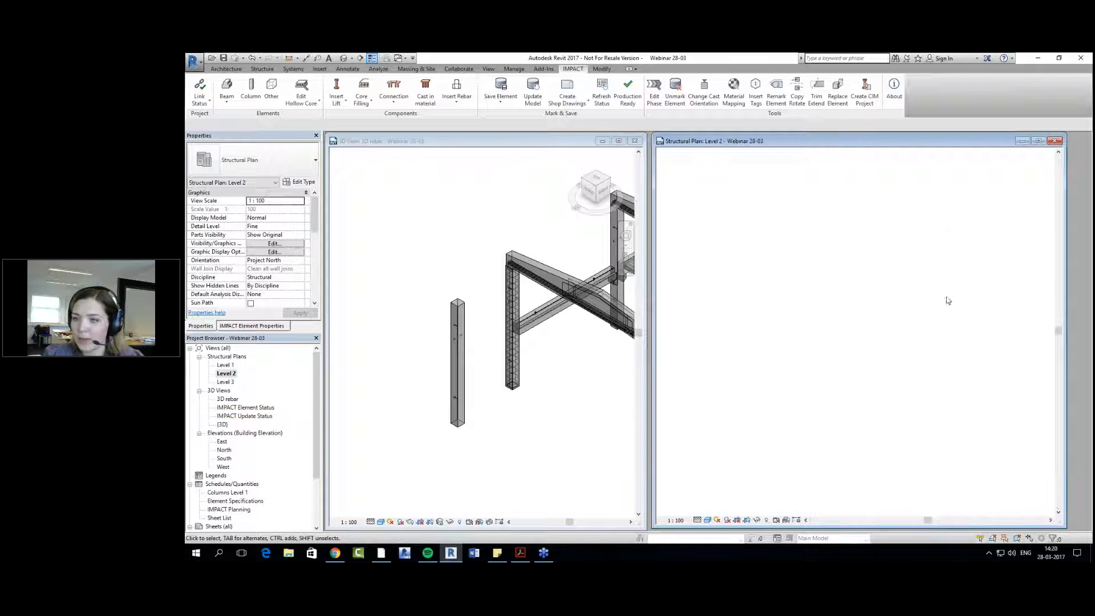
pyautogui.moveTo(904, 288); pyautogui.dragTo(737, 350, button='middle')
pyautogui.scroll(10, 772, 410)
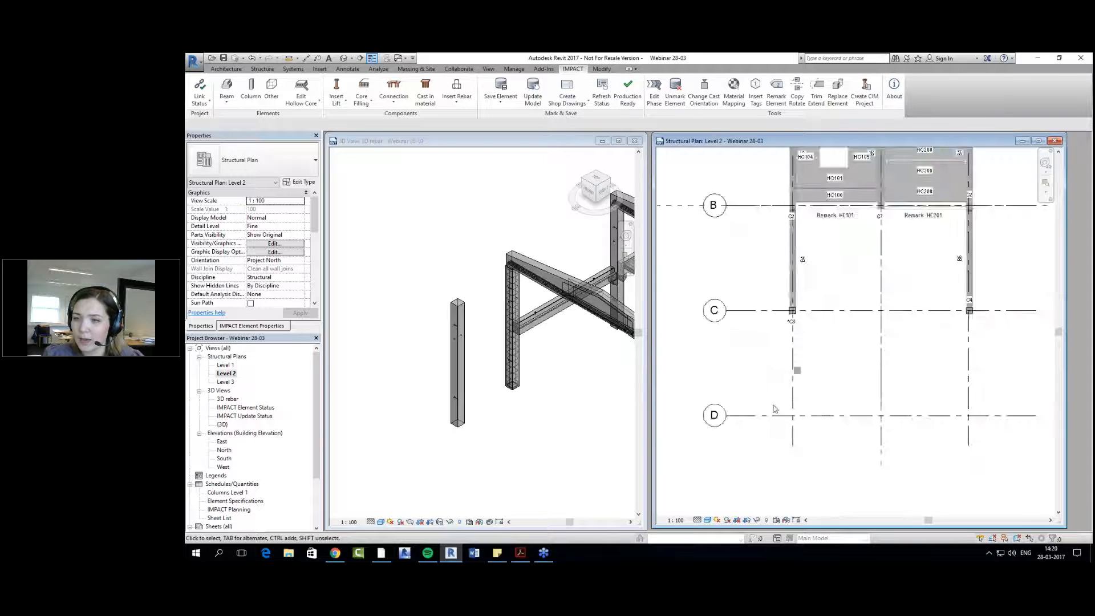
pyautogui.scroll(3, 773, 378)
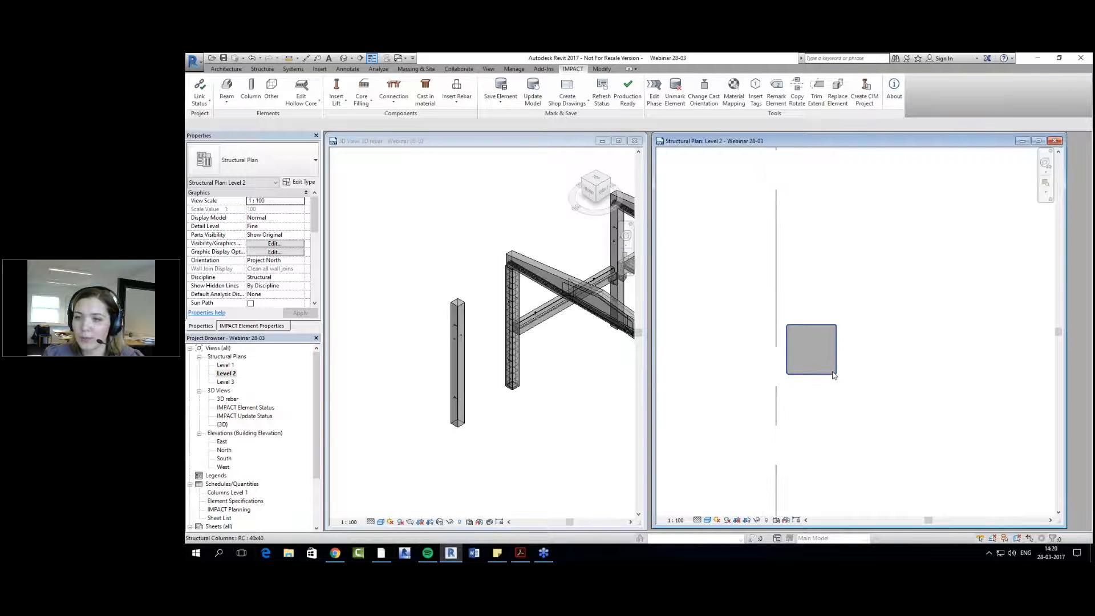
# Step: Set the Level 2 plan's visual style to Wireframe, leaving the 3D rebar view in Shaded style
pyautogui.click(811, 349)
pyautogui.click(380, 522)
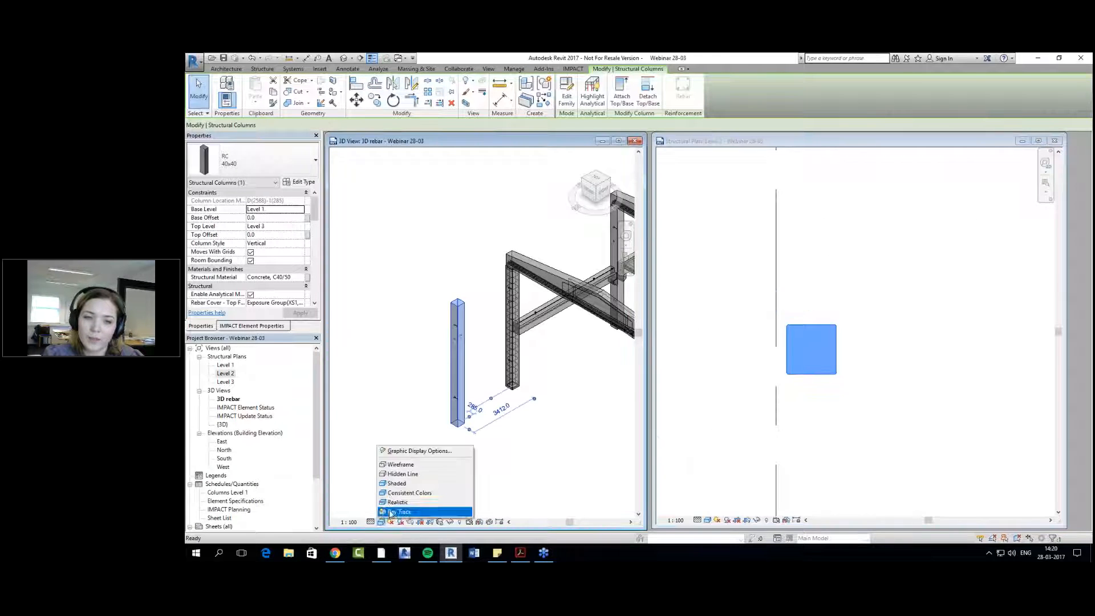
pyautogui.click(399, 462)
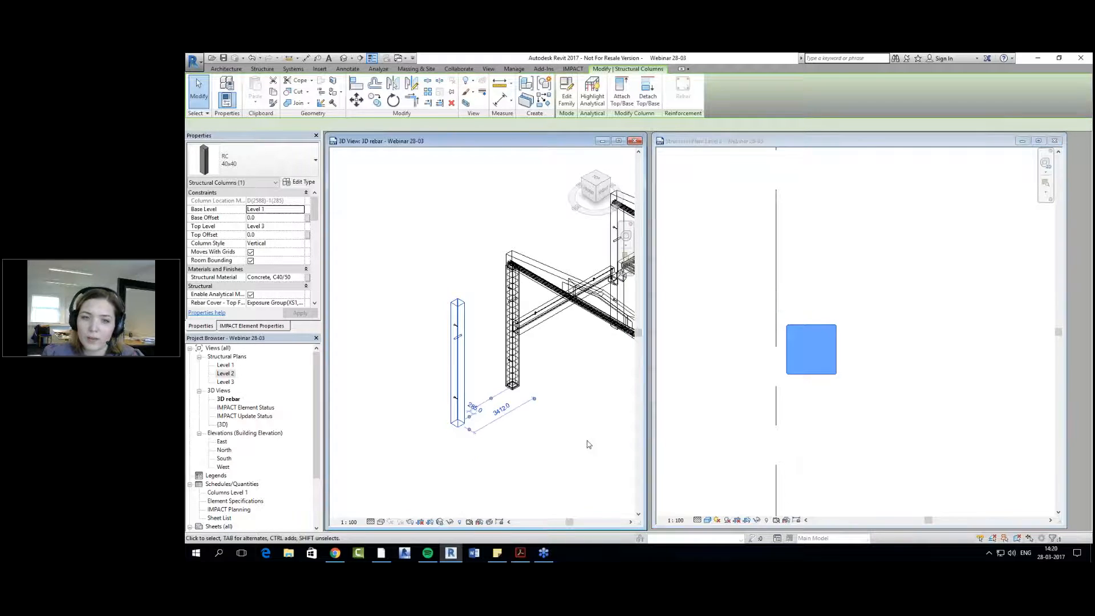
pyautogui.click(811, 445)
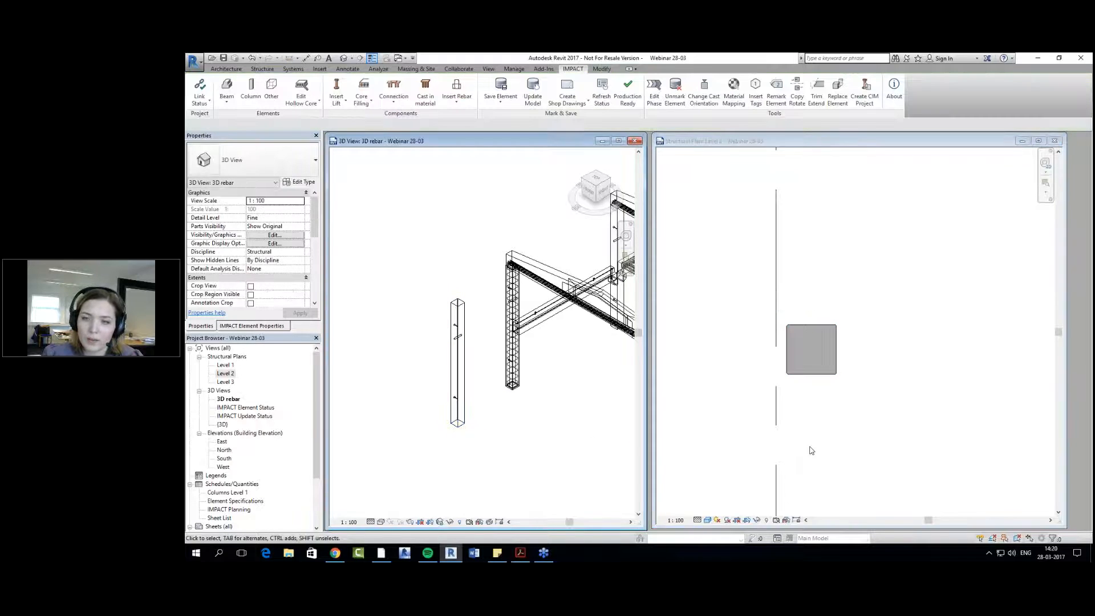
pyautogui.click(708, 520)
pyautogui.click(735, 462)
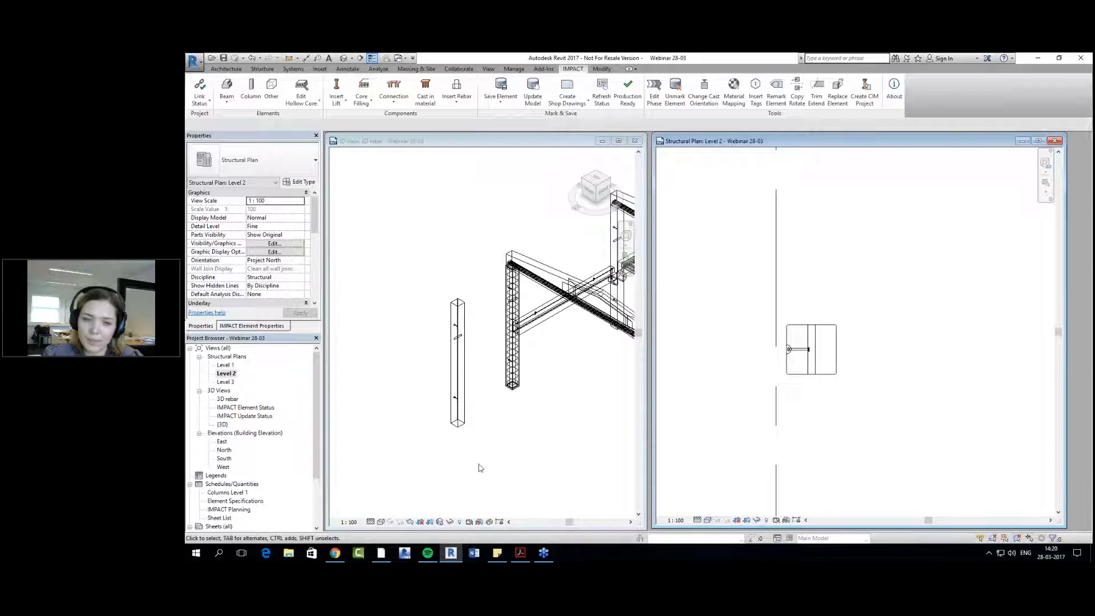
pyautogui.click(381, 522)
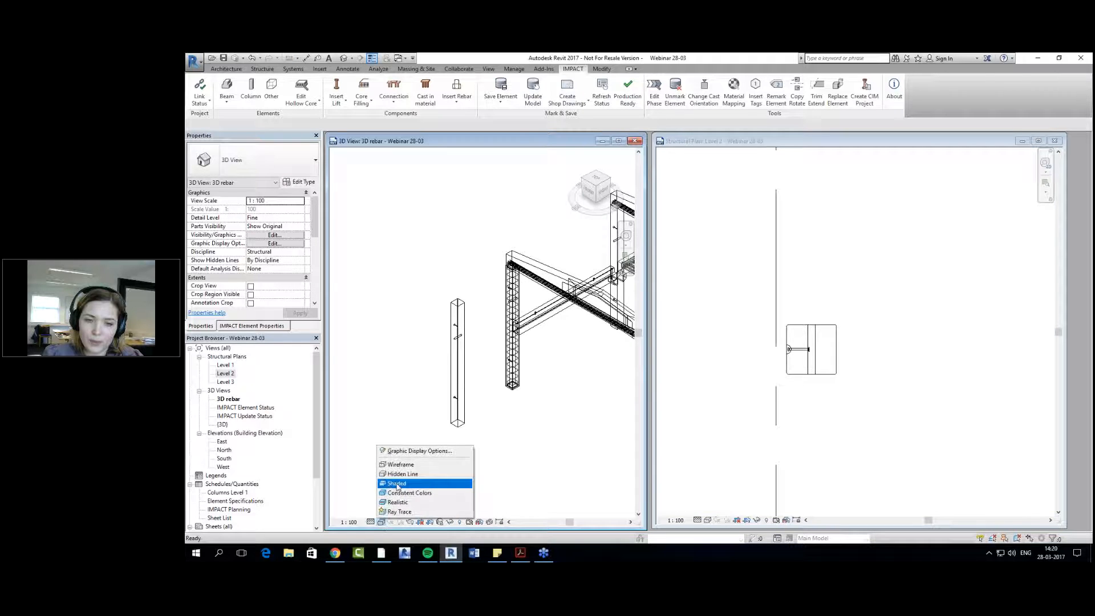
pyautogui.click(397, 485)
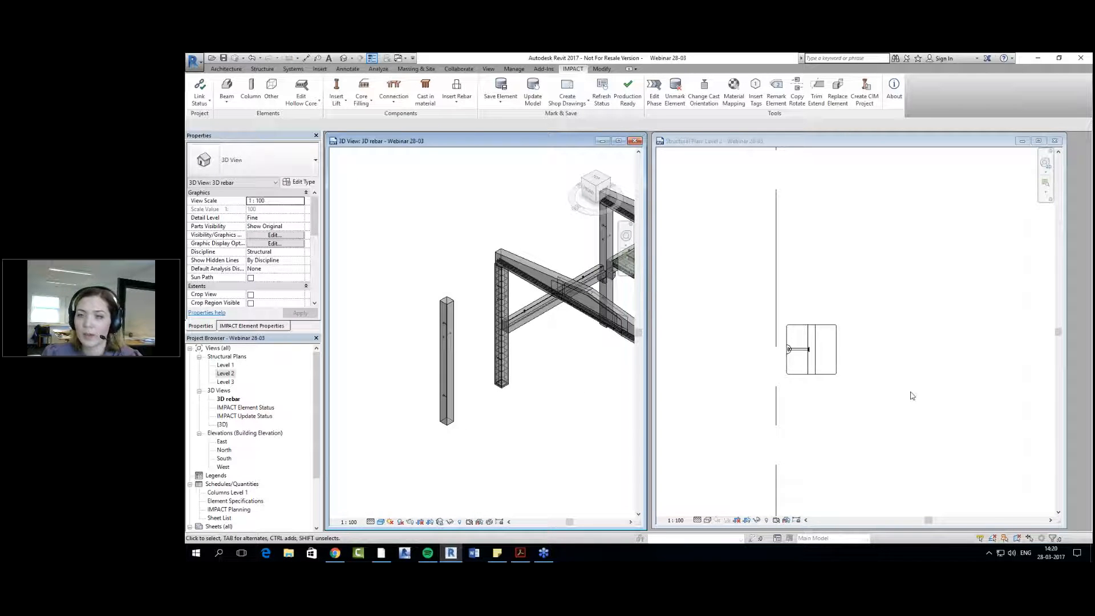
# Step: Select the new column in the Level 2 plan and review the available exposure groups and values in the Rebar Cover Settings
pyautogui.click(829, 376)
pyautogui.click(816, 375)
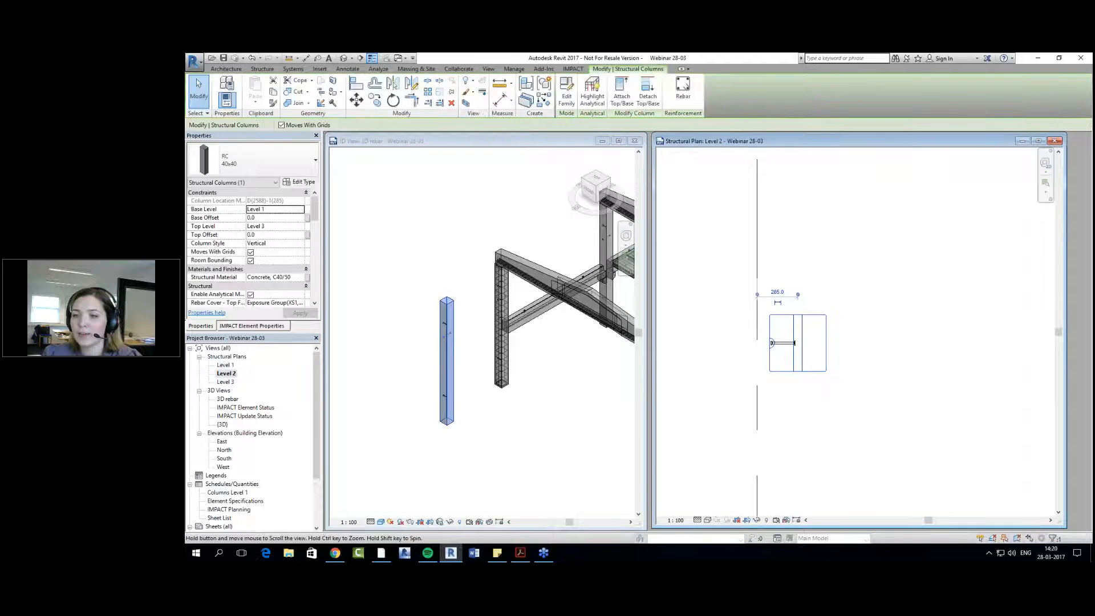
pyautogui.click(877, 416)
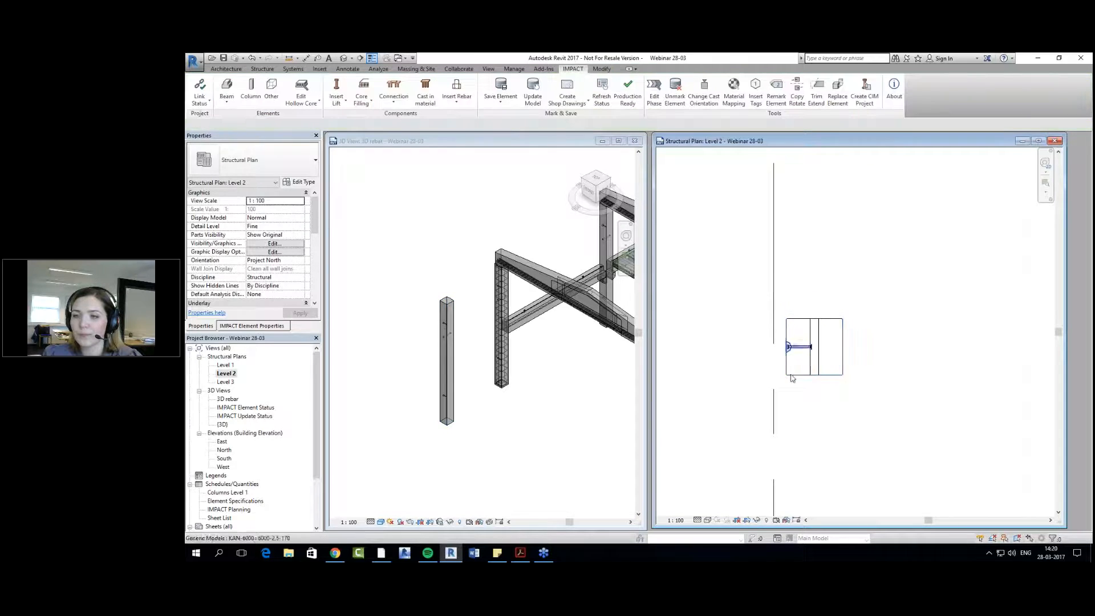
pyautogui.click(827, 379)
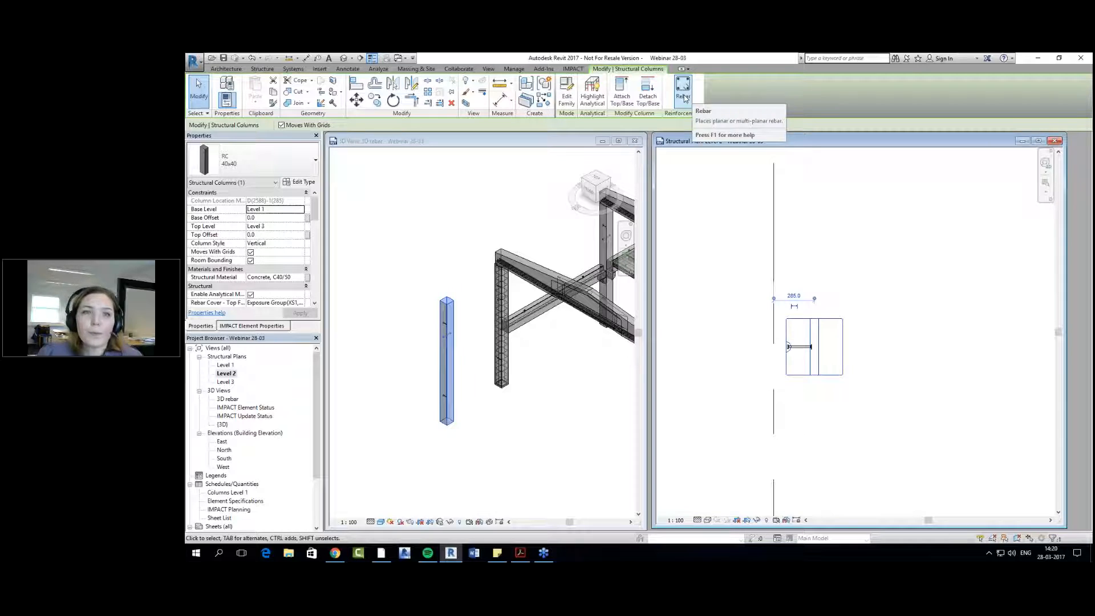
pyautogui.click(263, 69)
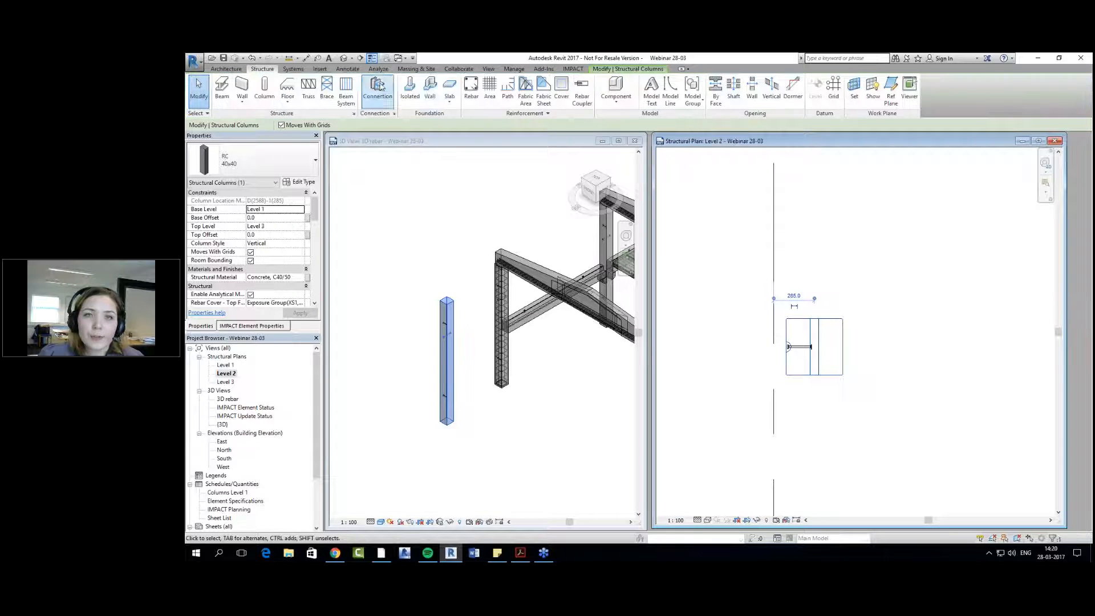
pyautogui.click(526, 113)
pyautogui.click(499, 125)
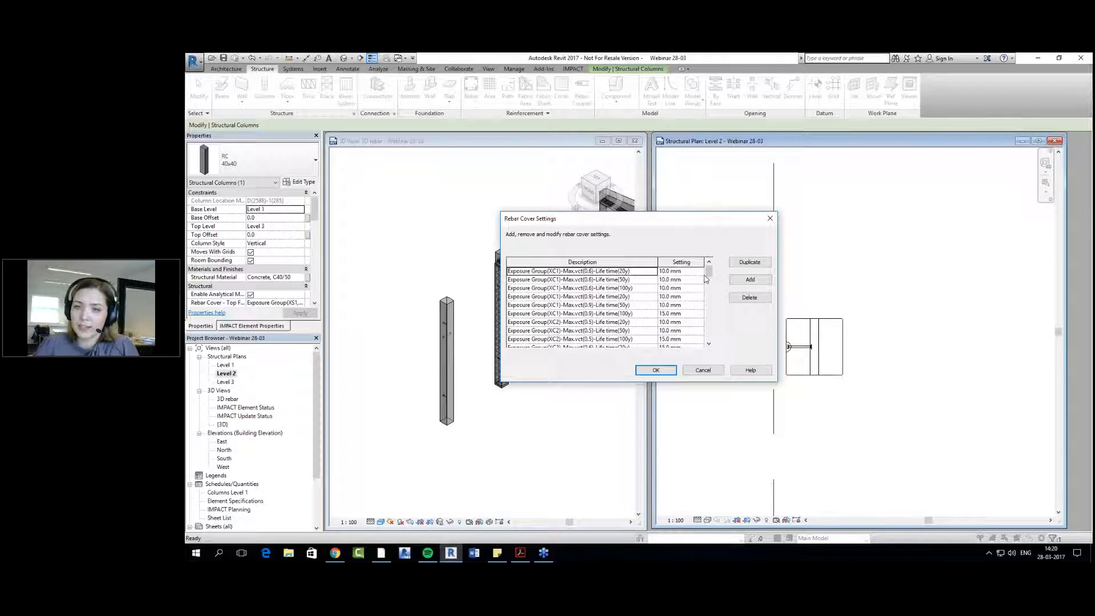
pyautogui.scroll(-10, 707, 297)
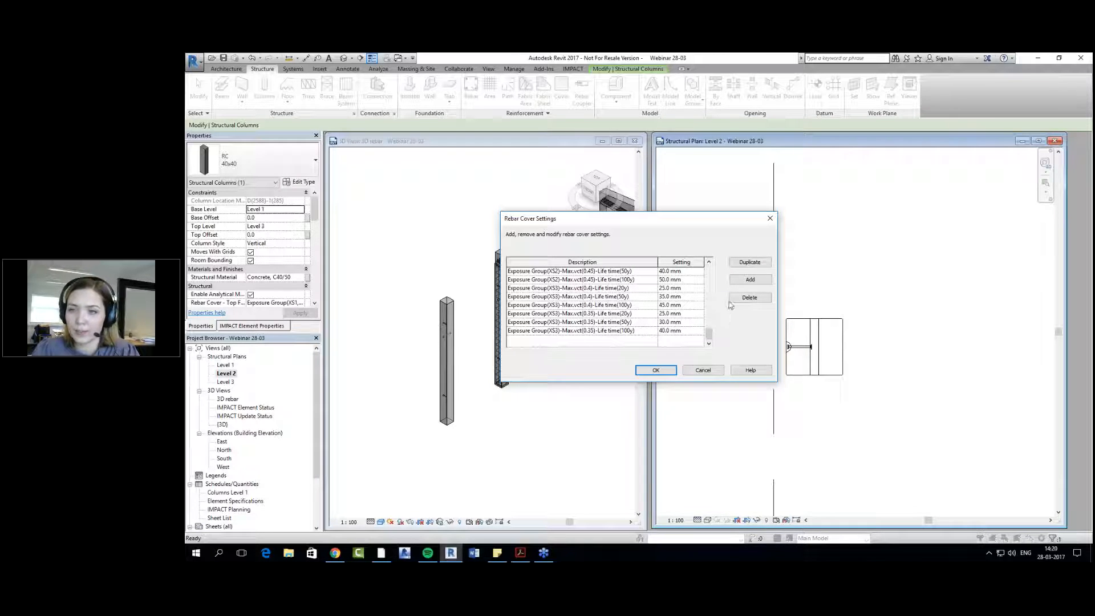
pyautogui.click(770, 218)
# Step: Set the column's top face rebar cover to Exposure Group(XD3)-Max.vct(0.35)-Life time(100y) <40 mm>
pyautogui.click(849, 346)
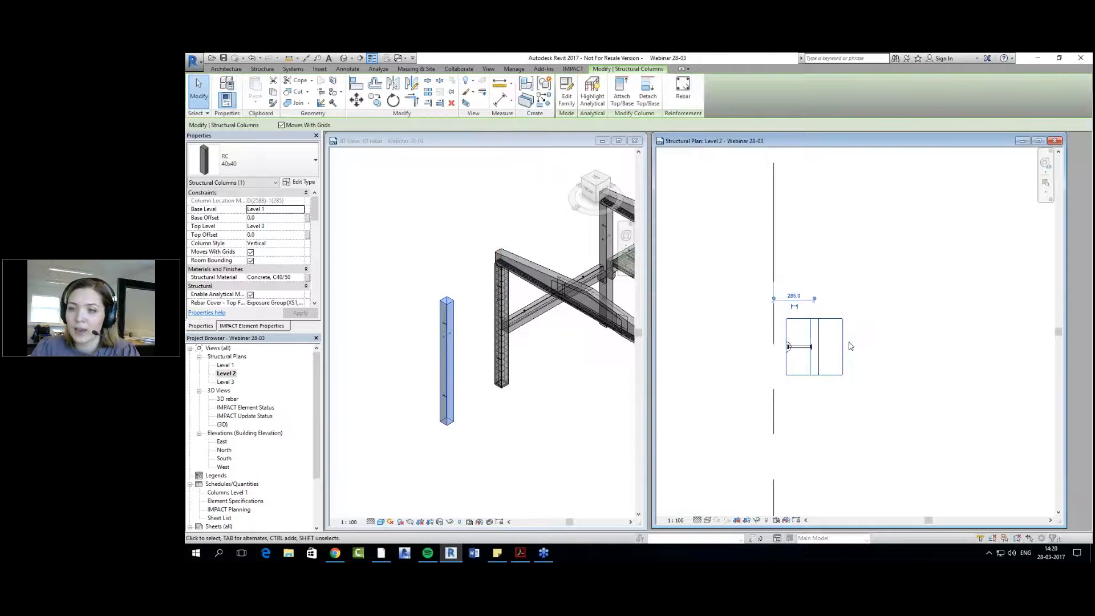
pyautogui.scroll(-3, 219, 240)
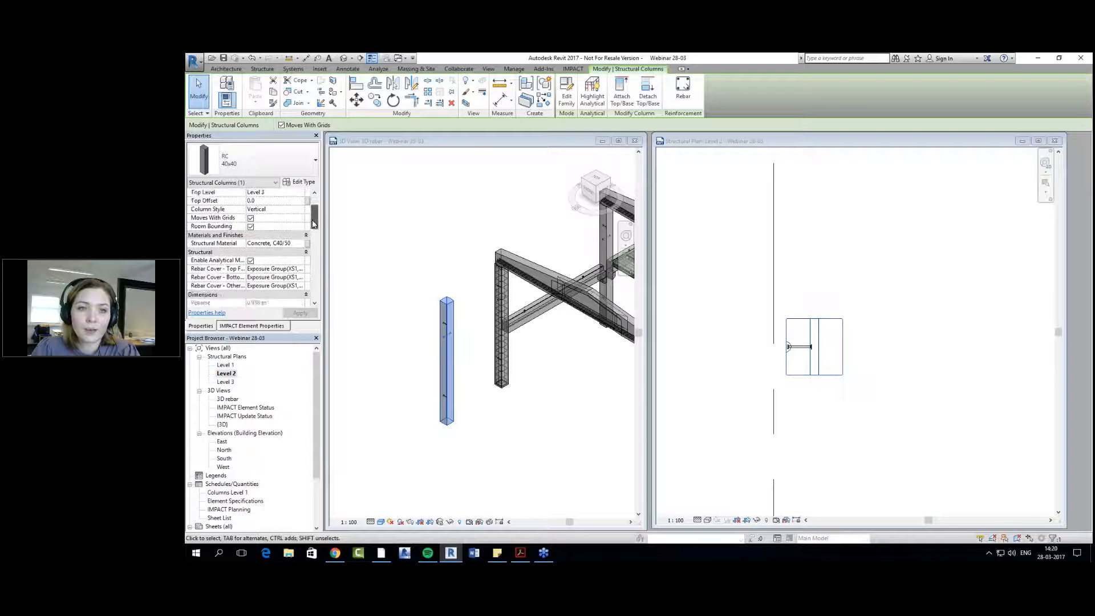
pyautogui.click(273, 235)
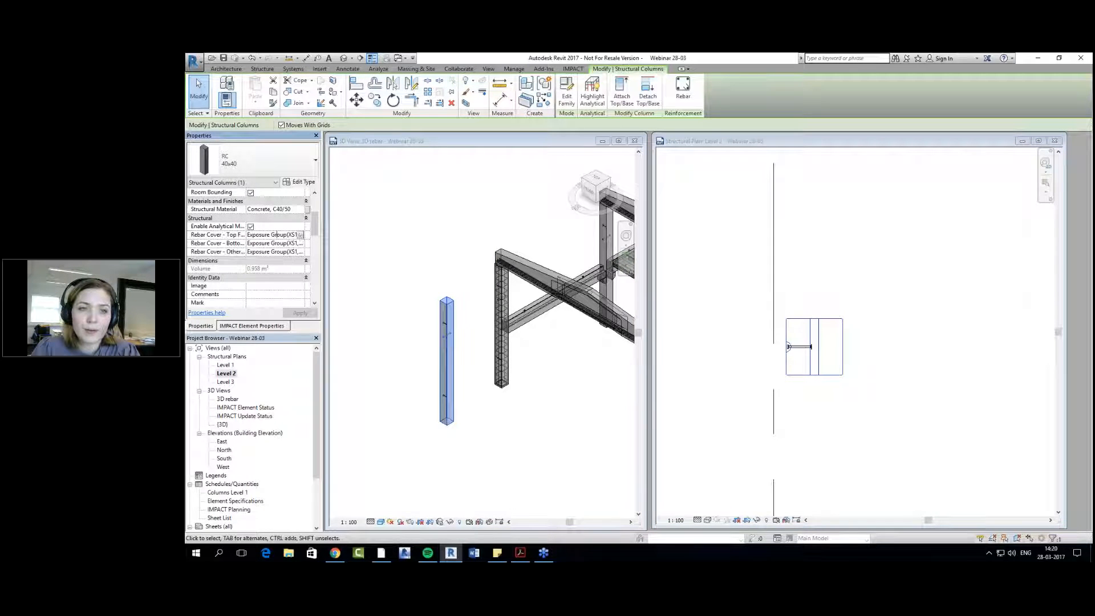
pyautogui.click(301, 235)
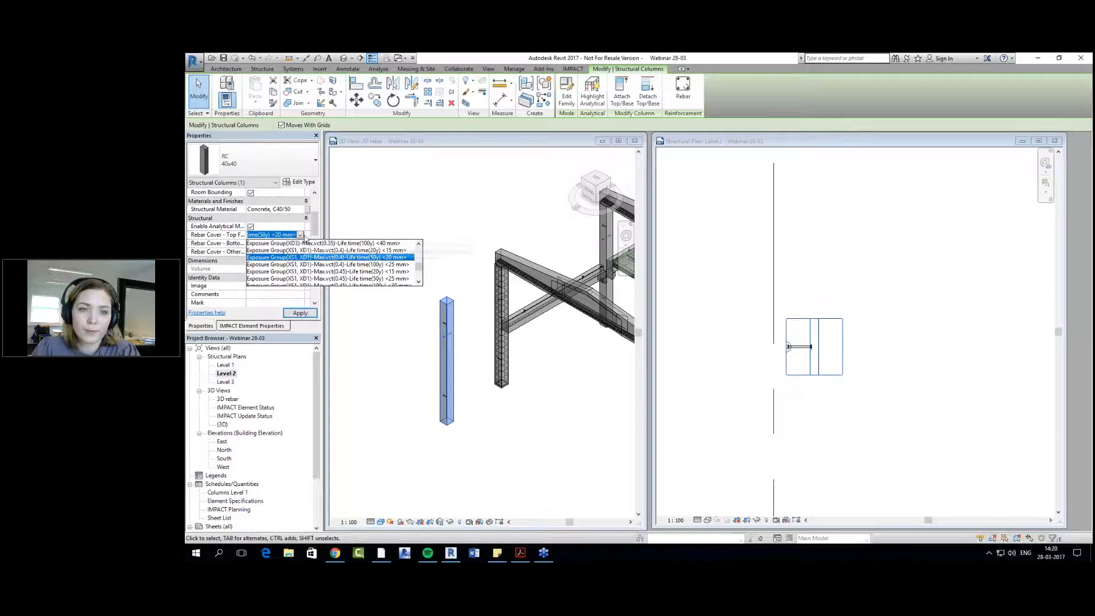
pyautogui.click(370, 243)
# Step: Set the column's rebar cover for the other faces and the bottom face to an XD3 exposure group
pyautogui.click(291, 251)
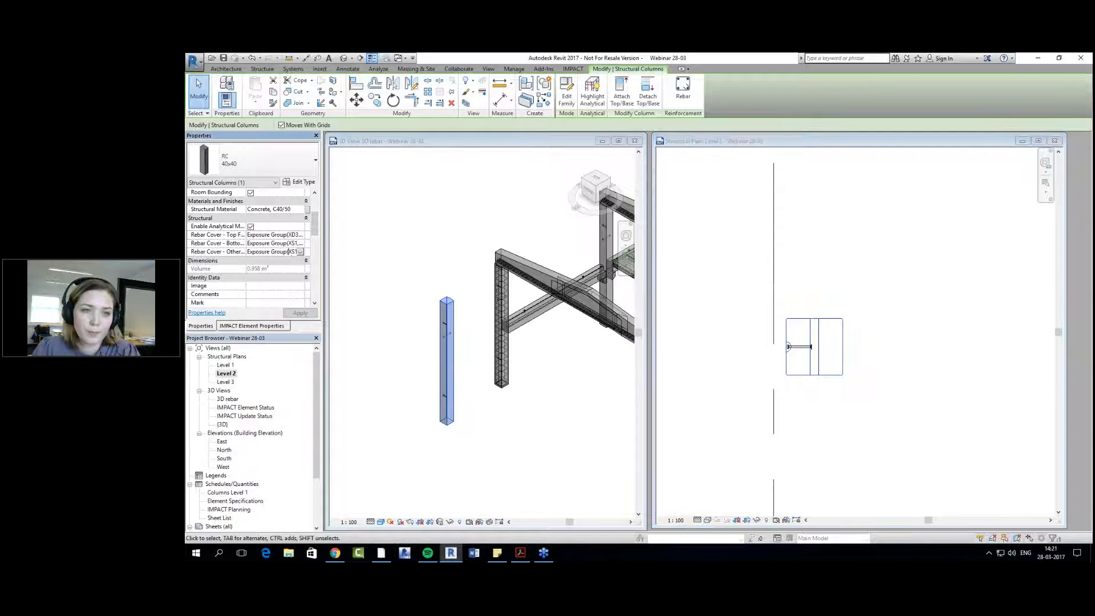
pyautogui.click(299, 252)
pyautogui.click(332, 273)
pyautogui.click(293, 244)
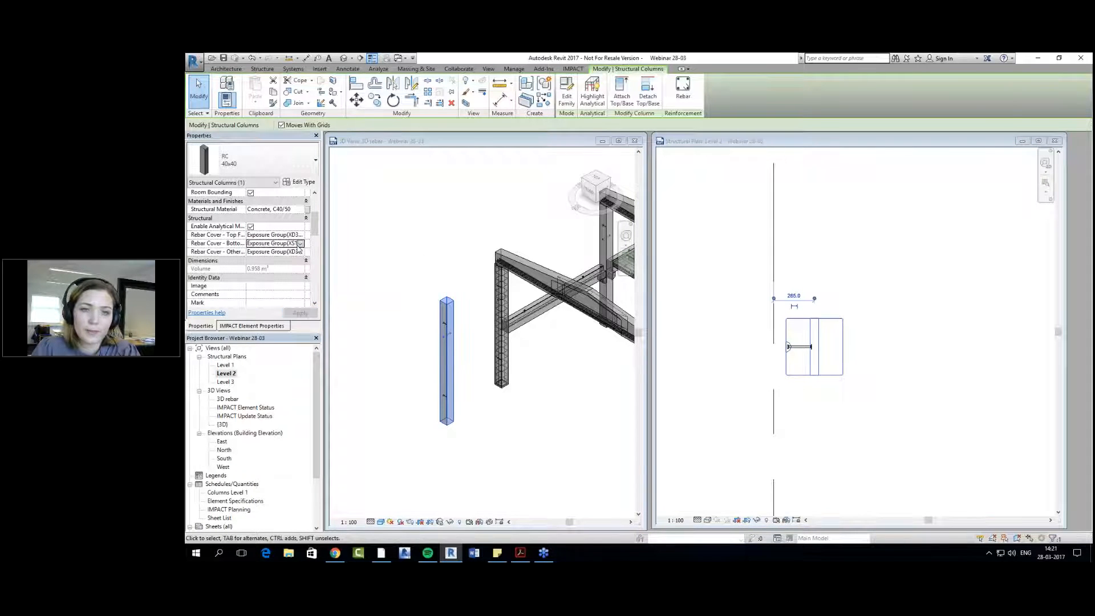
pyautogui.click(301, 243)
pyautogui.click(369, 264)
pyautogui.click(826, 405)
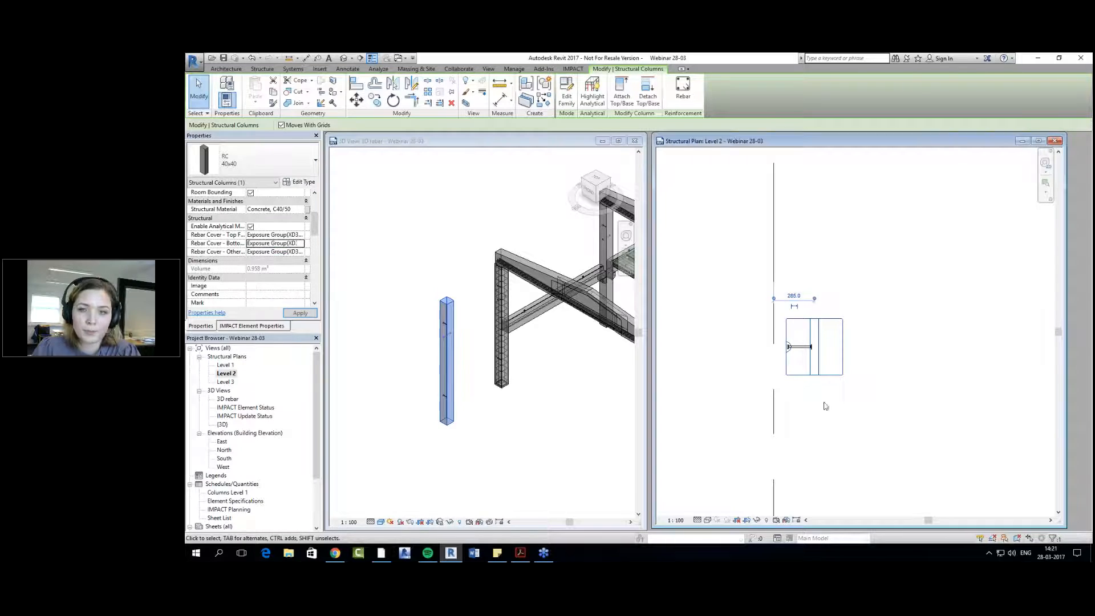
pyautogui.click(841, 393)
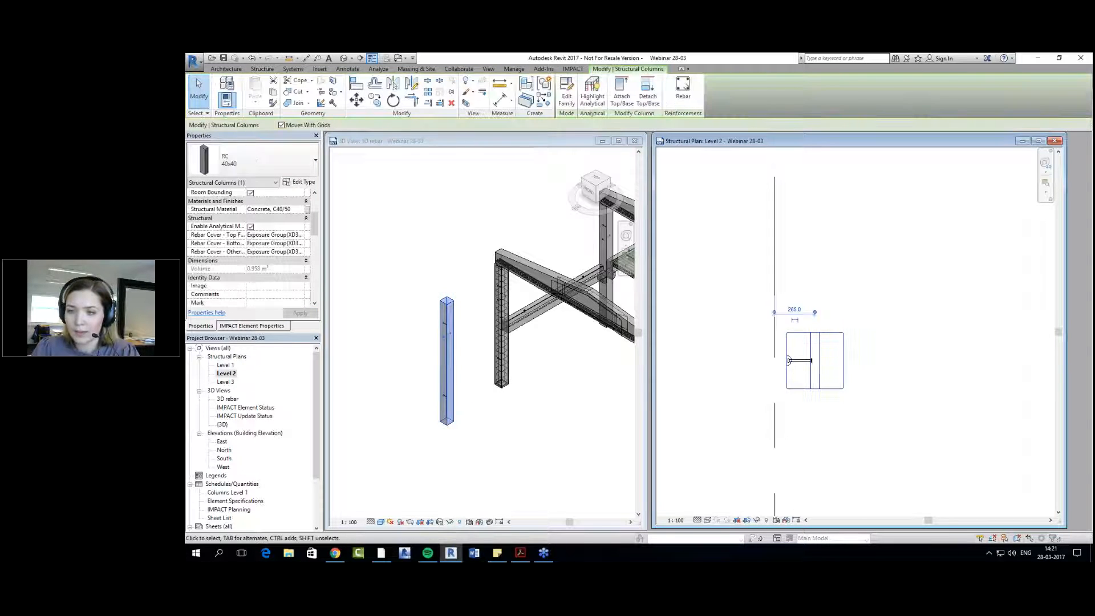
# Step: Start a rebar sketch hosted in the new column with the placement plane set to Near Cover Reference
pyautogui.click(683, 88)
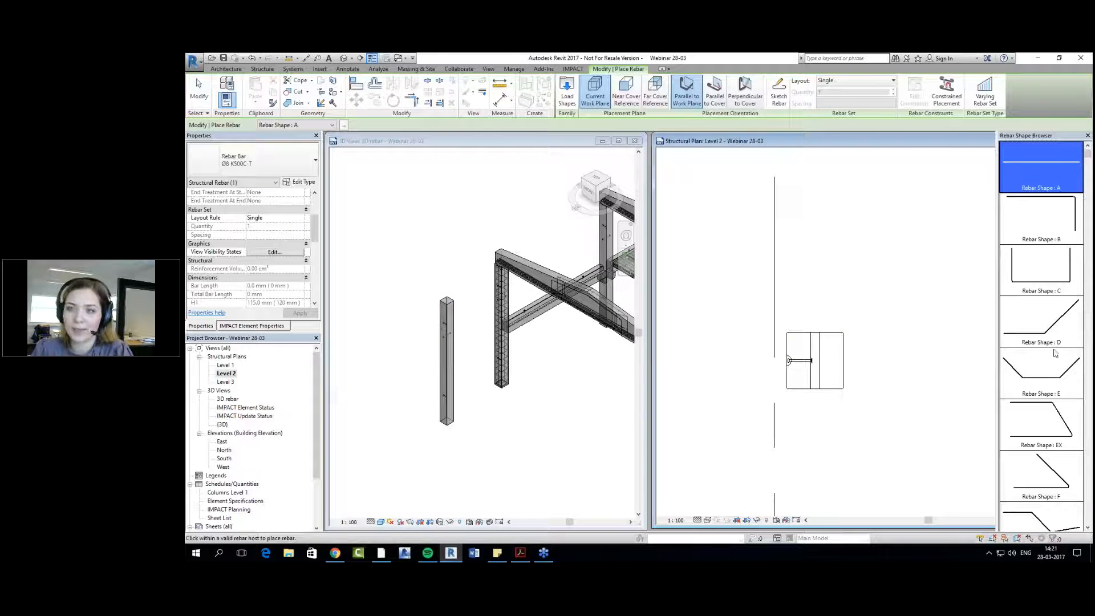
pyautogui.scroll(-5, 1021, 365)
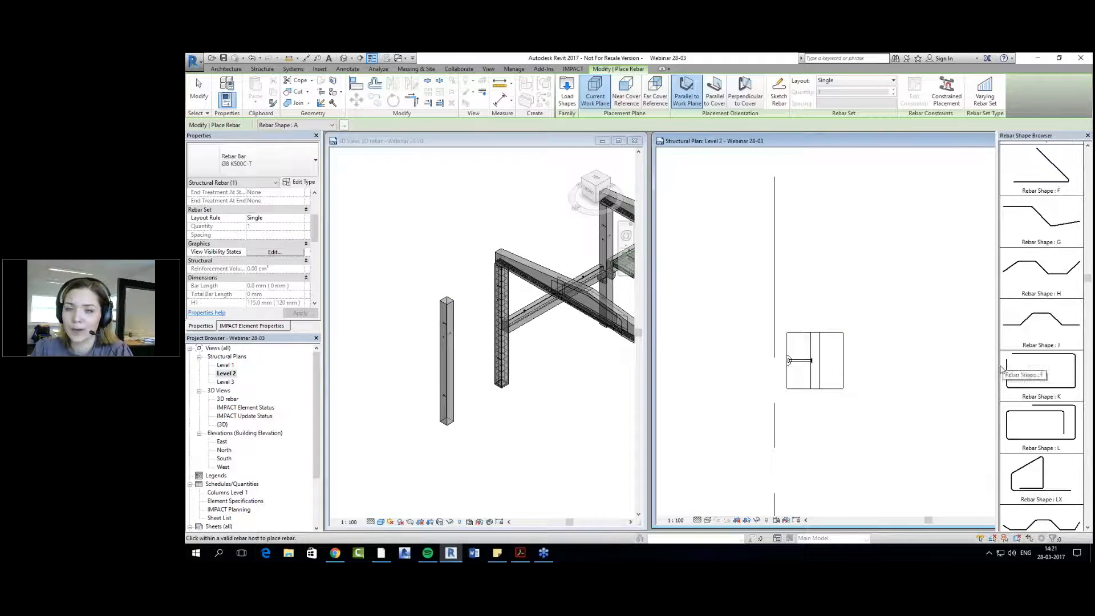
pyautogui.scroll(-1, 989, 365)
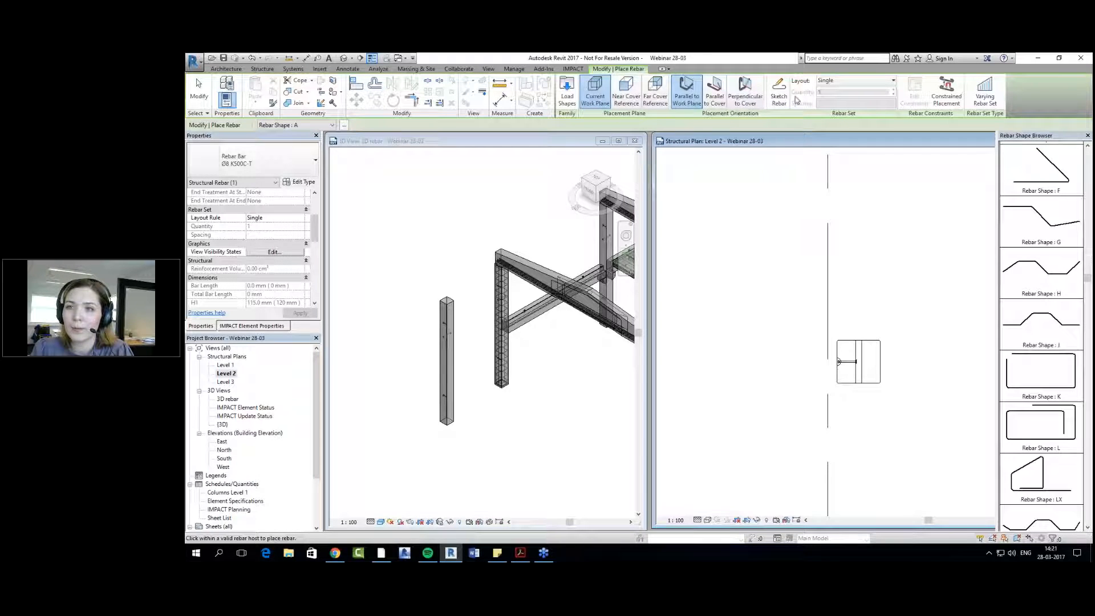
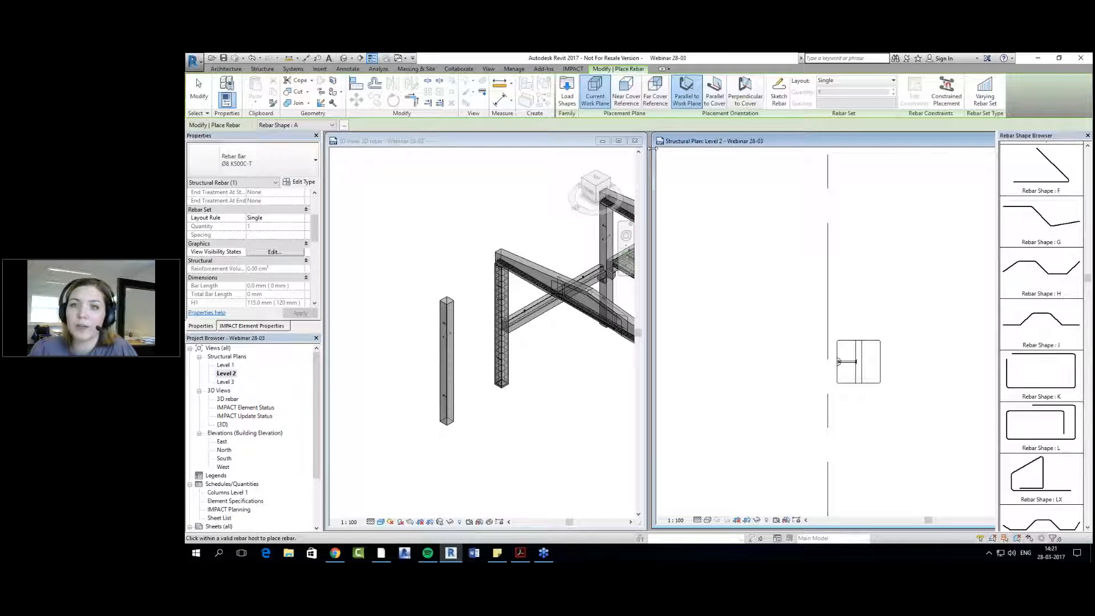
pyautogui.click(626, 102)
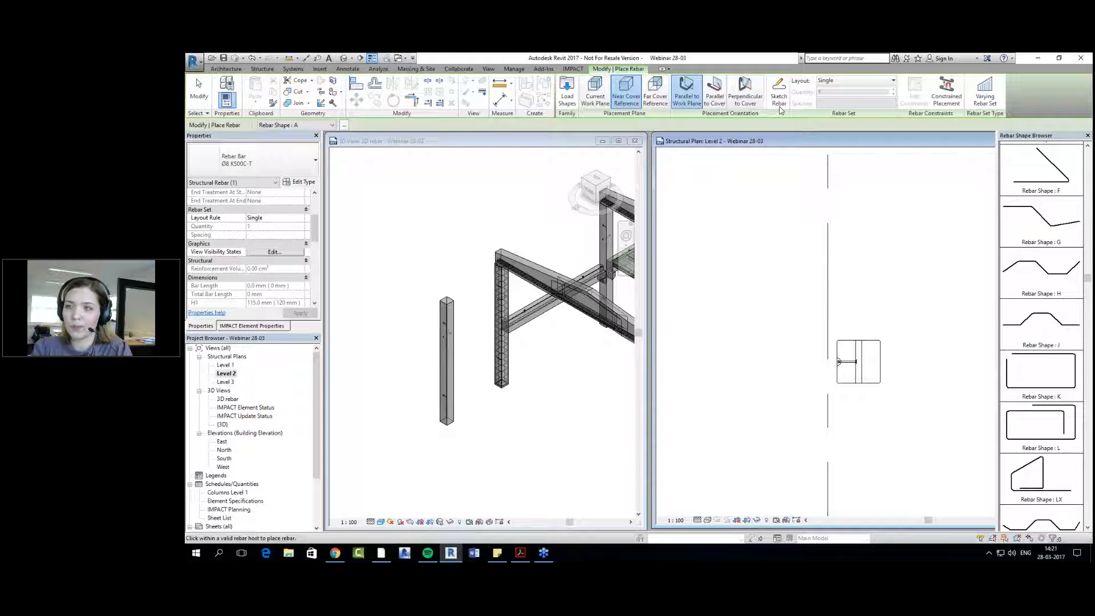
pyautogui.press('Escape')
pyautogui.scroll(2, 850, 360)
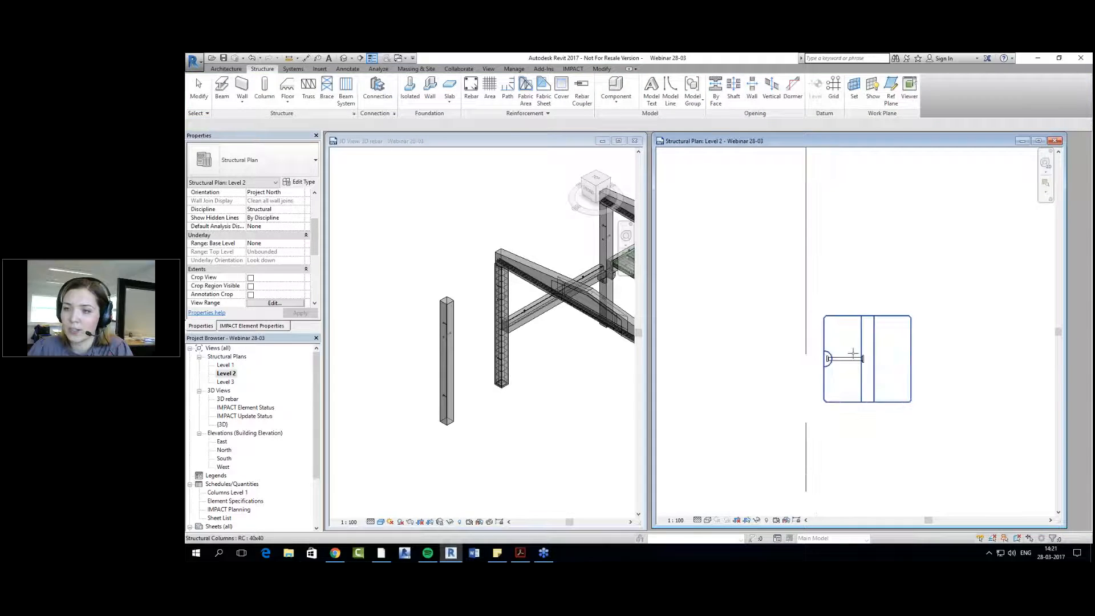
pyautogui.click(854, 317)
pyautogui.scroll(2, 834, 325)
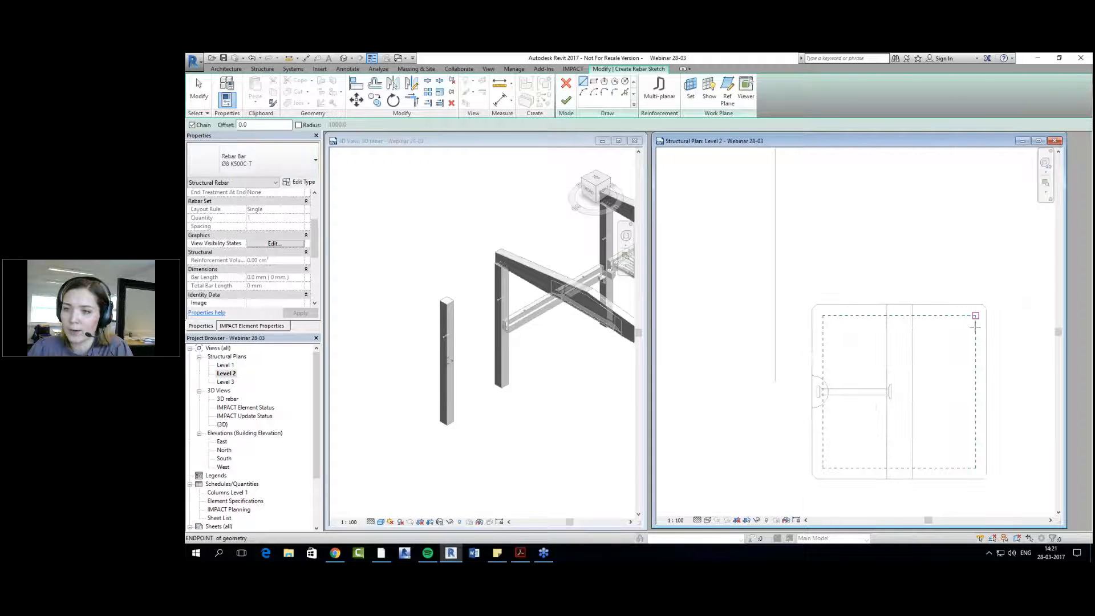
# Step: Sketch a closed square stirrup of 350 mm per side along the column's cover lines and finish the sketch
pyautogui.click(825, 317)
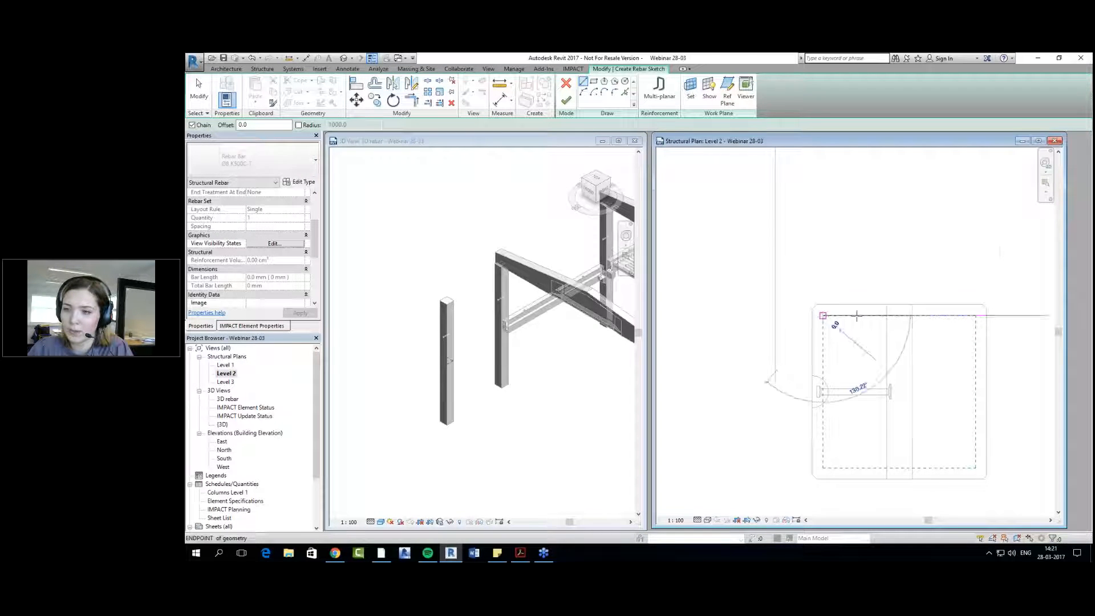
pyautogui.click(976, 316)
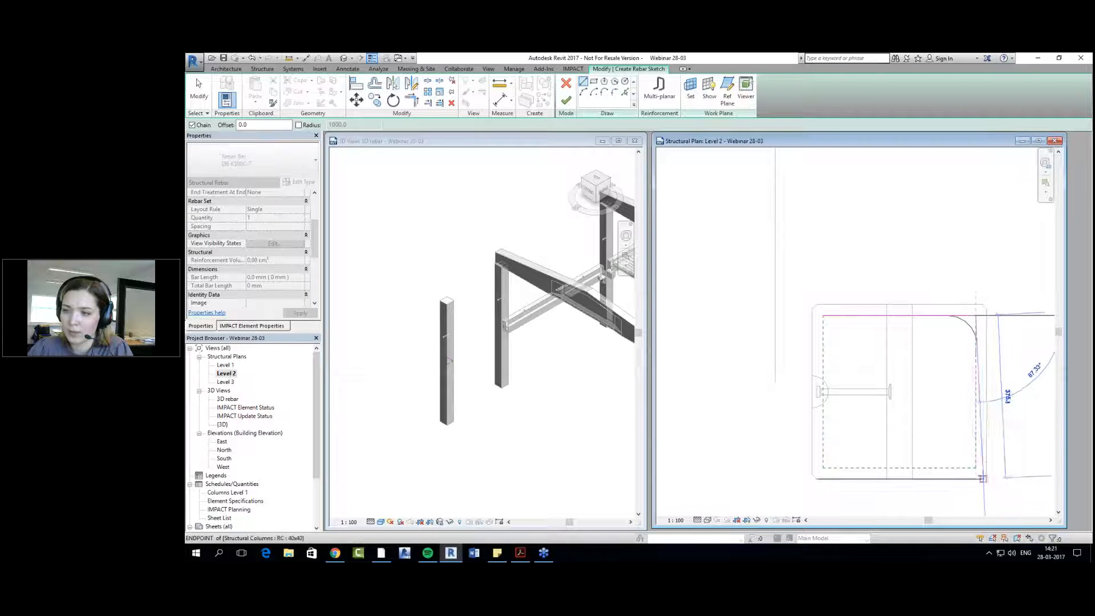
pyautogui.click(974, 467)
pyautogui.click(823, 467)
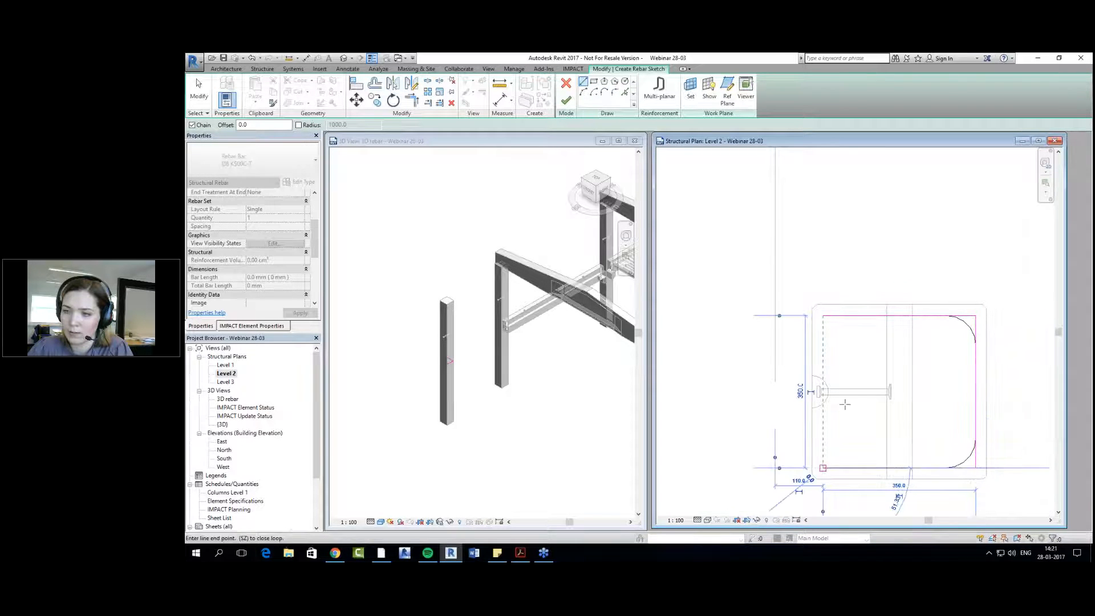
pyautogui.click(825, 317)
pyautogui.press('Escape')
pyautogui.press('Escape')
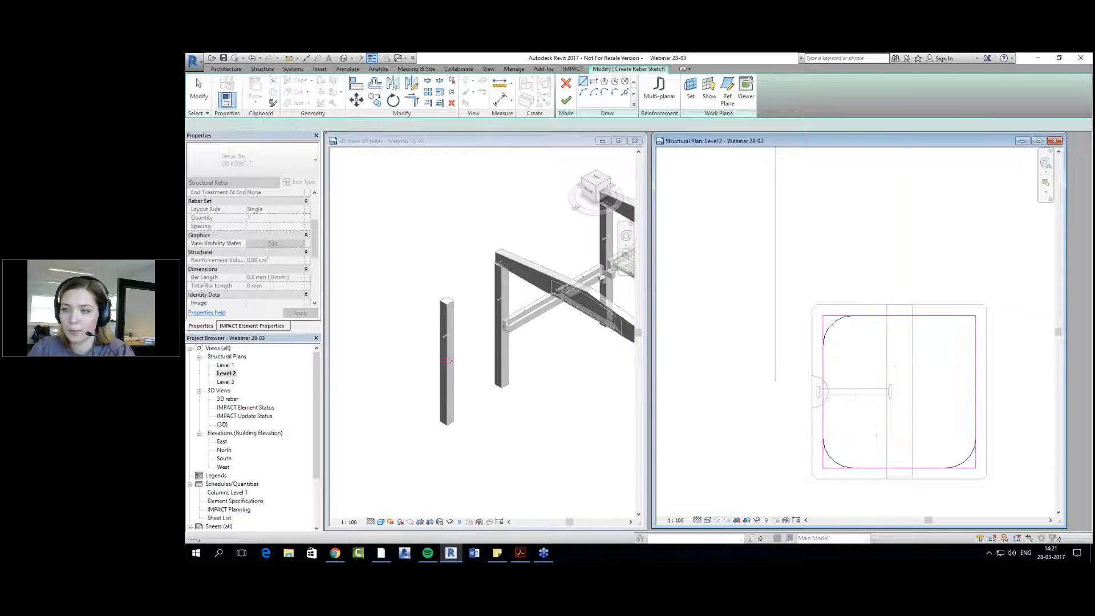
pyautogui.scroll(-3, 923, 383)
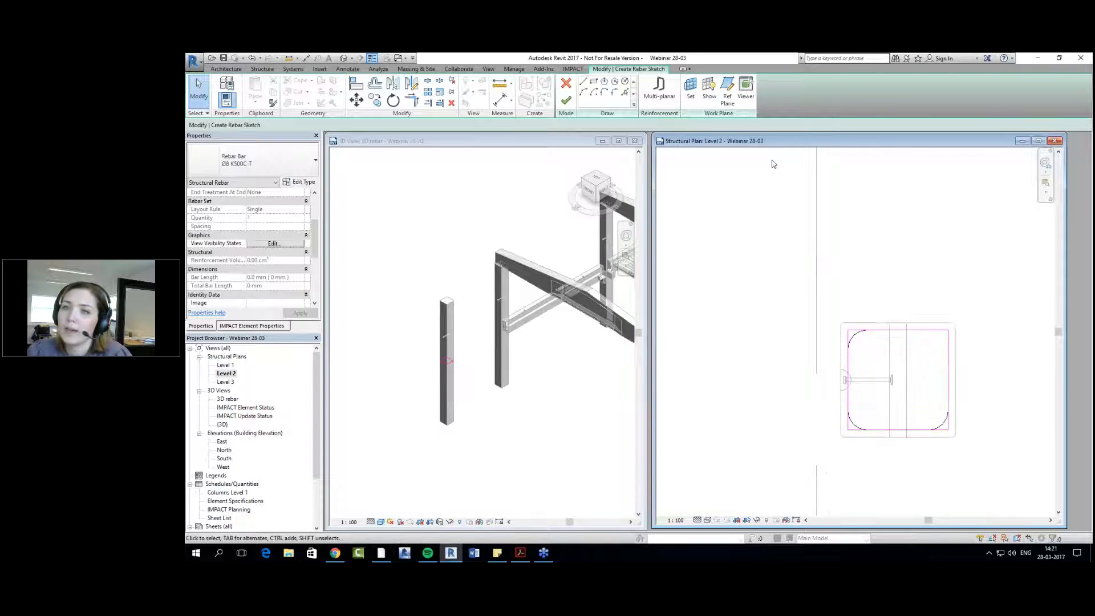
pyautogui.click(565, 100)
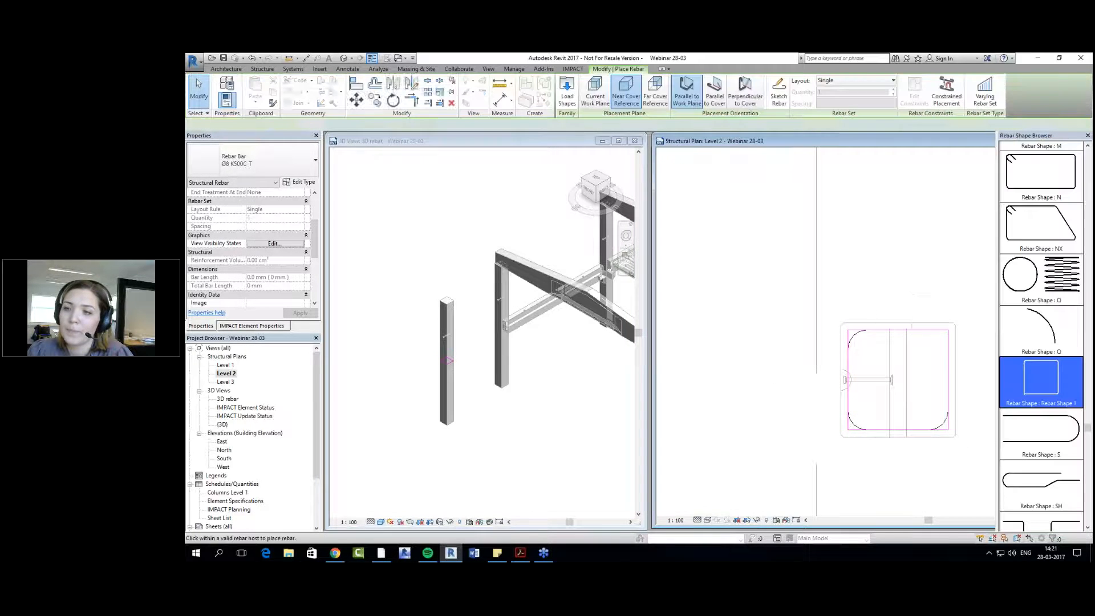
# Step: Undo the stirrup made with the near cover reference and discard its remaining rebar sketch
pyautogui.scroll(2, 913, 327)
pyautogui.press('Escape')
pyautogui.click(912, 327)
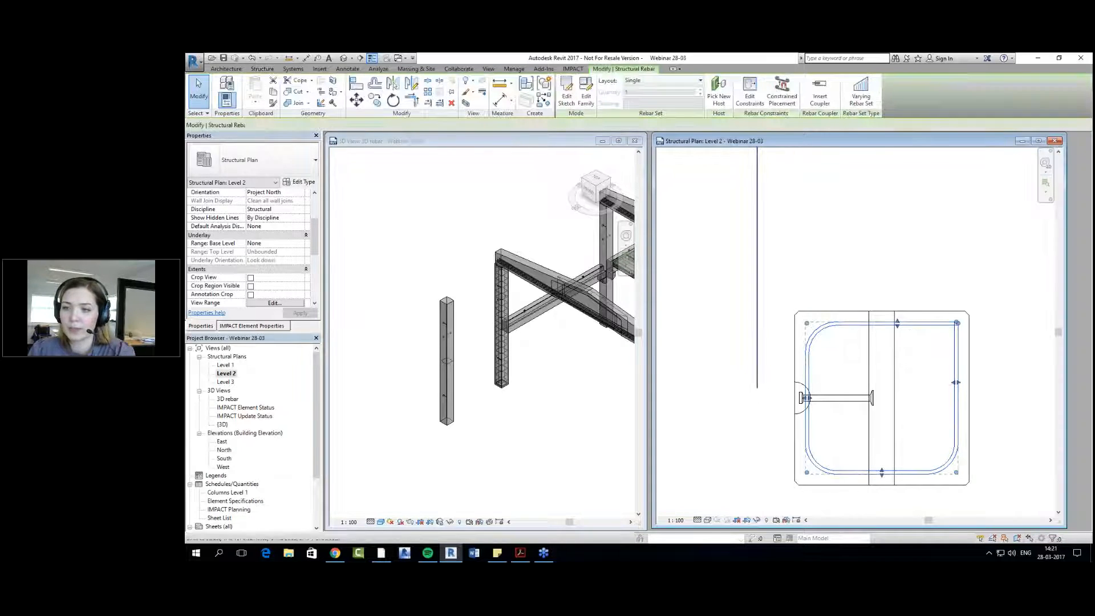
pyautogui.click(494, 421)
pyautogui.click(566, 91)
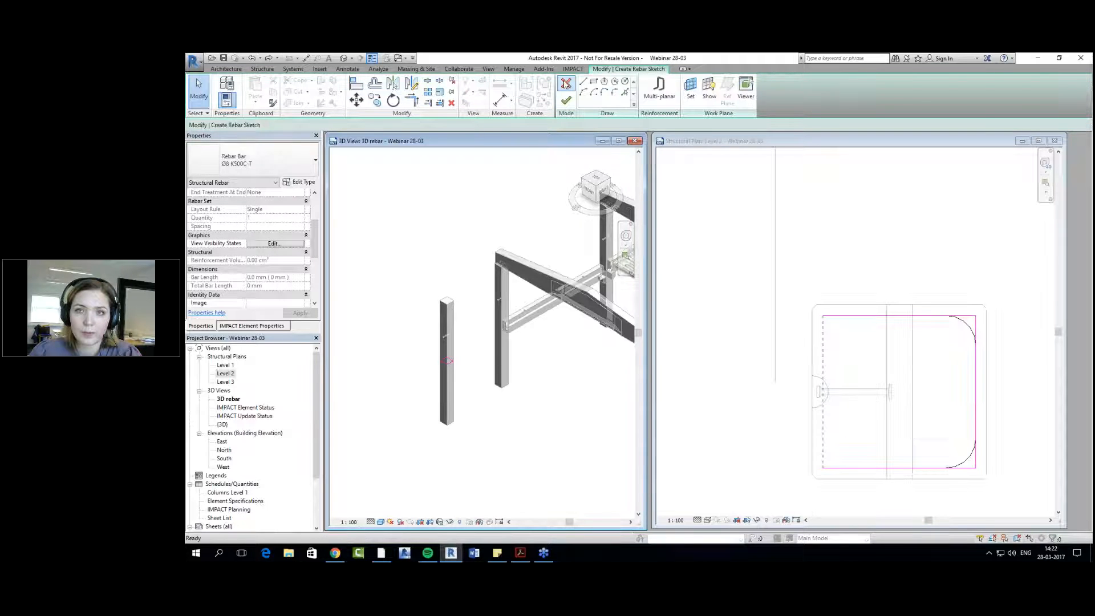
pyautogui.click(566, 84)
pyautogui.click(660, 308)
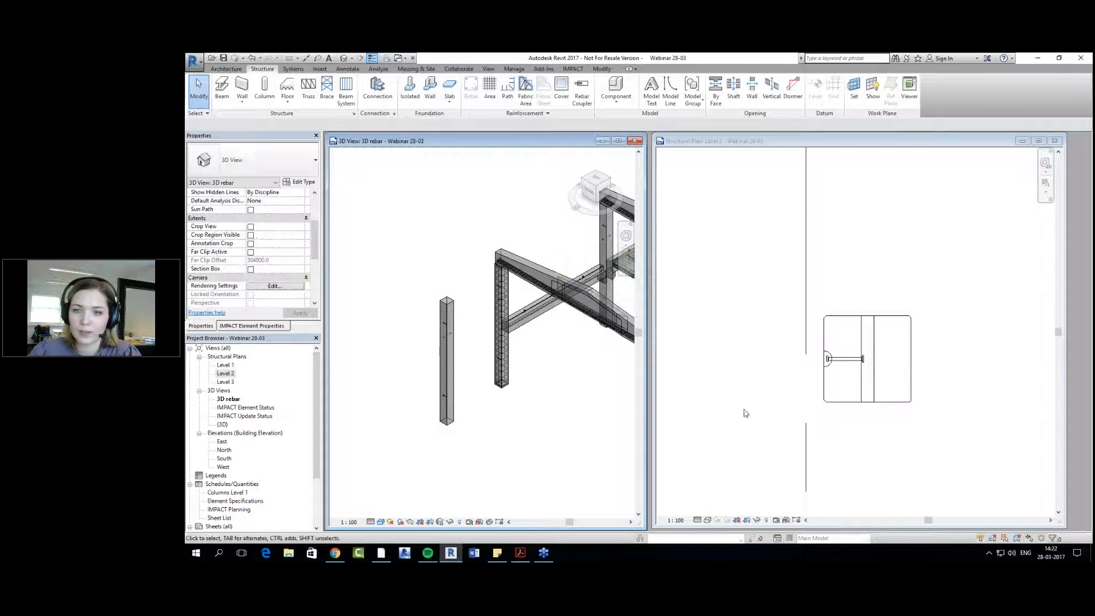
# Step: Start a new rebar sketch hosted in the column with the placement plane set to Far Cover Reference
pyautogui.click(854, 408)
pyautogui.click(857, 406)
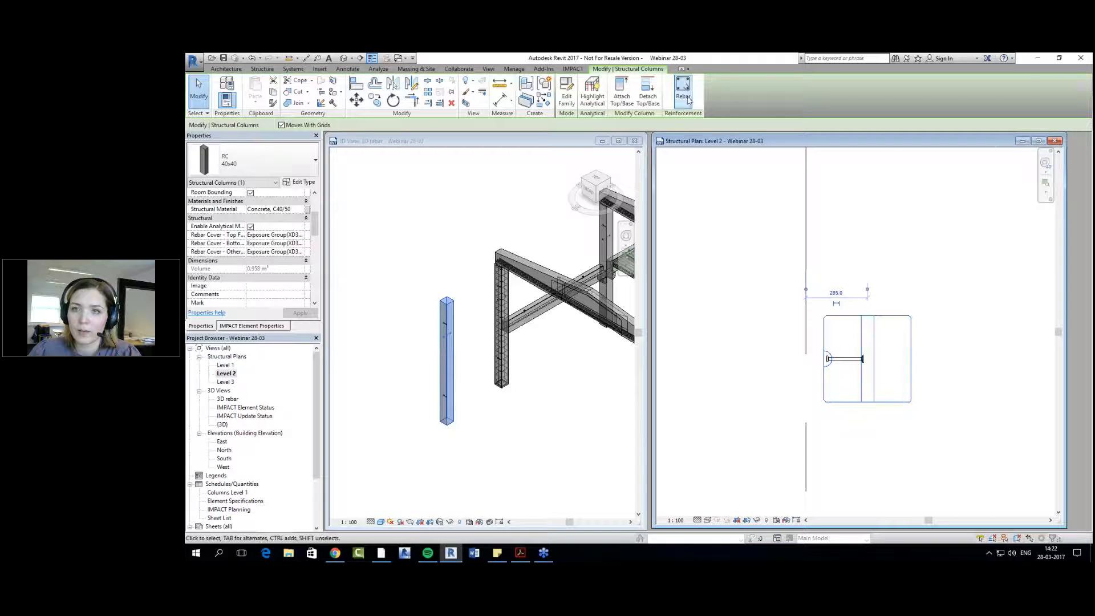
pyautogui.click(684, 92)
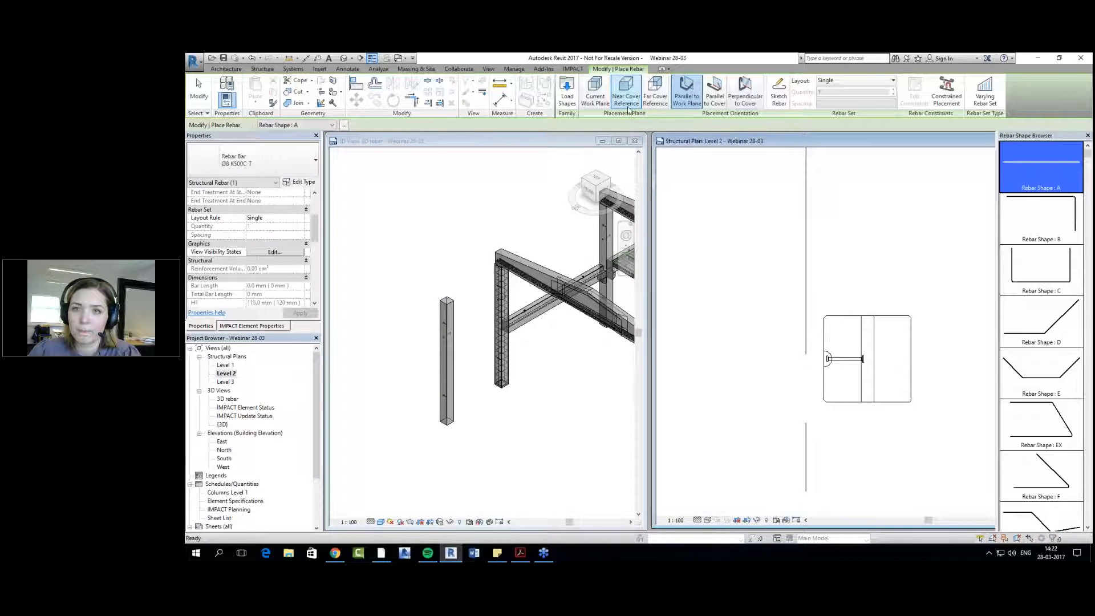
pyautogui.click(655, 94)
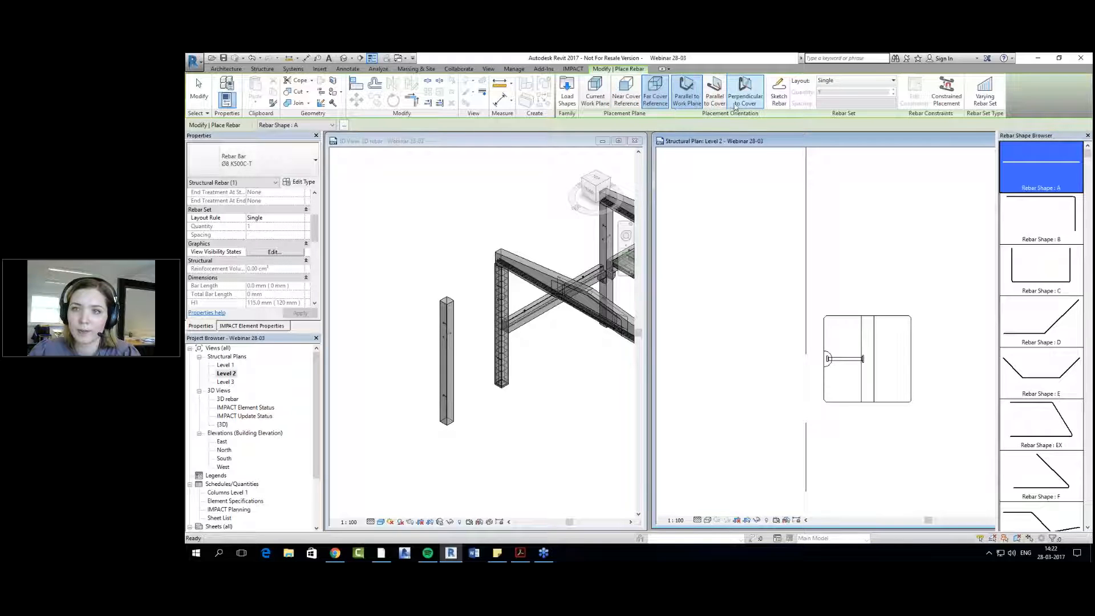
pyautogui.click(779, 101)
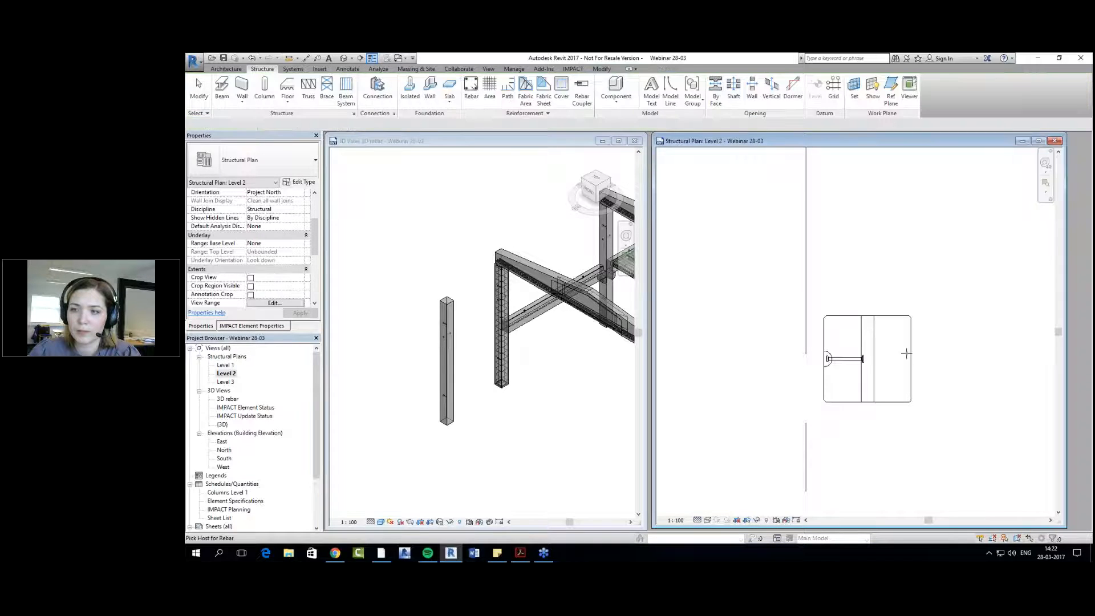
pyautogui.click(883, 316)
# Step: Sketch the closed 350 mm square stirrup on the column's cover lines, finish the sketch and leave rebar placement
pyautogui.click(829, 320)
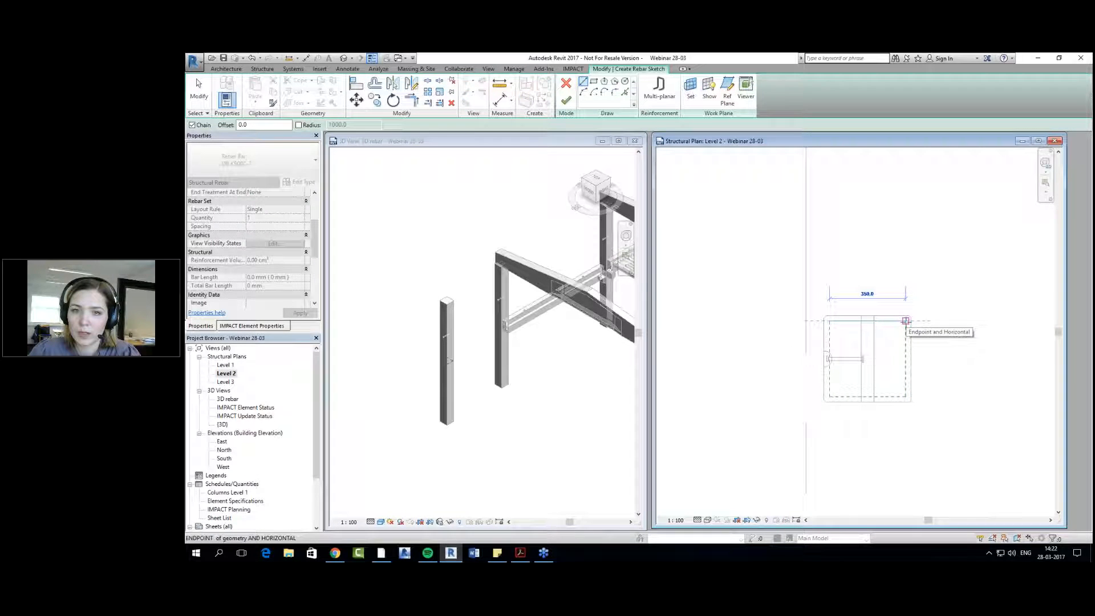
pyautogui.click(906, 320)
pyautogui.click(906, 396)
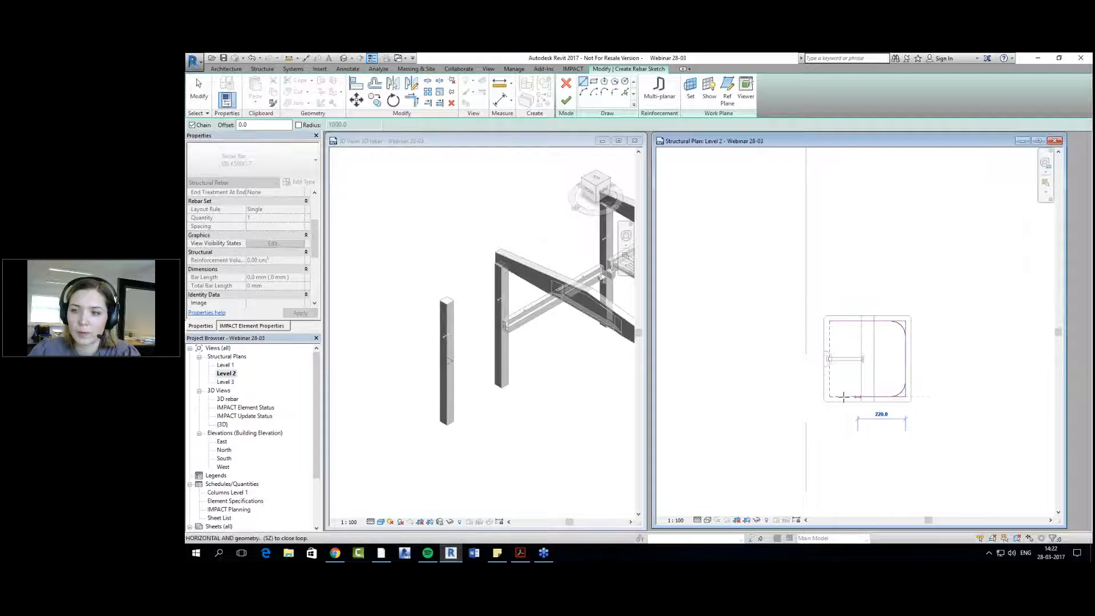
pyautogui.click(829, 396)
pyautogui.click(830, 320)
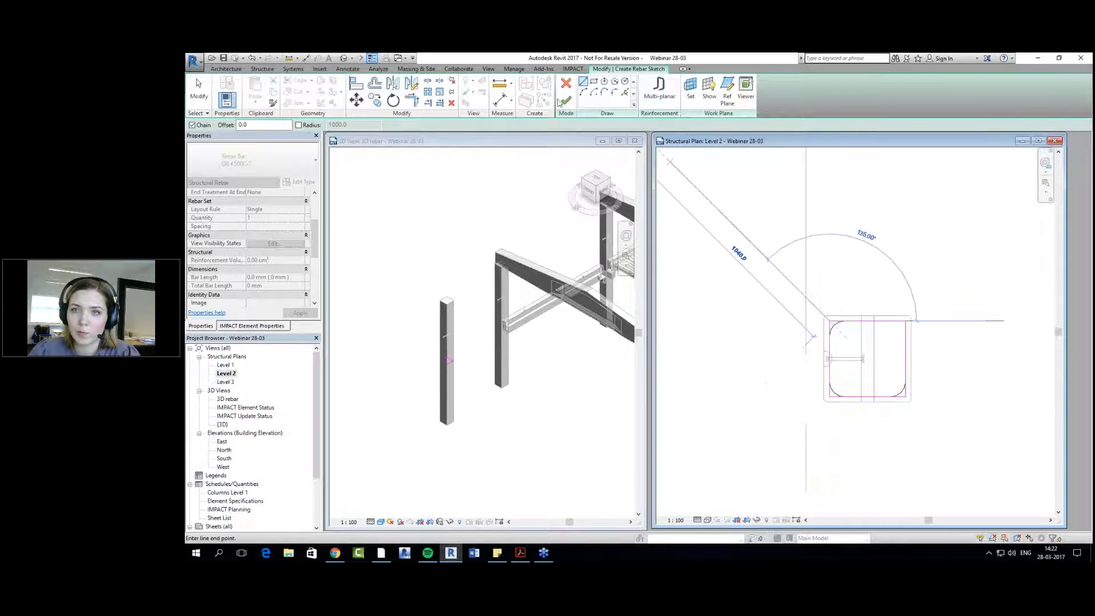
pyautogui.scroll(2, 439, 368)
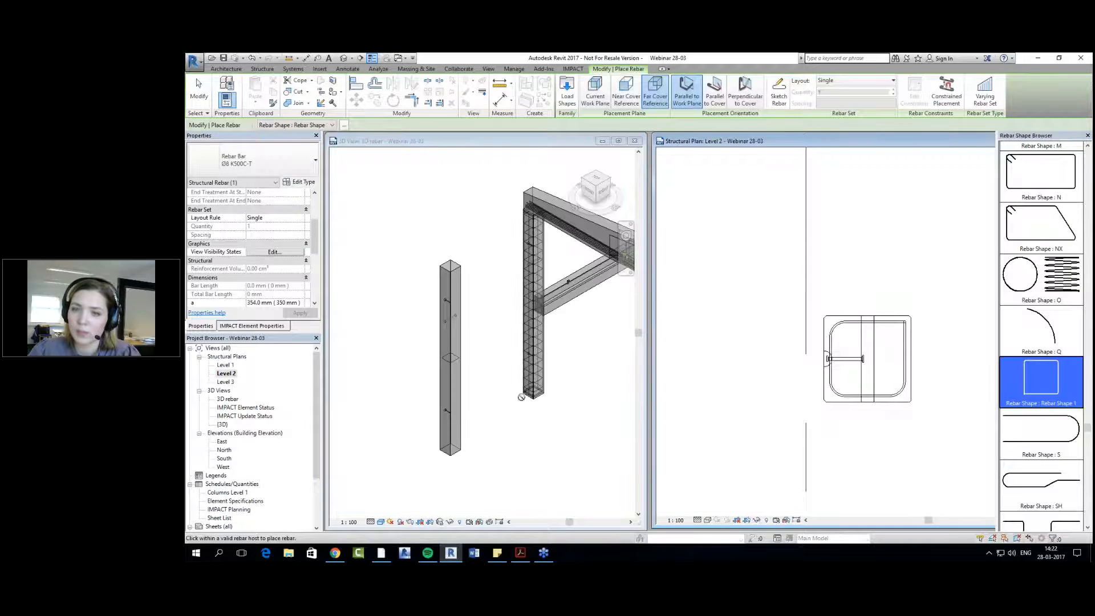
pyautogui.press('Escape')
# Step: Examine the new stirrup's position along the column's height in the 3D rebar view
pyautogui.scroll(1, 449, 386)
pyautogui.click(433, 394)
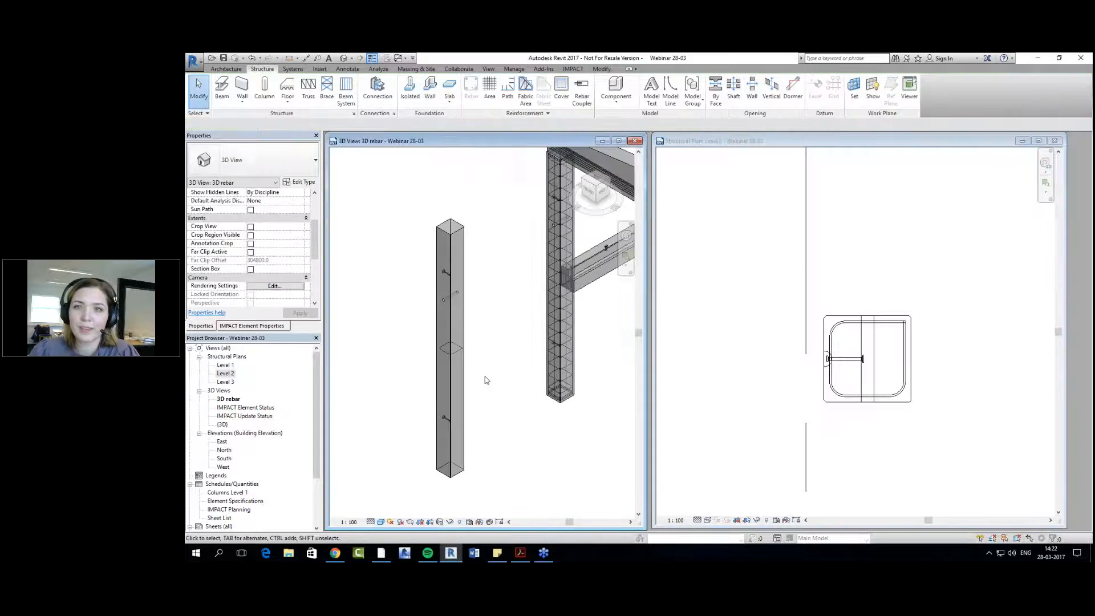
pyautogui.moveTo(484, 378); pyautogui.dragTo(462, 394, button='middle')
pyautogui.scroll(2, 437, 392)
pyautogui.click(430, 351)
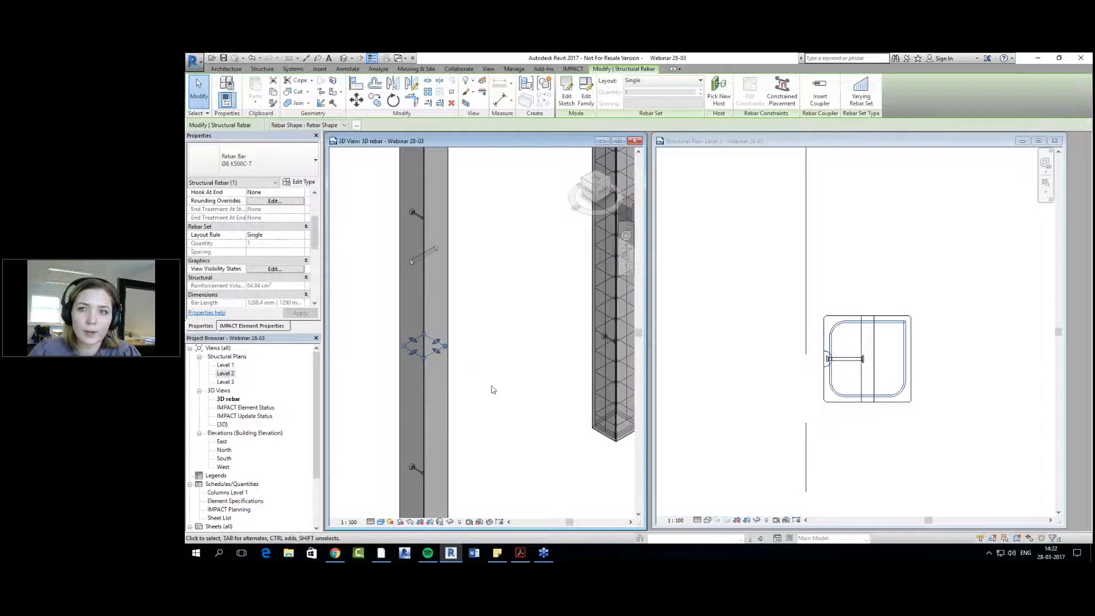
pyautogui.scroll(-2, 430, 352)
pyautogui.moveTo(430, 351); pyautogui.dragTo(401, 358, button='middle')
pyautogui.scroll(-1, 628, 429)
pyautogui.click(733, 426)
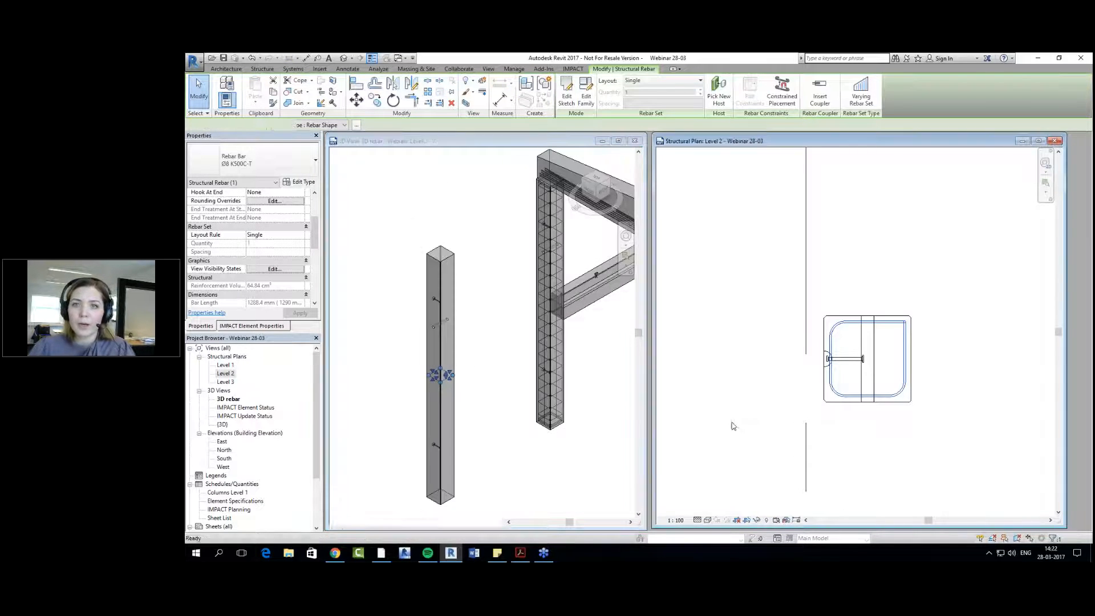
pyautogui.click(867, 427)
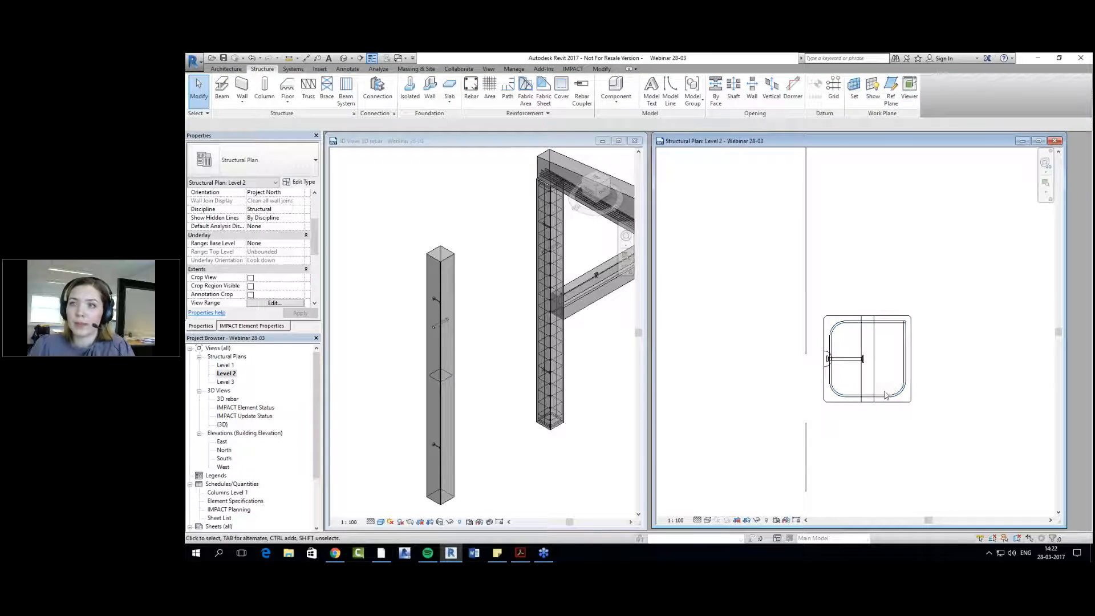
# Step: Set the Standard Bend Diameter of the stirrup's Ø8 K500C-T bar type to 50 mm
pyautogui.click(894, 393)
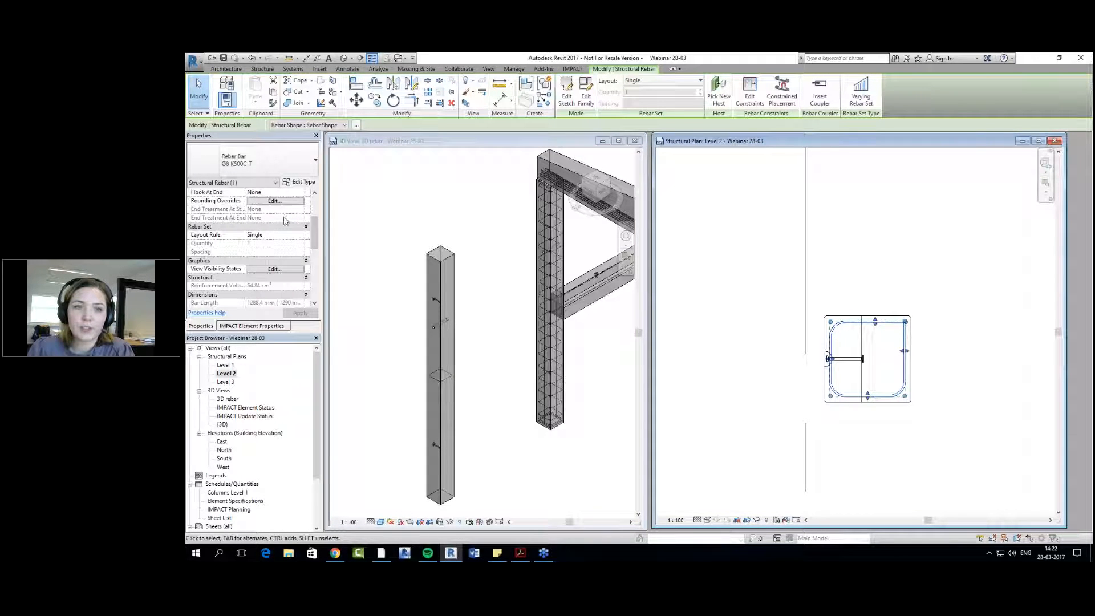
pyautogui.click(299, 182)
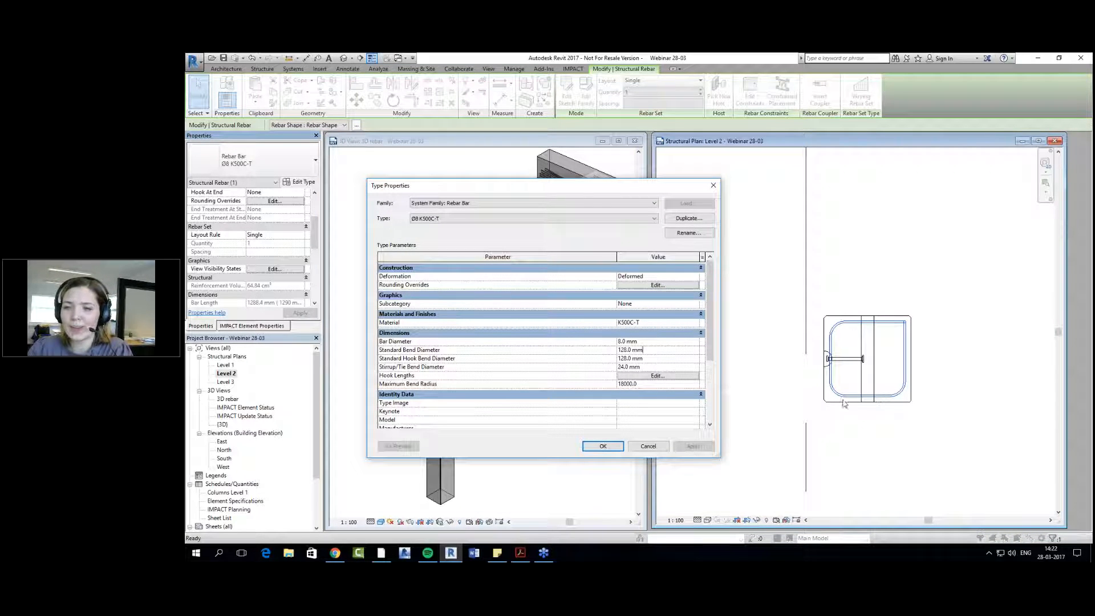
pyautogui.doubleClick(646, 350)
pyautogui.write('50')
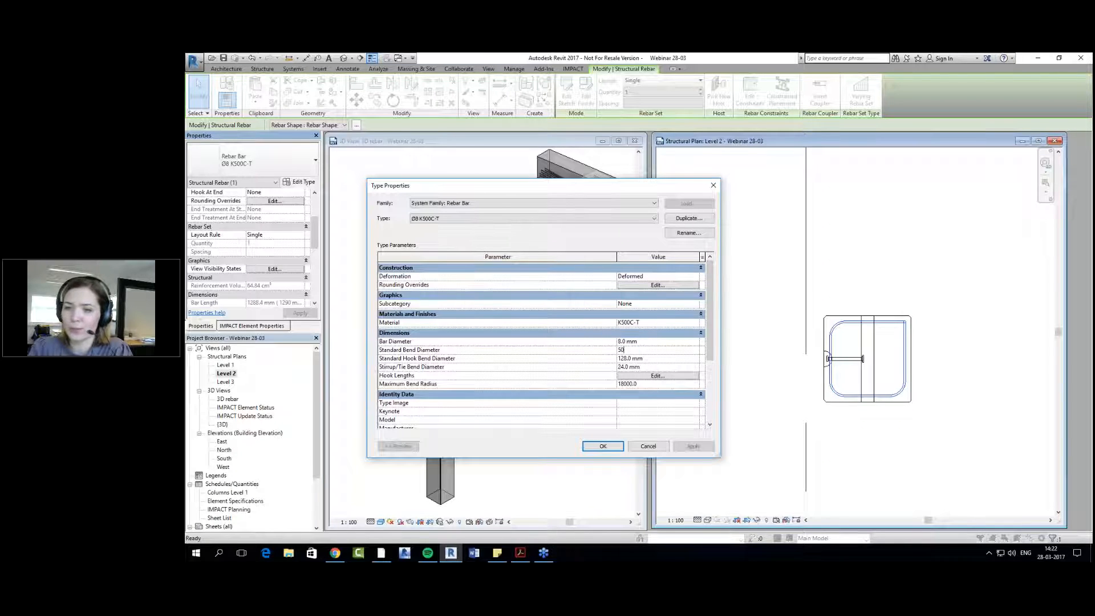
# Step: Set the Ø8 K500C-T rebar type's standard hook bend diameter to 50 mm and accept the type properties
pyautogui.click(650, 358)
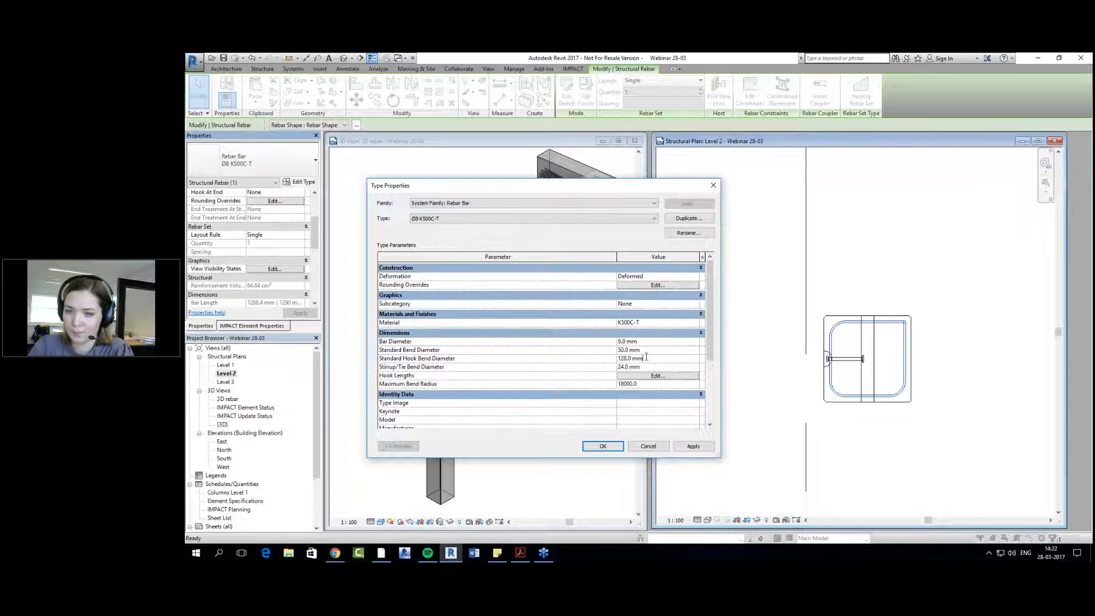
pyautogui.doubleClick(651, 358)
pyautogui.write('50')
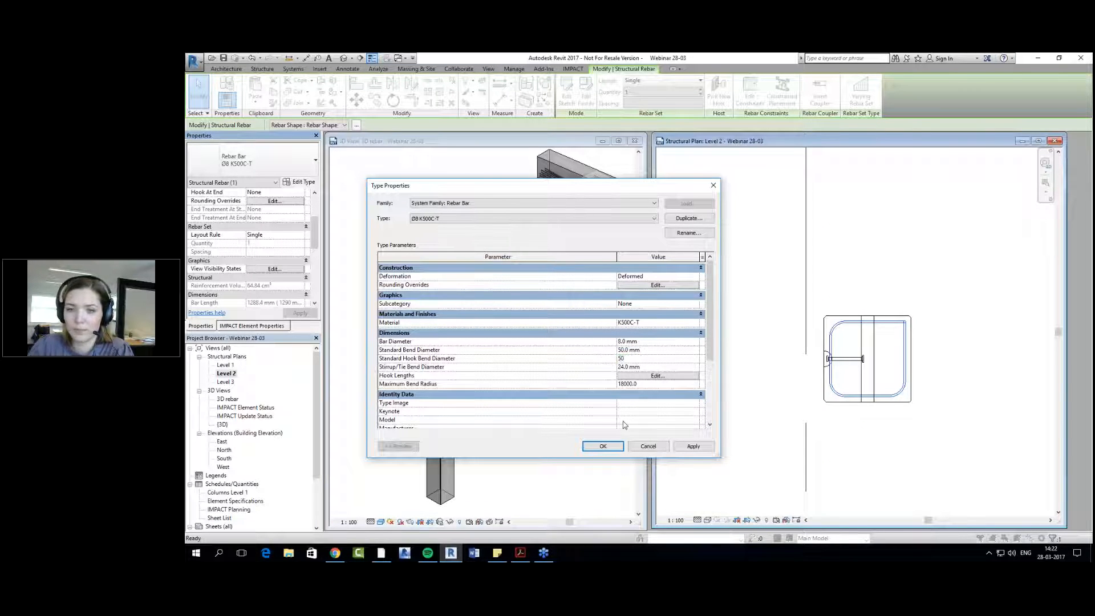
pyautogui.click(603, 447)
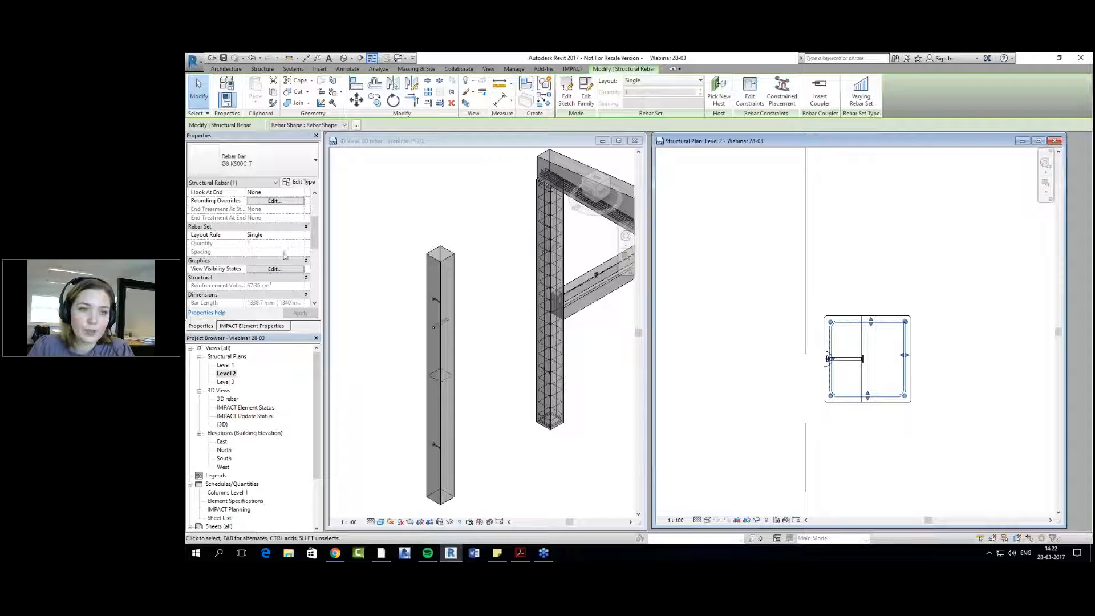
# Step: Set the selected stirrup's hook at end to Standard - 180 deg. and apply it
pyautogui.scroll(-1, 285, 222)
pyautogui.scroll(4, 273, 258)
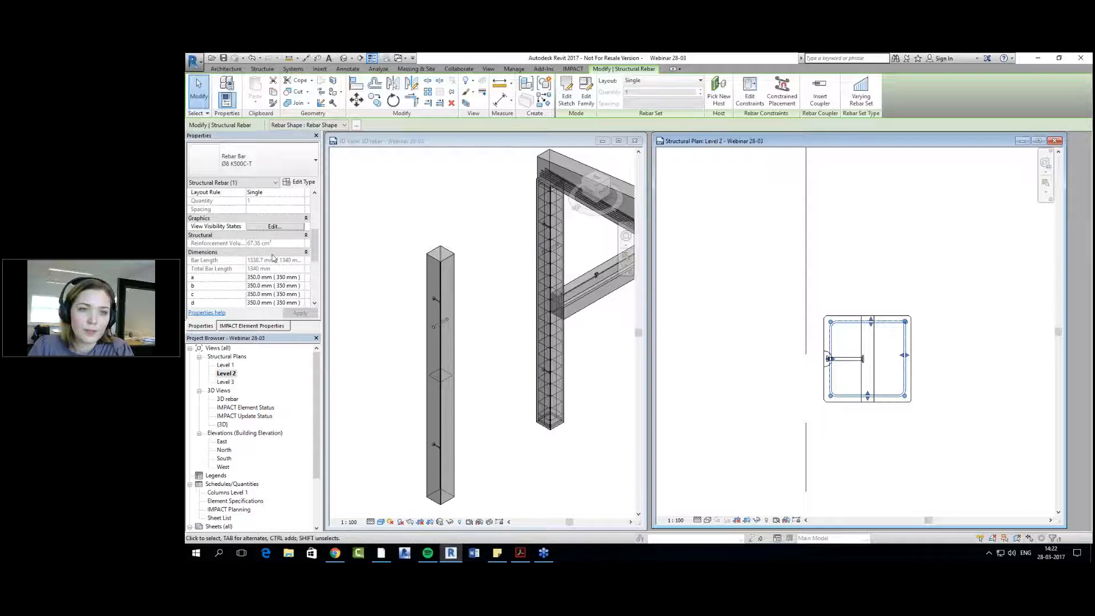
pyautogui.click(274, 260)
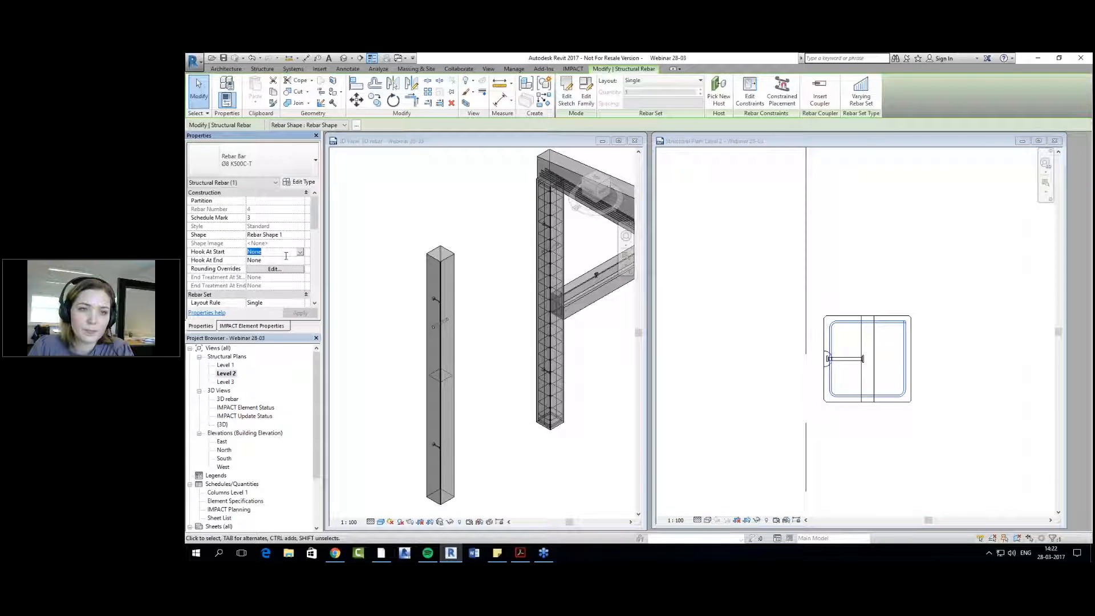
pyautogui.click(300, 260)
pyautogui.click(276, 276)
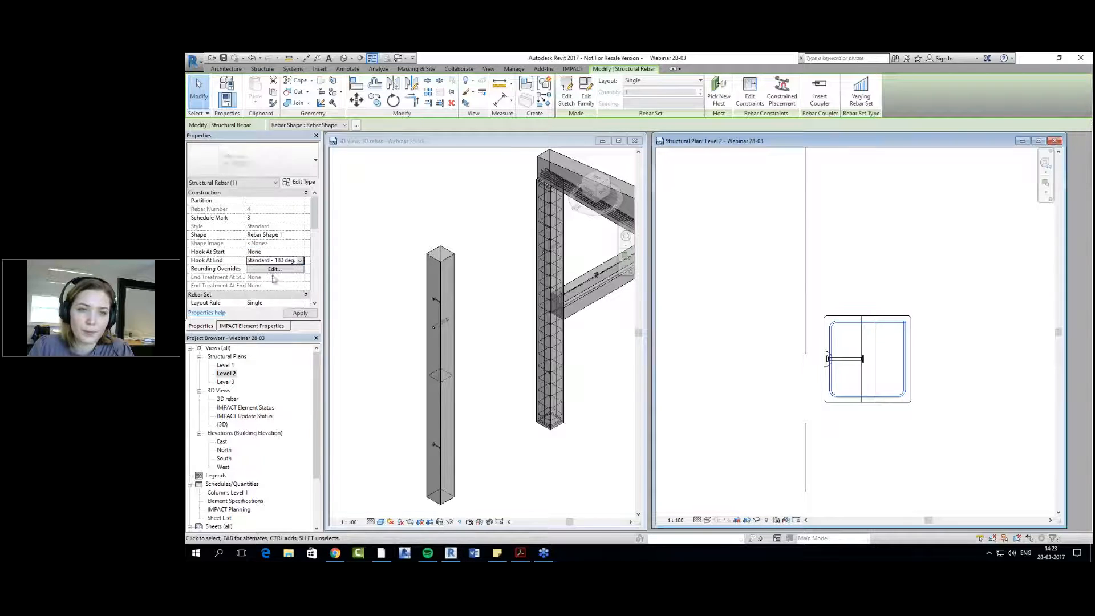
pyautogui.click(300, 313)
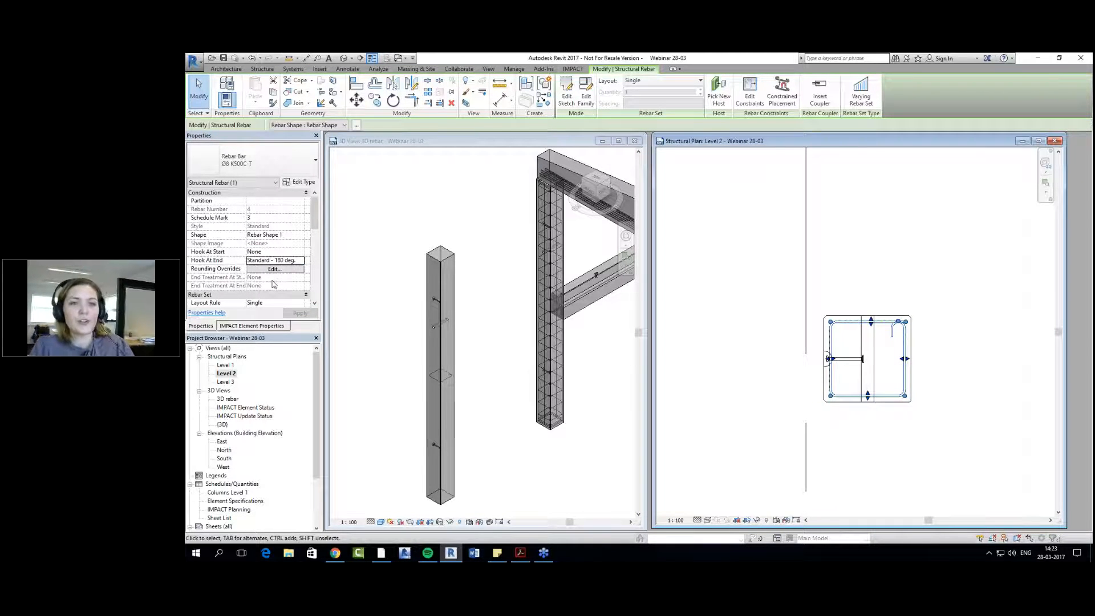
# Step: Remove the stirrup's end hook by setting it to None and apply the change
pyautogui.click(297, 260)
pyautogui.click(298, 260)
pyautogui.click(299, 260)
pyautogui.click(284, 268)
pyautogui.click(300, 314)
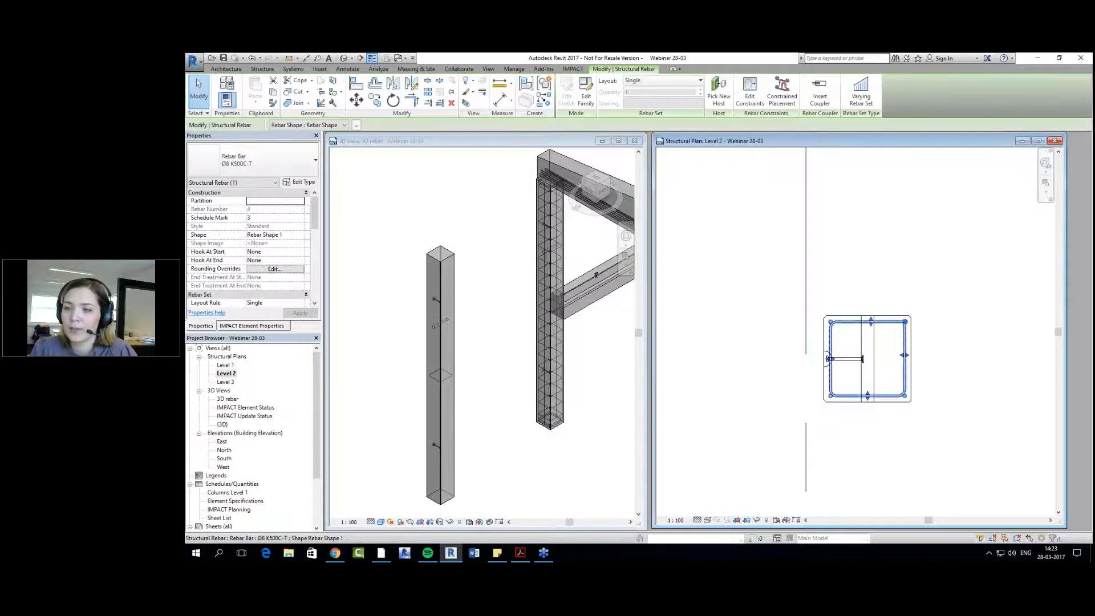
# Step: Distribute the stirrup along the column with a Maximum Spacing layout at 150 mm spacing
pyautogui.click(664, 81)
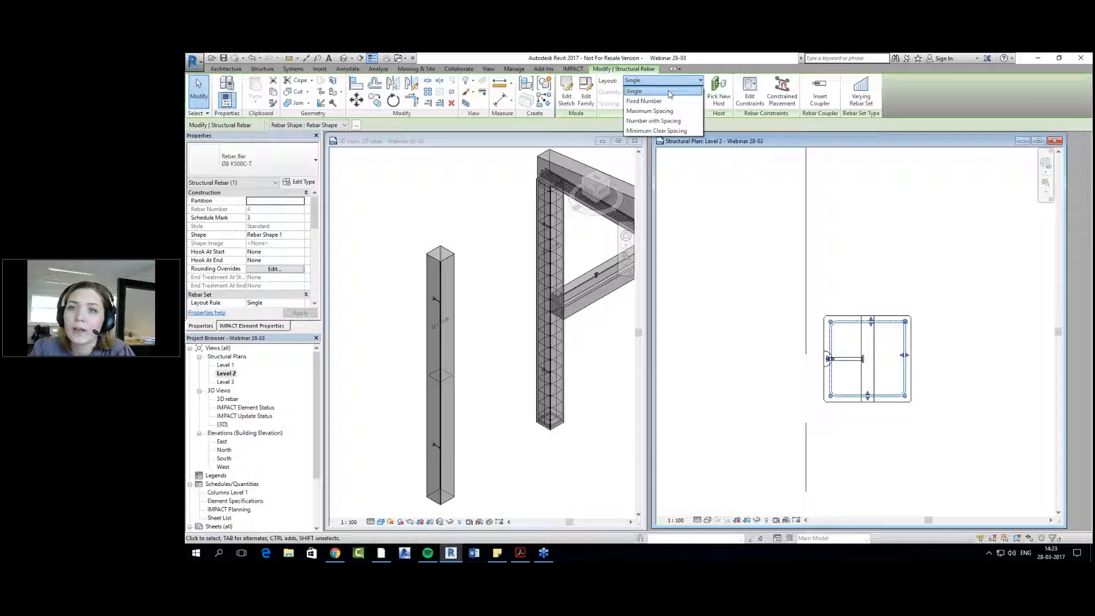
pyautogui.click(662, 111)
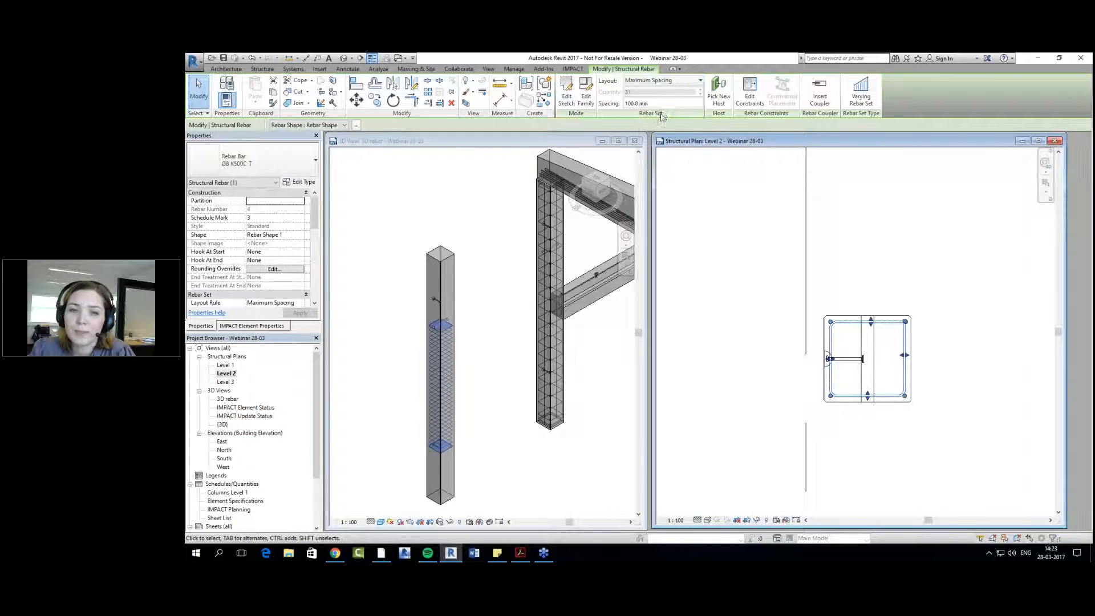
pyautogui.moveTo(656, 103); pyautogui.dragTo(623, 106)
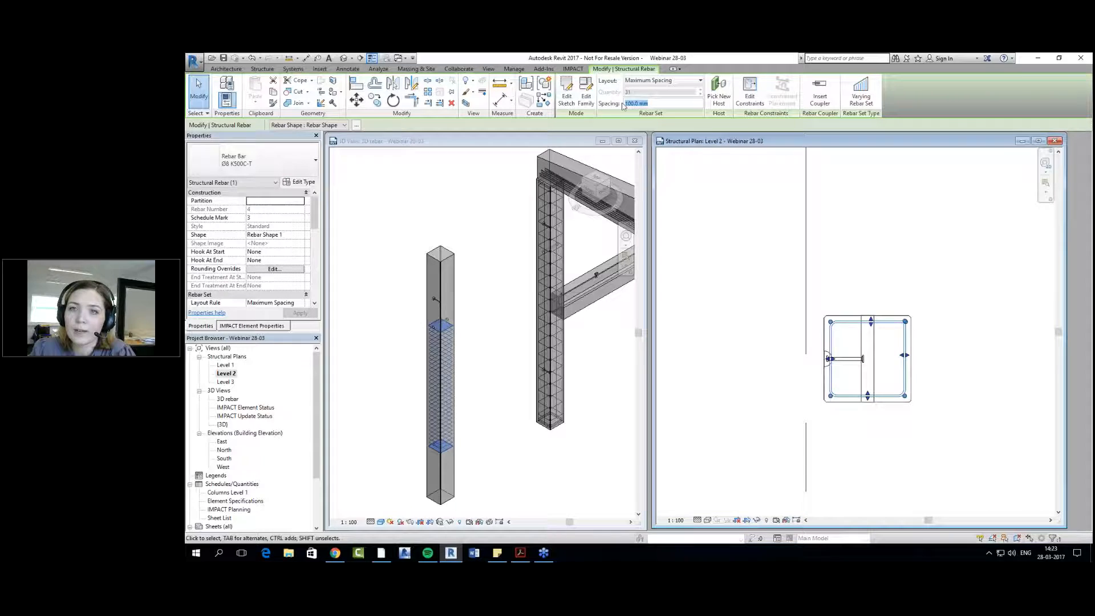
pyautogui.write('150')
pyautogui.press('Return')
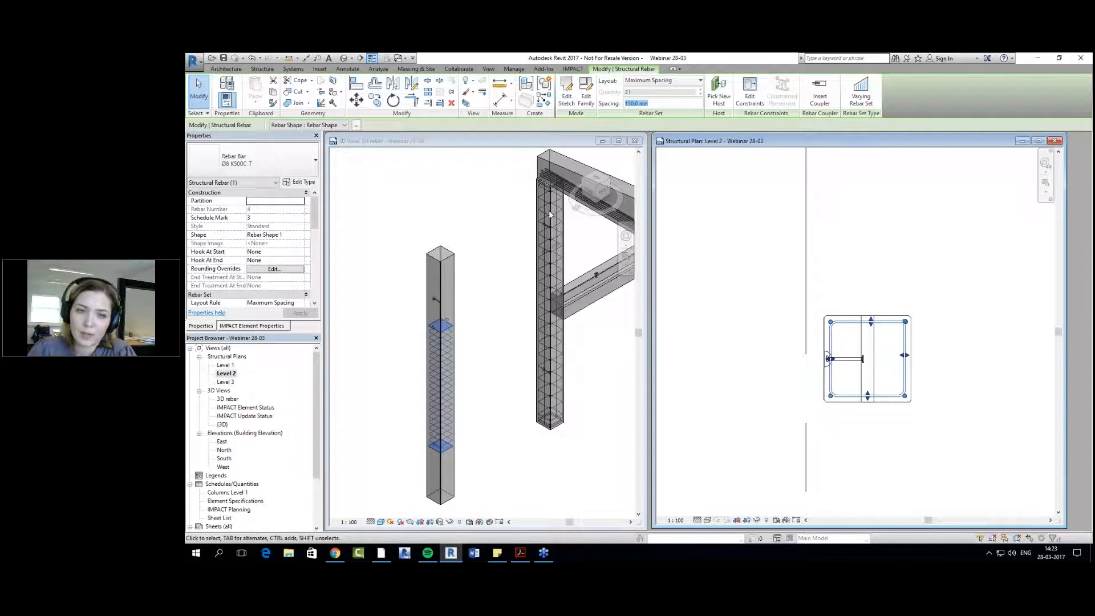
# Step: Extend the stirrup set's upper end to just below the column's top in the 3D view
pyautogui.click(476, 337)
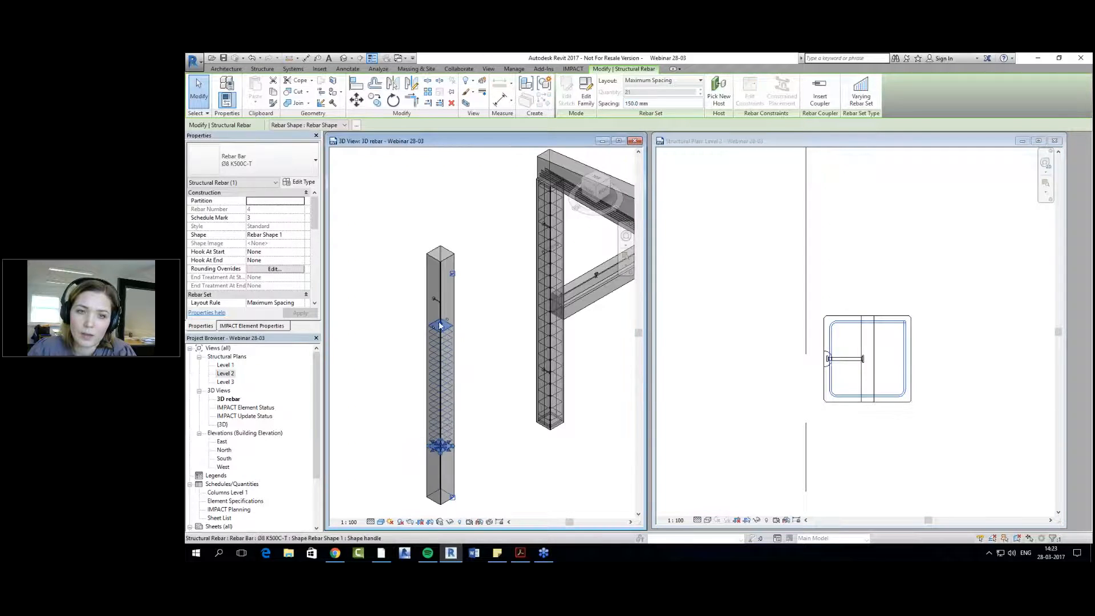
pyautogui.moveTo(446, 268); pyautogui.dragTo(446, 267)
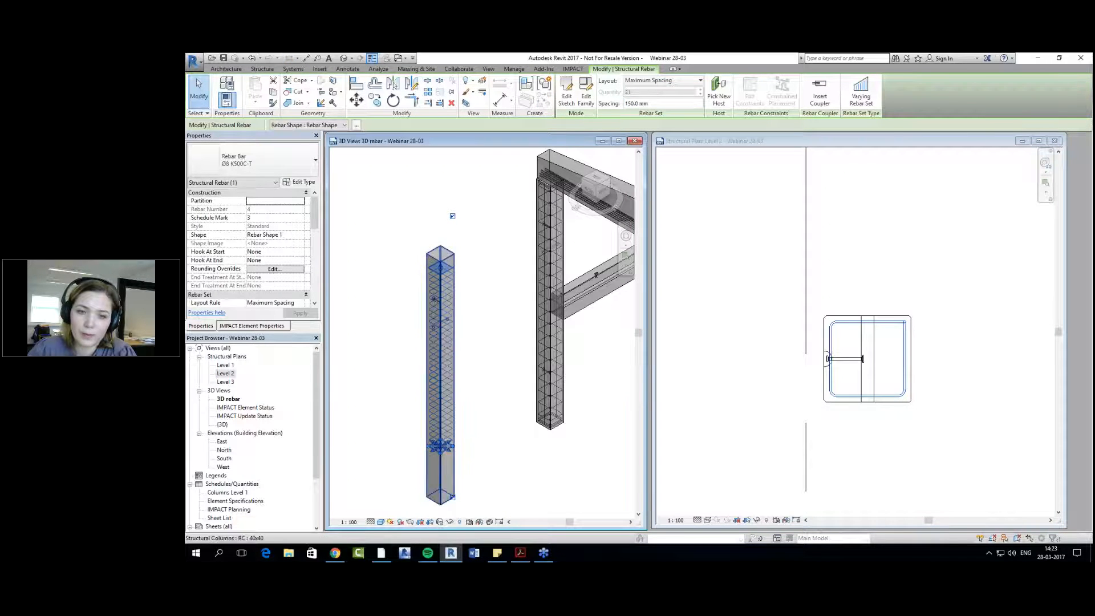
pyautogui.moveTo(438, 448); pyautogui.dragTo(439, 459)
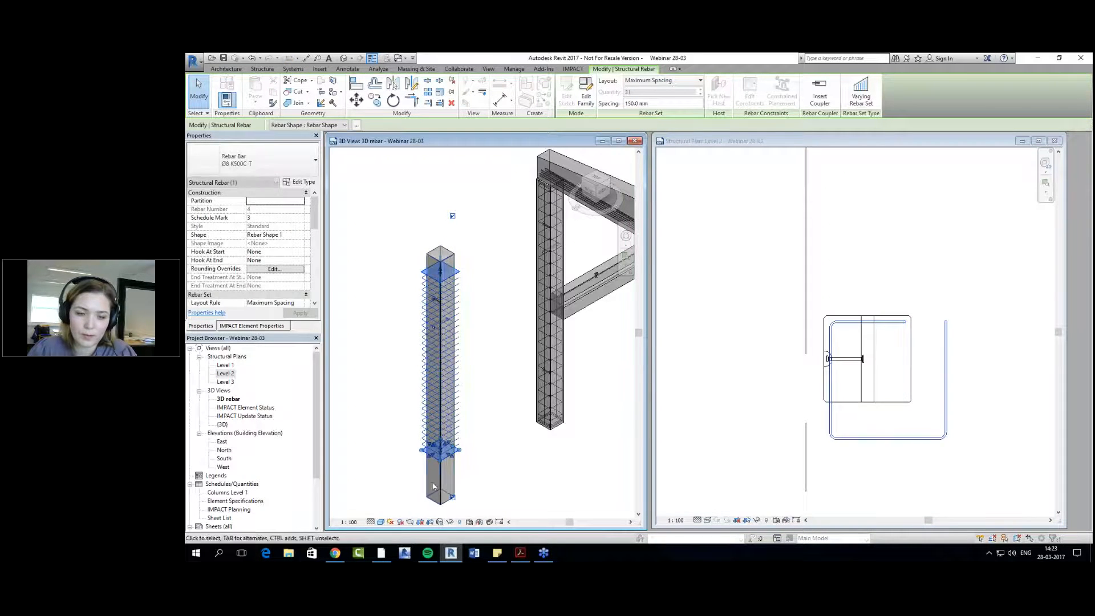
pyautogui.hotkey('ctrl', 'z')
pyautogui.scroll(1, 440, 458)
pyautogui.click(444, 447)
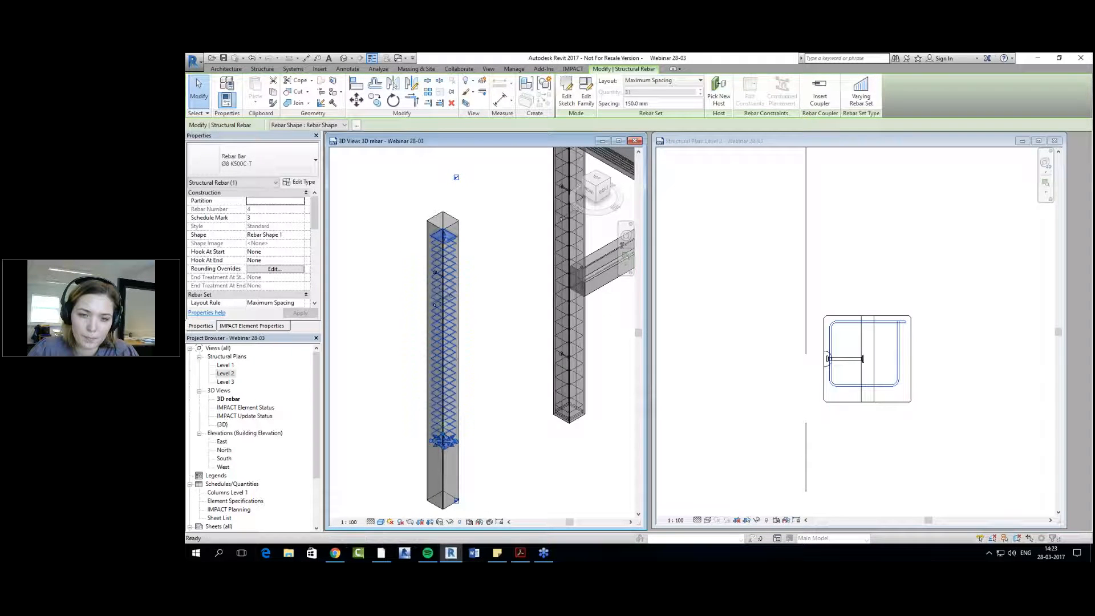
pyautogui.press('Escape')
# Step: Extend the stirrup set's lower end down to the column's base in the 3D view and deselect it
pyautogui.scroll(2, 443, 451)
pyautogui.click(449, 448)
pyautogui.moveTo(465, 458); pyautogui.dragTo(510, 307, button='middle')
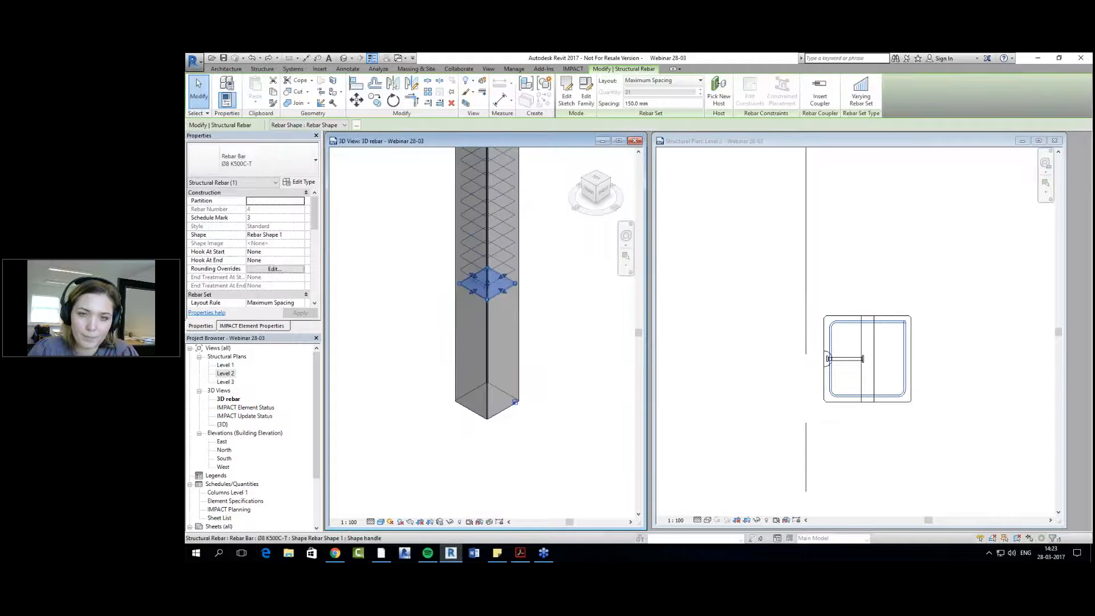
pyautogui.press('Escape')
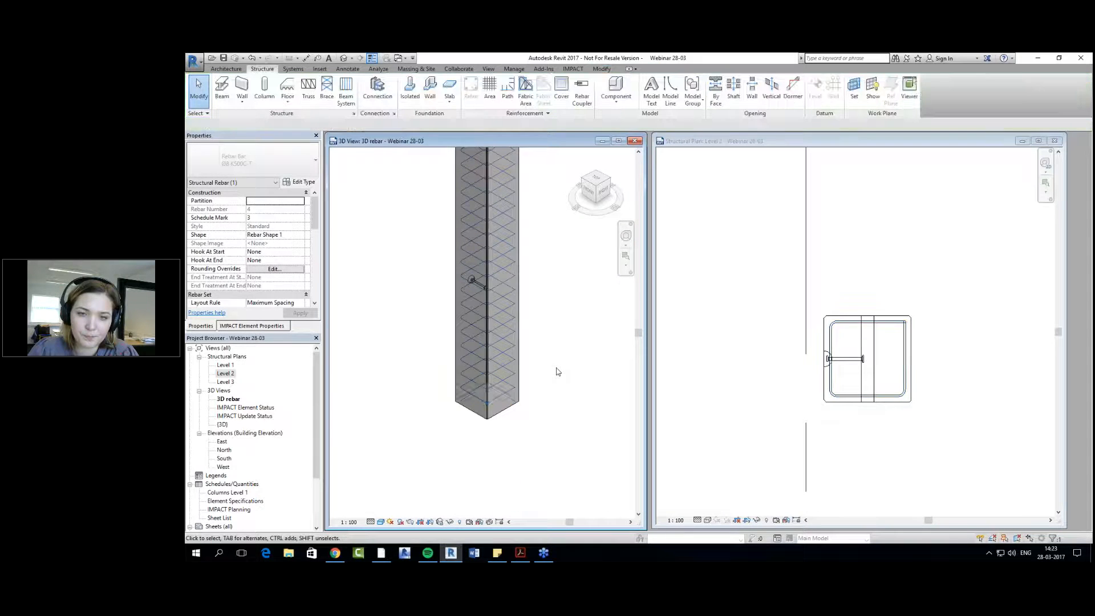
pyautogui.scroll(-4, 557, 372)
pyautogui.moveTo(494, 464); pyautogui.dragTo(523, 415, button='middle')
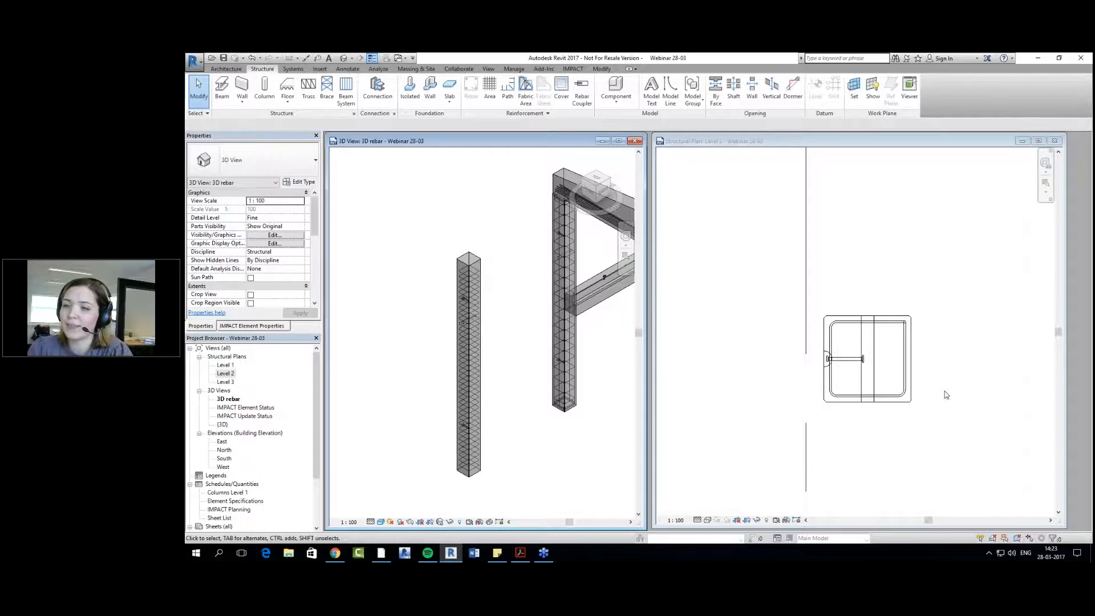
pyautogui.click(964, 380)
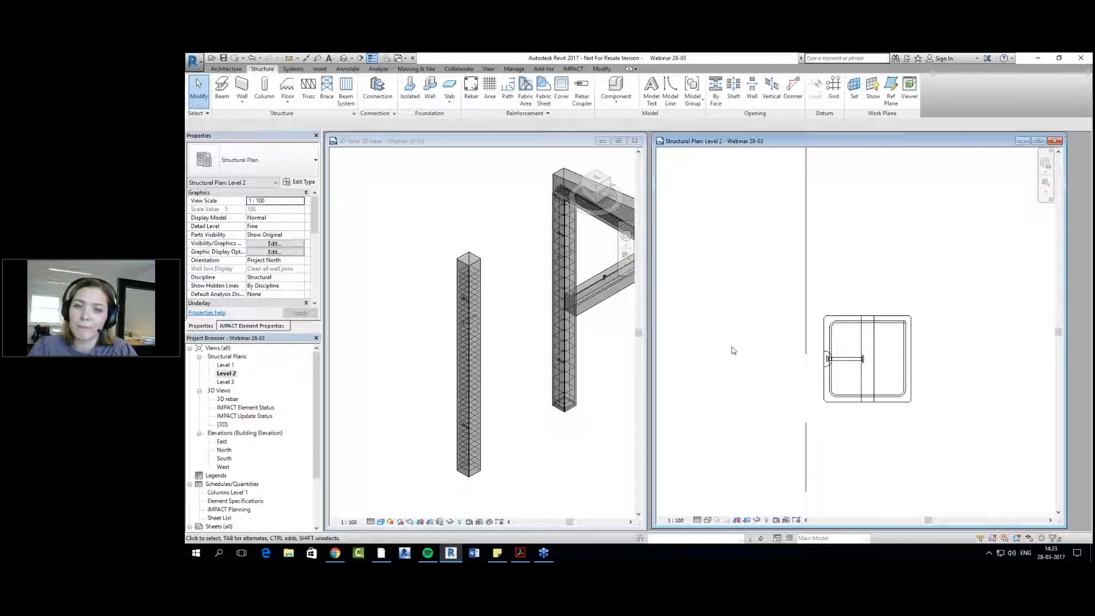
pyautogui.click(515, 442)
pyautogui.scroll(-1, 515, 442)
pyautogui.moveTo(515, 442); pyautogui.dragTo(523, 423, button='middle')
pyautogui.scroll(1, 523, 423)
pyautogui.click(486, 441)
pyautogui.click(508, 453)
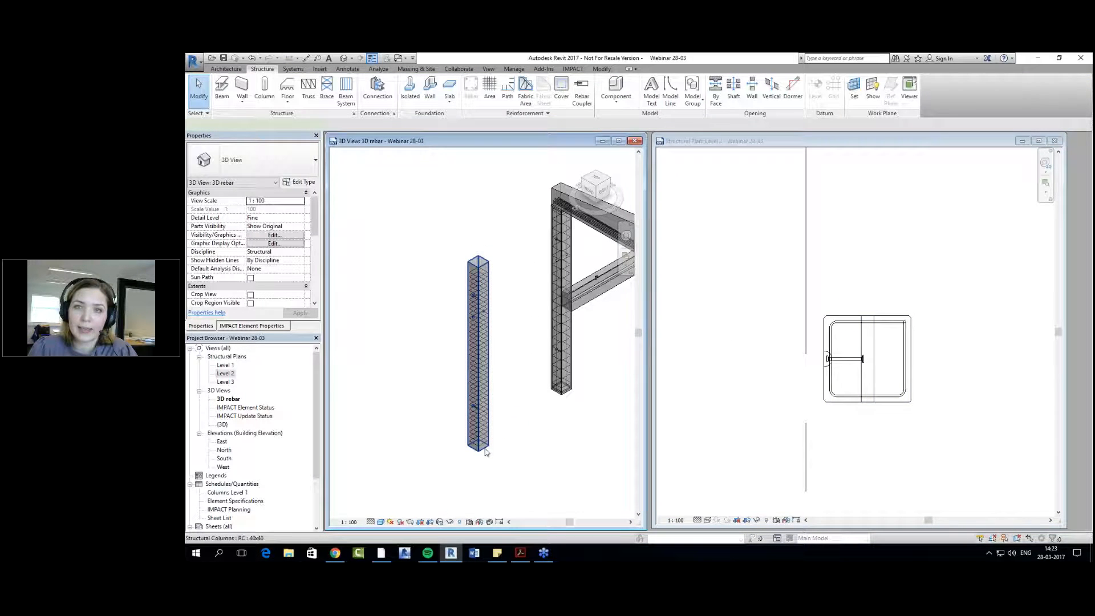
# Step: Open the IMPACT rebar configuration for the freestanding RC column and select its Rebar1 entry
pyautogui.click(482, 447)
pyautogui.click(573, 69)
pyautogui.click(459, 103)
pyautogui.click(466, 118)
pyautogui.click(482, 285)
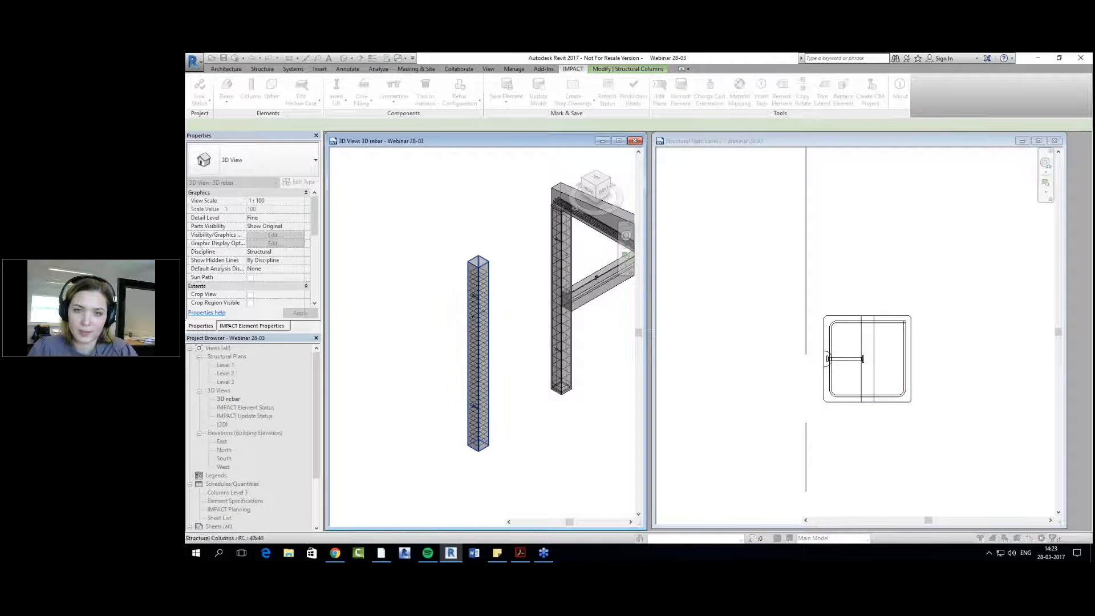
pyautogui.click(570, 222)
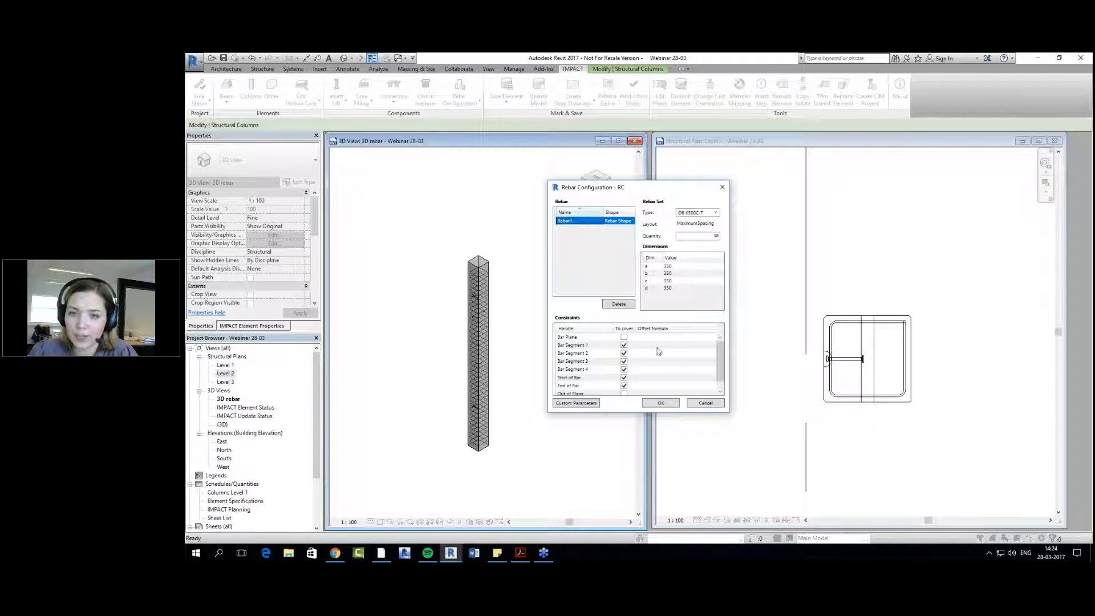
# Step: Review the rebar's dimensions a to d and the available bar types in the rebar configuration
pyautogui.click(679, 273)
pyautogui.click(679, 281)
pyautogui.click(678, 288)
pyautogui.click(677, 282)
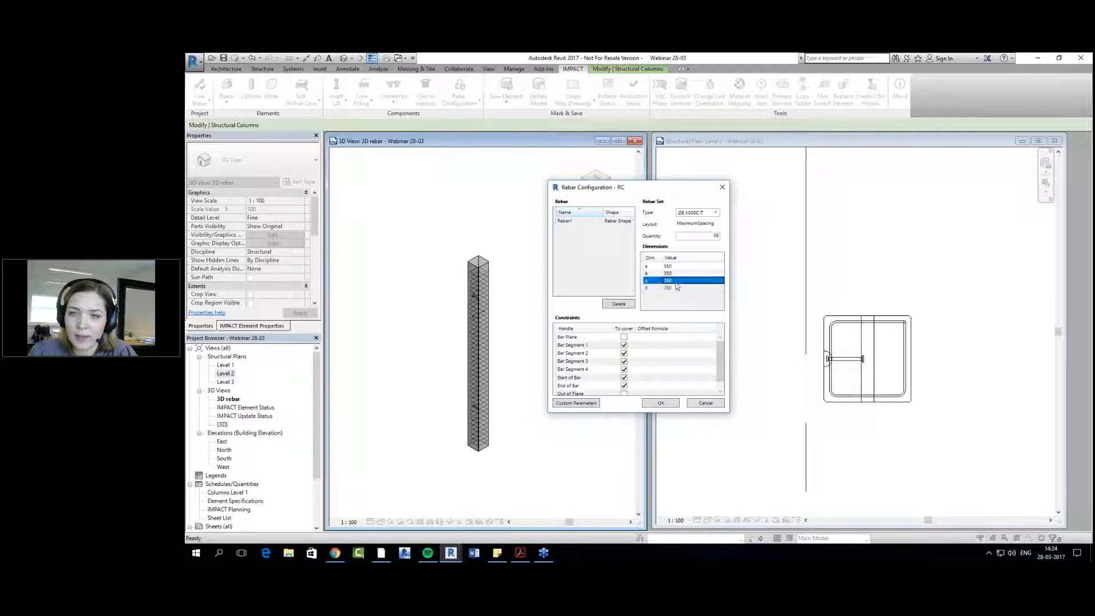
pyautogui.click(678, 274)
pyautogui.click(677, 267)
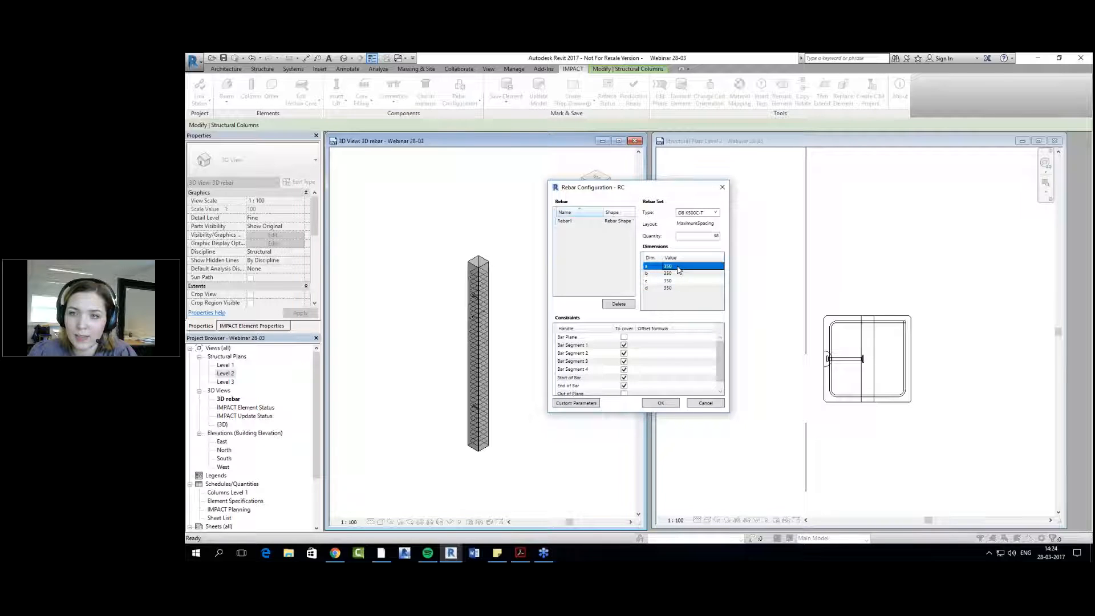
pyautogui.click(705, 214)
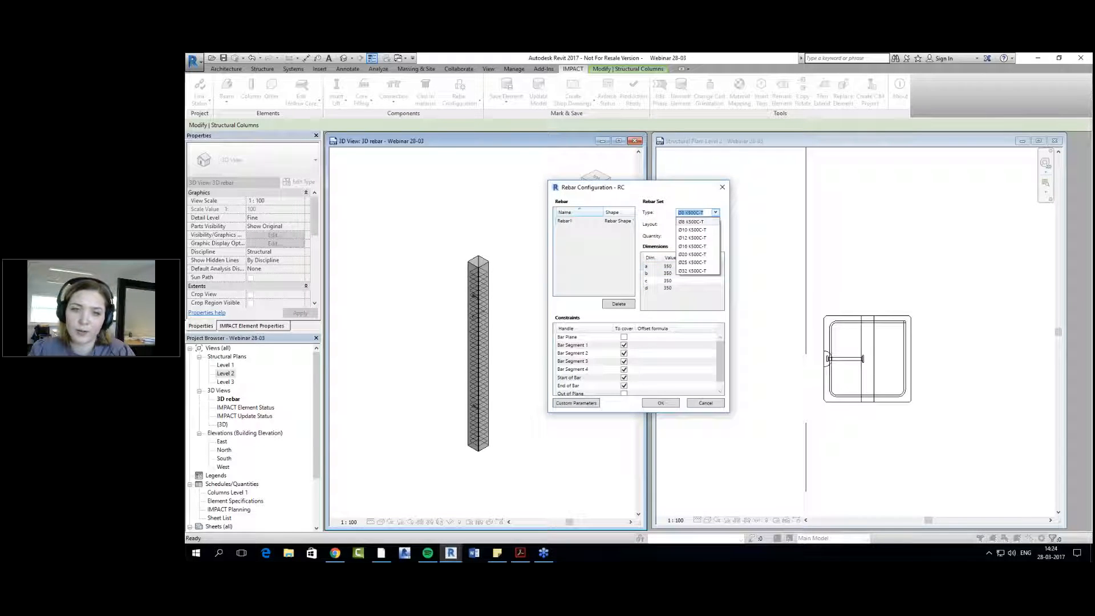
pyautogui.click(712, 199)
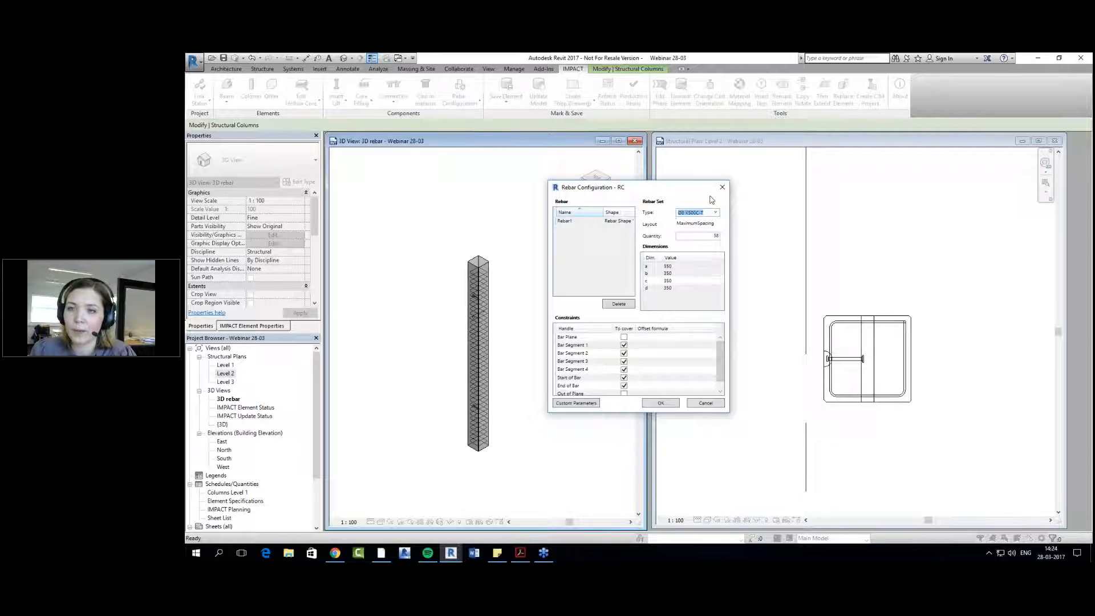
# Step: Accept the rebar configuration and choose the IMPACT\Standard\1100\1100\Revit\elements\columns folder as its save location
pyautogui.click(660, 403)
pyautogui.click(670, 200)
pyautogui.click(642, 201)
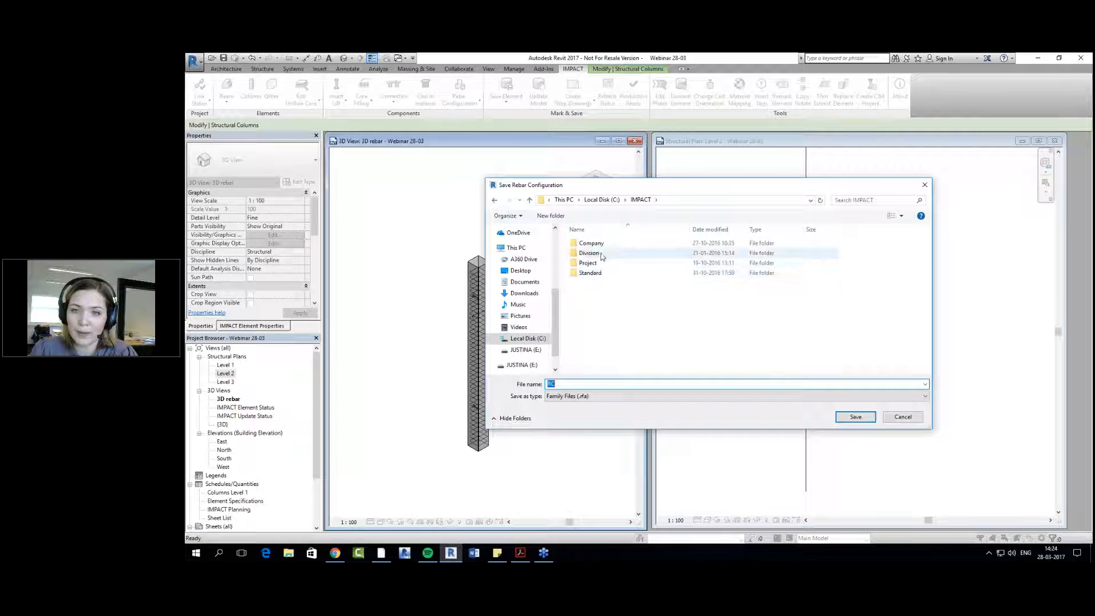
pyautogui.doubleClick(597, 275)
pyautogui.doubleClick(596, 265)
pyautogui.doubleClick(591, 244)
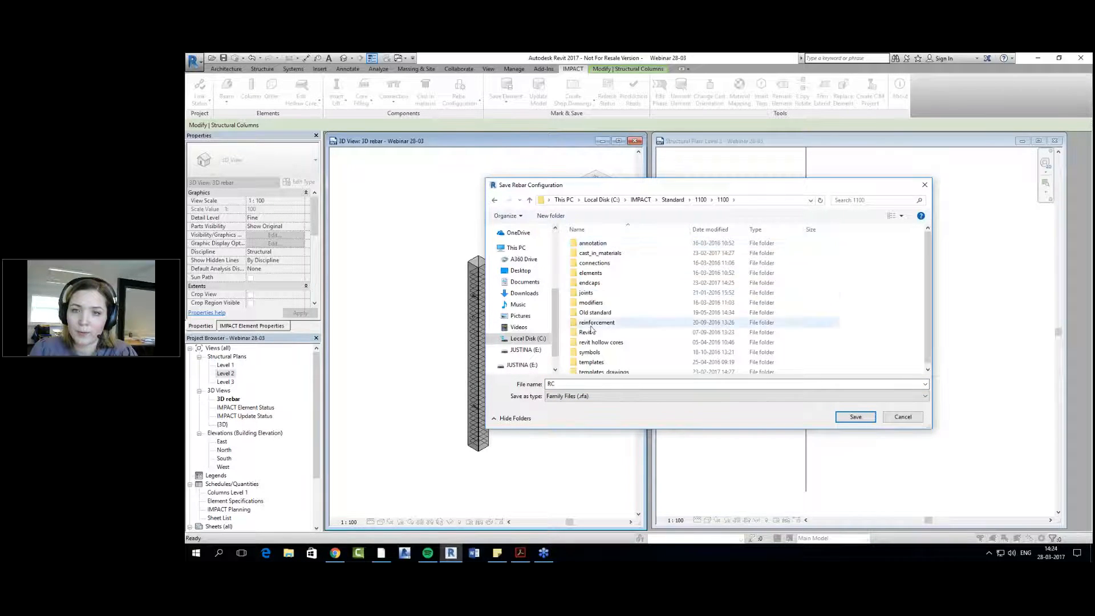
pyautogui.doubleClick(599, 329)
pyautogui.doubleClick(603, 272)
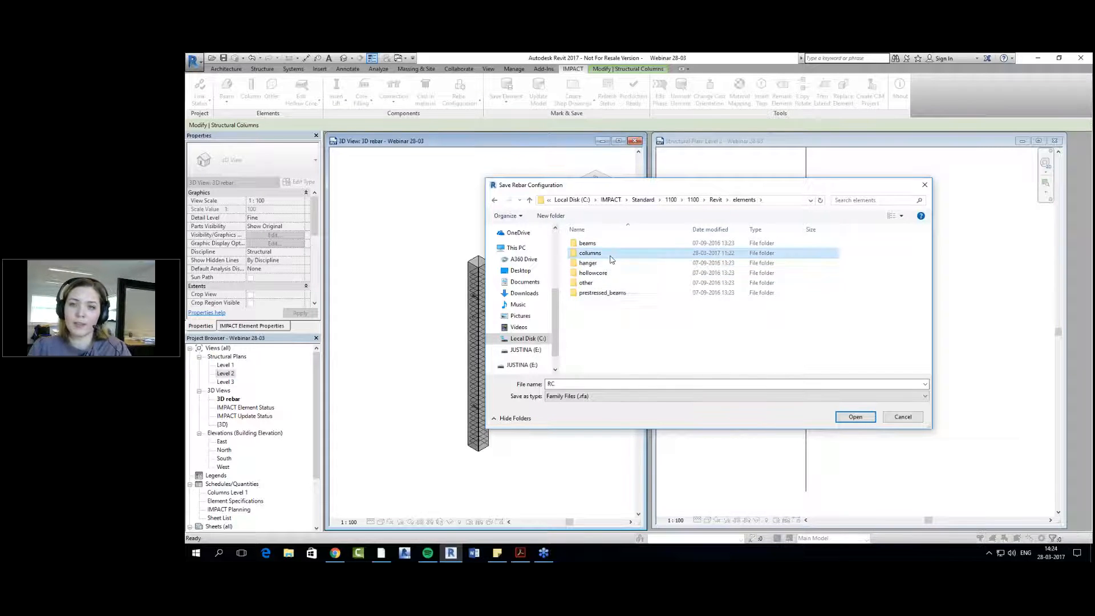
pyautogui.doubleClick(601, 253)
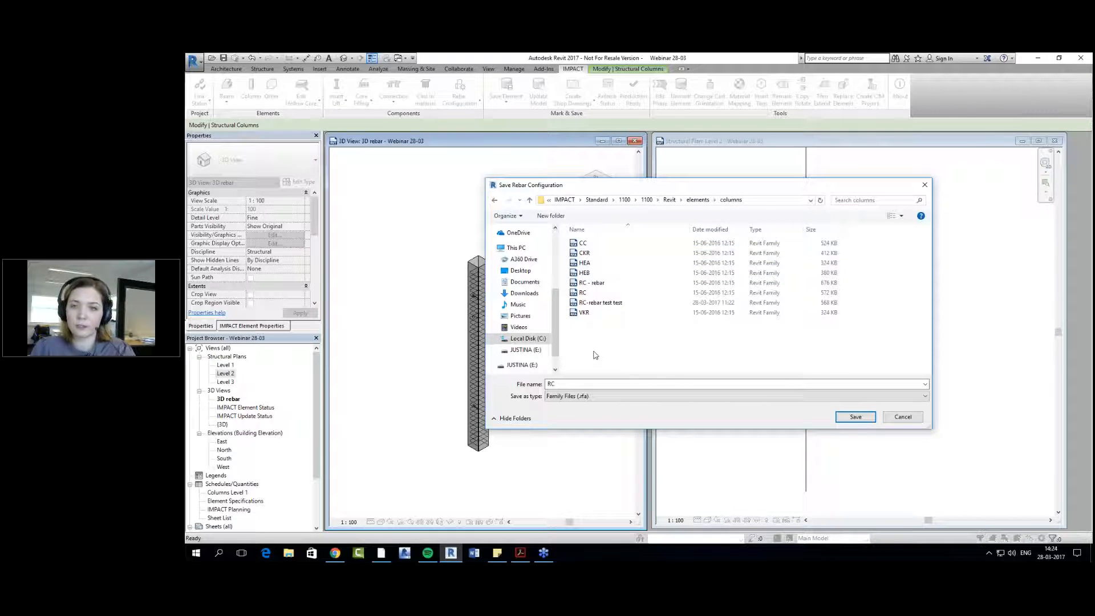
# Step: Save the rebar configuration as a family file with a name beginning "RC - test config"
pyautogui.click(590, 385)
pyautogui.write('- ')
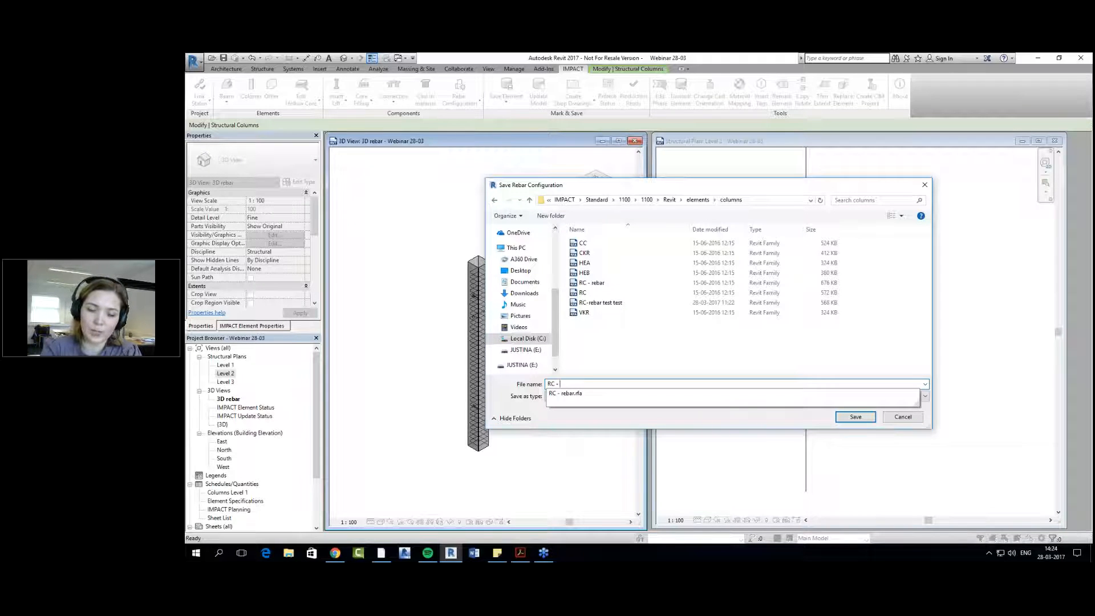
pyautogui.write('test con')
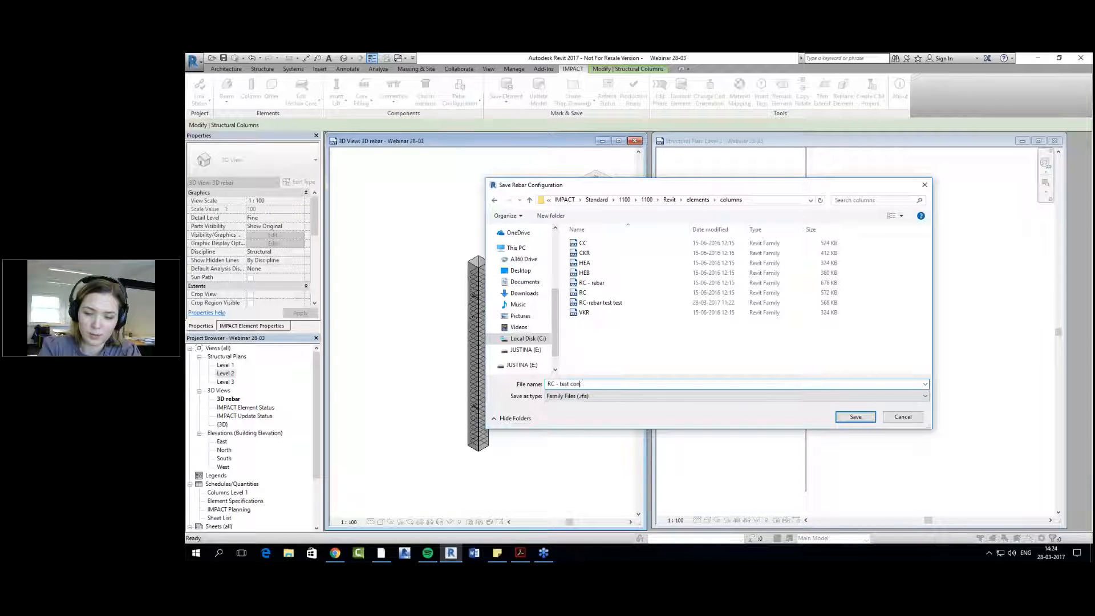
pyautogui.press('BackSpace')
pyautogui.press('BackSpace')
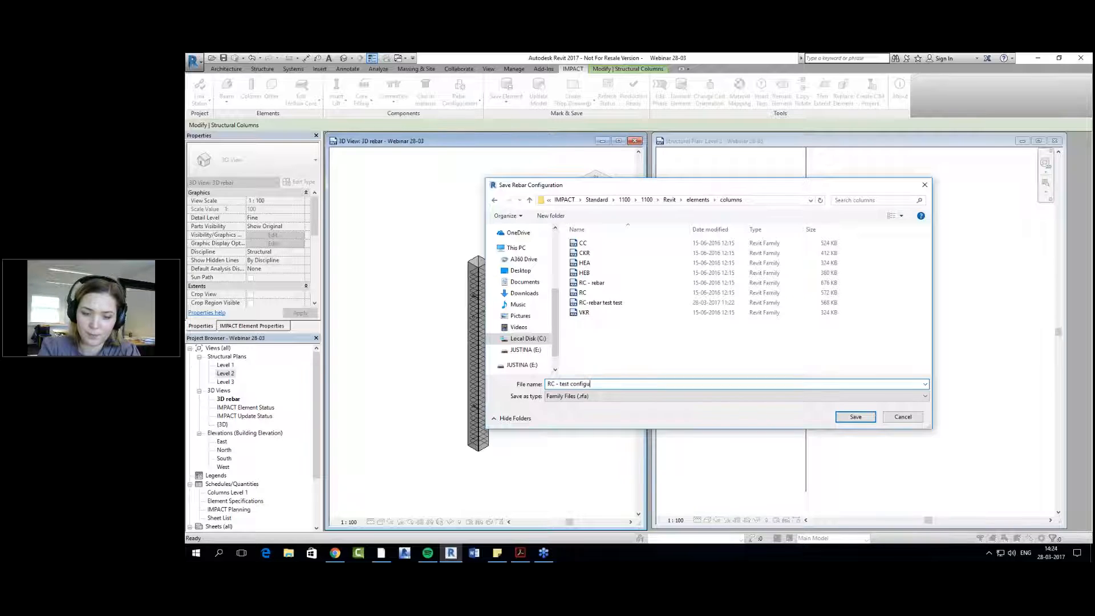
pyautogui.click(856, 417)
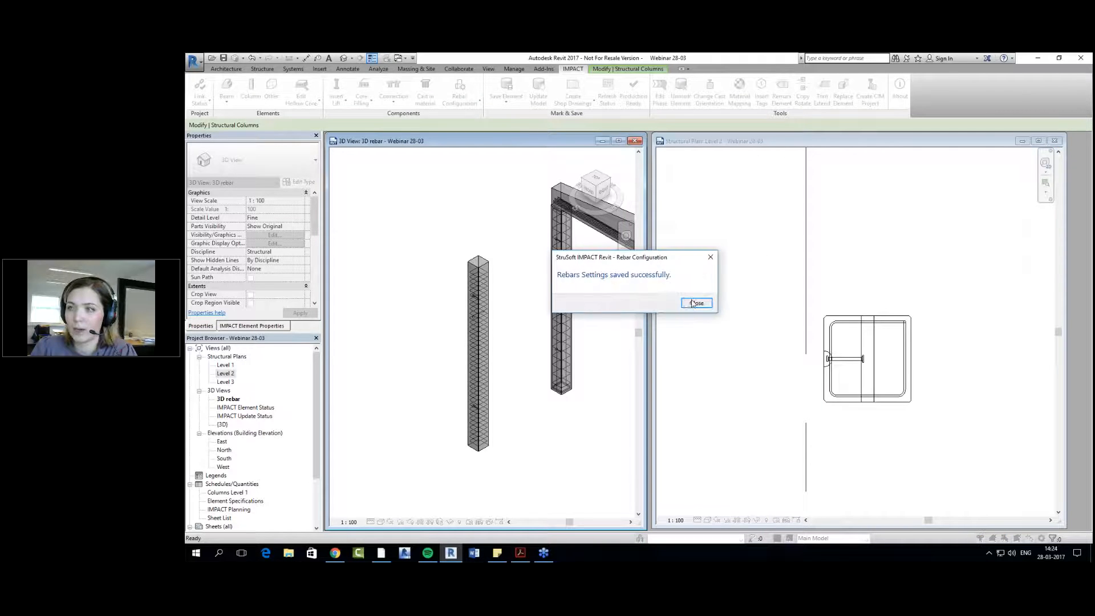
# Step: Close the save confirmation and the Level 2 structural plan, and maximize the 3D rebar view to show the whole model
pyautogui.click(696, 303)
pyautogui.click(1055, 141)
pyautogui.click(618, 141)
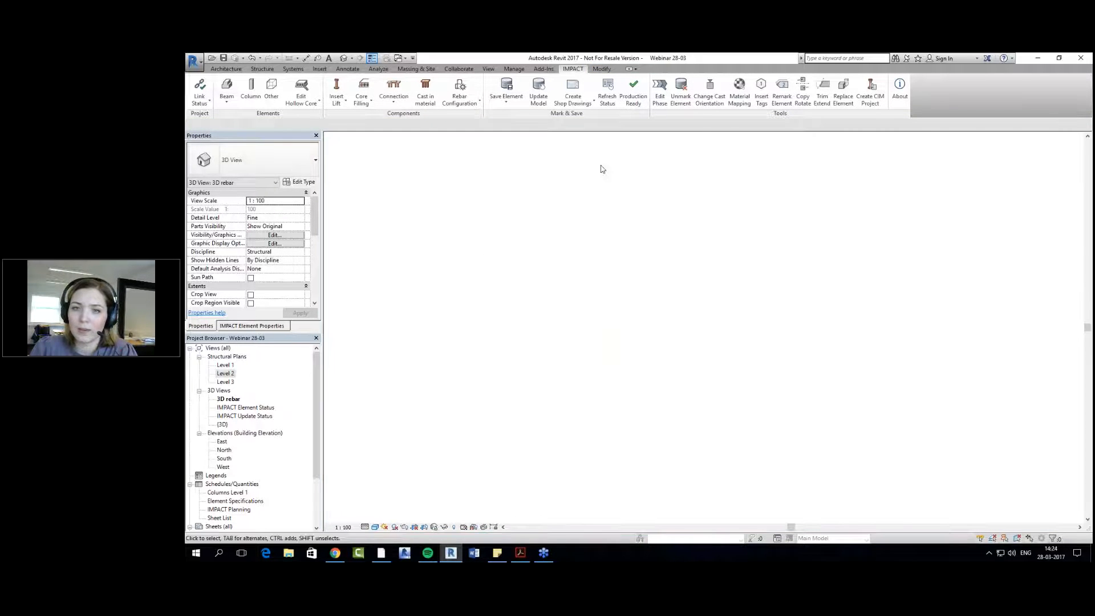
pyautogui.scroll(-3, 558, 374)
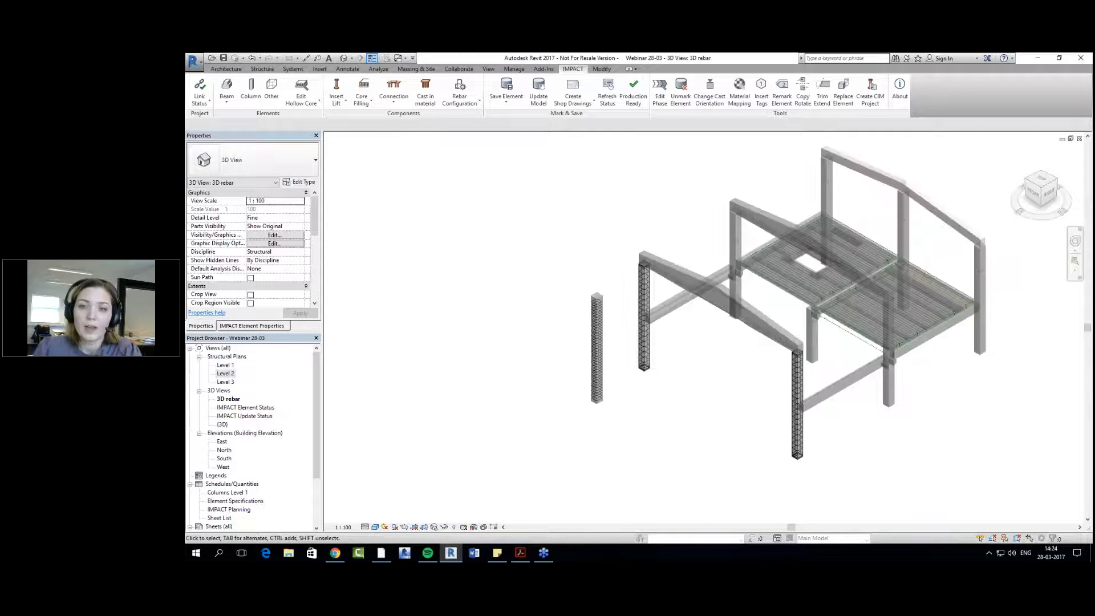
# Step: Place an IMPACT column of family RC - test configuration, type 40x40, in front of the existing freestanding column
pyautogui.click(251, 87)
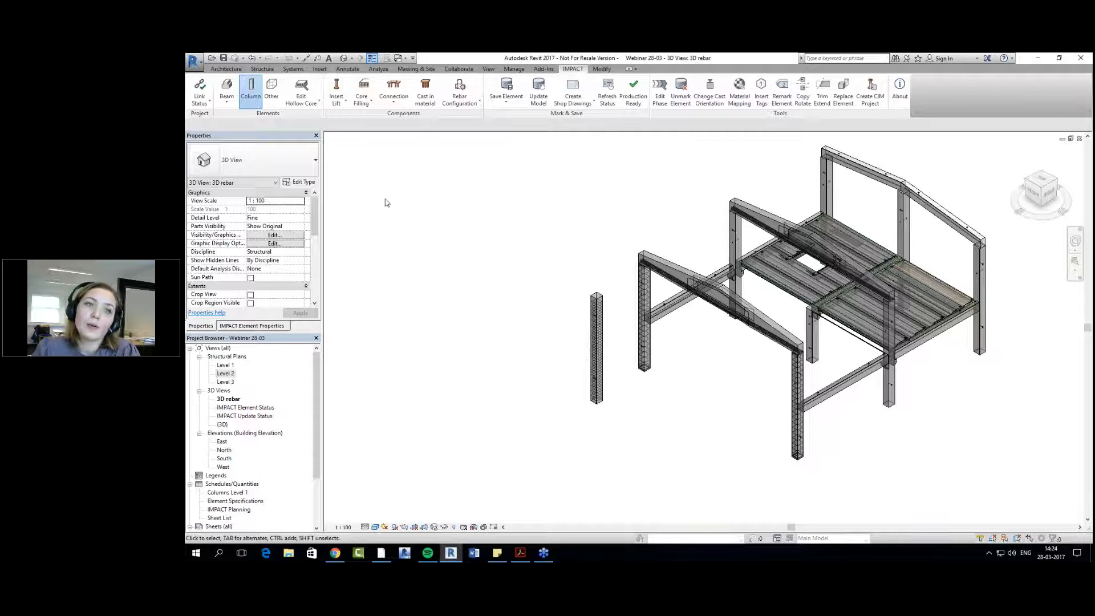
pyautogui.click(614, 285)
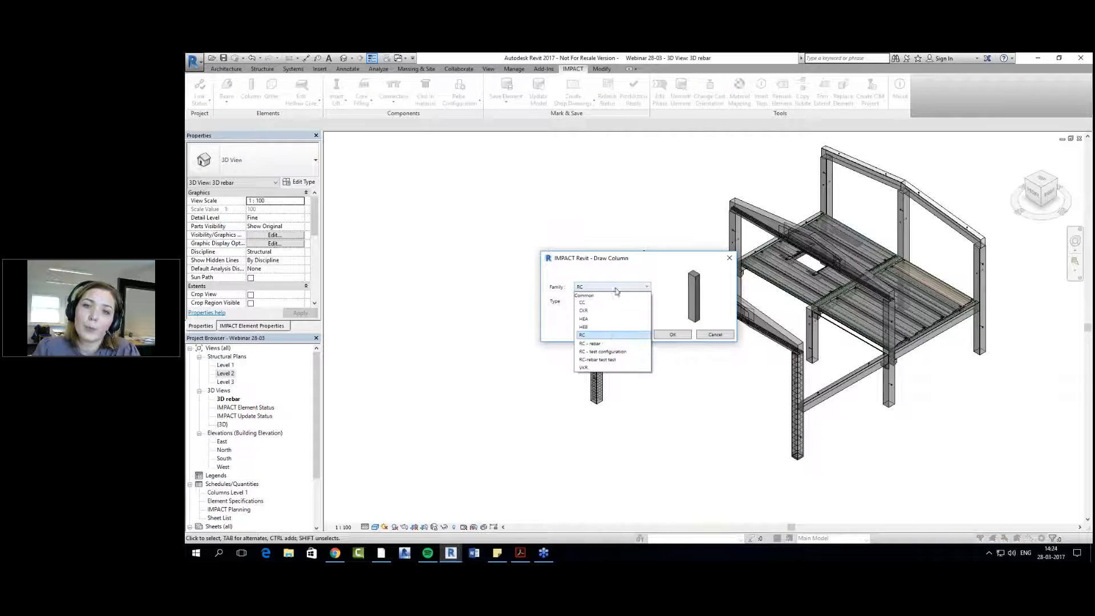
pyautogui.click(594, 352)
pyautogui.click(627, 302)
pyautogui.click(620, 322)
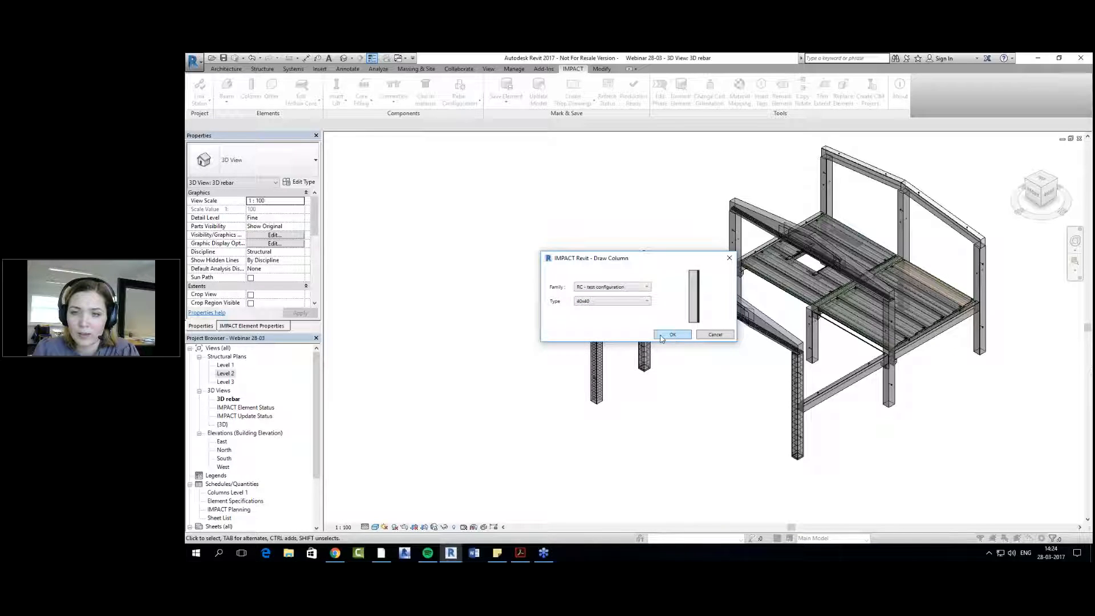
pyautogui.click(670, 336)
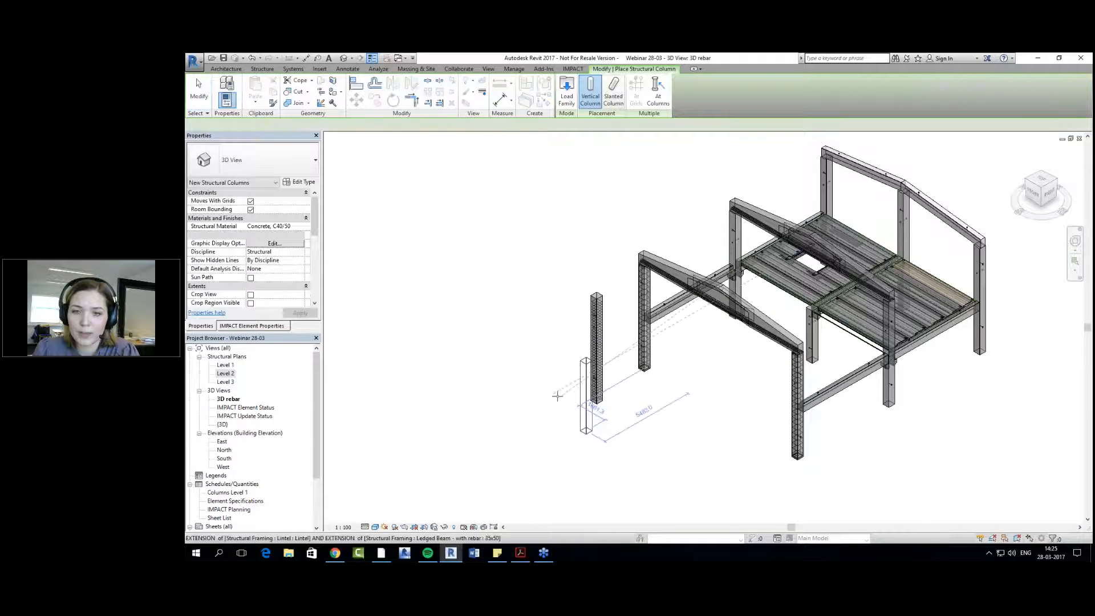
pyautogui.click(569, 392)
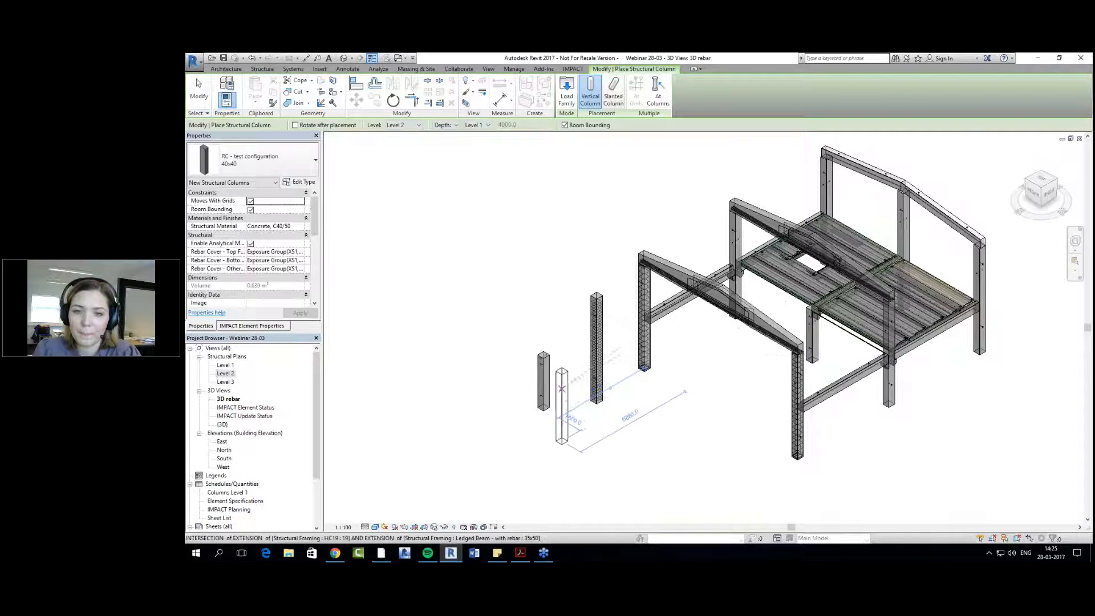
pyautogui.press('Escape')
# Step: Set the new column's top level to Level 3 and update its lifts to the changed length
pyautogui.click(272, 227)
pyautogui.click(301, 227)
pyautogui.click(283, 251)
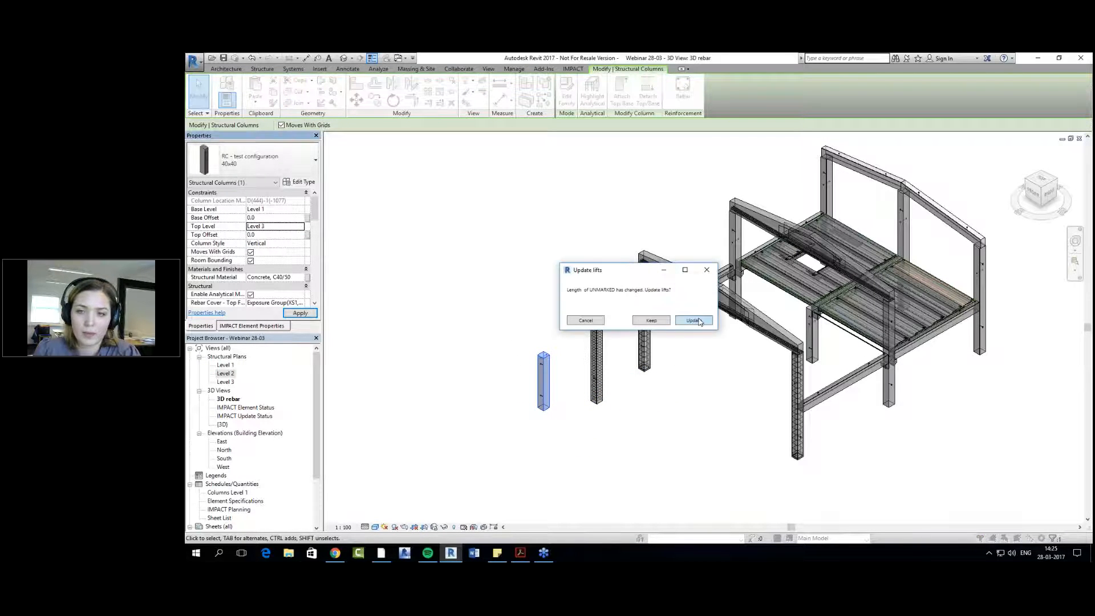
pyautogui.click(692, 320)
# Step: Insert the family's configured Rebar1 reinforcement into the new column, accepting its preset bar type, quantity and spacing
pyautogui.click(604, 399)
pyautogui.click(545, 363)
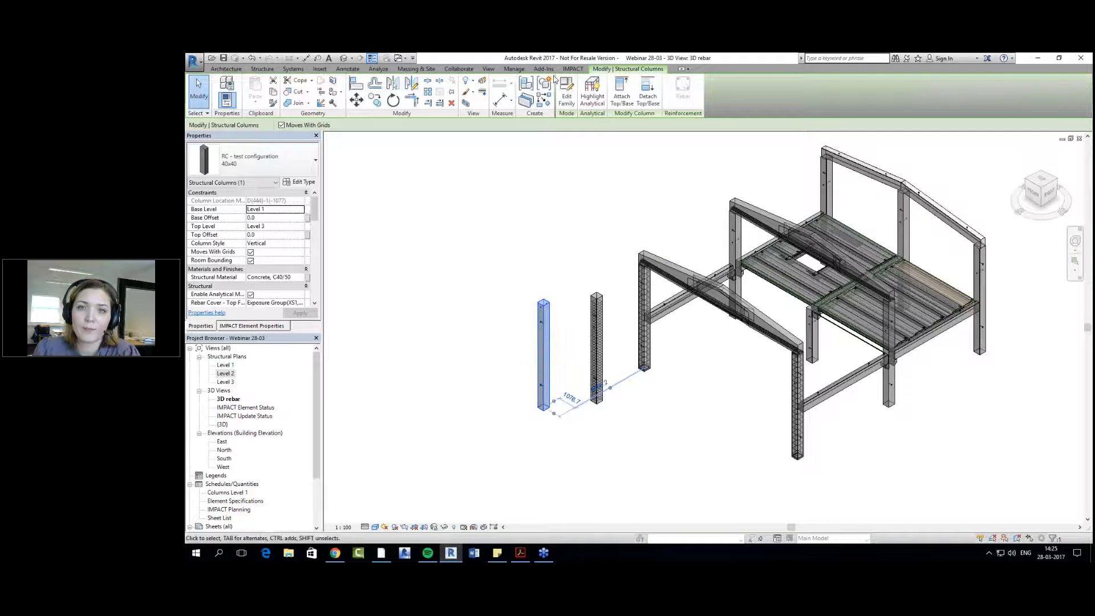
pyautogui.click(473, 104)
pyautogui.click(477, 138)
pyautogui.moveTo(654, 244); pyautogui.dragTo(752, 241)
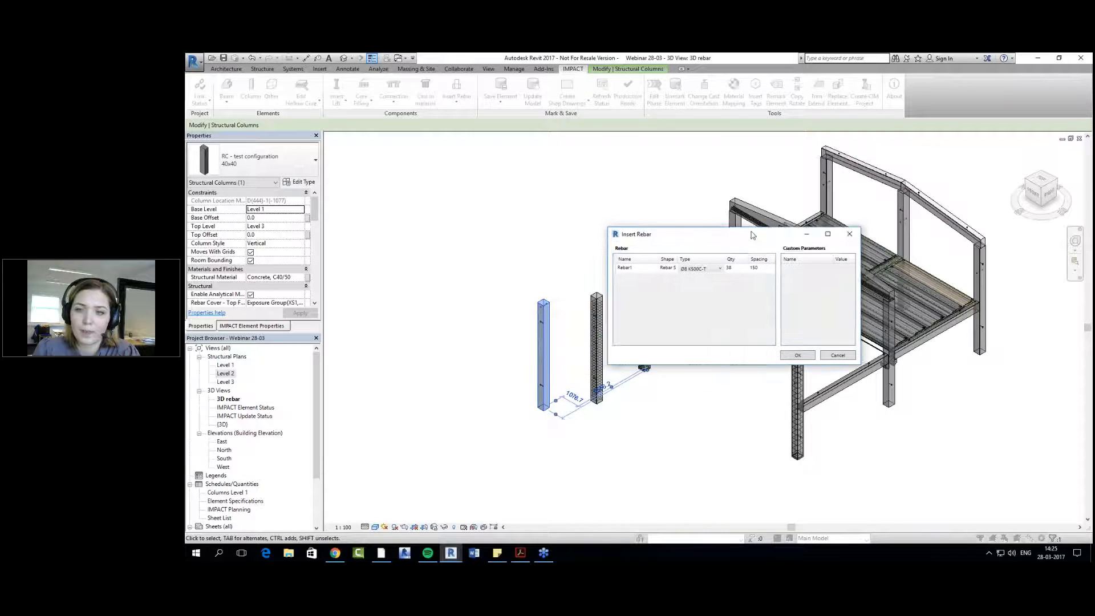
pyautogui.click(655, 268)
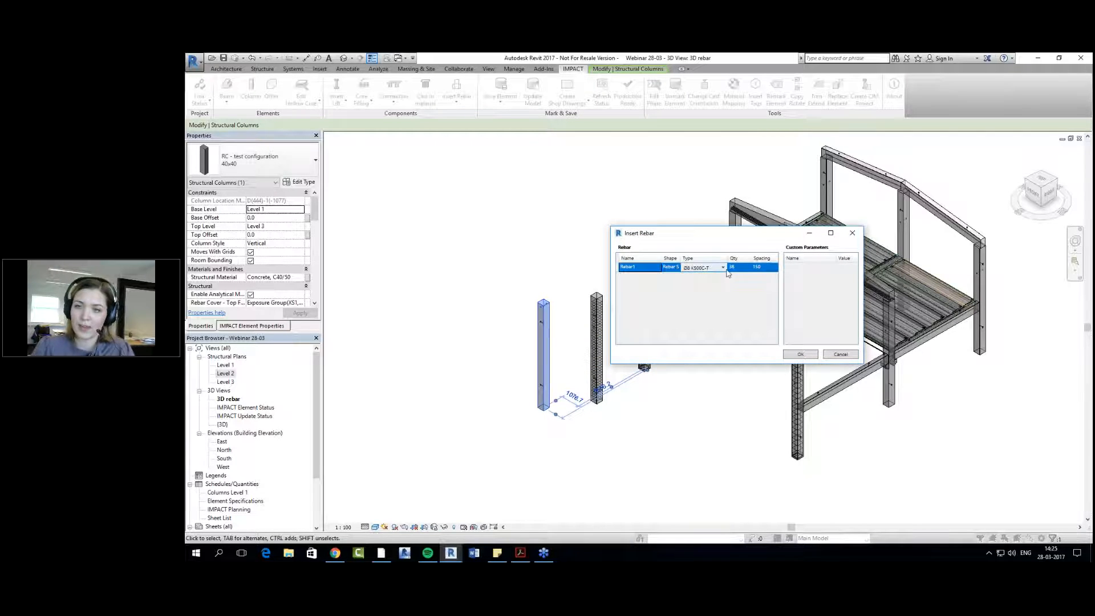
pyautogui.click(713, 269)
pyautogui.click(713, 269)
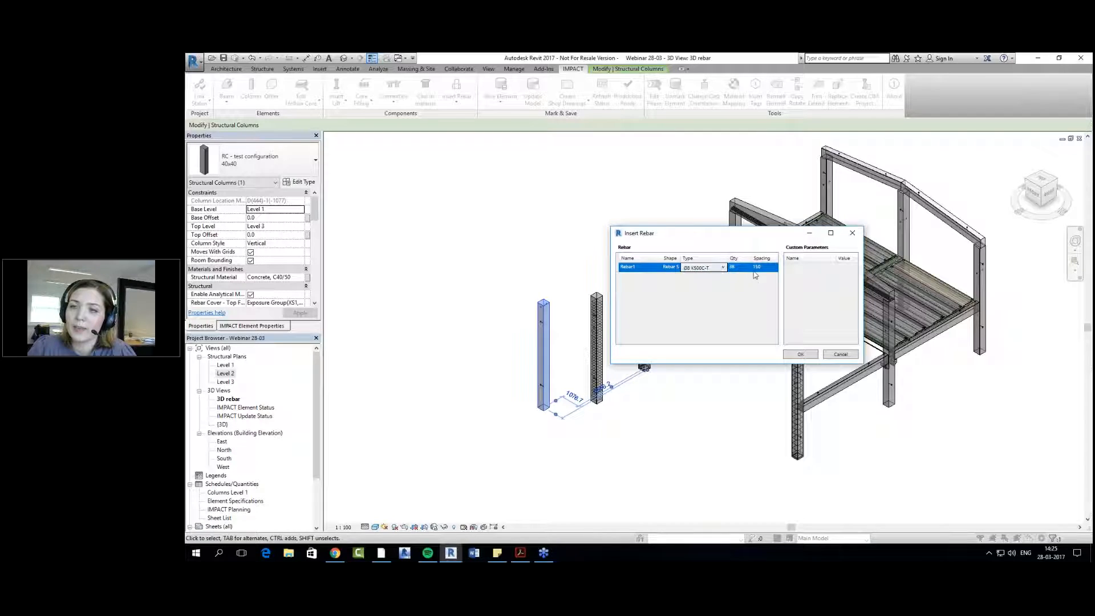
pyautogui.click(800, 355)
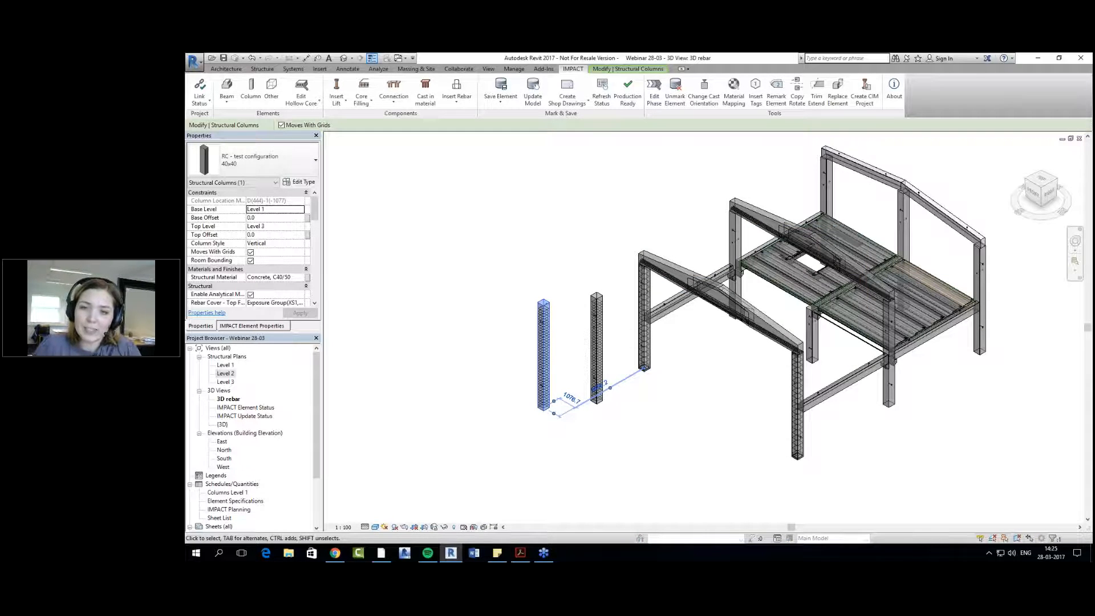
pyautogui.click(518, 340)
pyautogui.scroll(3, 567, 394)
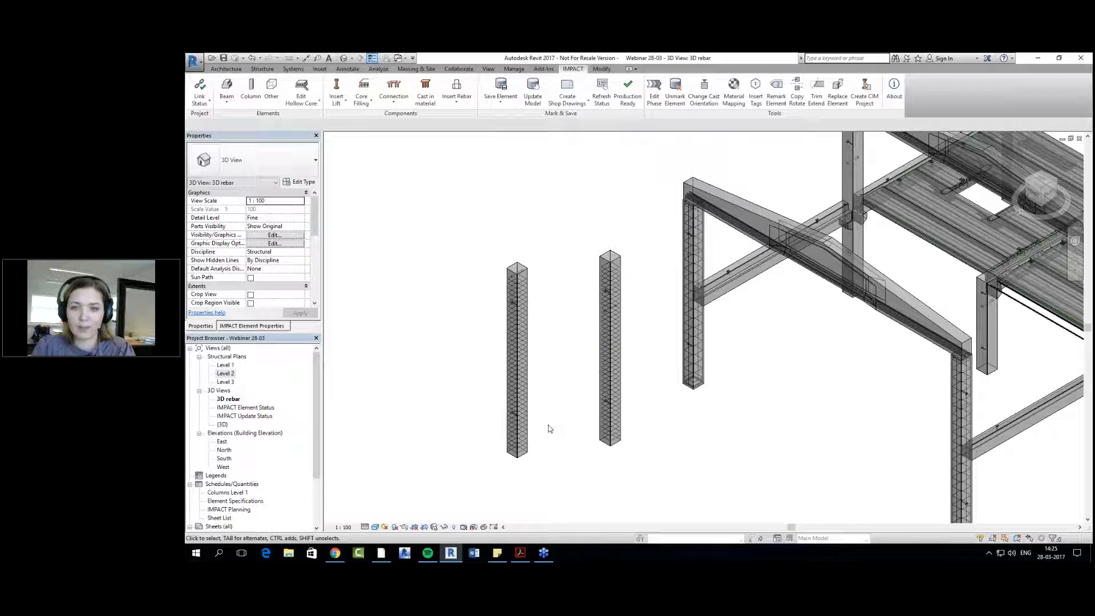
pyautogui.scroll(-2, 633, 455)
pyautogui.moveTo(639, 461); pyautogui.dragTo(650, 452, button='middle')
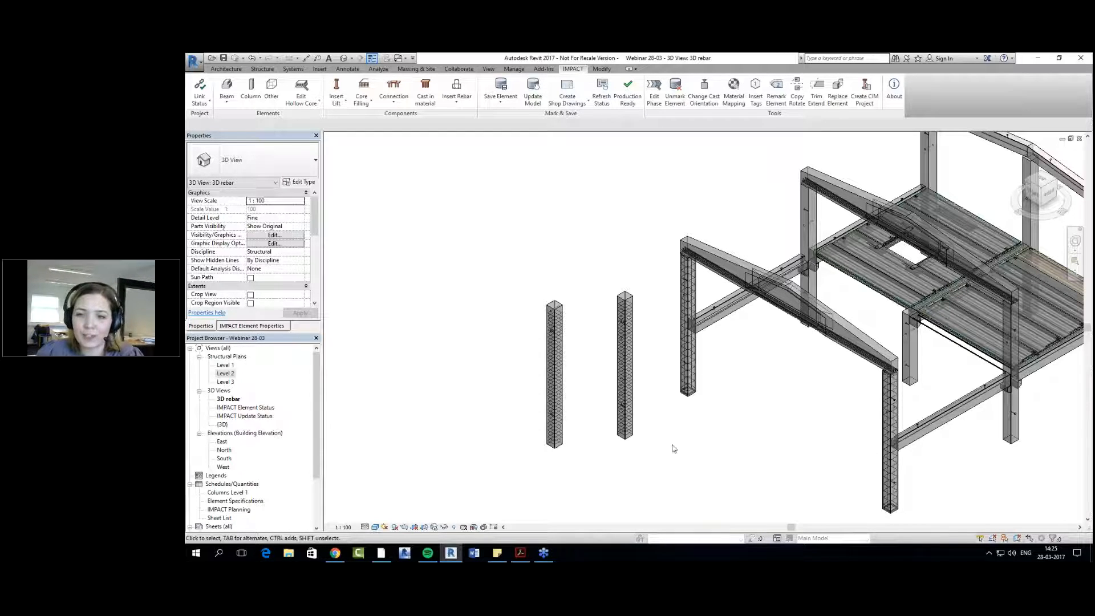
pyautogui.scroll(-4, 665, 411)
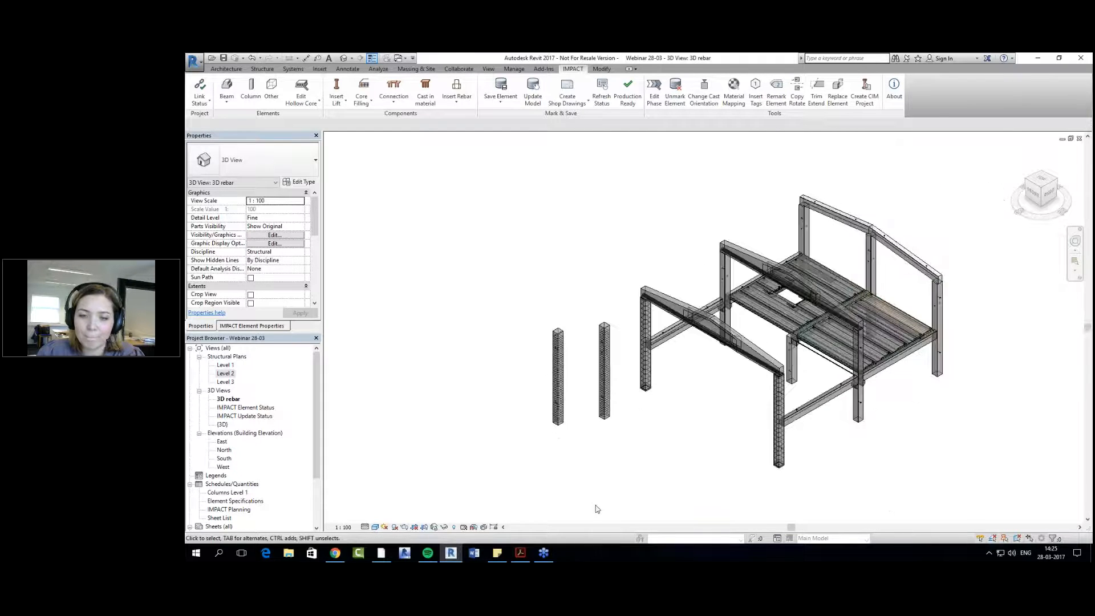
# Step: Switch to the webinar checklist in Adobe Acrobat Reader and tick off Reinforcement configuration
pyautogui.click(520, 552)
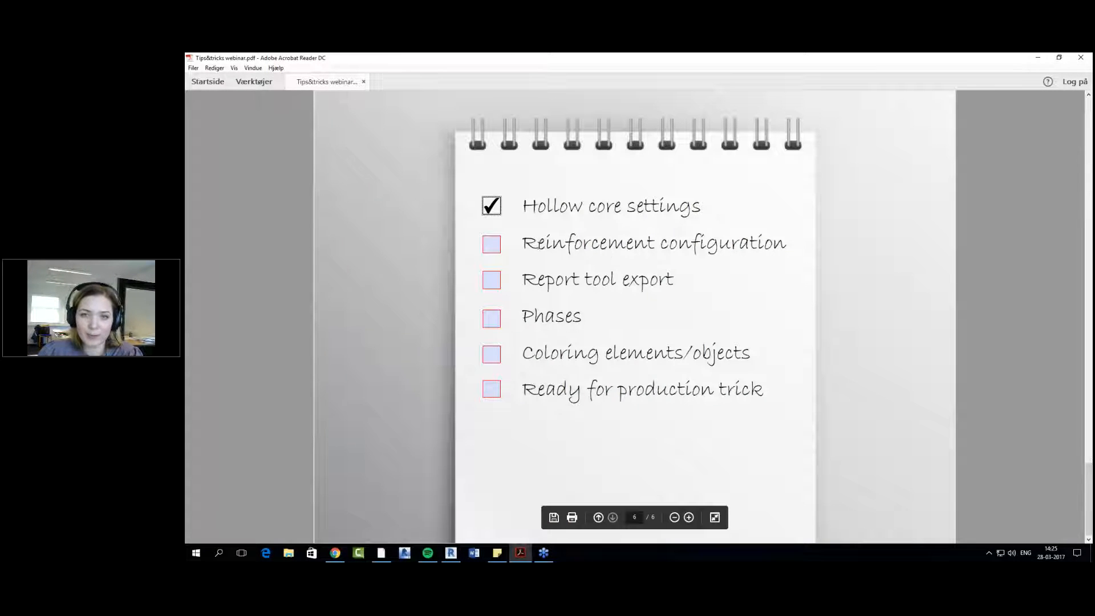
pyautogui.click(490, 244)
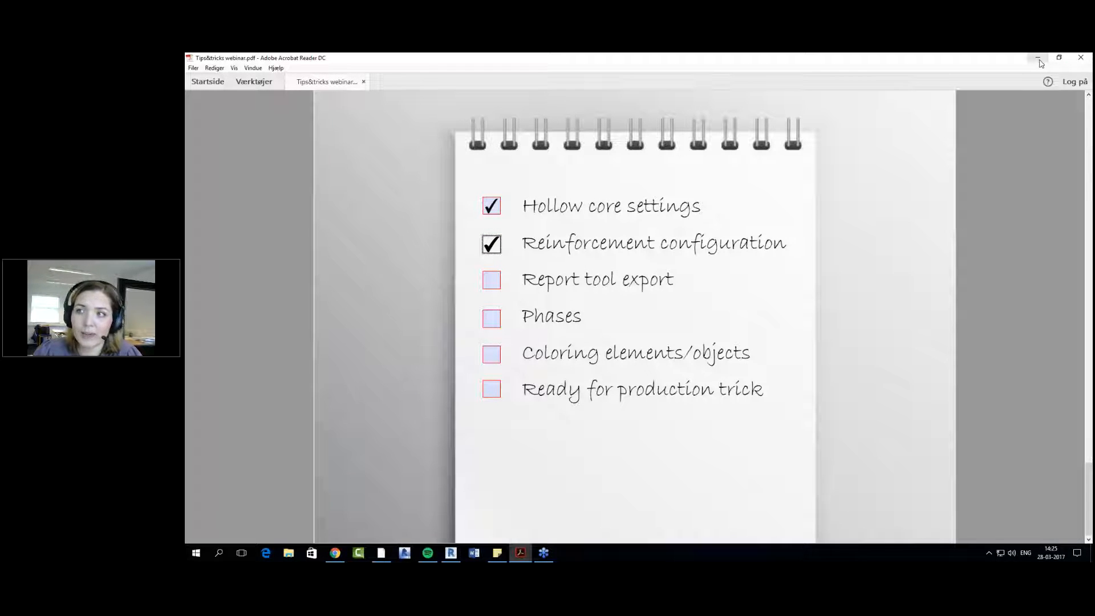
# Step: Search Windows for "report" and launch IMPACT Report Tool 14.2
pyautogui.click(195, 553)
pyautogui.write('report')
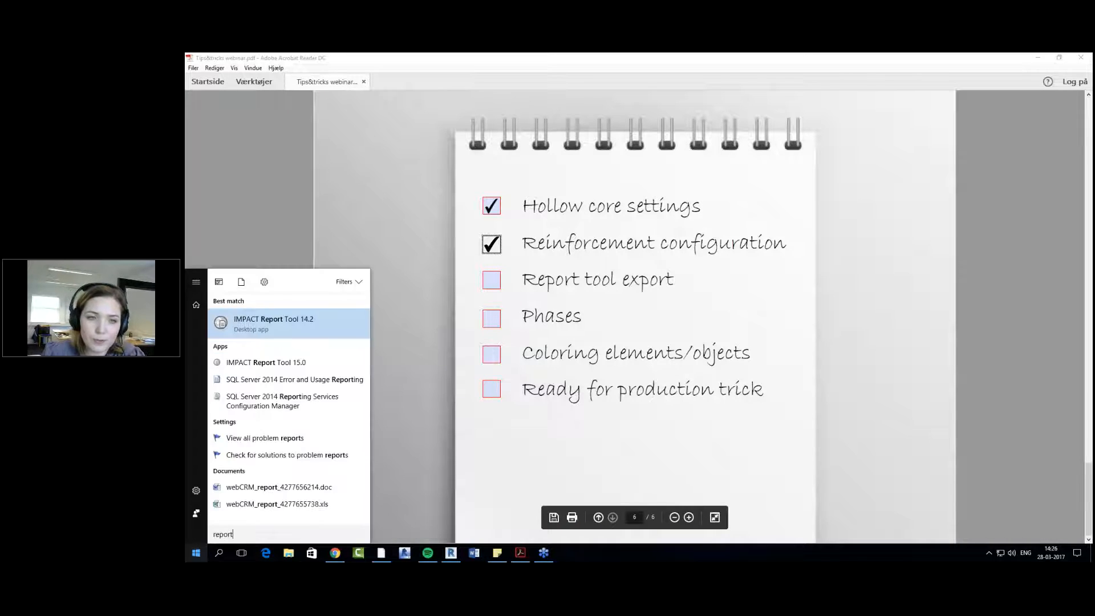
pyautogui.press('Return')
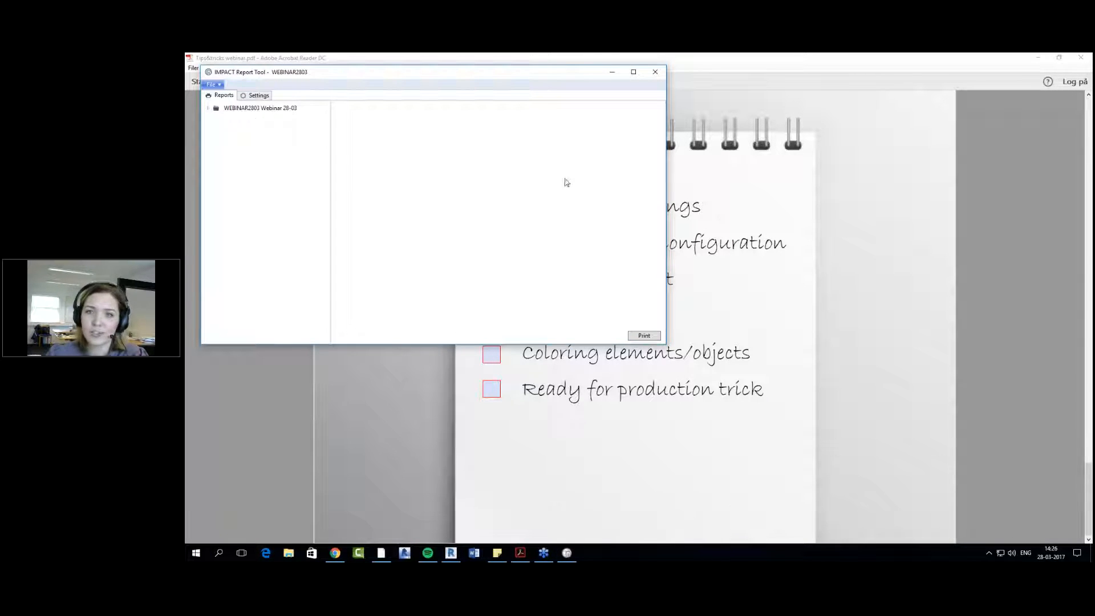
# Step: Select the REINF. BENDING SCHEDULE PICTURE report of the WEBINAR2803 project and update its templates
pyautogui.click(209, 108)
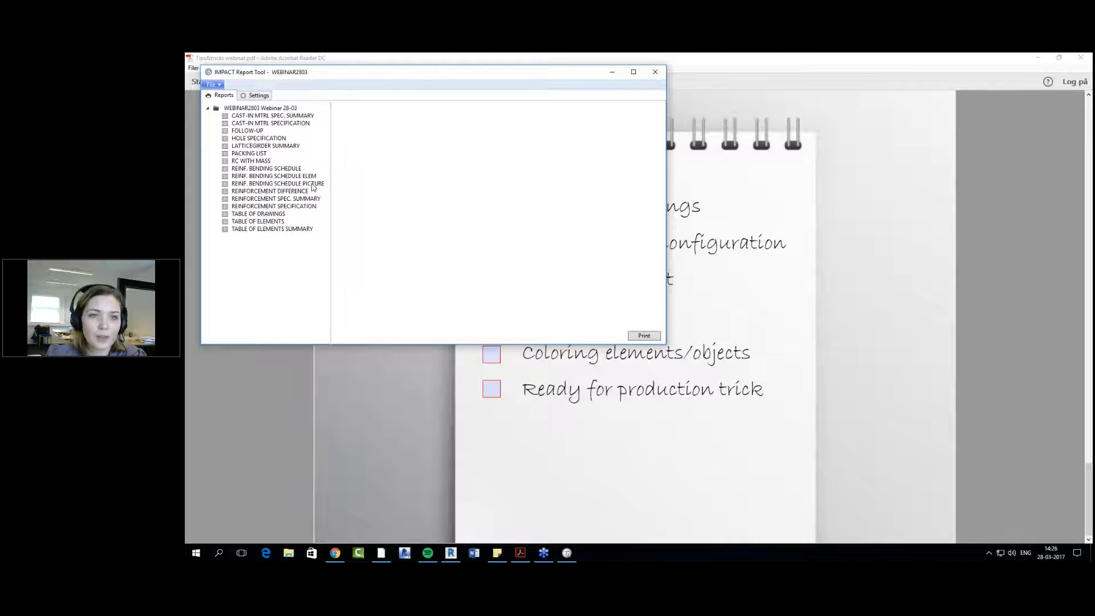
pyautogui.click(317, 185)
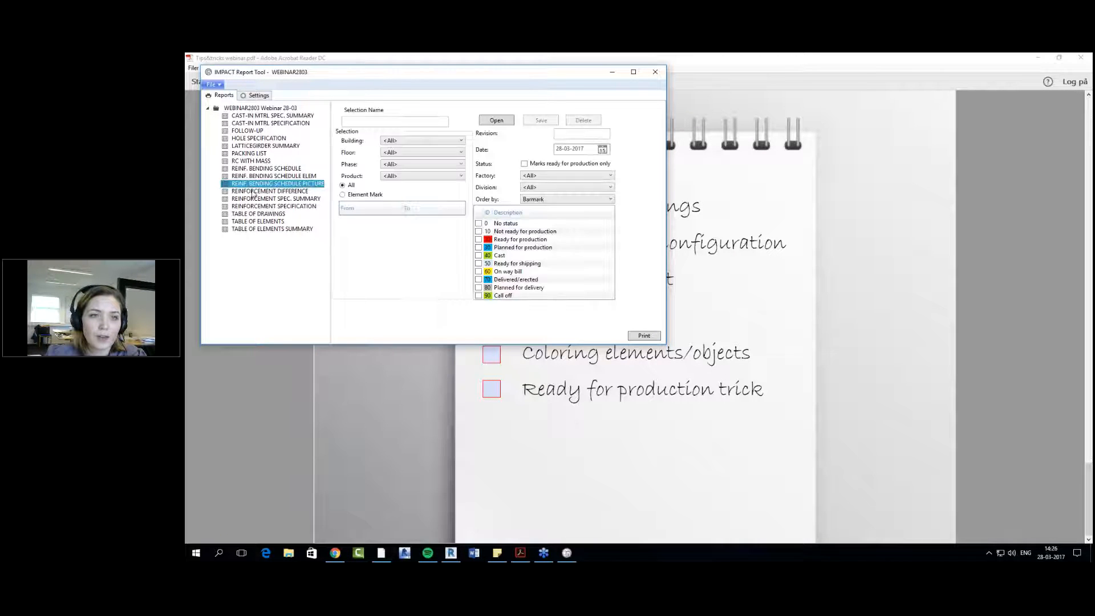
pyautogui.rightClick(294, 184)
pyautogui.click(335, 192)
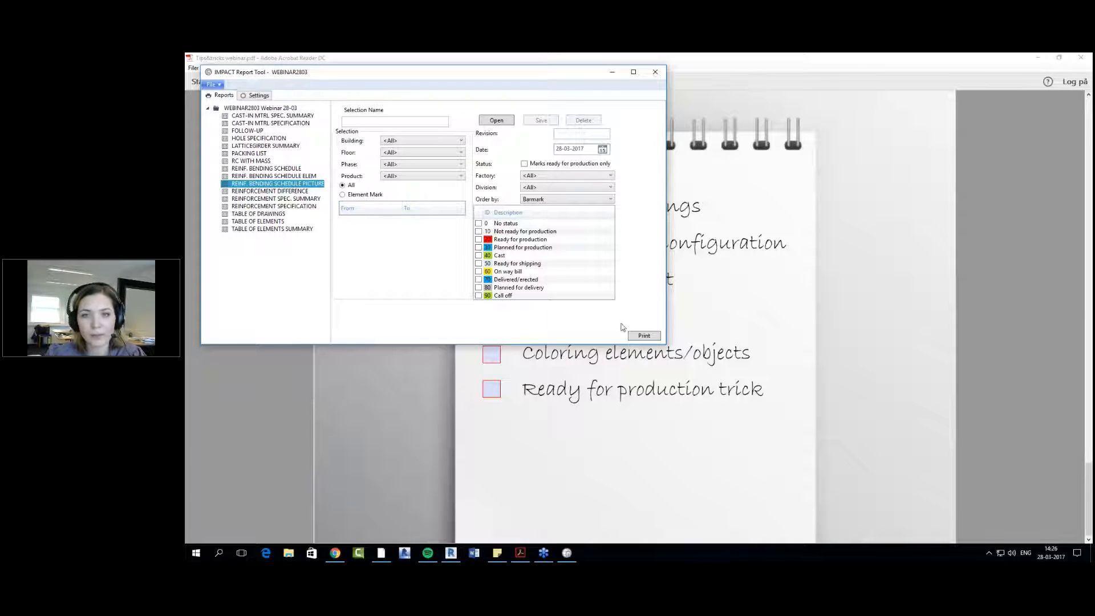
# Step: Try limiting the bending schedule to product RC40, and restore the product filter to <All>
pyautogui.click(422, 142)
pyautogui.click(421, 142)
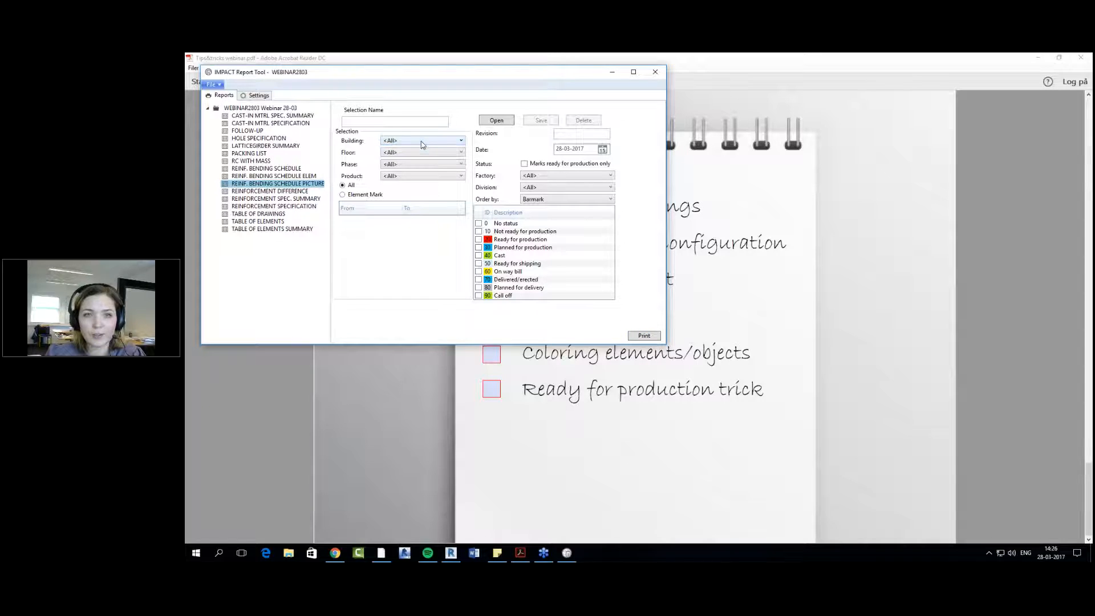
pyautogui.click(401, 177)
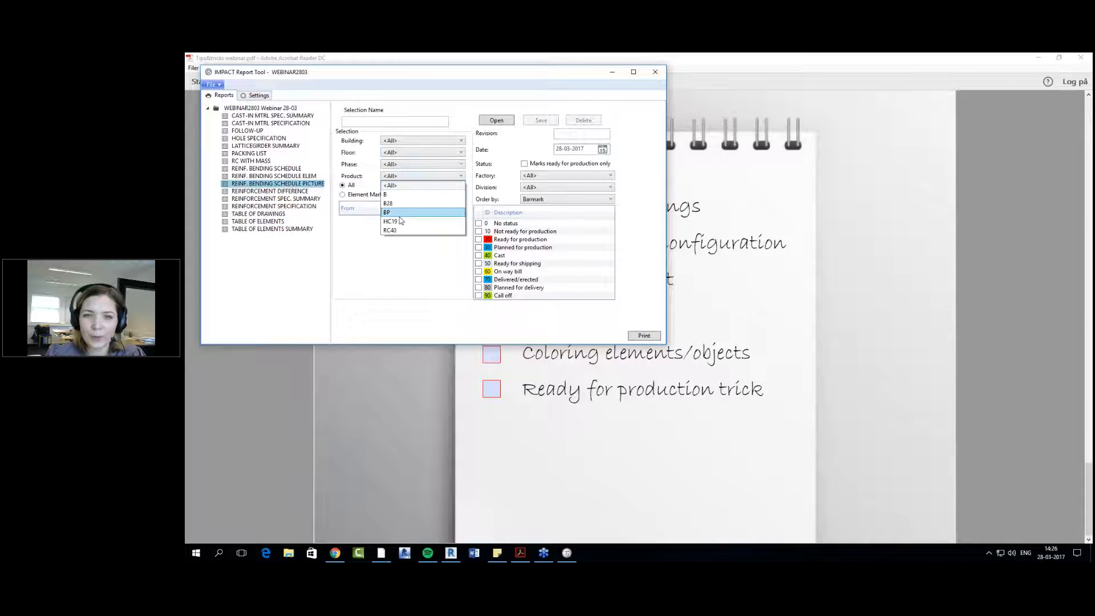
pyautogui.click(400, 231)
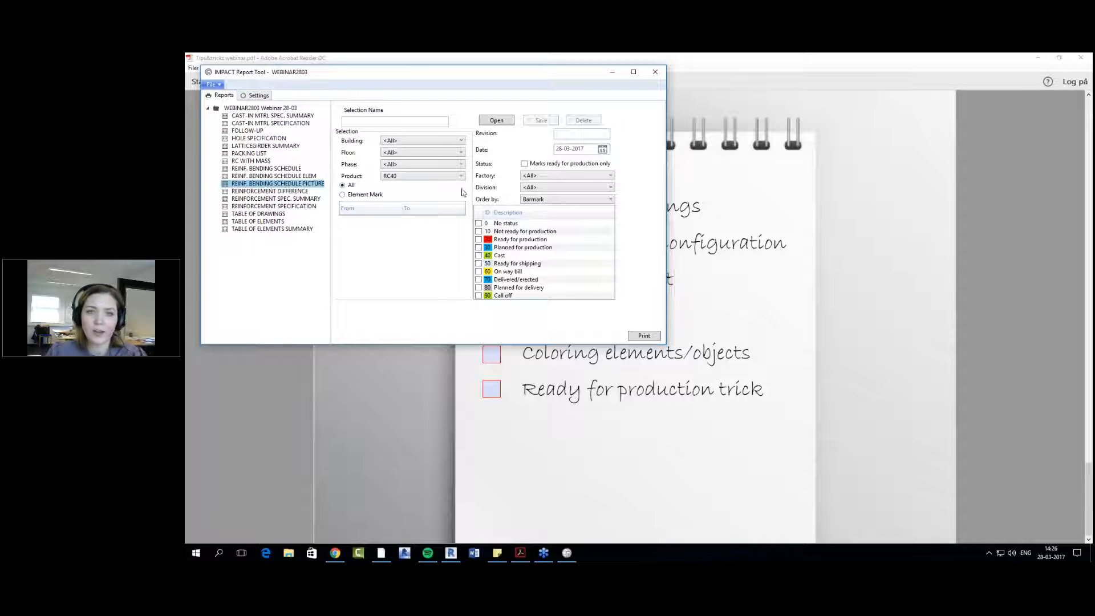
pyautogui.click(451, 175)
pyautogui.click(440, 185)
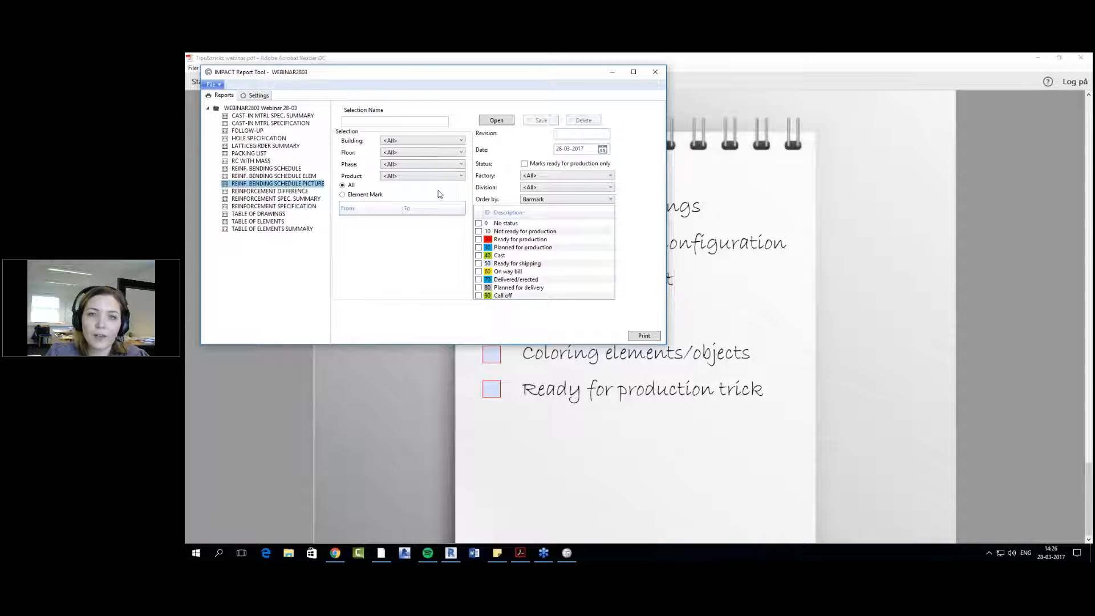
# Step: Print the bending schedule with pictures for all products to Excel, look through its bar marks and minimize the workbook
pyautogui.click(650, 338)
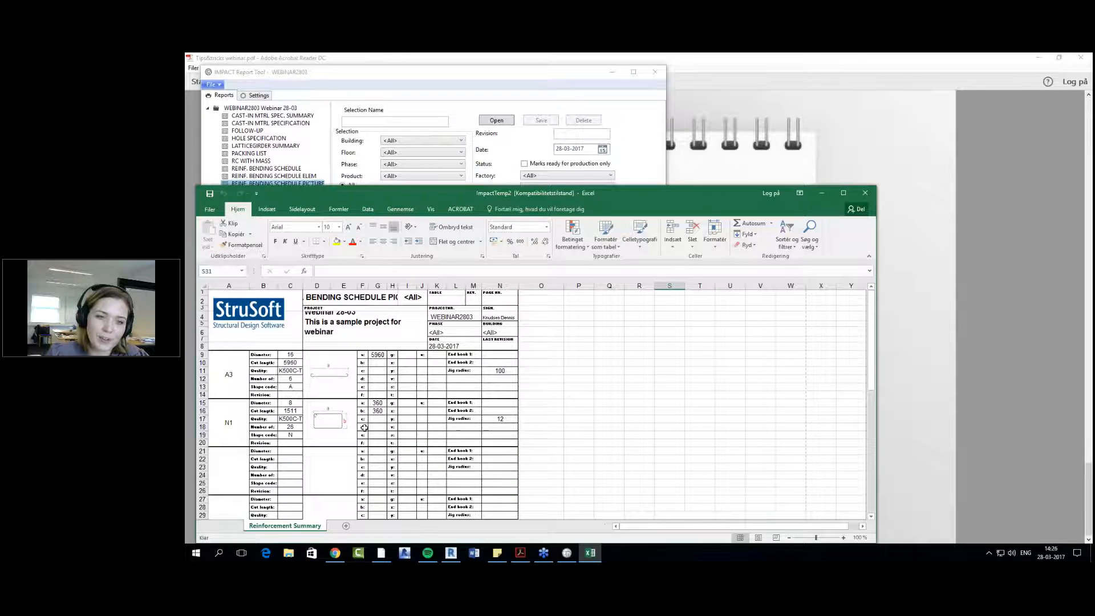
pyautogui.scroll(-1, 364, 428)
pyautogui.scroll(1, 364, 427)
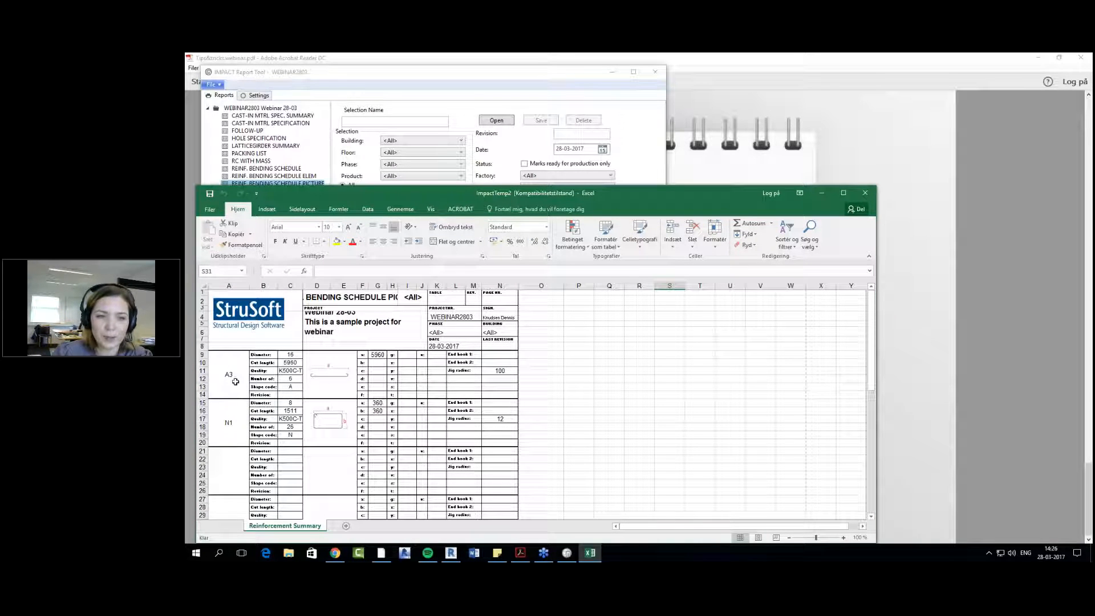
pyautogui.scroll(-1, 593, 379)
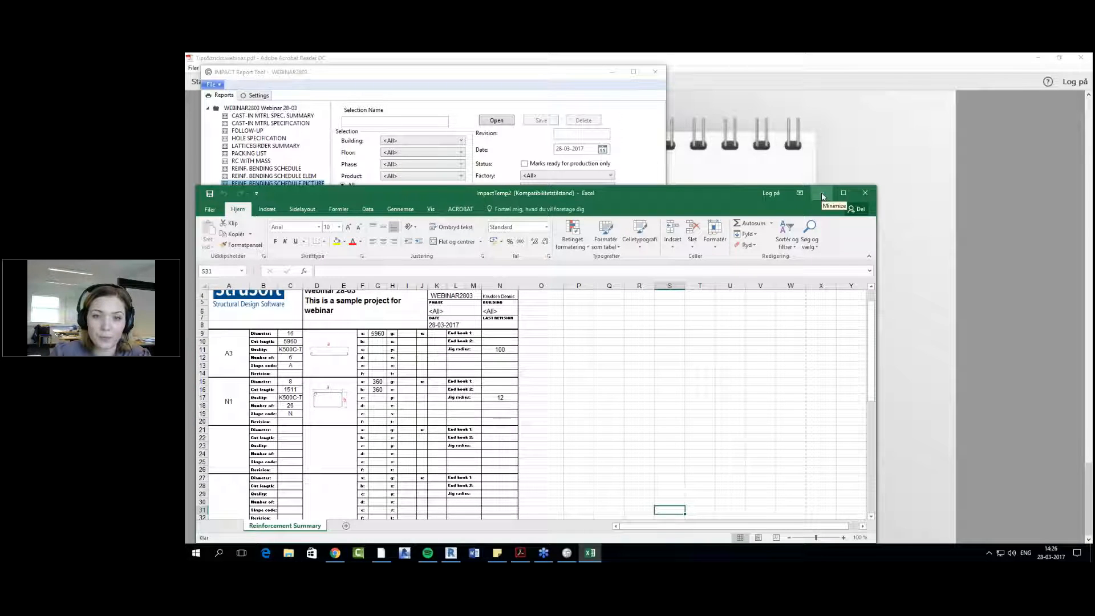
pyautogui.click(821, 194)
# Step: Update the templates of the TABLE OF ELEMENTS report, print it to Excel and look through the listed elements
pyautogui.click(269, 222)
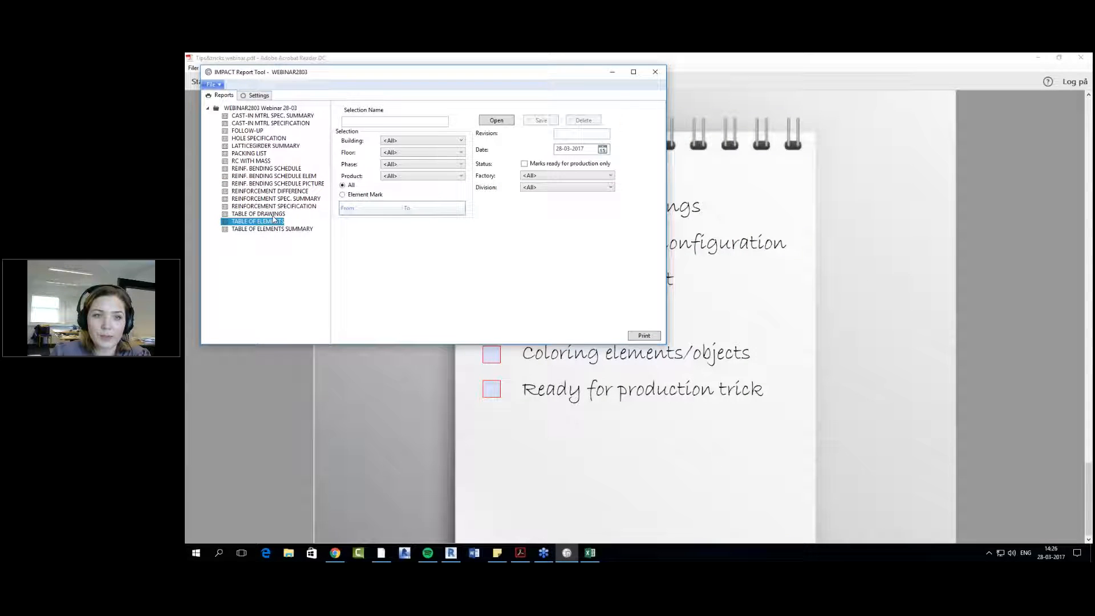
pyautogui.rightClick(272, 221)
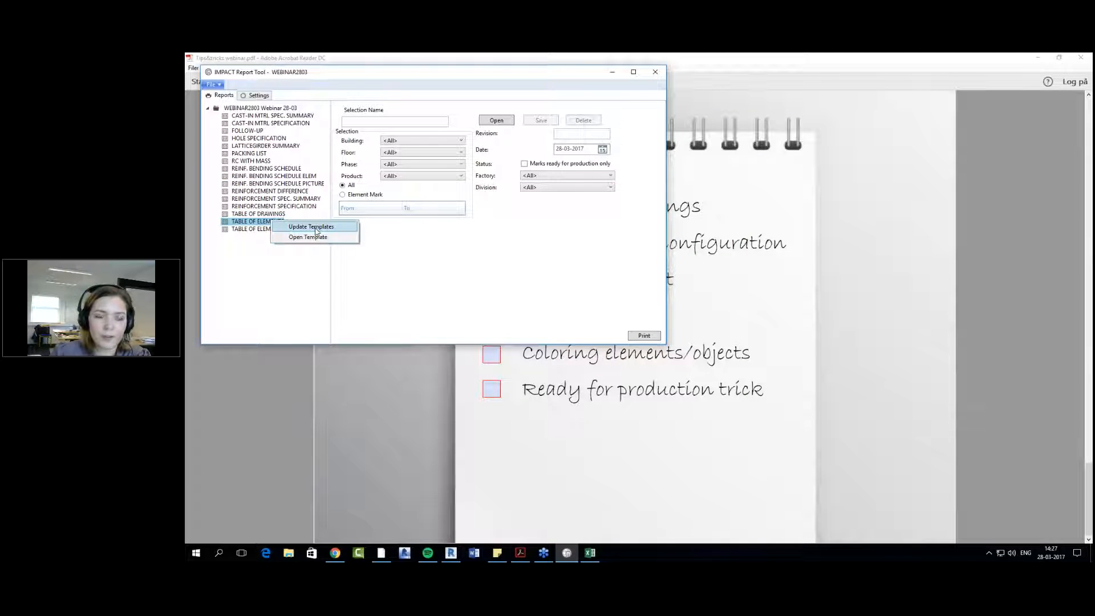
pyautogui.click(313, 227)
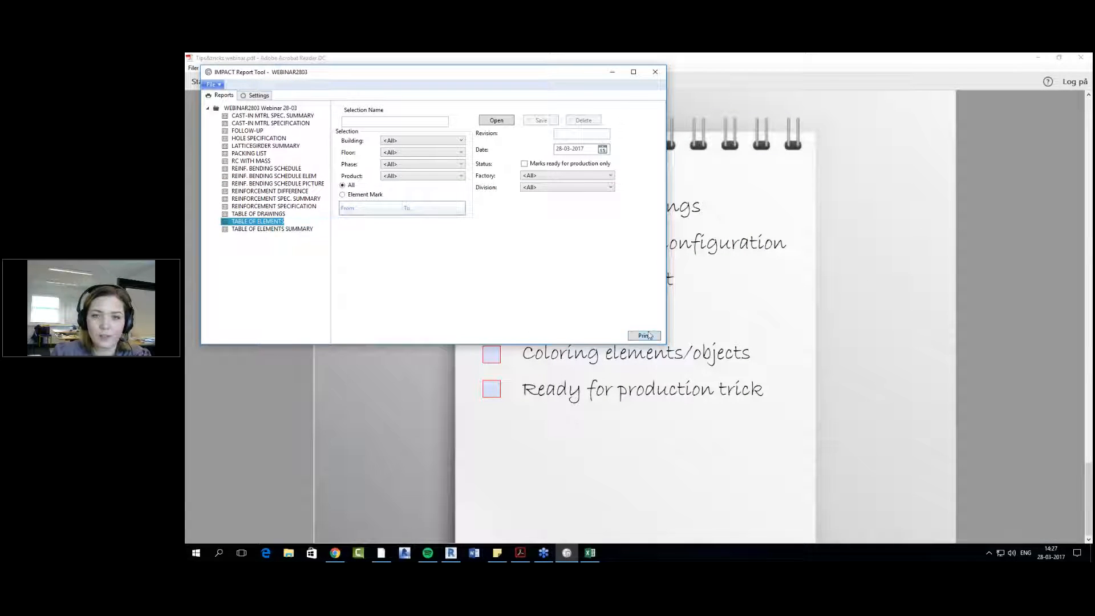
pyautogui.click(643, 336)
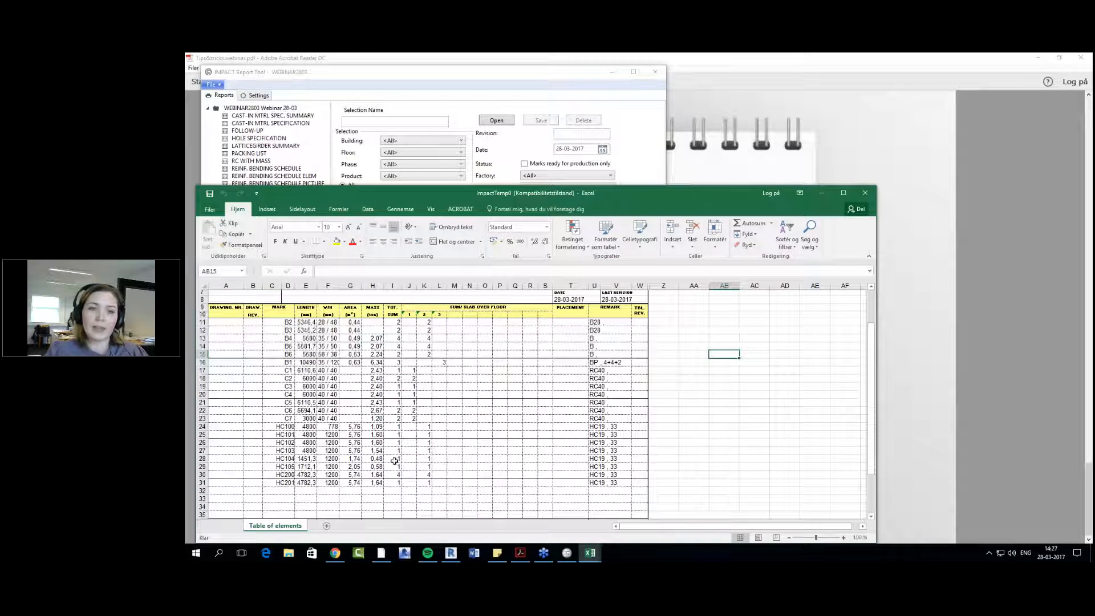
pyautogui.scroll(1, 433, 367)
pyautogui.scroll(-1, 427, 354)
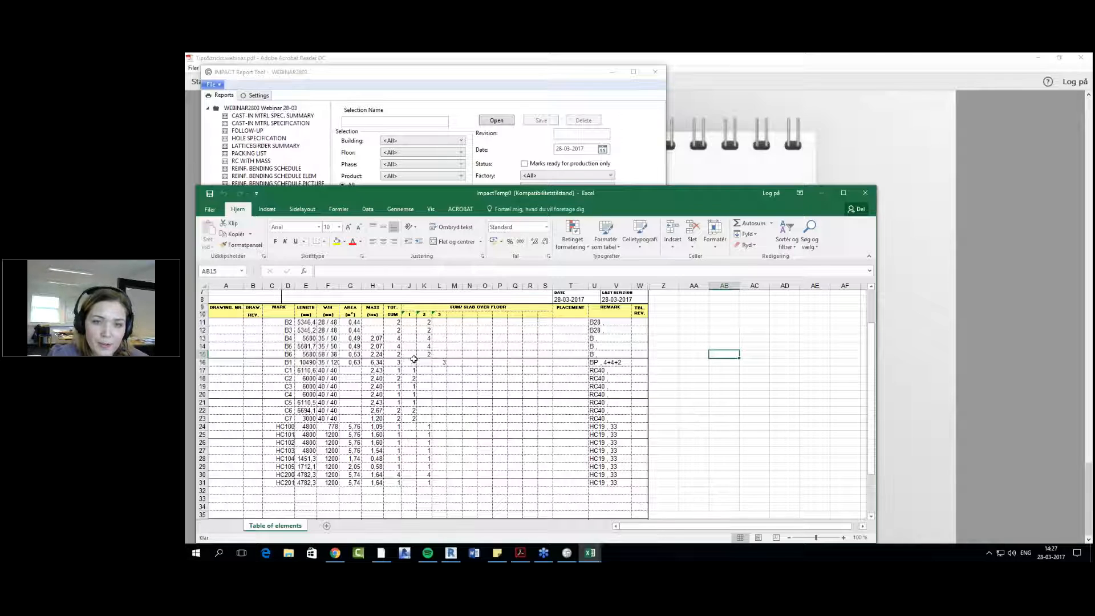
# Step: Examine the table of elements: the counts per floor for columns, beams and hollow cores, and the row of mark B1
pyautogui.moveTo(412, 370); pyautogui.dragTo(407, 416)
pyautogui.moveTo(425, 322); pyautogui.dragTo(427, 354)
pyautogui.moveTo(424, 428); pyautogui.dragTo(428, 466)
pyautogui.click(463, 418)
pyautogui.click(440, 363)
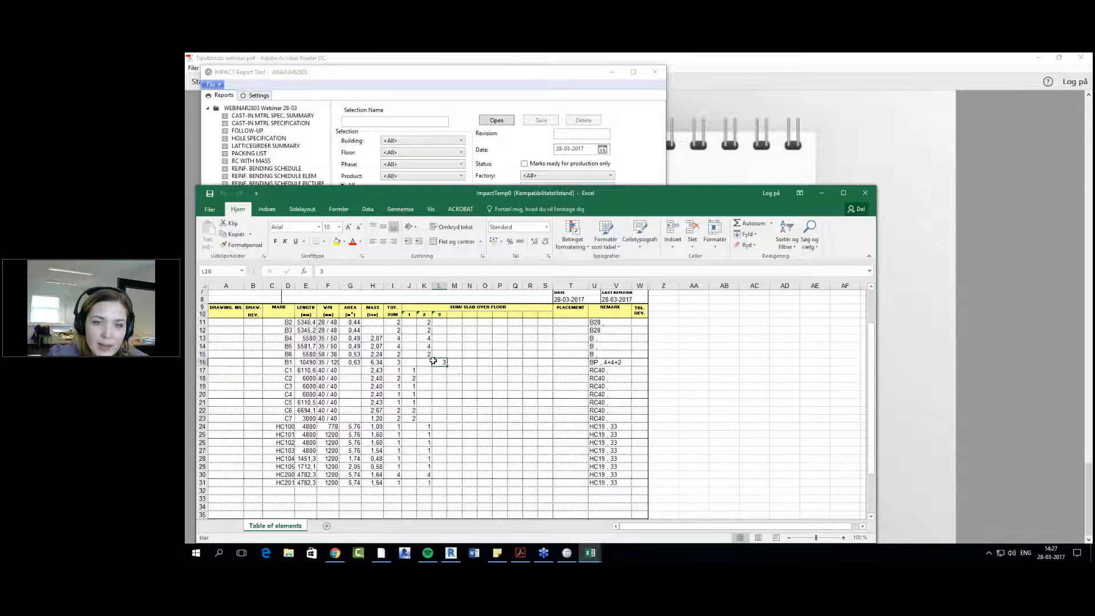
pyautogui.click(285, 362)
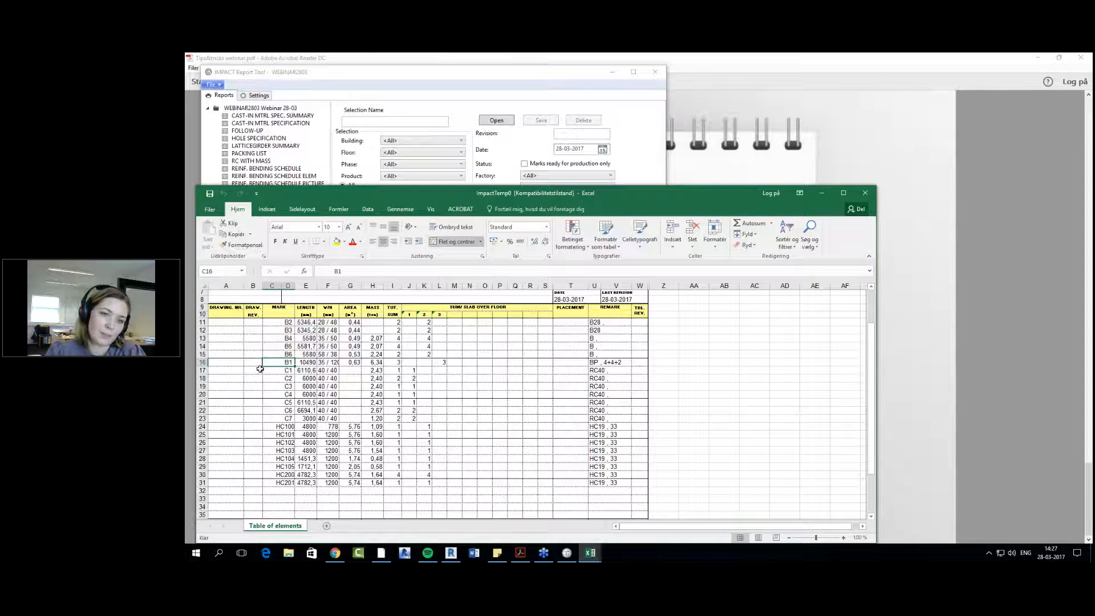
pyautogui.scroll(2, 619, 382)
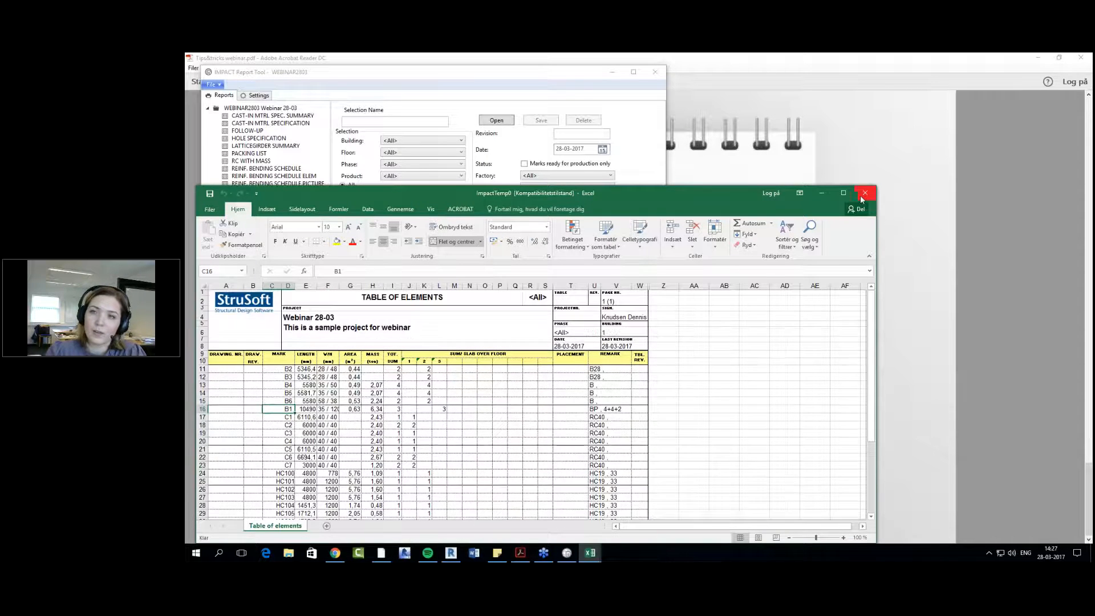
# Step: Close the table of elements workbook and minimize the IMPACT Report Tool
pyautogui.click(860, 195)
pyautogui.click(638, 313)
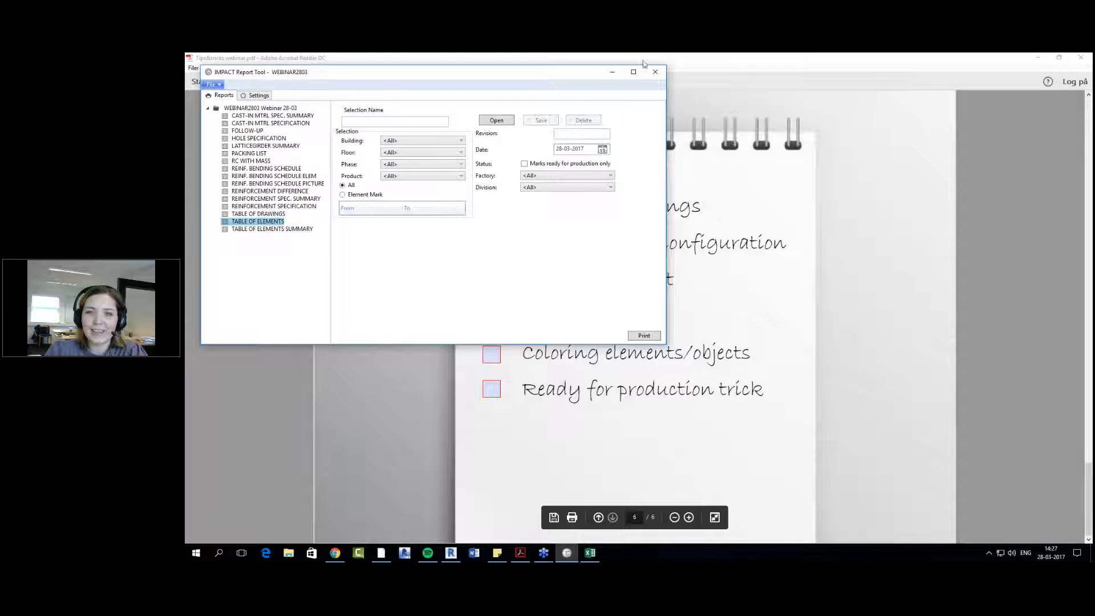
pyautogui.click(611, 72)
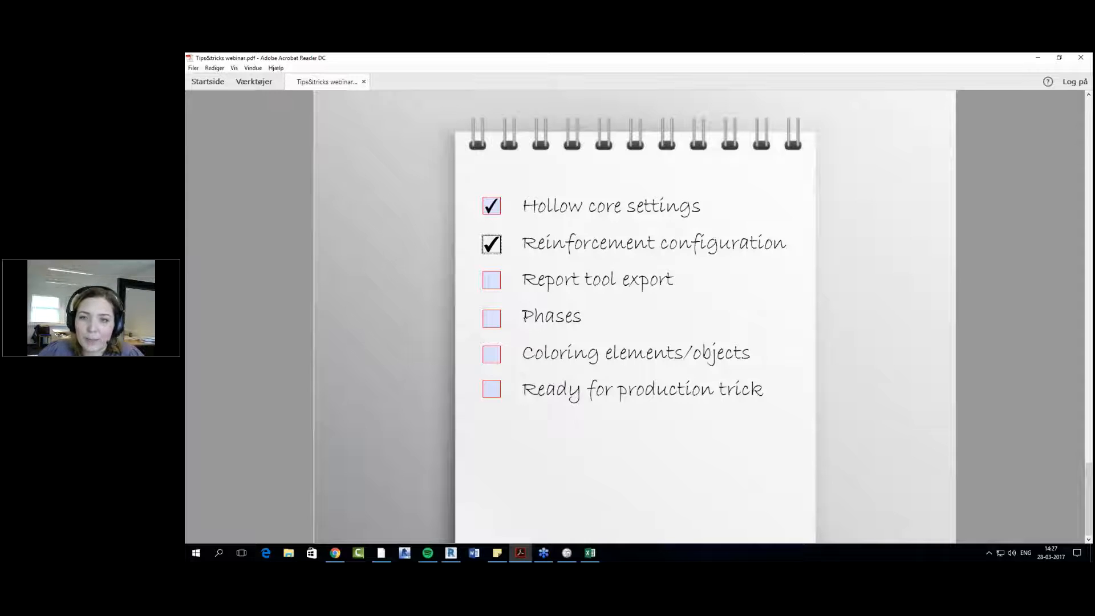
# Step: Tick Report tool export in the PDF checklist and switch to the Revit model in the 3D rebar view
pyautogui.click(493, 284)
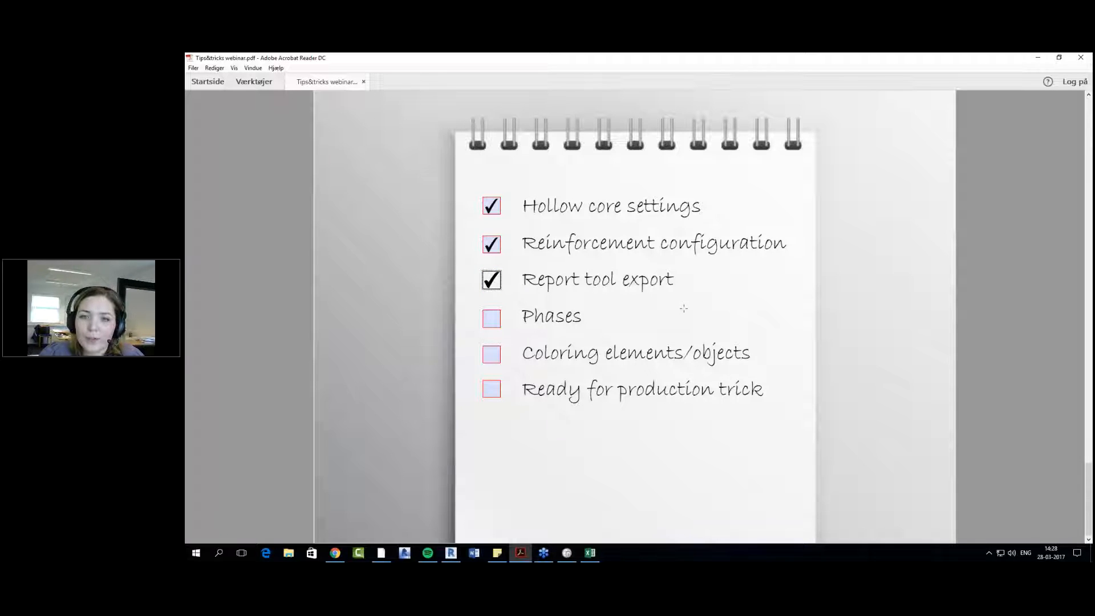
pyautogui.click(1036, 60)
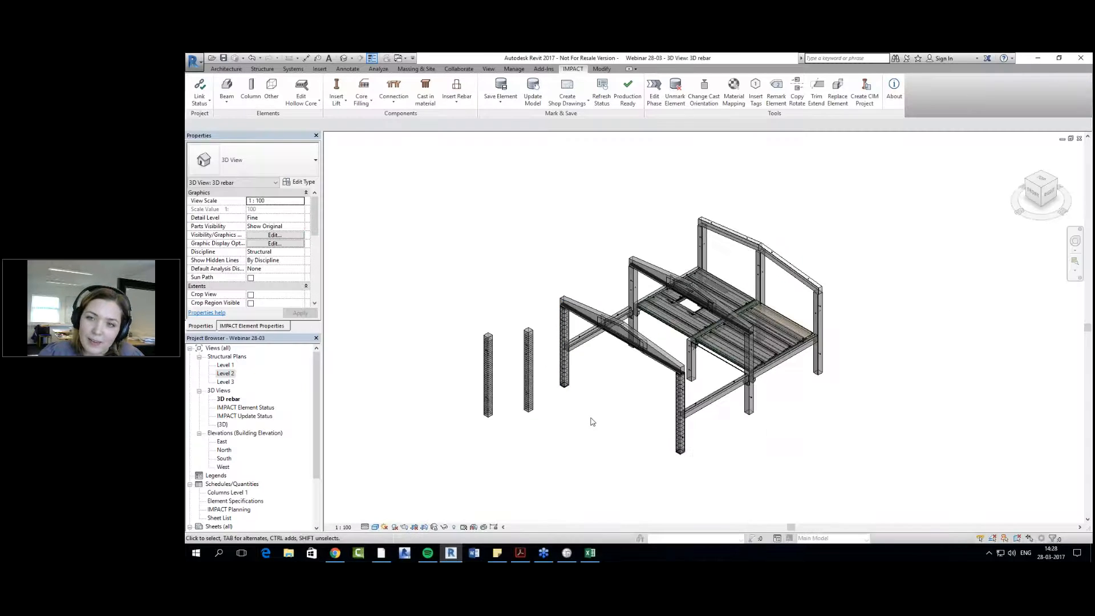
pyautogui.moveTo(593, 418); pyautogui.dragTo(605, 419, button='middle')
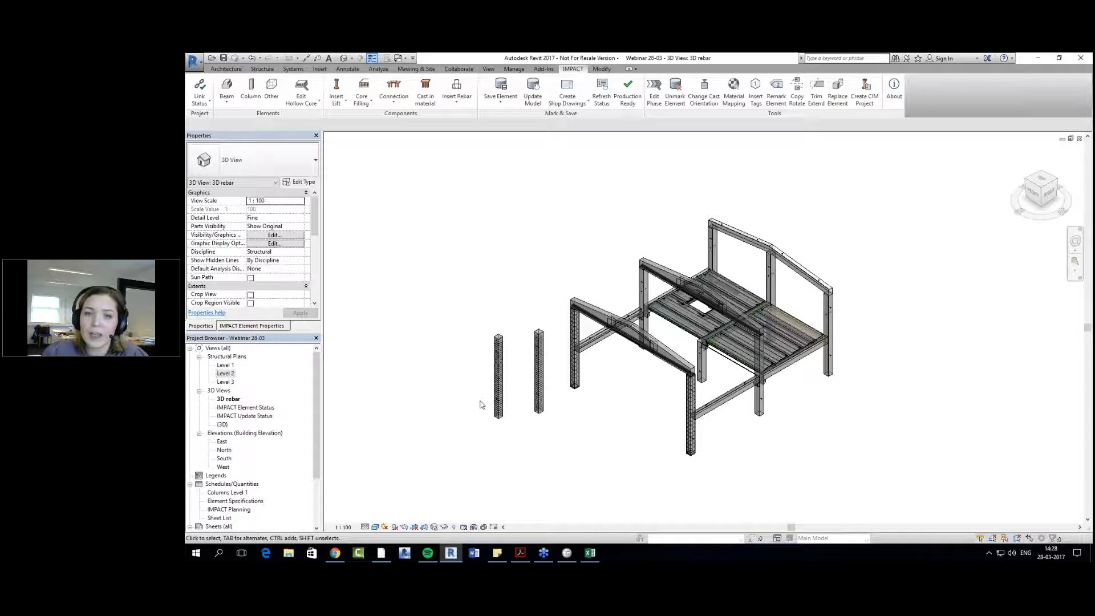
pyautogui.moveTo(566, 278); pyautogui.dragTo(550, 293, button='middle')
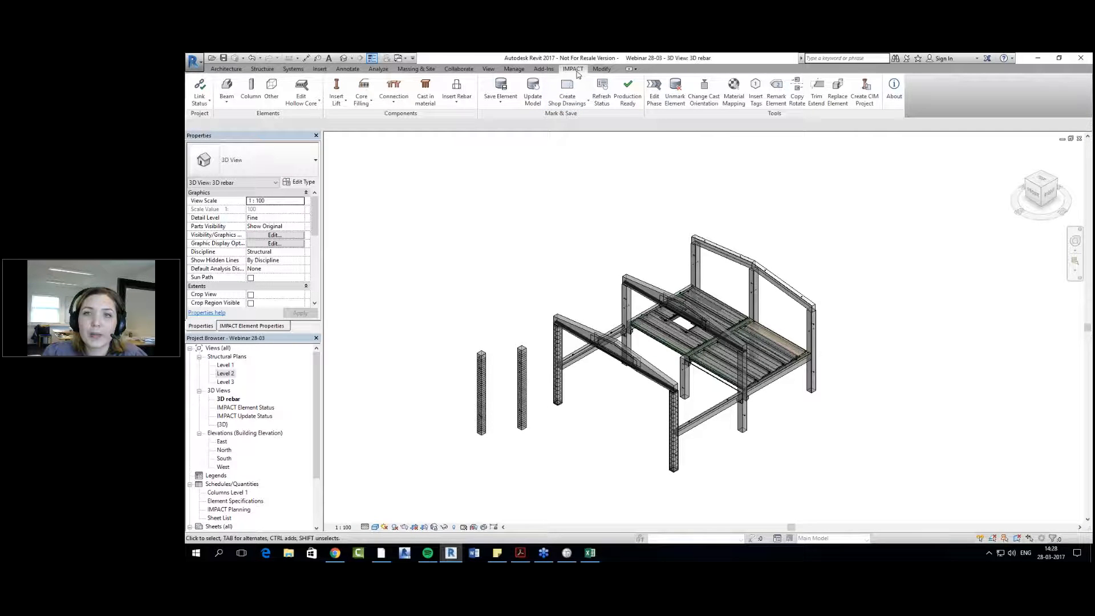
# Step: Insert a new project phase after phase 1 in Revit's Phasing settings
pyautogui.click(488, 69)
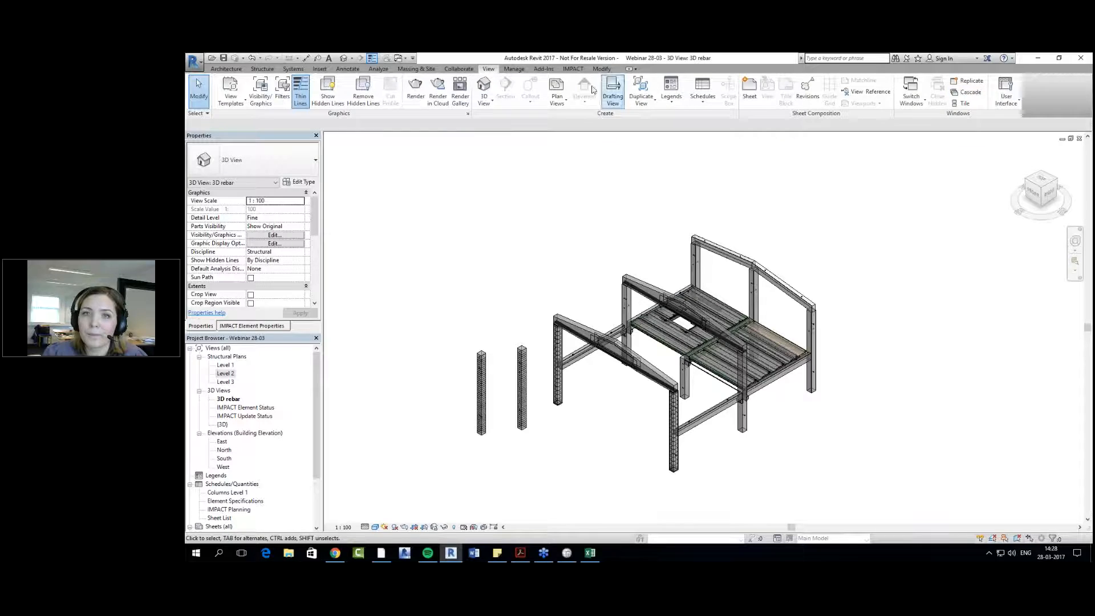
pyautogui.click(514, 69)
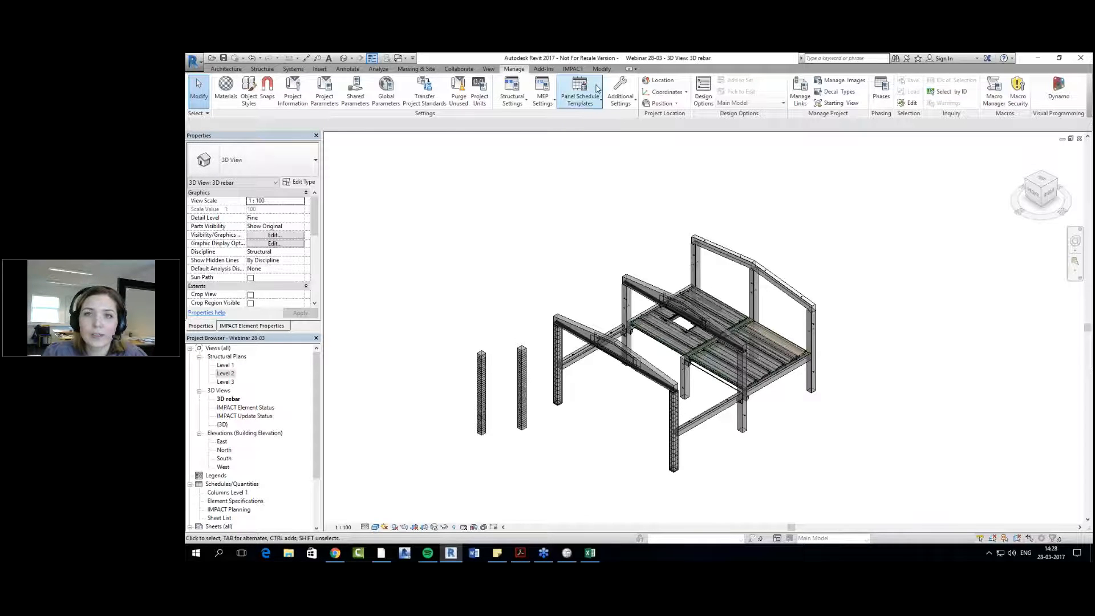
pyautogui.click(491, 71)
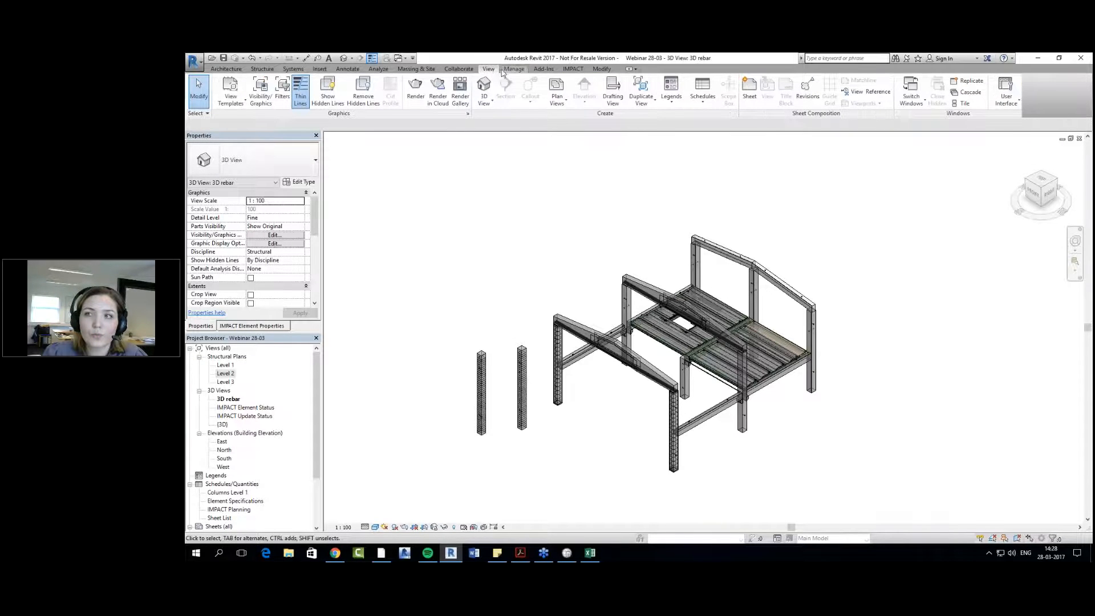
pyautogui.click(513, 69)
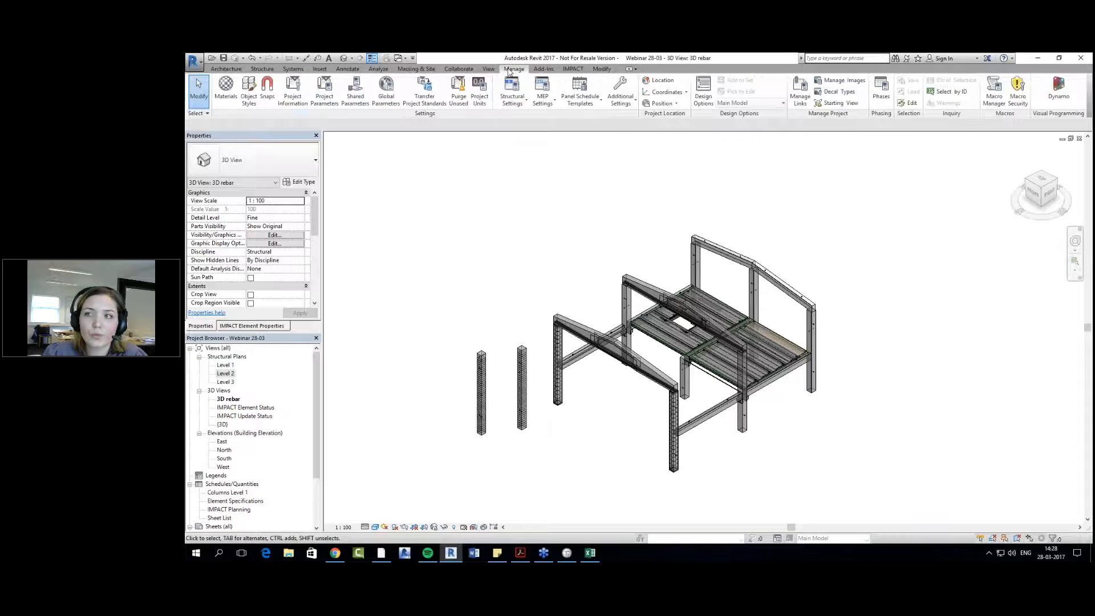
pyautogui.click(888, 105)
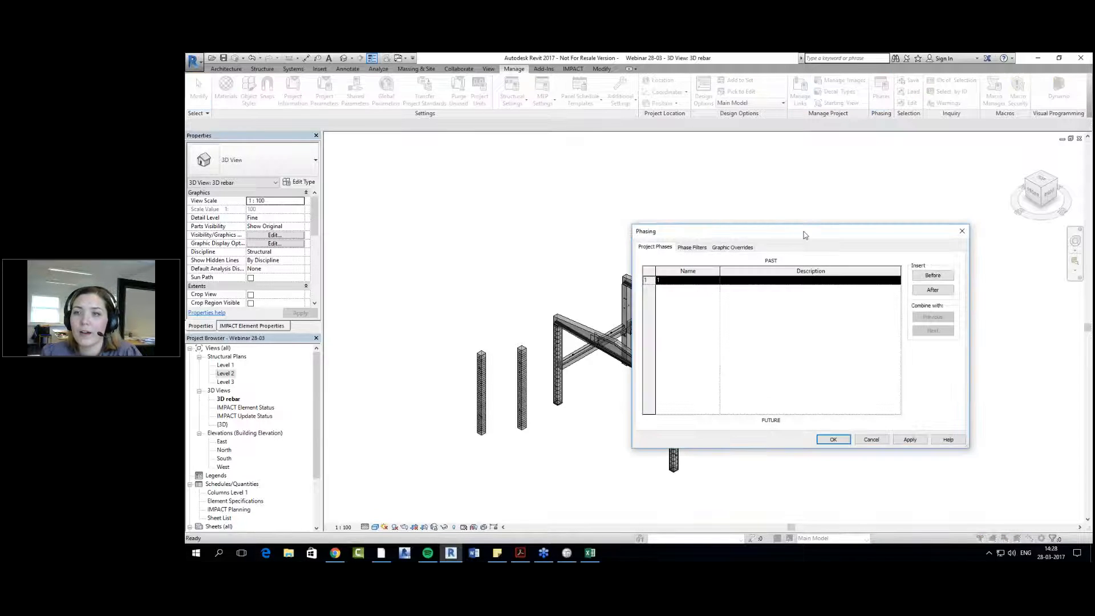
pyautogui.moveTo(761, 231); pyautogui.dragTo(690, 246)
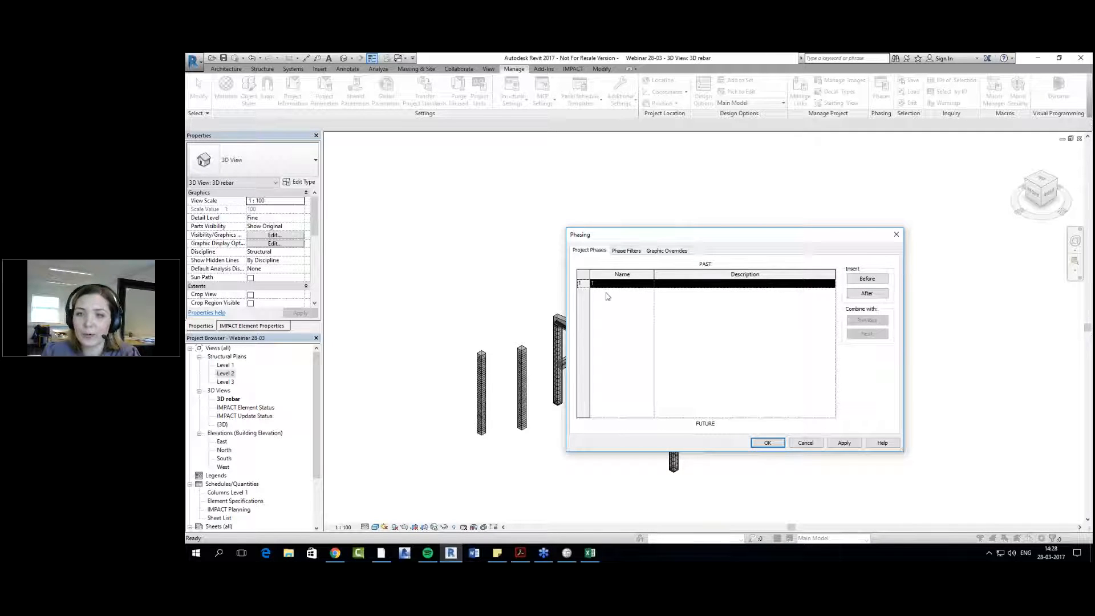
pyautogui.click(867, 292)
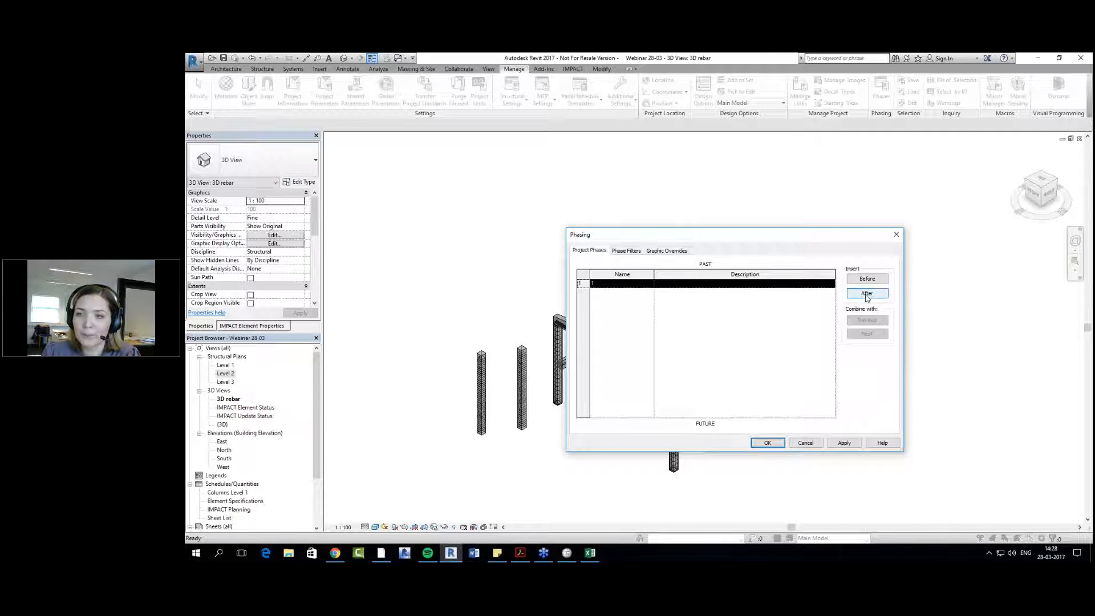
# Step: Rename the first project phase to New phase
pyautogui.click(619, 284)
pyautogui.write('New')
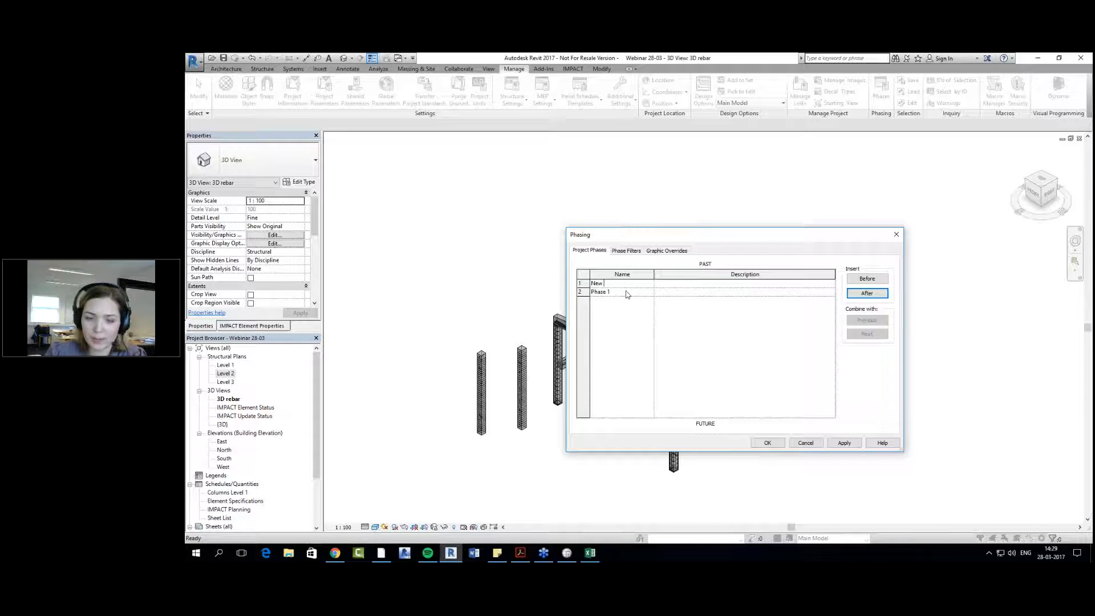
pyautogui.write(' phase')
pyautogui.click(626, 293)
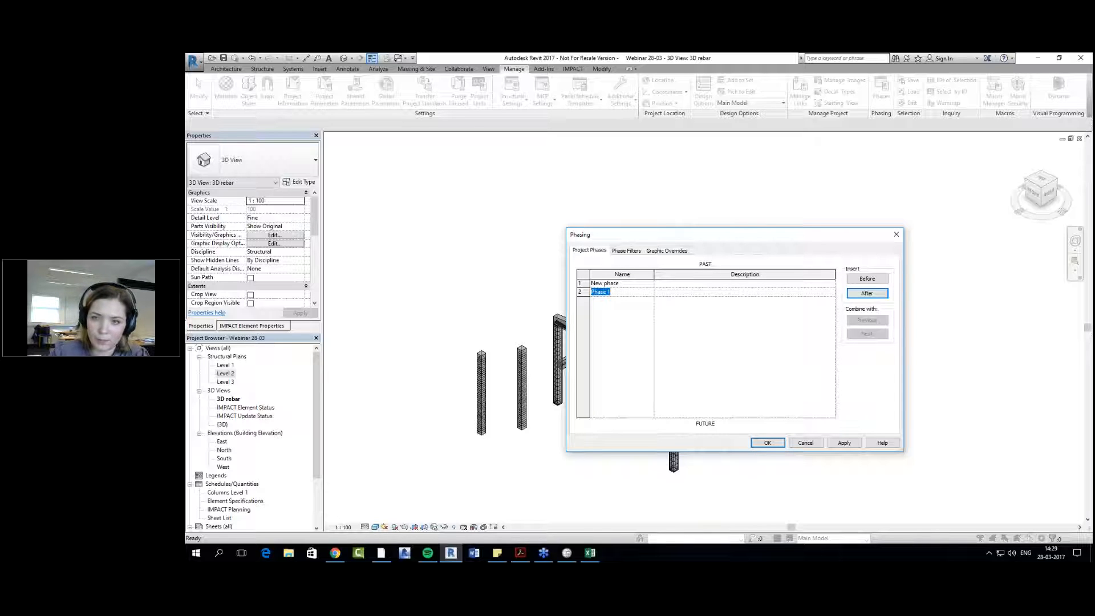
# Step: Name the first project phase Existing phase and the second New phase, and accept the phasing settings
pyautogui.click(622, 283)
pyautogui.write('Existing')
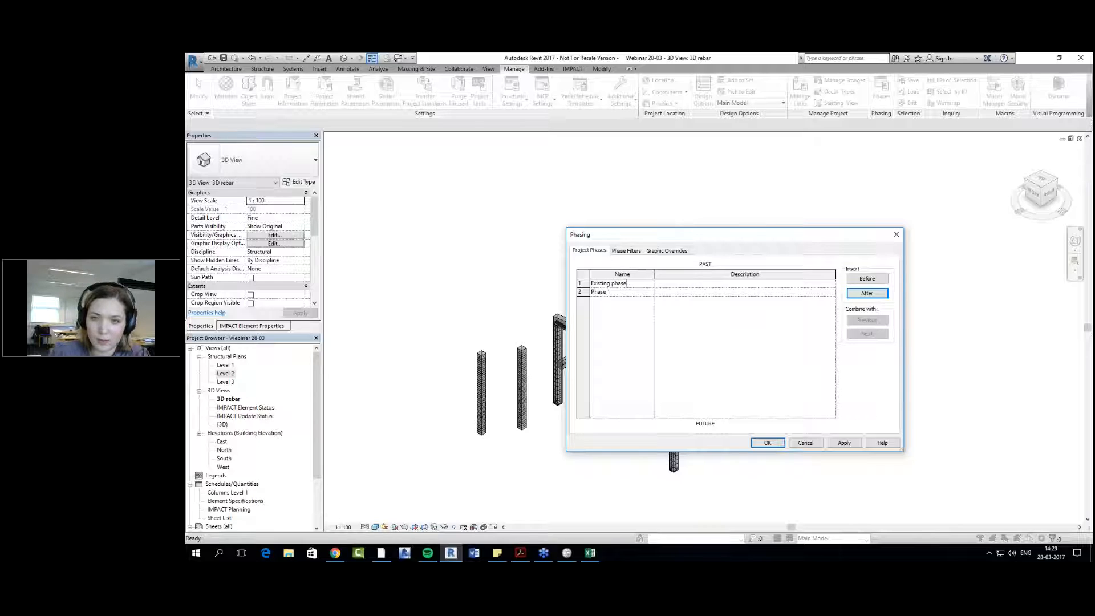
pyautogui.write(' phase')
pyautogui.click(627, 291)
pyautogui.write('New p')
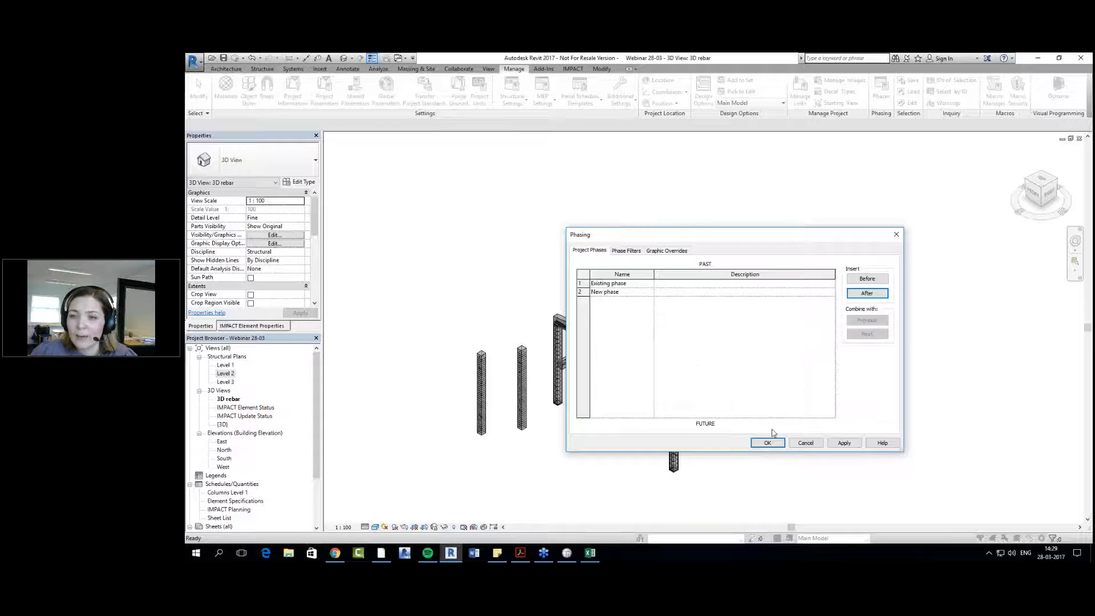
pyautogui.click(805, 442)
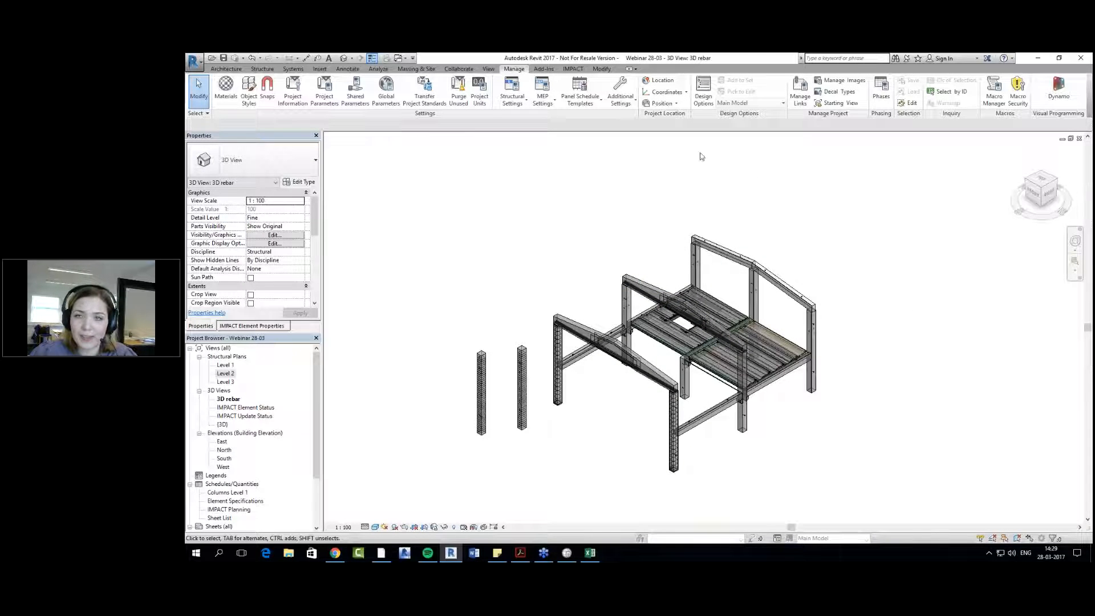
# Step: Link the unlinked Revit phase New phase to a new IMPACT phase in Manage Phases and close the dialog
pyautogui.click(572, 68)
pyautogui.click(200, 100)
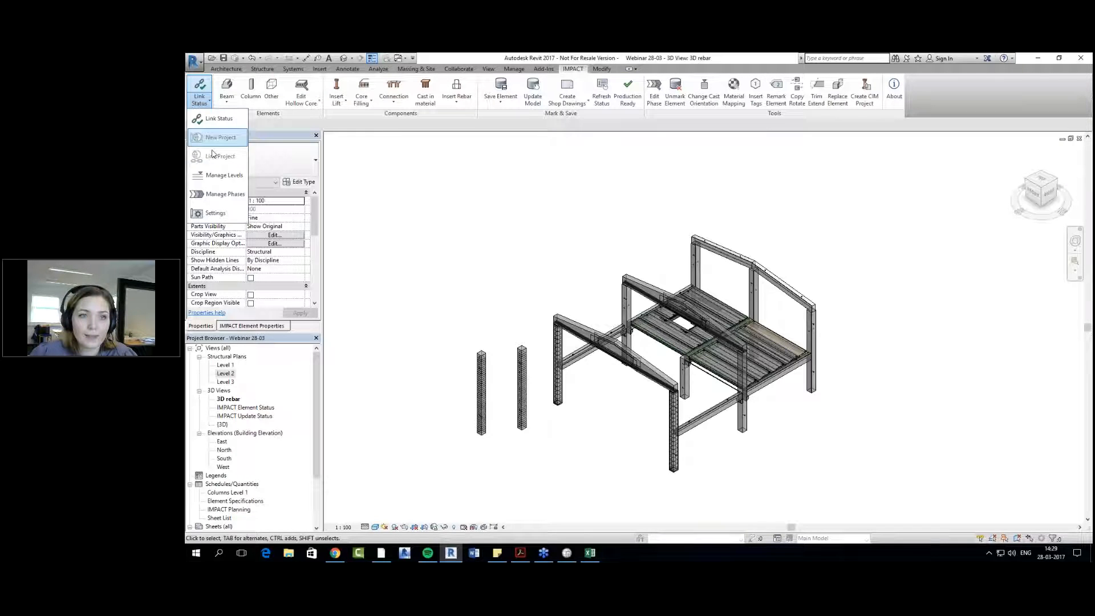
pyautogui.click(226, 194)
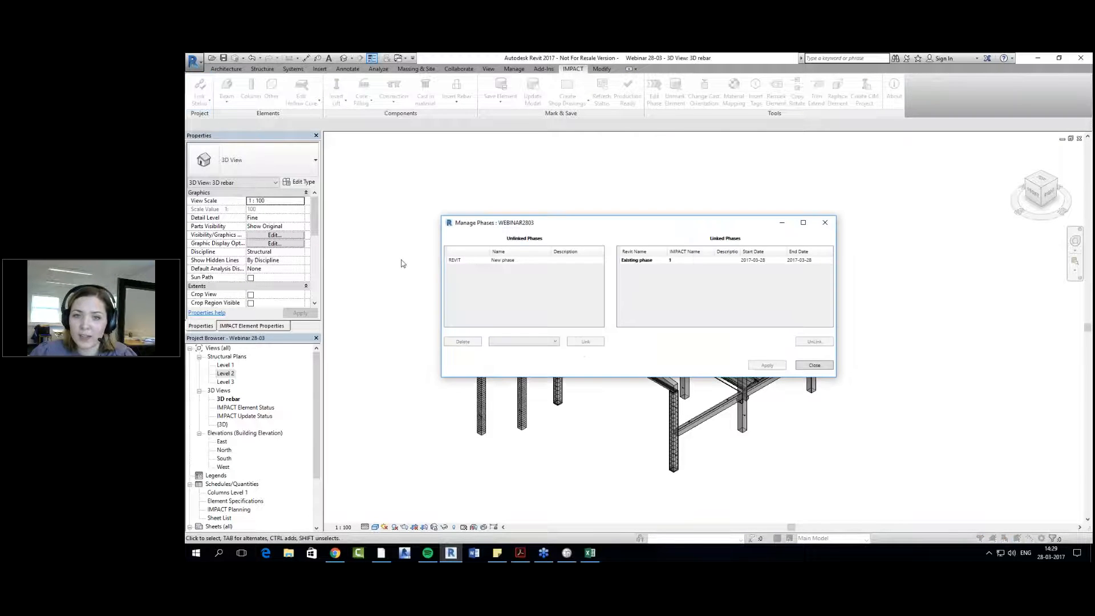
pyautogui.click(475, 261)
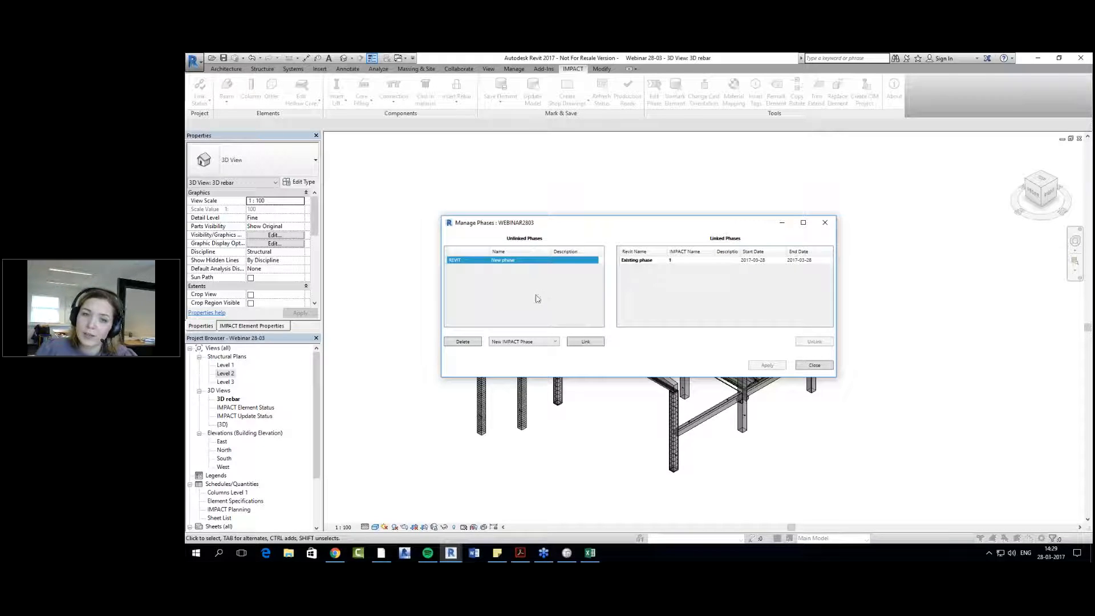
pyautogui.click(584, 342)
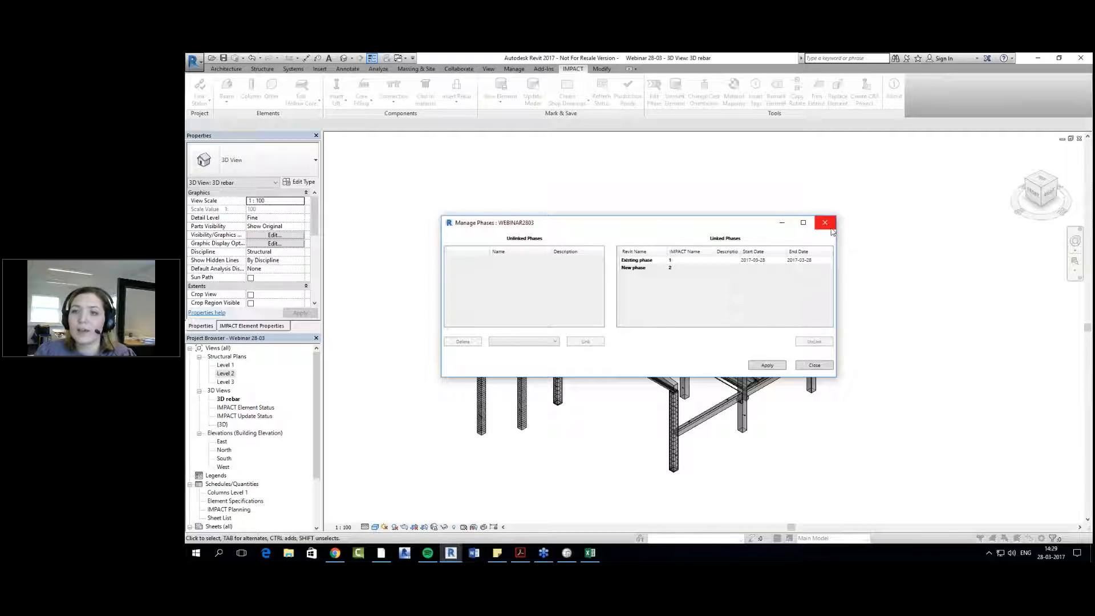
pyautogui.click(830, 228)
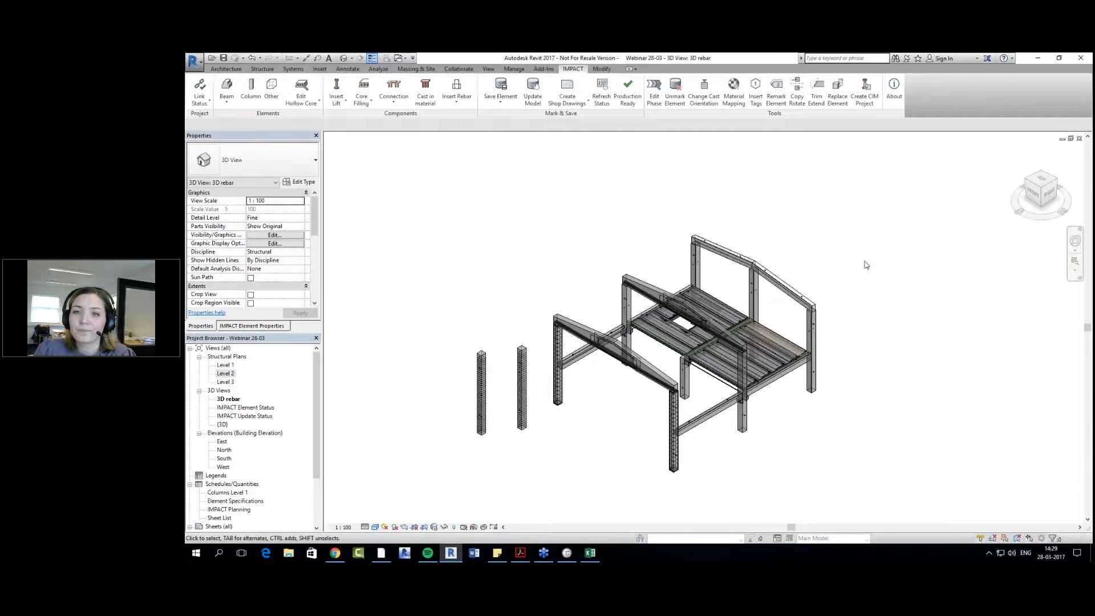
# Step: Duplicate the {3D} view and rename the copy to New construction
pyautogui.scroll(-2, 539, 341)
pyautogui.scroll(1, 554, 456)
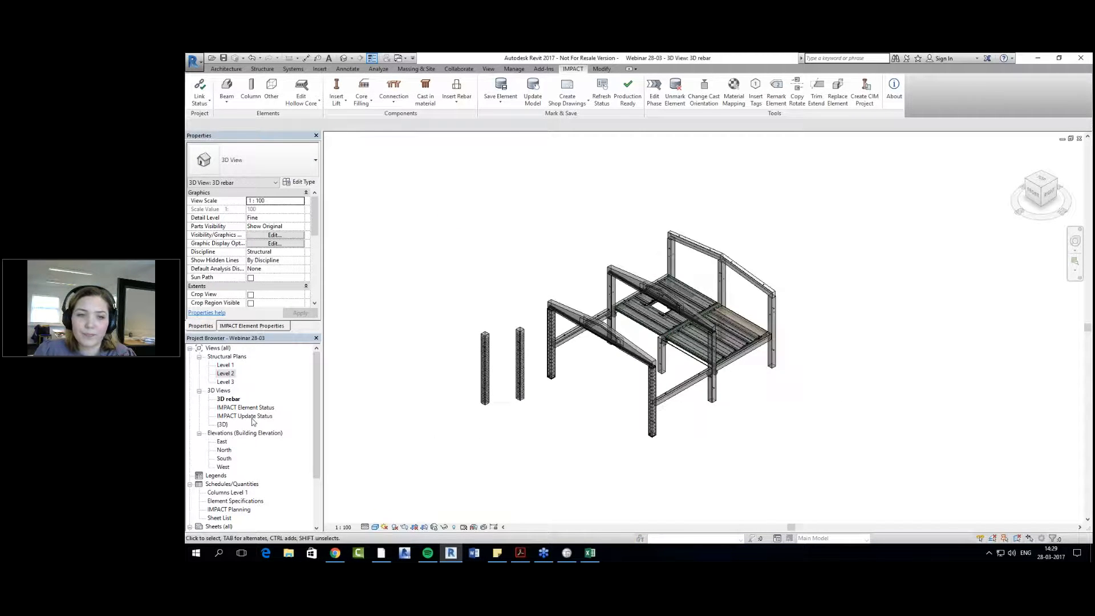
pyautogui.rightClick(220, 426)
pyautogui.moveTo(319, 304)
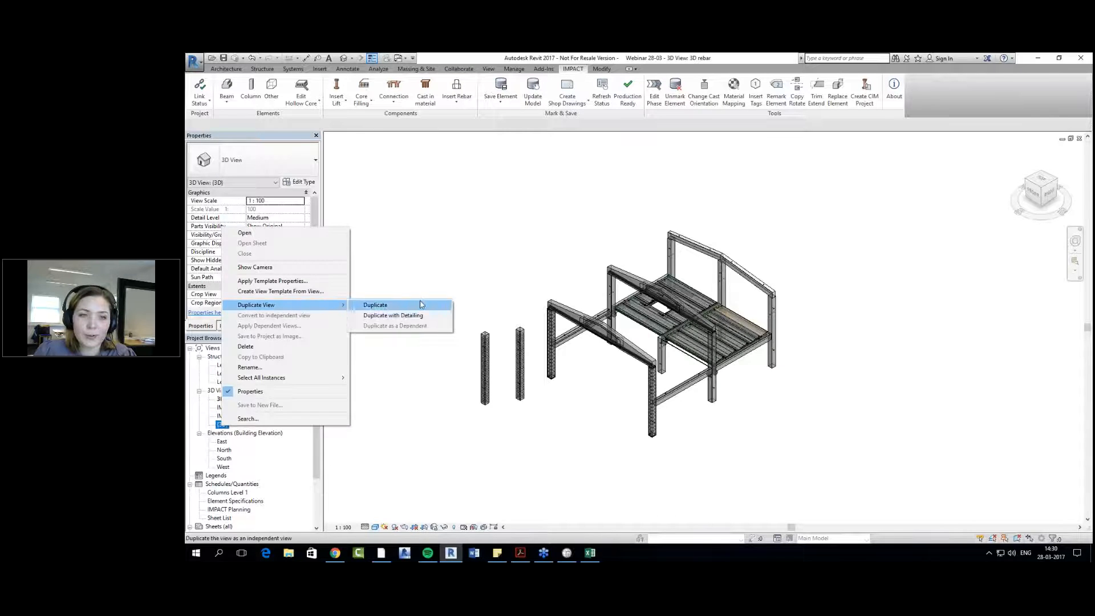
pyautogui.click(416, 315)
pyautogui.rightClick(230, 433)
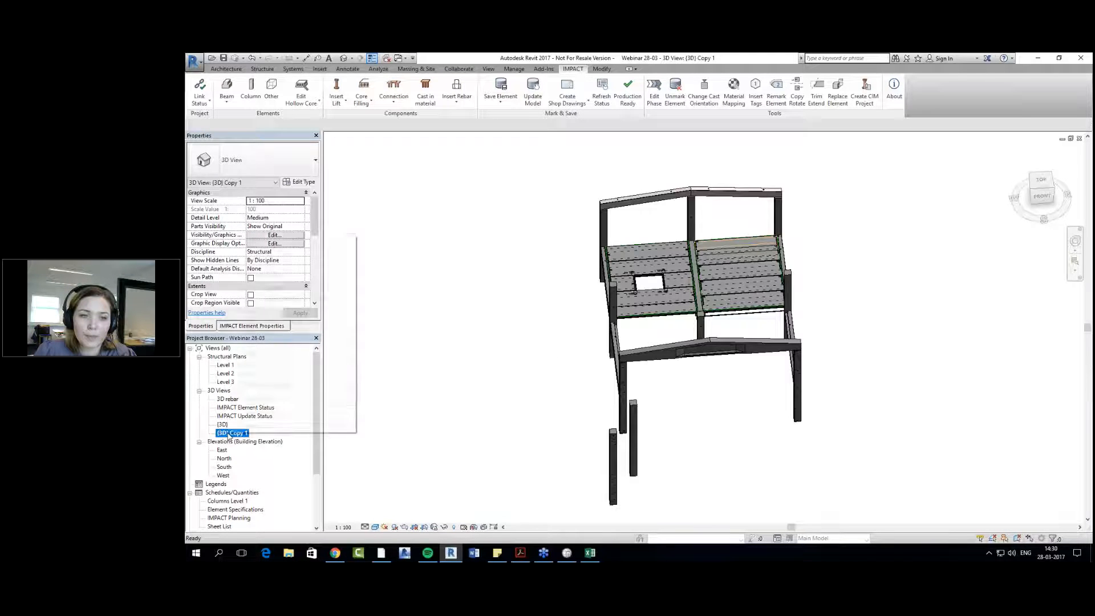
pyautogui.click(269, 376)
pyautogui.write('New ')
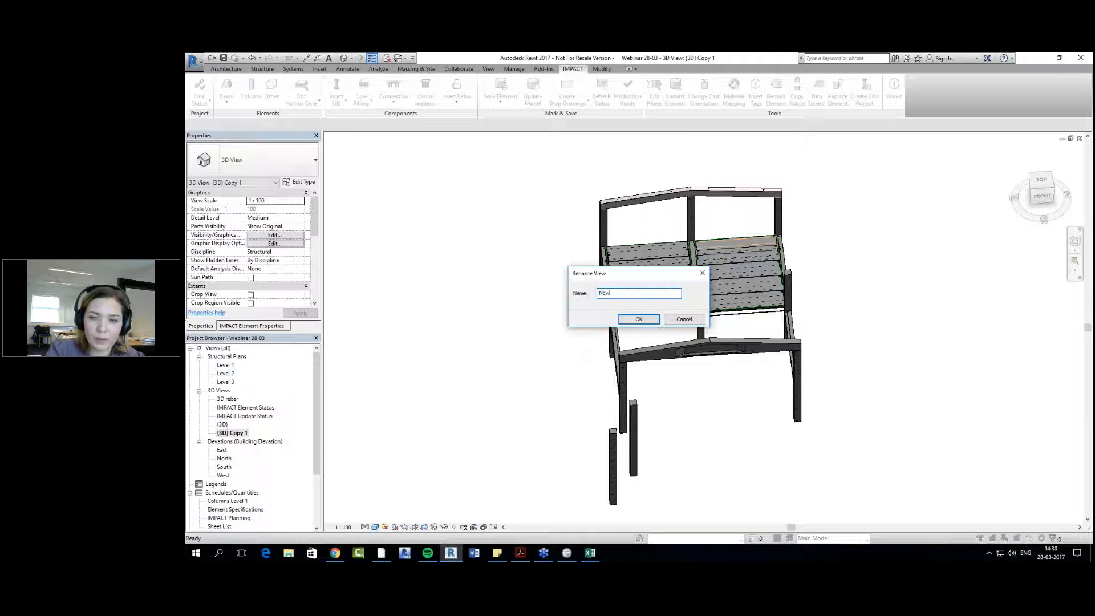
pyautogui.write('construction')
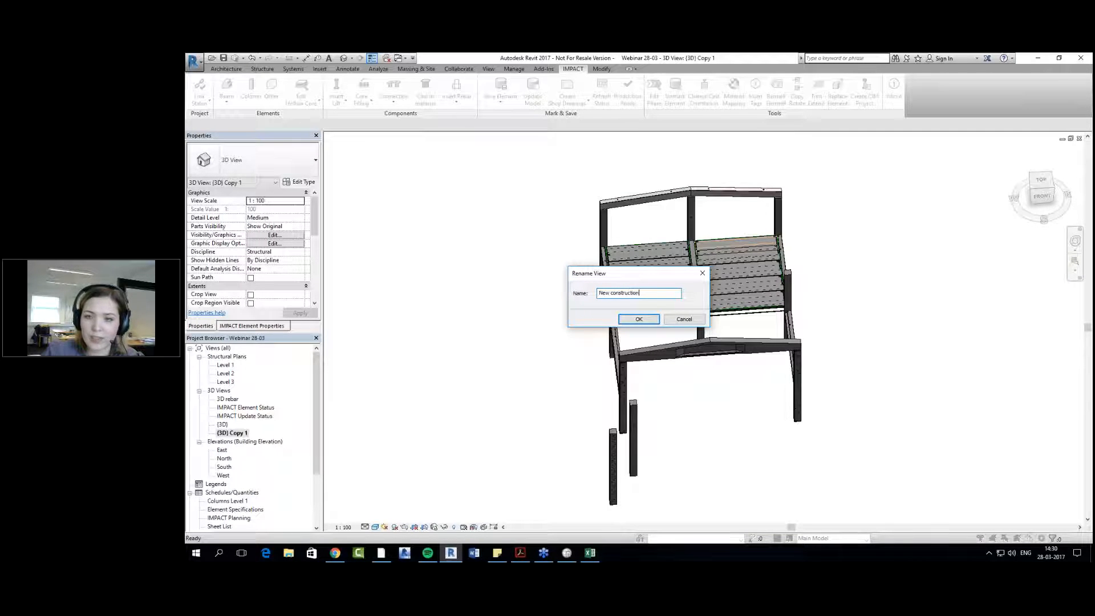
pyautogui.click(644, 322)
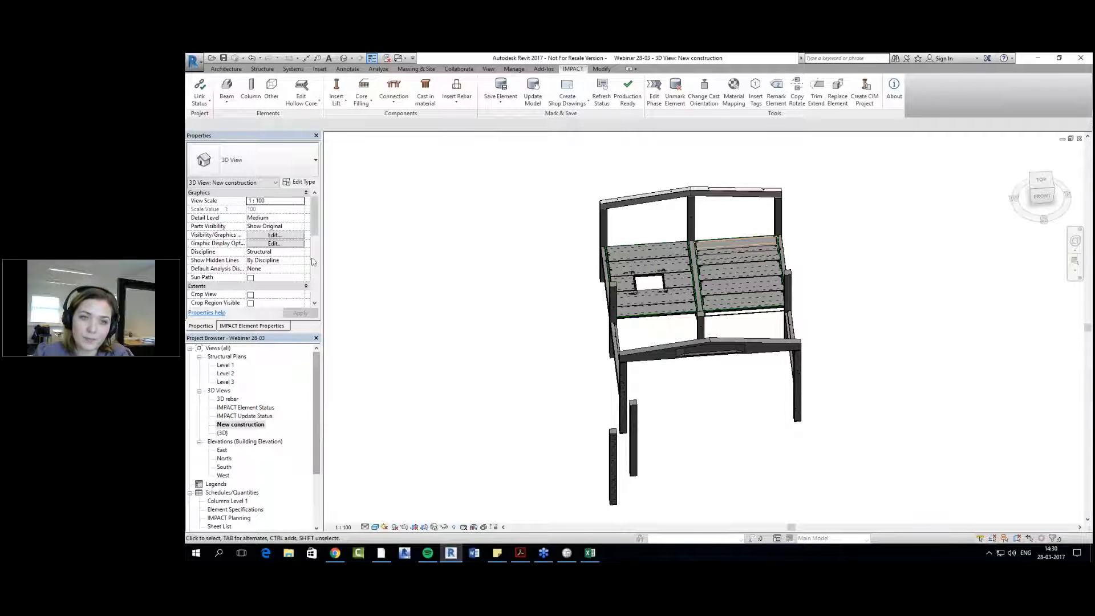
# Step: Set the phase of the New construction view to New phase and apply it
pyautogui.scroll(-2, 388, 365)
pyautogui.scroll(-2, 311, 247)
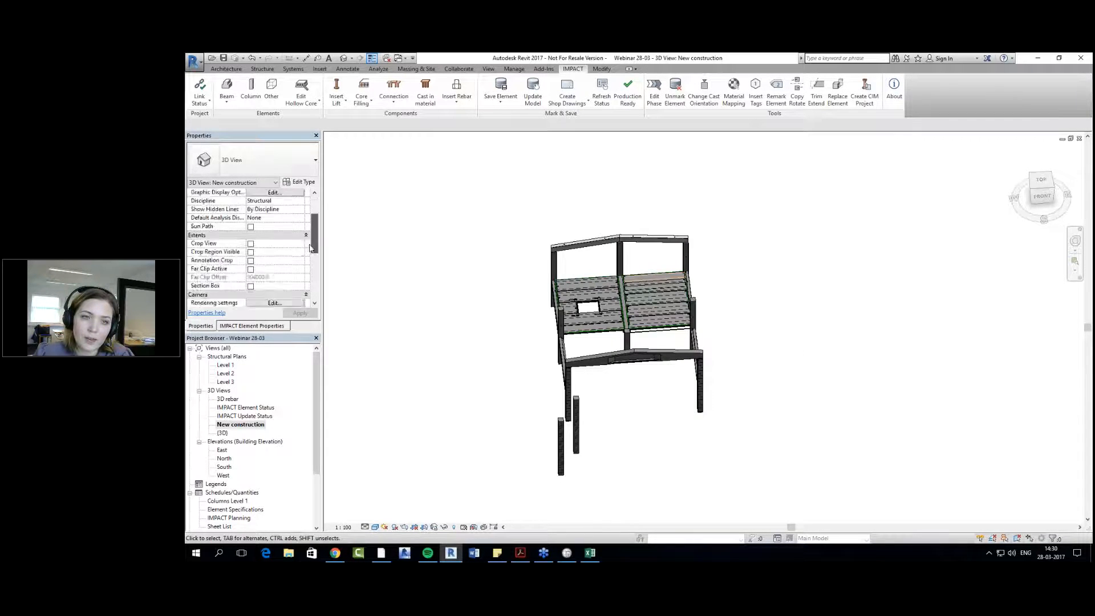
pyautogui.scroll(-3, 310, 247)
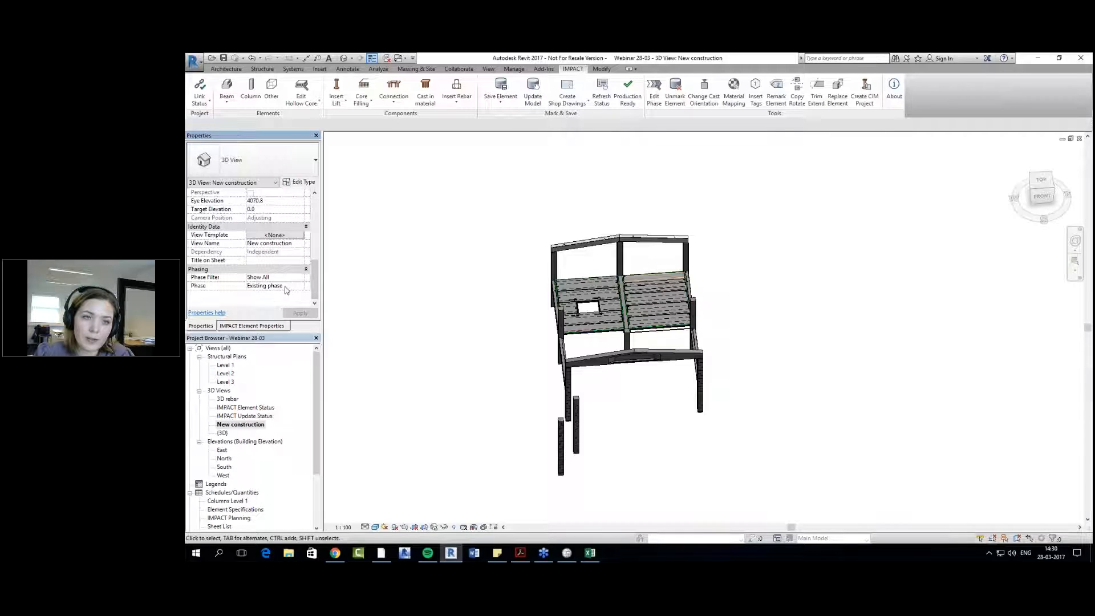
pyautogui.click(292, 287)
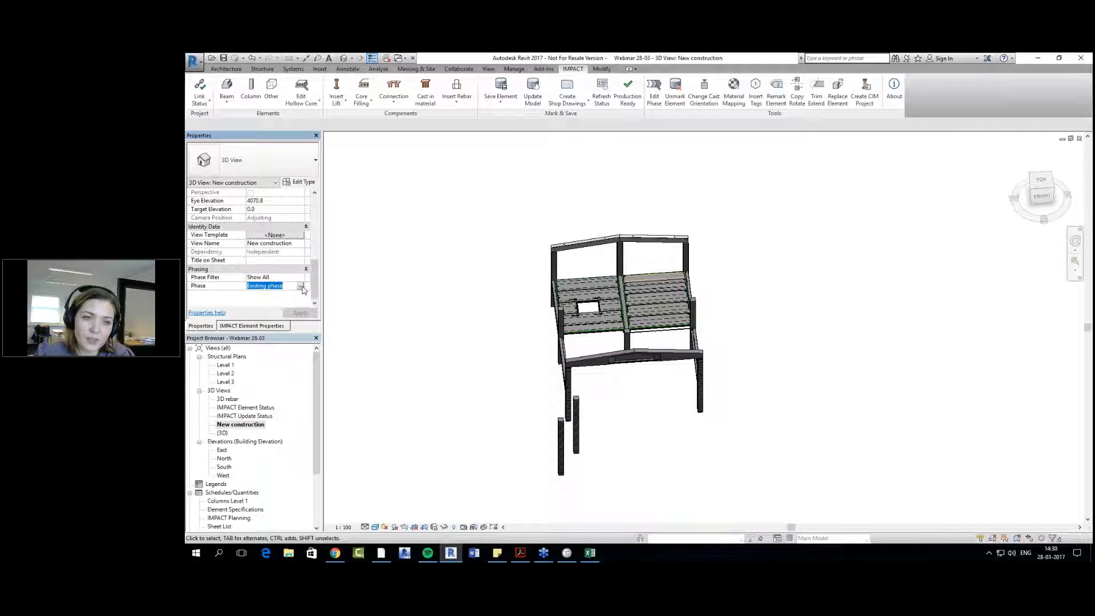
pyautogui.click(300, 286)
pyautogui.click(278, 301)
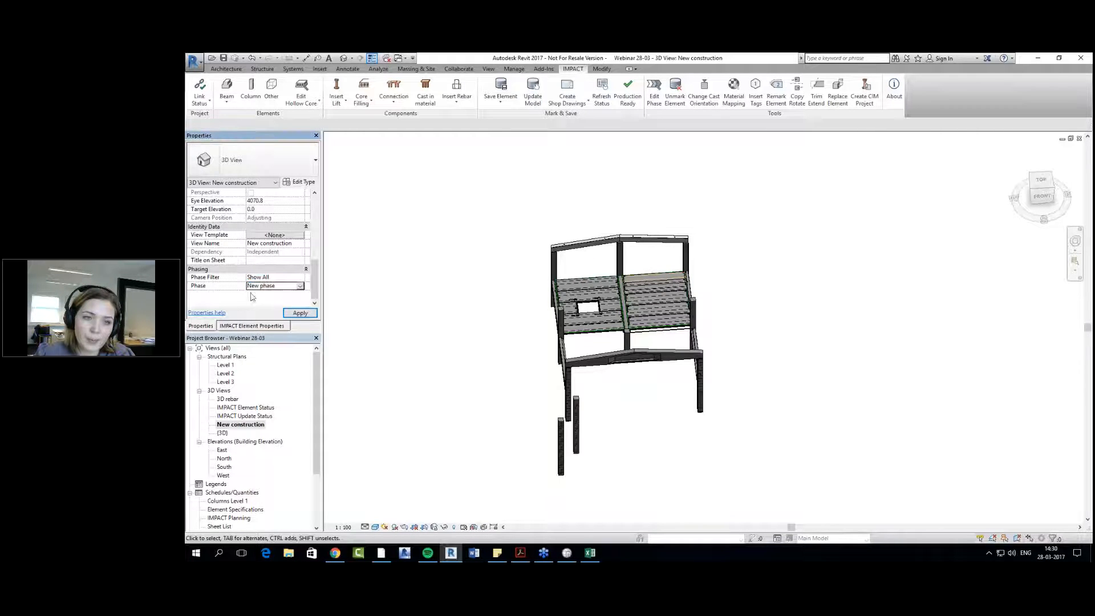
pyautogui.click(300, 313)
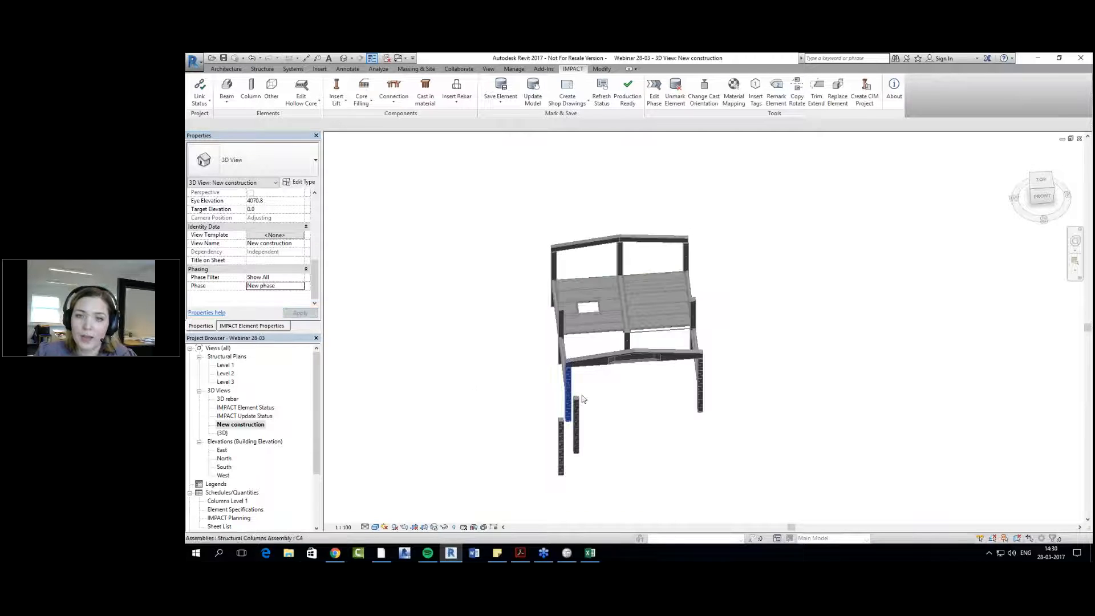
# Step: Change the New construction view's visual style to a flat grey display without edge lines
pyautogui.keyDown('shift'); pyautogui.moveTo(587, 402); pyautogui.dragTo(719, 414, button='middle'); pyautogui.keyUp('shift')
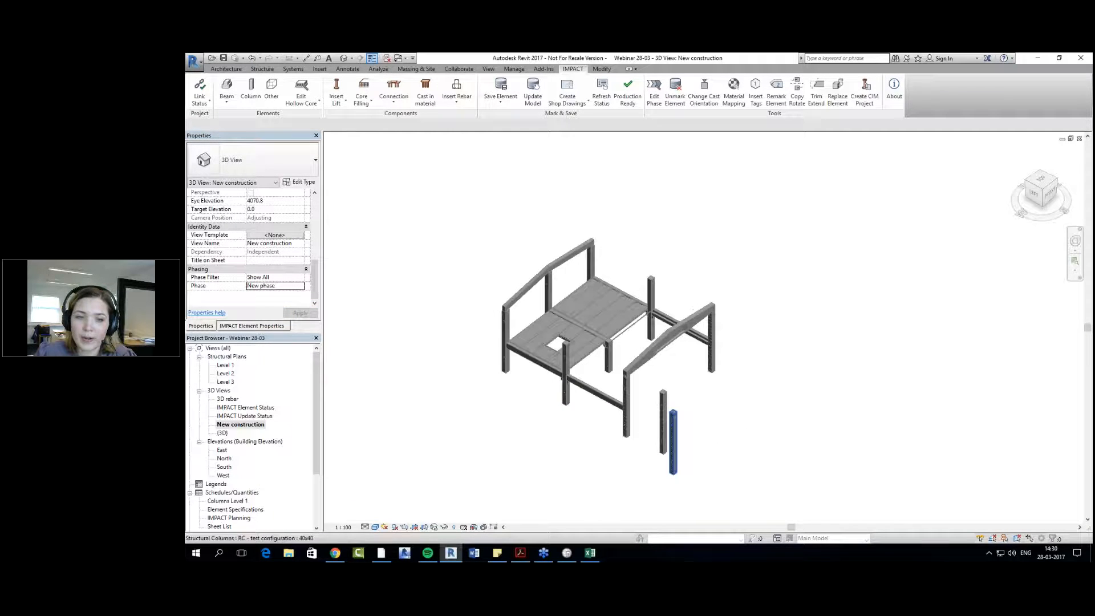
pyautogui.click(374, 527)
pyautogui.click(404, 497)
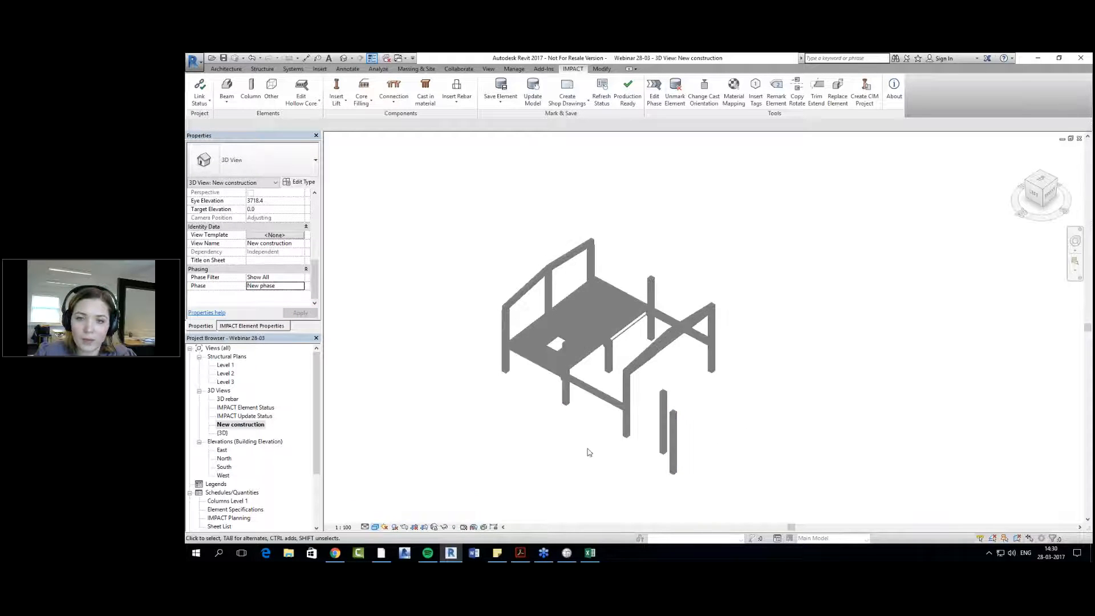
# Step: Select the two freestanding columns beside the frame and move them to New phase with IMPACT's Edit Phase
pyautogui.keyDown('shift'); pyautogui.moveTo(590, 451); pyautogui.dragTo(715, 421, button='middle'); pyautogui.keyUp('shift')
pyautogui.scroll(1, 764, 373)
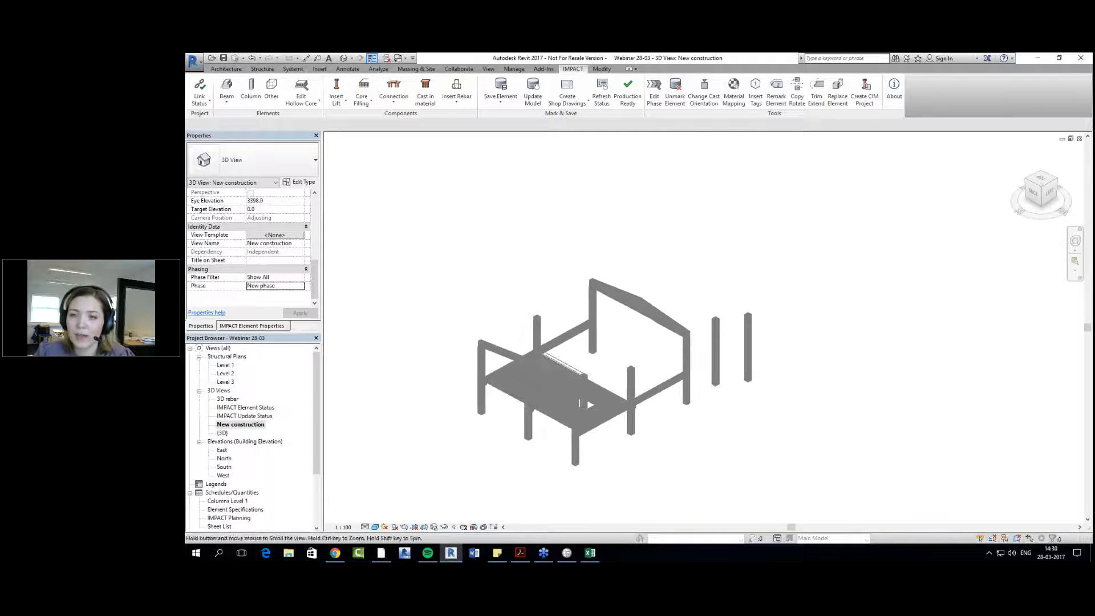
pyautogui.click(717, 368)
pyautogui.moveTo(774, 293); pyautogui.dragTo(694, 403)
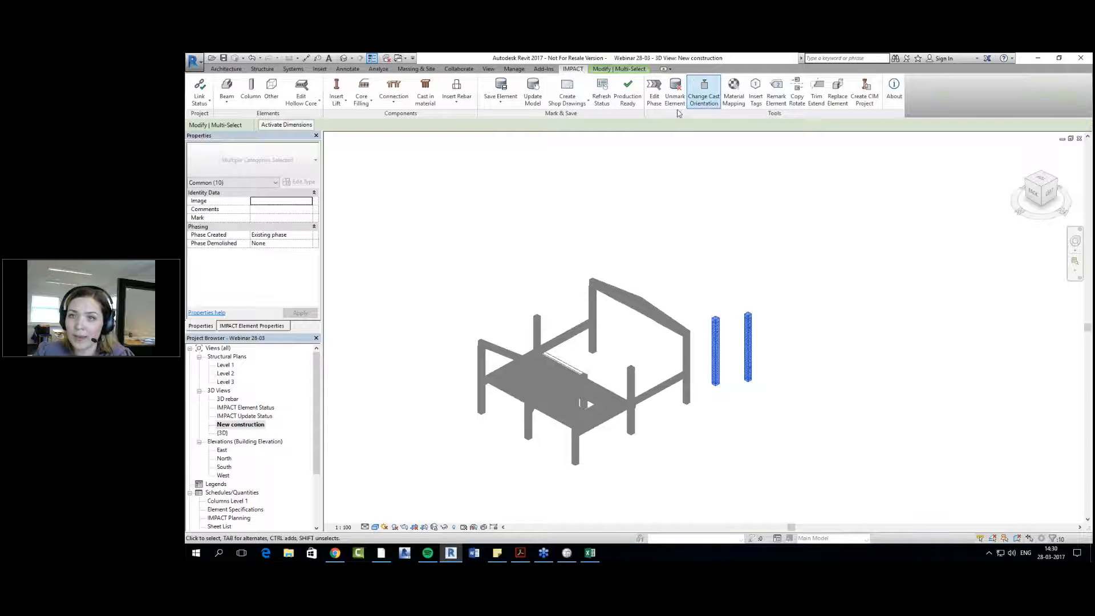
pyautogui.click(654, 91)
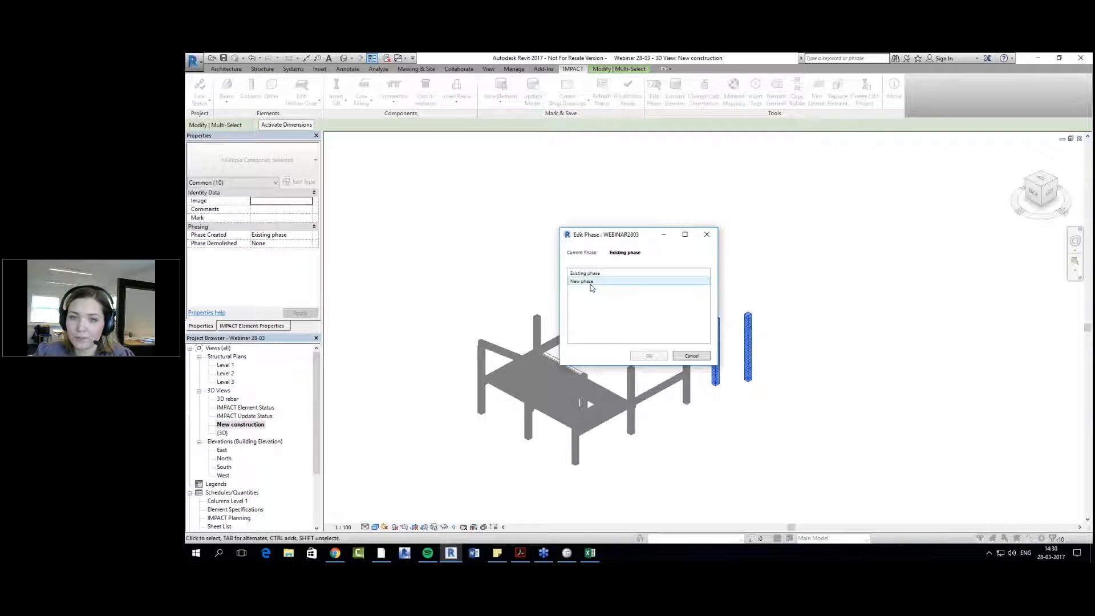
pyautogui.click(590, 283)
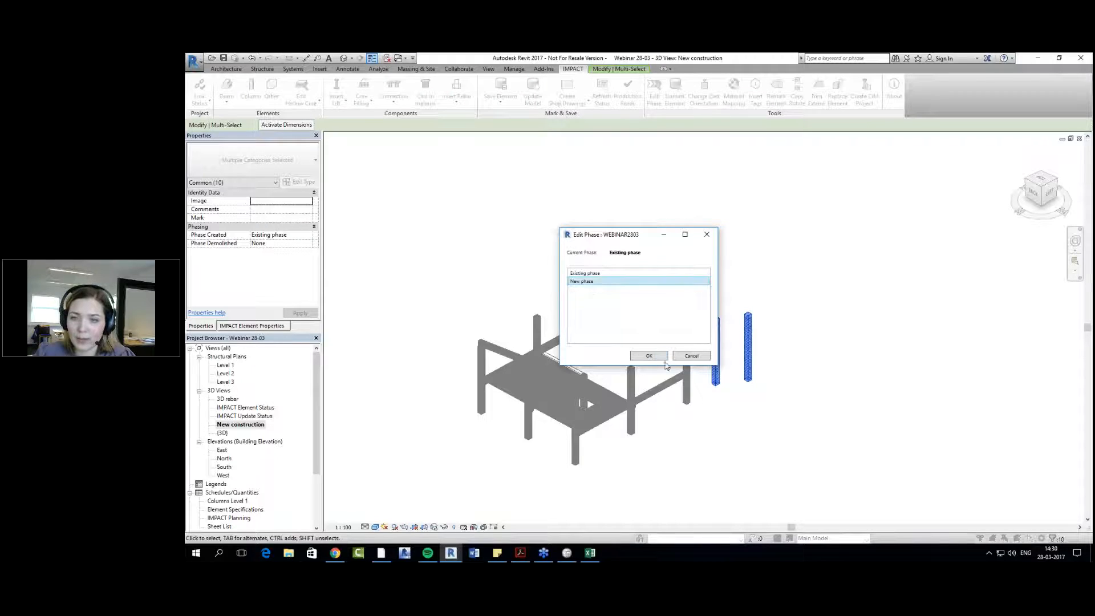
pyautogui.click(659, 356)
pyautogui.scroll(2, 759, 371)
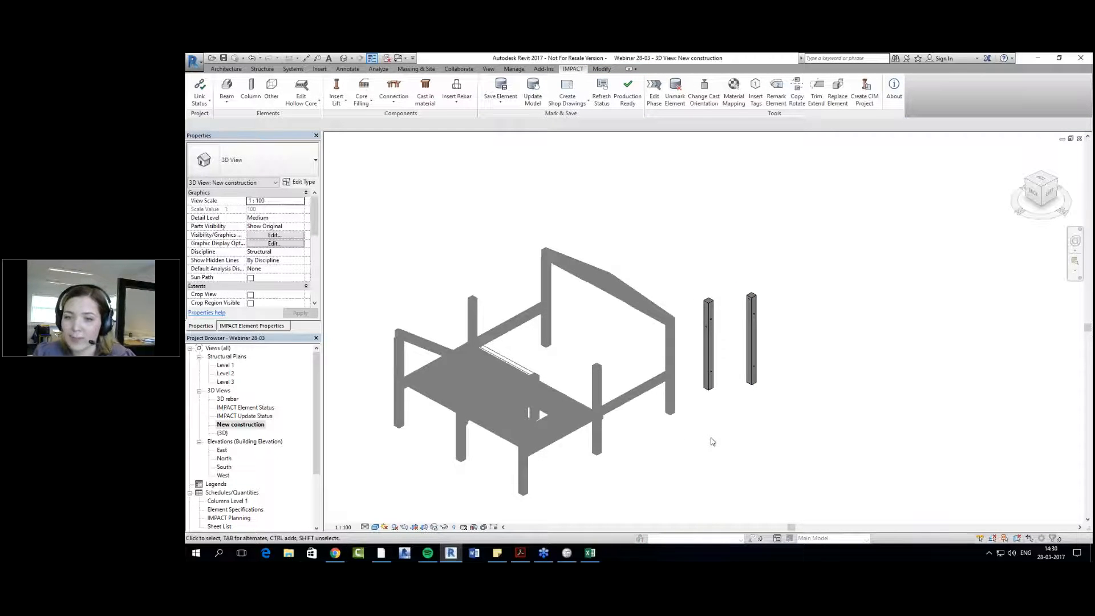
pyautogui.scroll(-2, 710, 440)
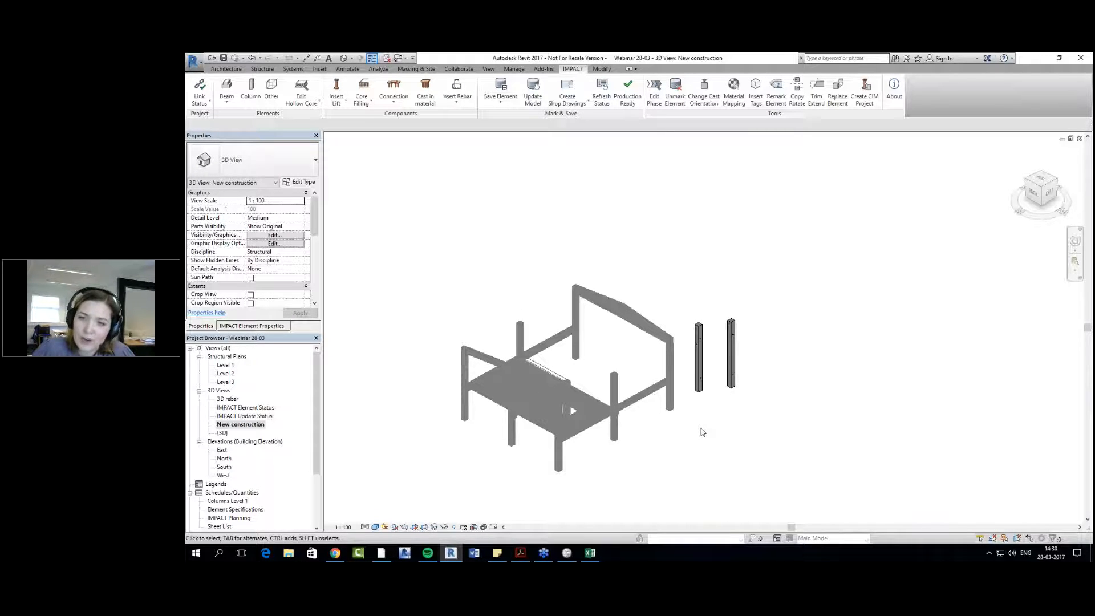
pyautogui.click(241, 426)
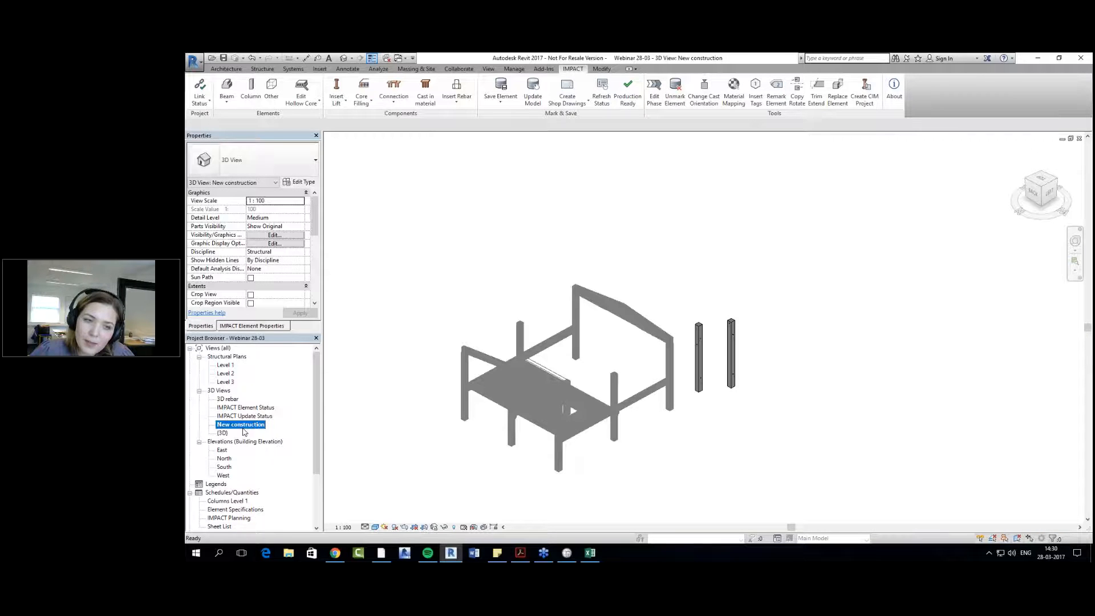
pyautogui.scroll(-1, 641, 382)
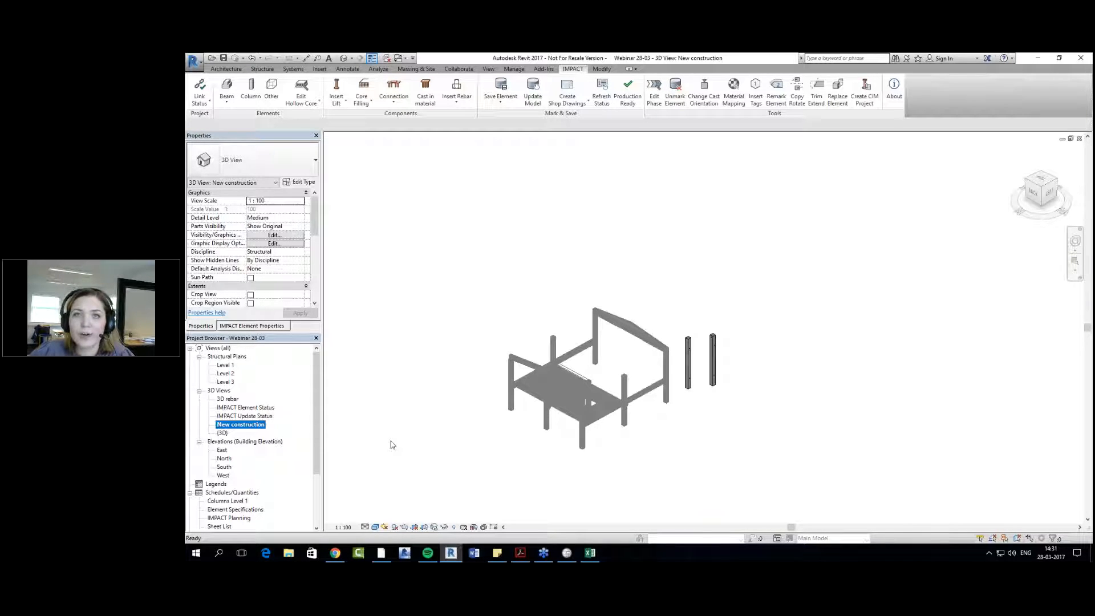
pyautogui.click(702, 482)
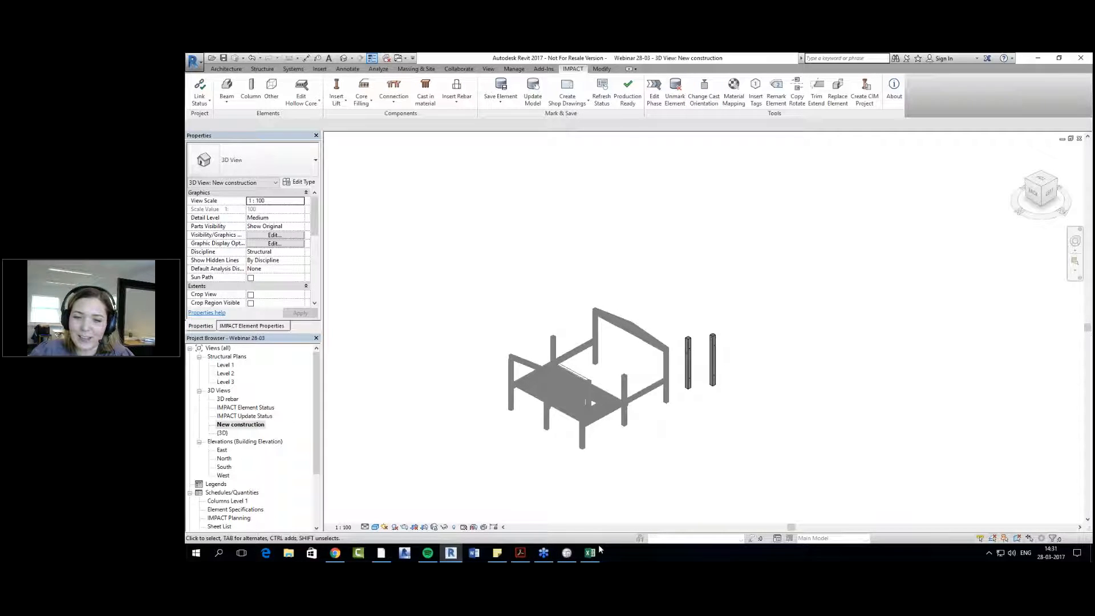
# Step: Switch to the Tips&tricks webinar checklist in Acrobat Reader, tick off Phases and return to Revit
pyautogui.moveTo(596, 555)
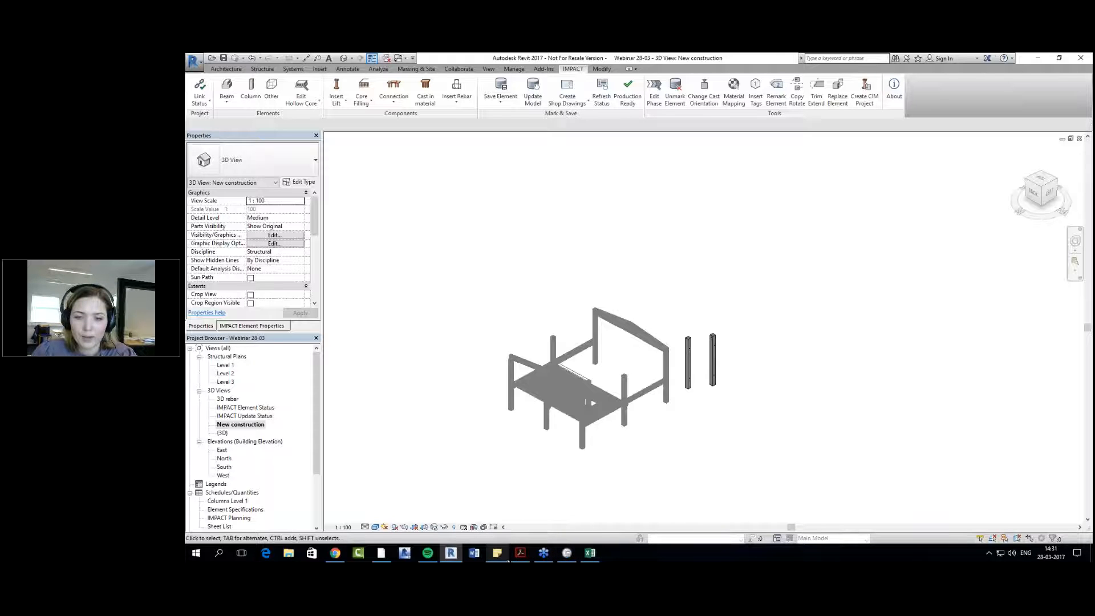
pyautogui.click(520, 553)
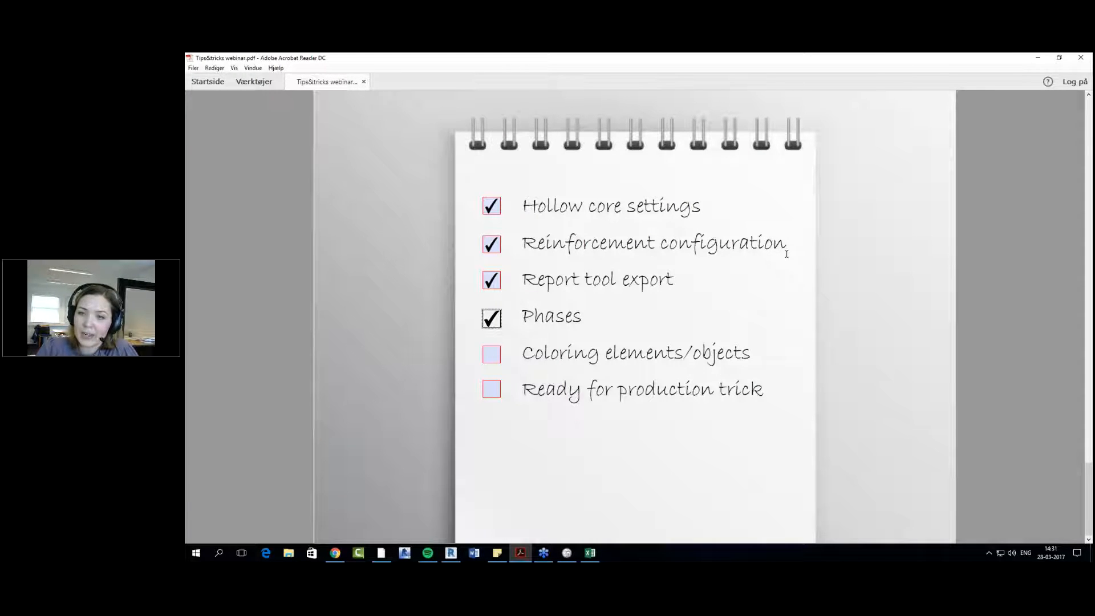
pyautogui.click(1038, 58)
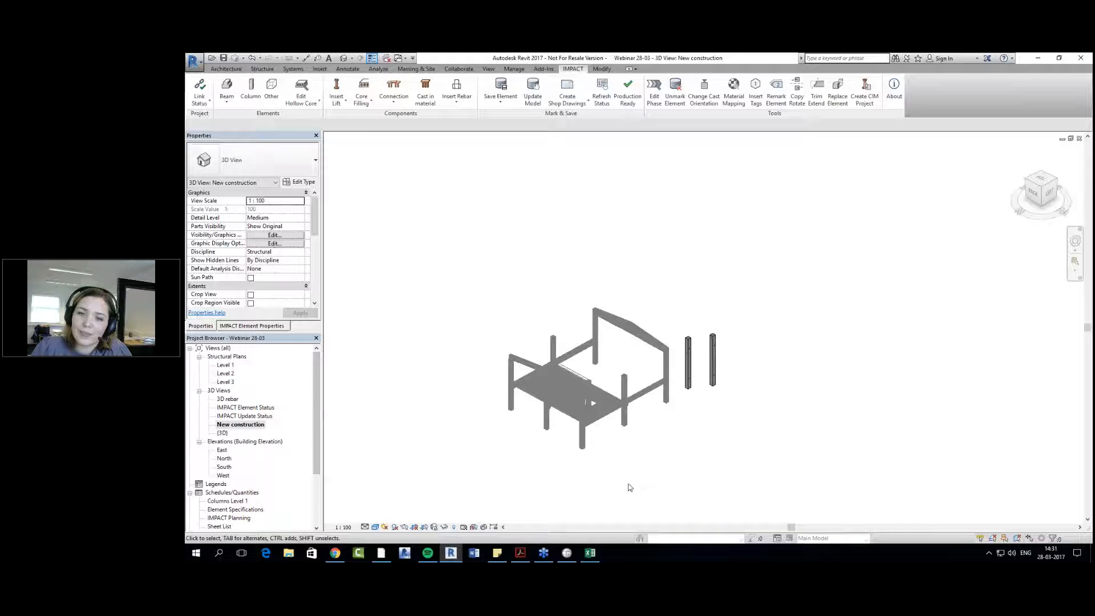
# Step: Open the 3D rebar view, window-select the structure and filter the selection down to Structural Rebar only
pyautogui.moveTo(757, 452); pyautogui.dragTo(744, 450, button='middle')
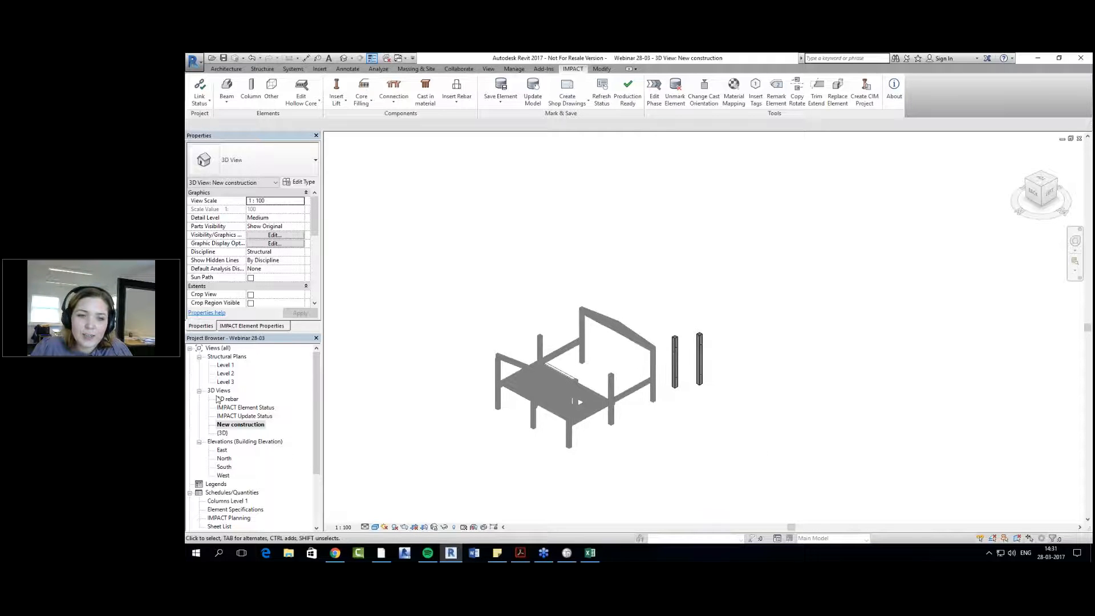
pyautogui.doubleClick(225, 400)
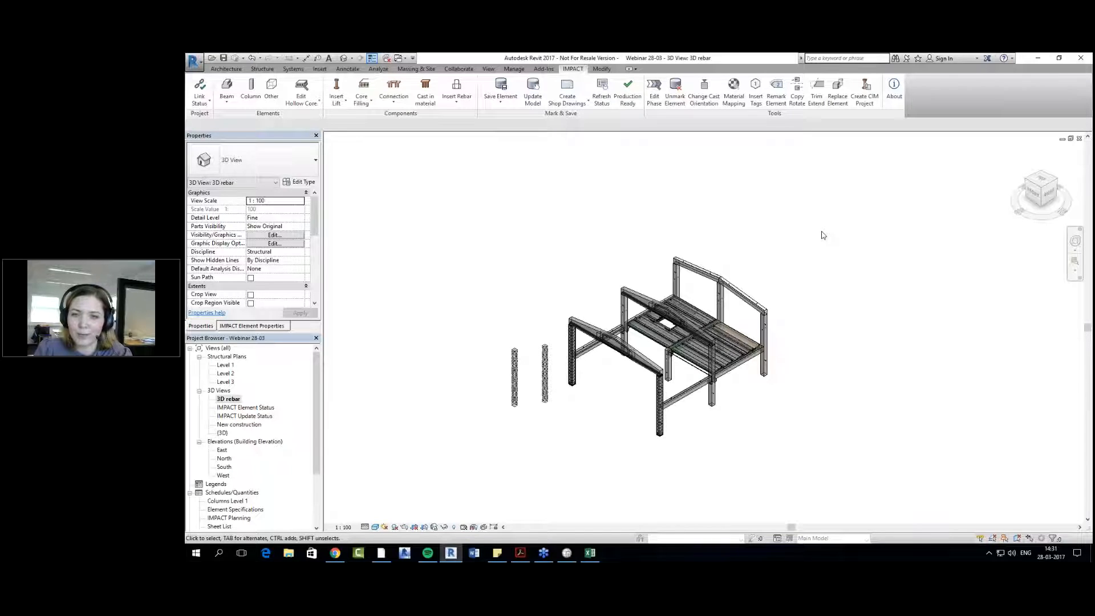
pyautogui.scroll(-1, 776, 313)
pyautogui.moveTo(481, 271); pyautogui.dragTo(815, 442)
pyautogui.scroll(2, 604, 404)
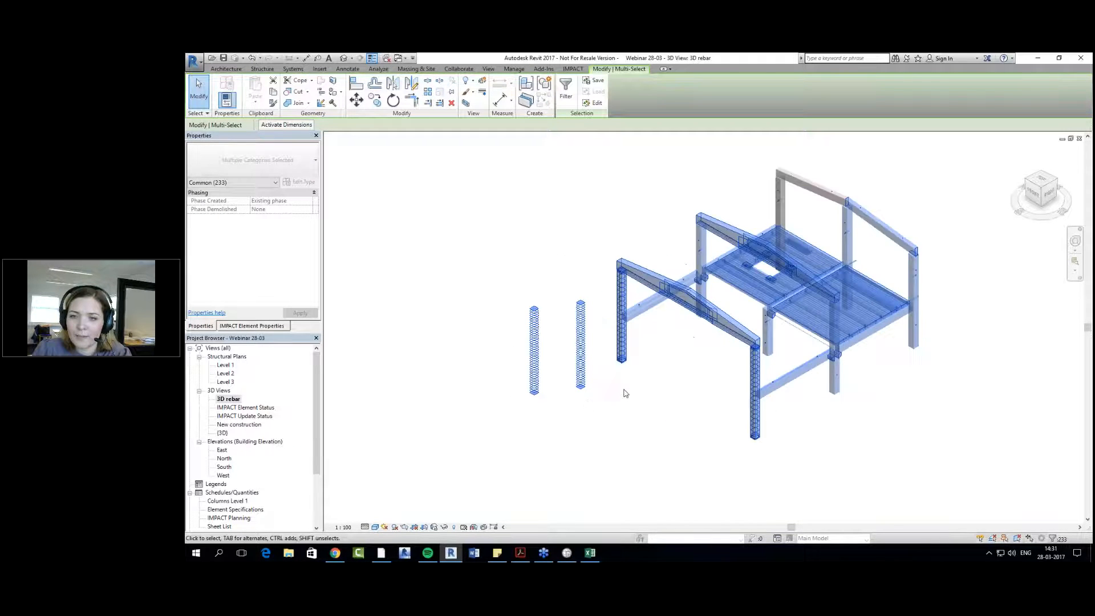
pyautogui.scroll(3, 624, 392)
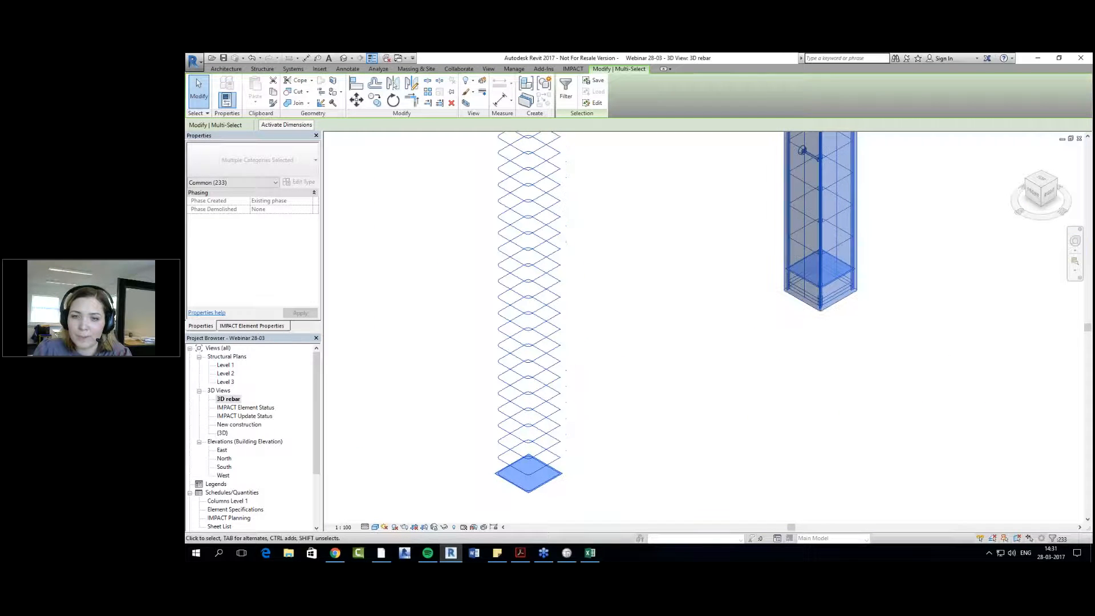
pyautogui.scroll(-5, 636, 408)
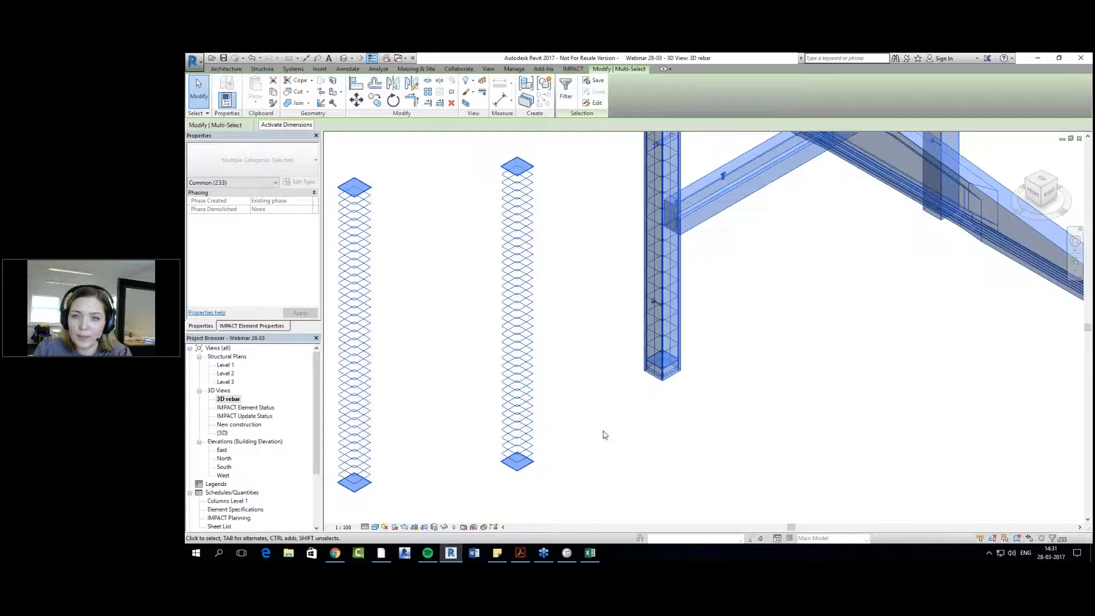
pyautogui.scroll(-3, 640, 427)
pyautogui.click(1052, 538)
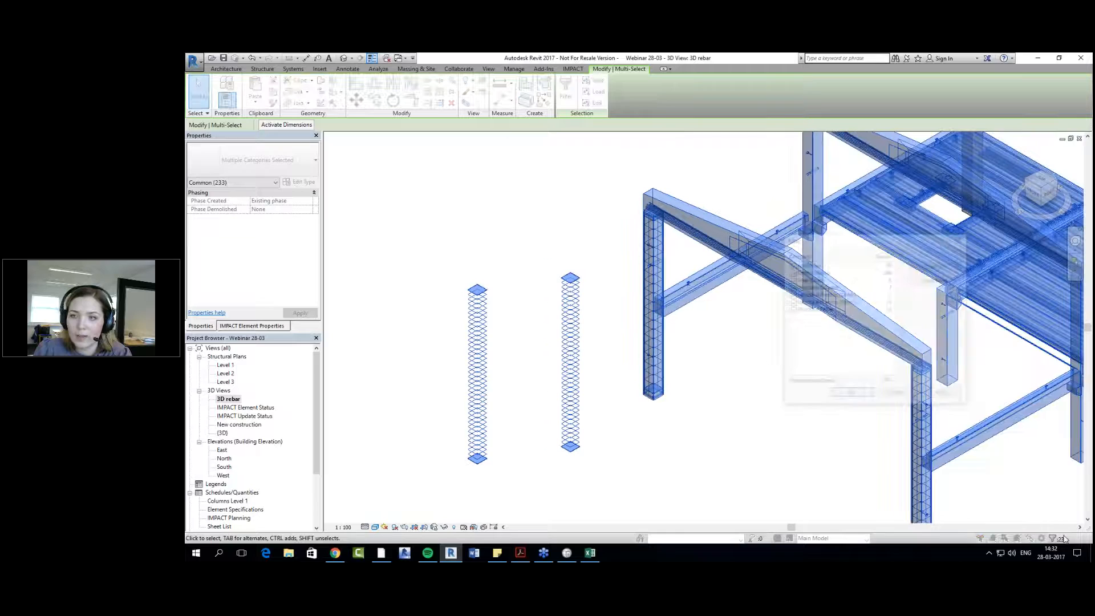
pyautogui.click(936, 279)
pyautogui.click(791, 309)
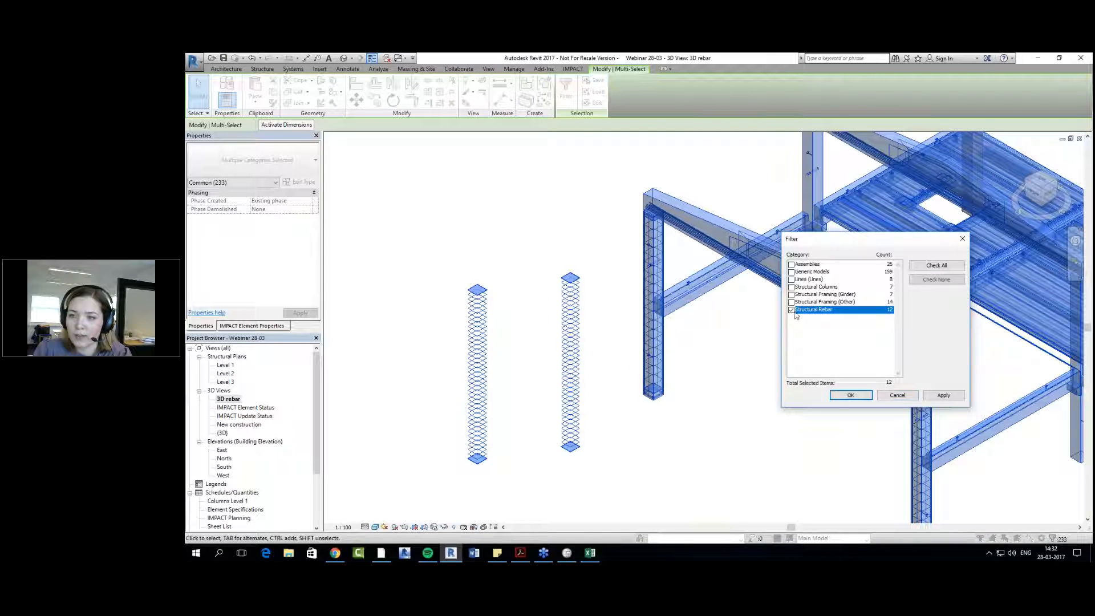
pyautogui.click(850, 395)
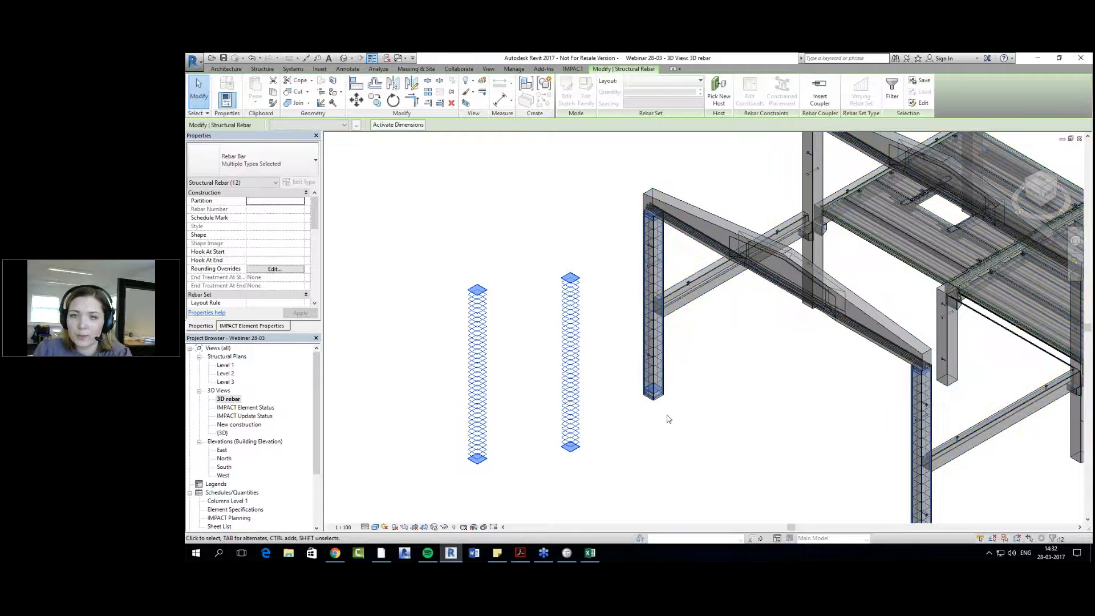
# Step: Set the selected rebar's view visibility states to View as solid for the 3D rebar view, and inspect the bars in the corner column
pyautogui.scroll(-3, 290, 262)
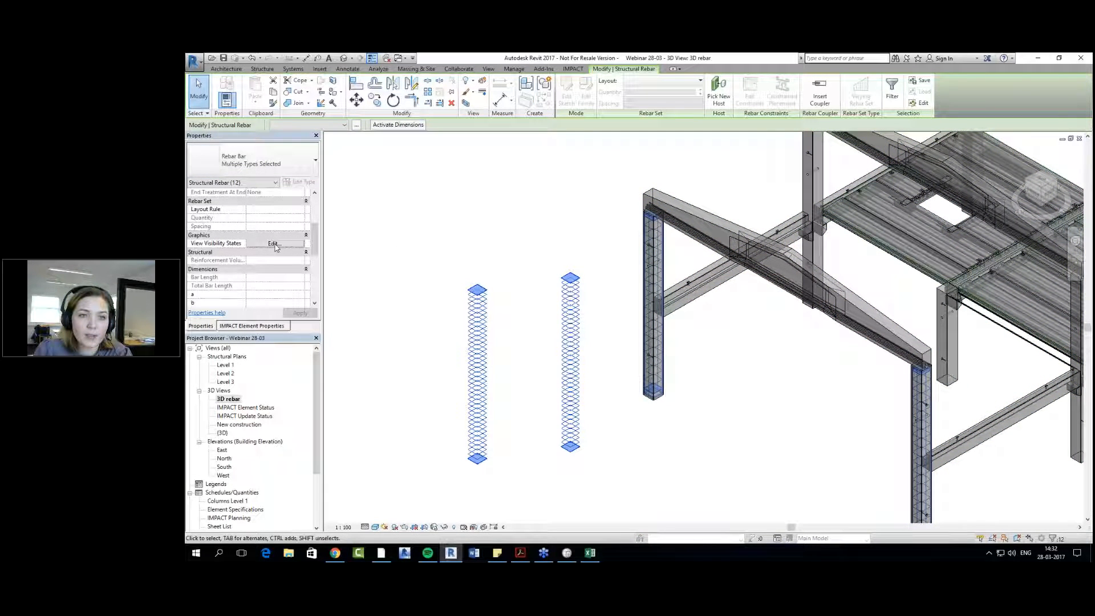
pyautogui.click(274, 244)
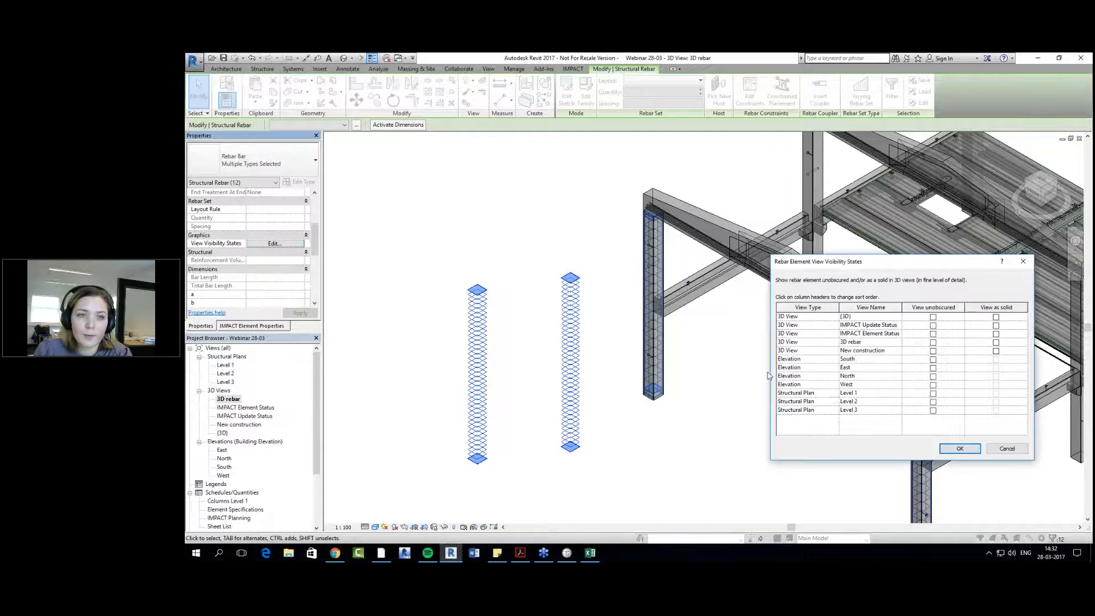
pyautogui.click(874, 344)
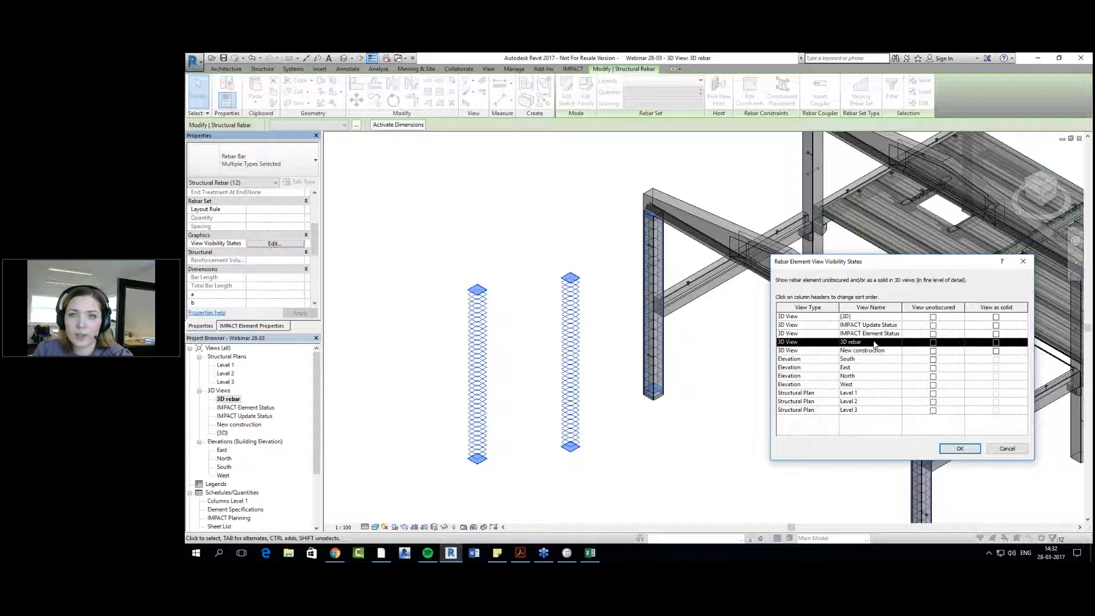
pyautogui.click(996, 342)
pyautogui.click(959, 448)
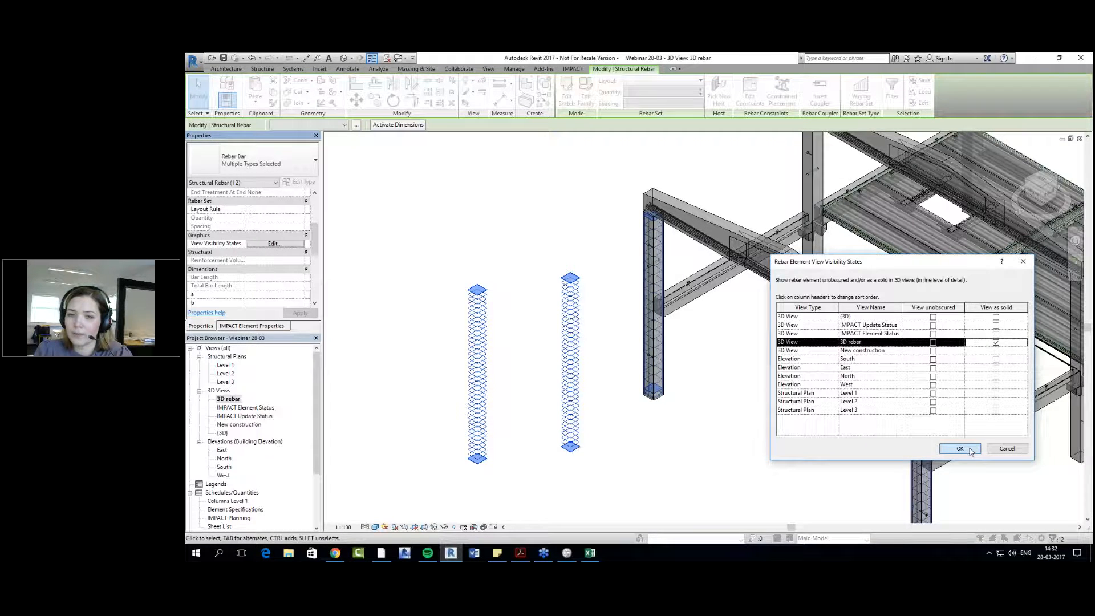
pyautogui.click(697, 446)
pyautogui.scroll(8, 662, 381)
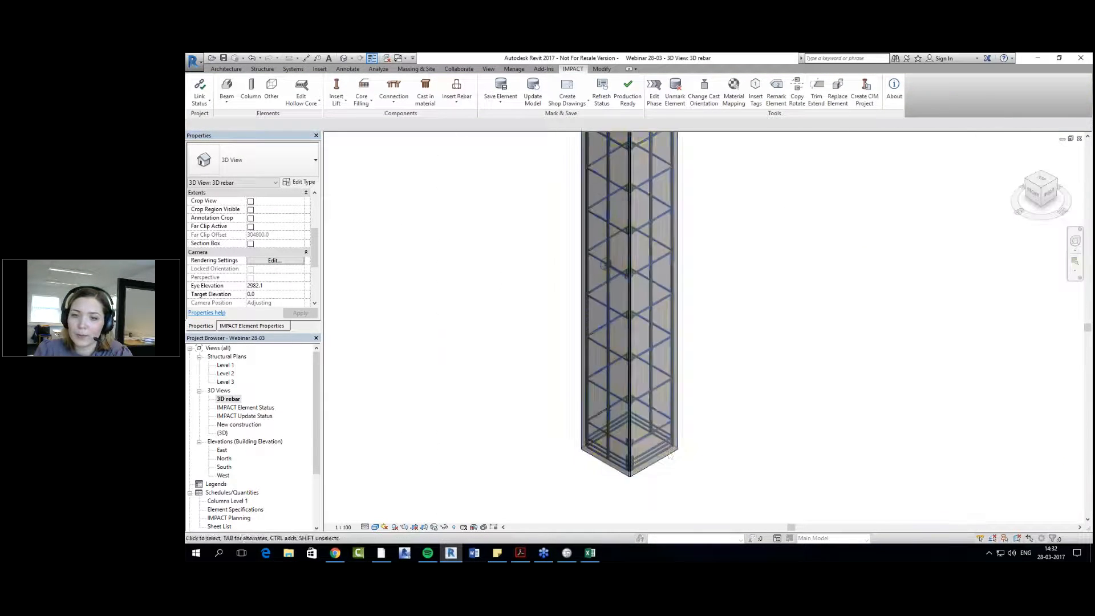
pyautogui.keyDown('shift'); pyautogui.moveTo(711, 442); pyautogui.dragTo(750, 381, button='middle'); pyautogui.keyUp('shift')
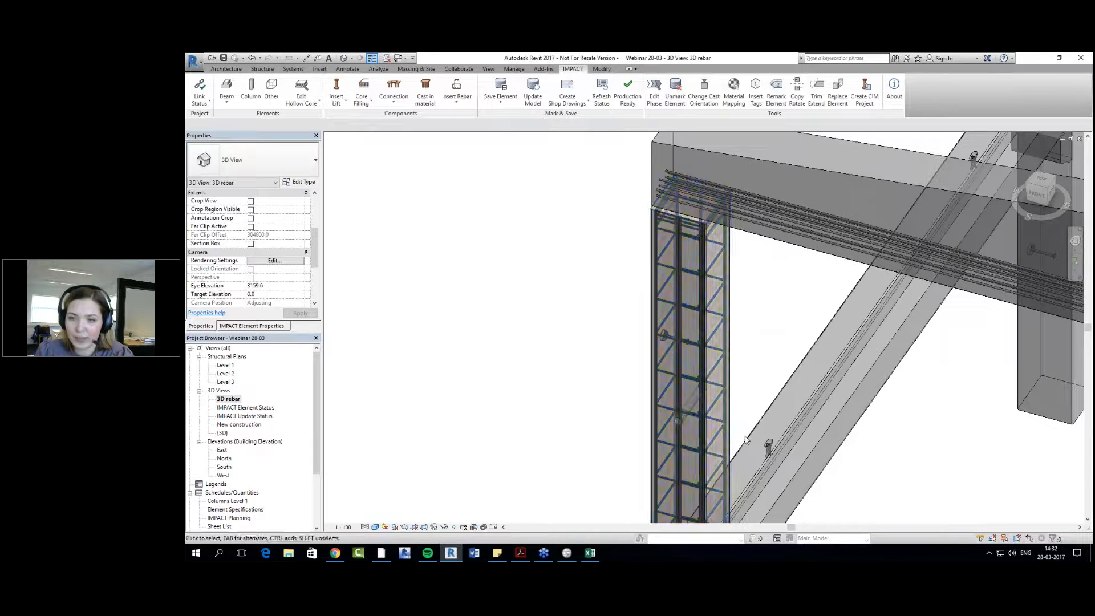
pyautogui.keyDown('shift'); pyautogui.moveTo(687, 343); pyautogui.dragTo(662, 393, button='middle'); pyautogui.keyUp('shift')
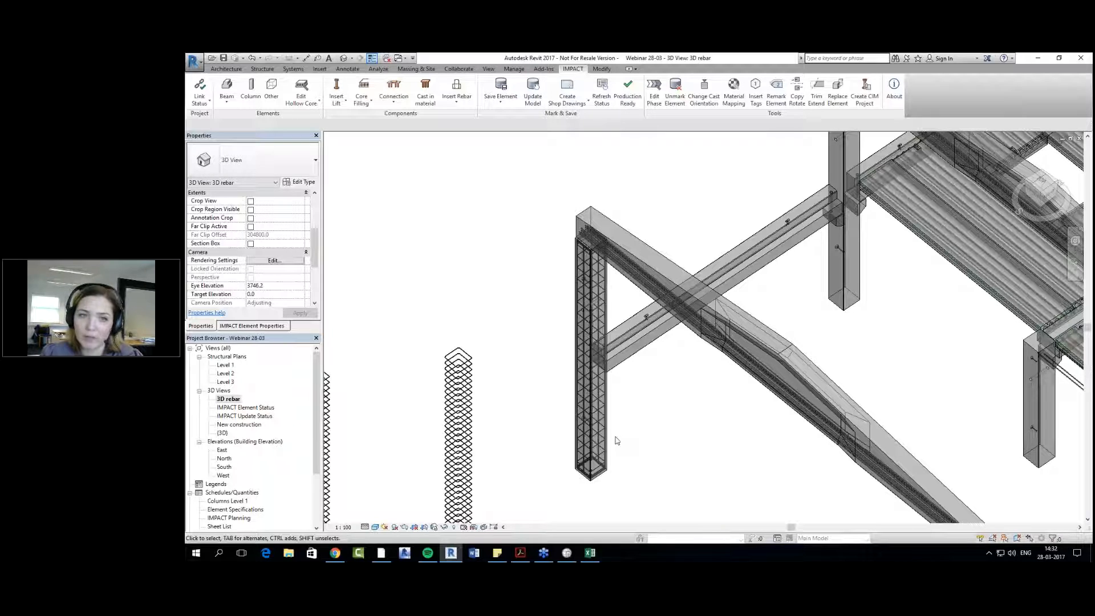
pyautogui.click(238, 399)
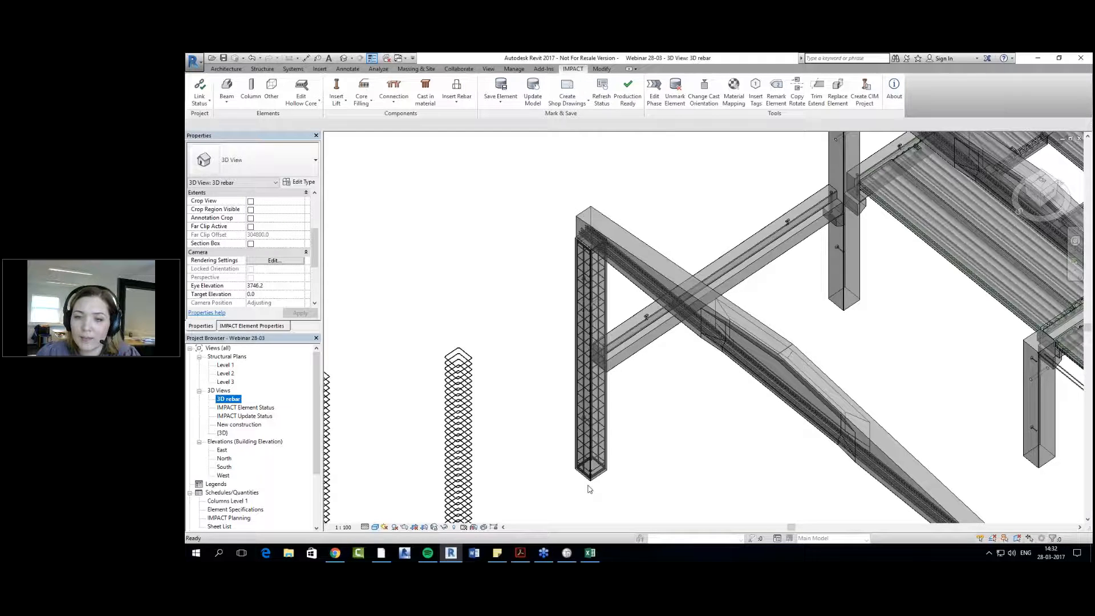
# Step: Override the surface pattern color to red for the stirrup set at the foot of the corner column in this view
pyautogui.scroll(2, 590, 488)
pyautogui.scroll(1, 589, 485)
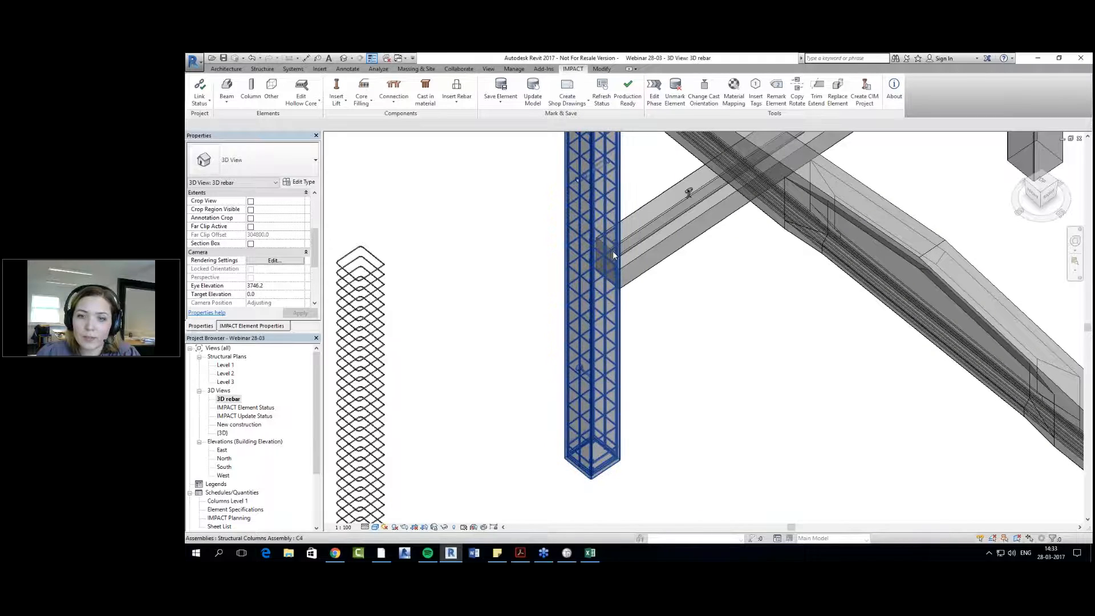
pyautogui.click(605, 469)
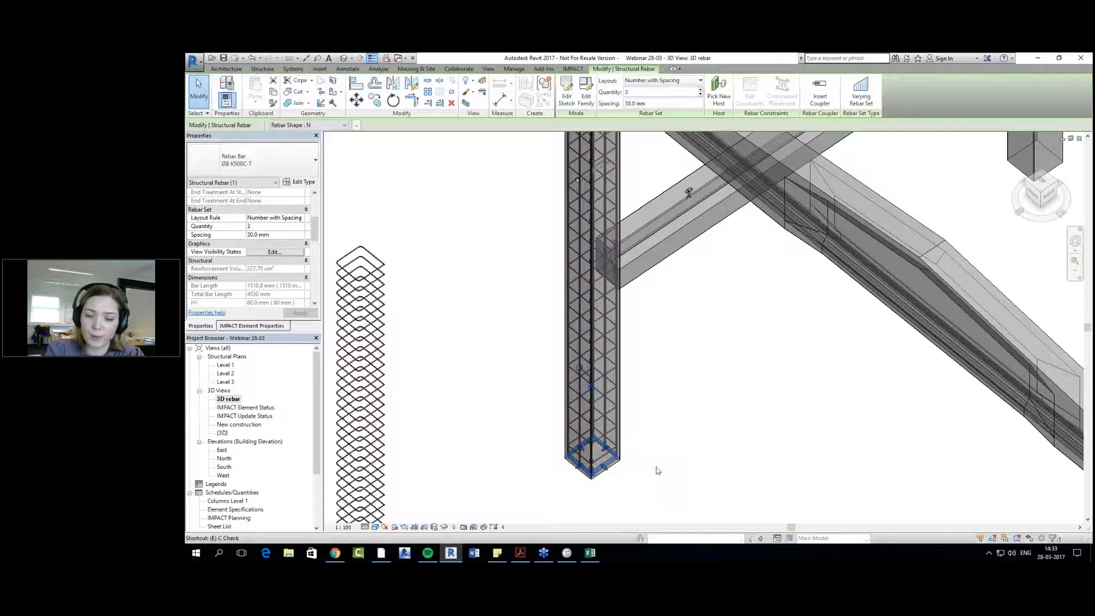
pyautogui.press('e')
pyautogui.press('o')
pyautogui.press('d')
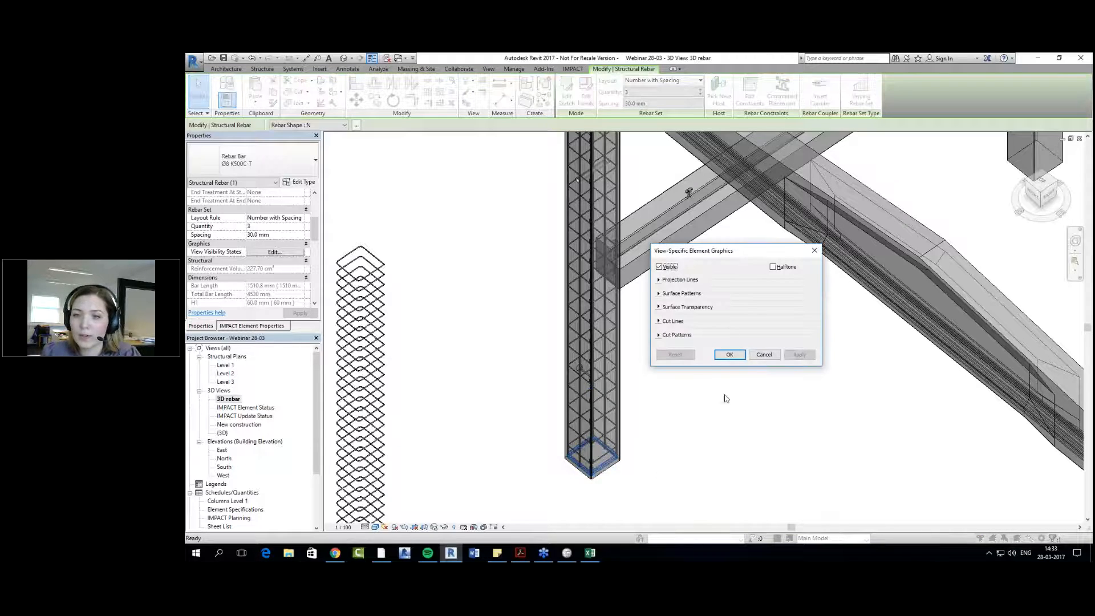
pyautogui.click(657, 293)
pyautogui.click(710, 323)
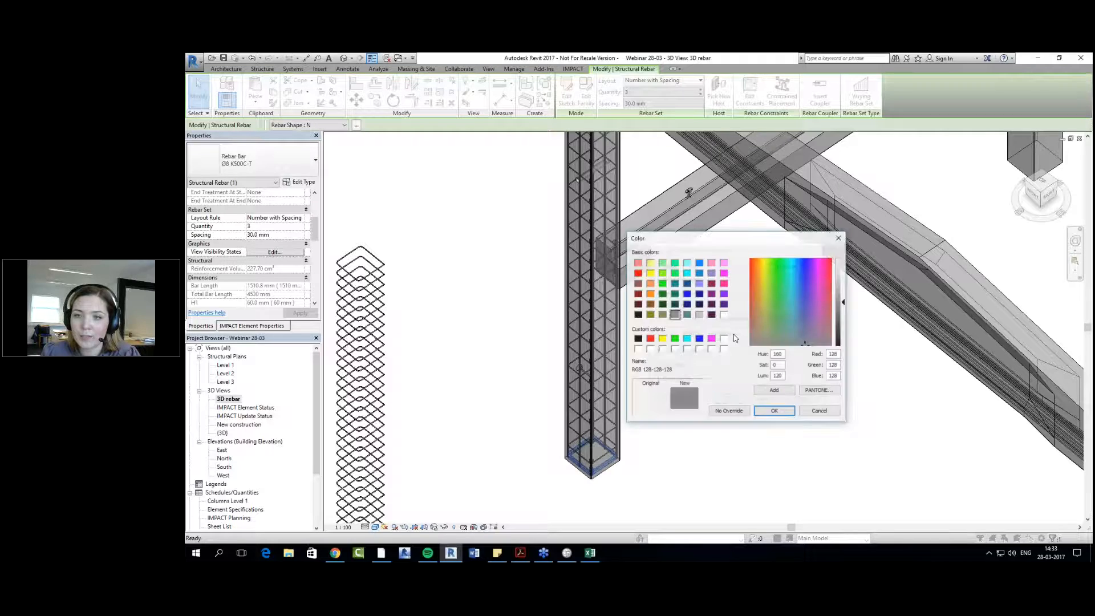
pyautogui.click(638, 273)
pyautogui.click(773, 411)
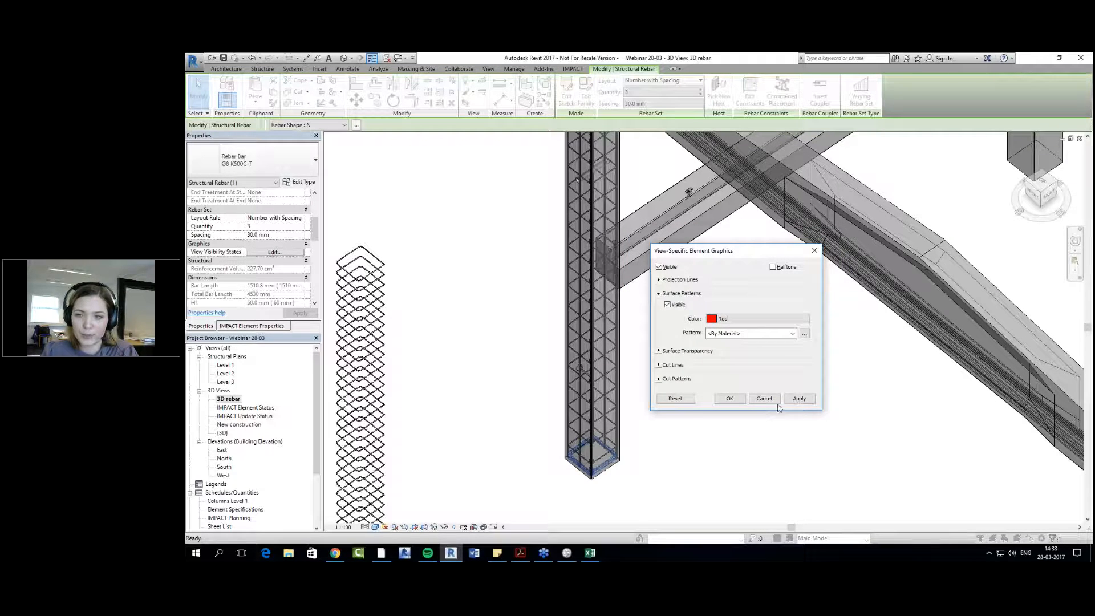
# Step: Set the stirrups' surface pattern to Solid fill, apply the override and inspect the bars at the column foot
pyautogui.click(782, 337)
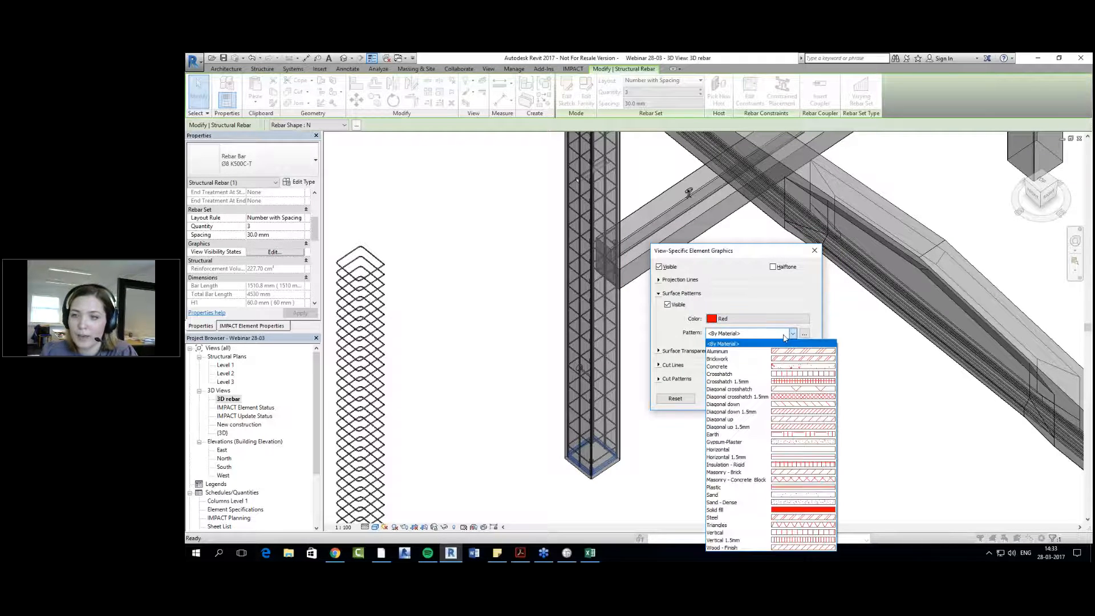
pyautogui.click(801, 510)
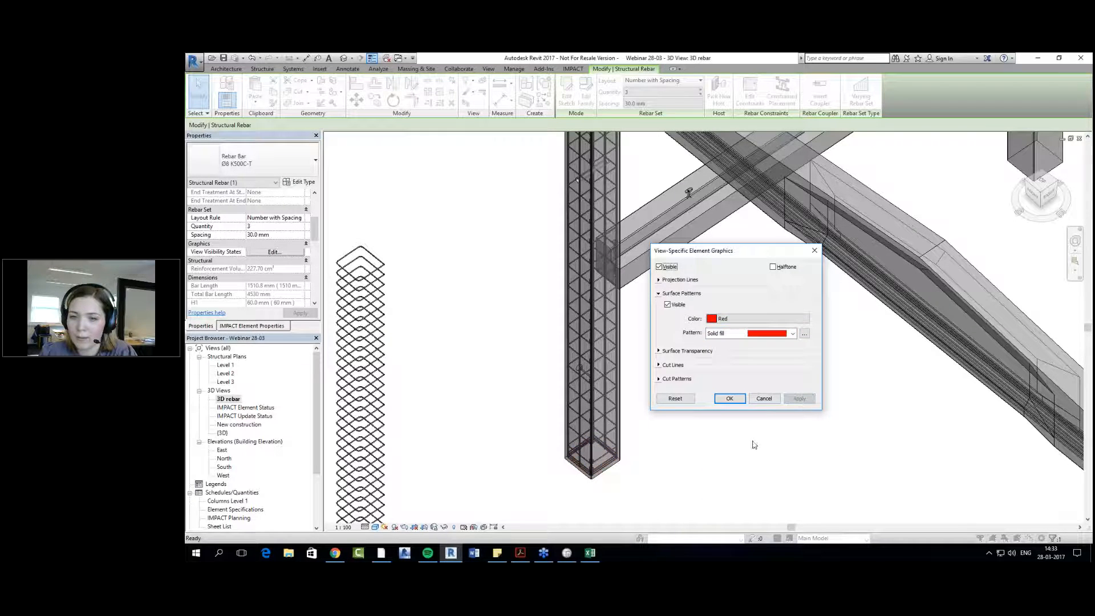
pyautogui.click(729, 398)
pyautogui.scroll(3, 707, 469)
pyautogui.click(632, 466)
pyautogui.scroll(-5, 696, 459)
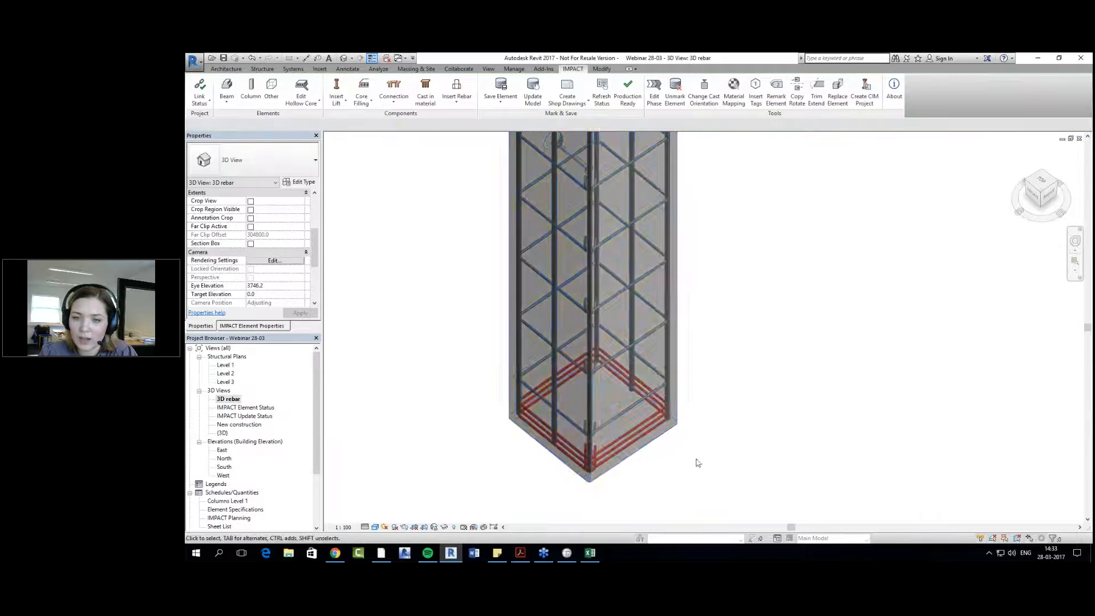
# Step: Override the surface pattern color to green for the beam assembly joining the corner column to the next frame
pyautogui.moveTo(796, 456); pyautogui.dragTo(710, 435, button='middle')
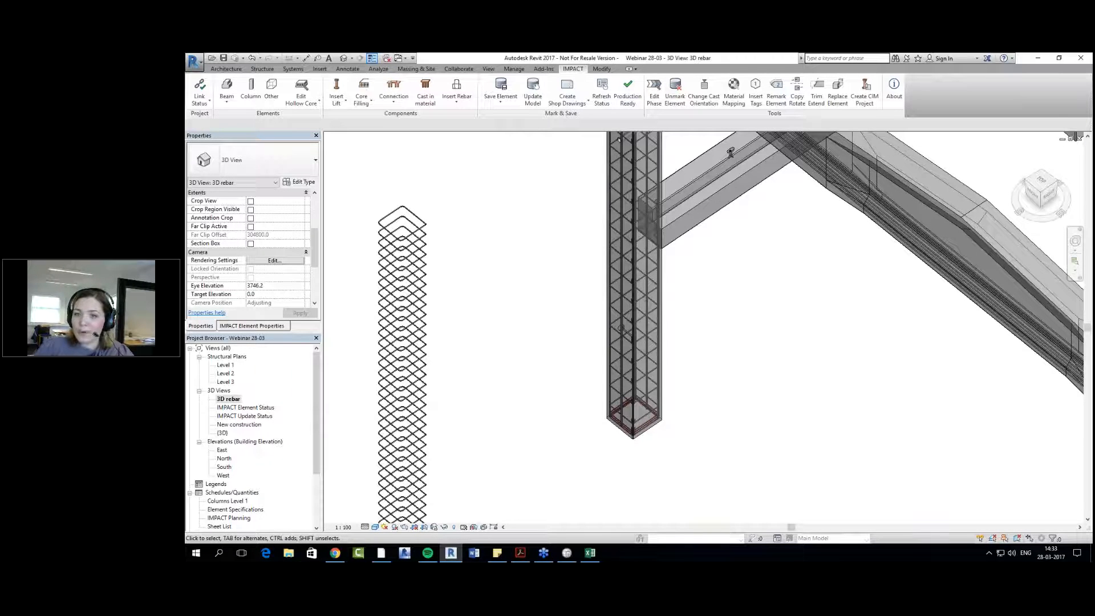
pyautogui.scroll(-3, 713, 425)
pyautogui.moveTo(732, 439); pyautogui.dragTo(658, 427, button='middle')
pyautogui.scroll(-2, 658, 425)
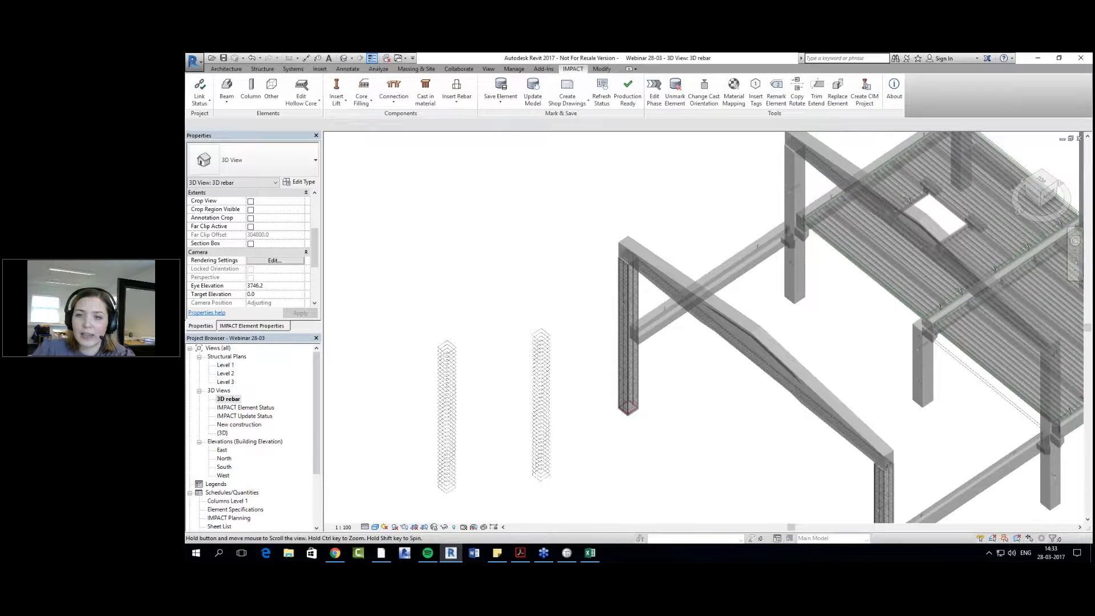
pyautogui.click(662, 320)
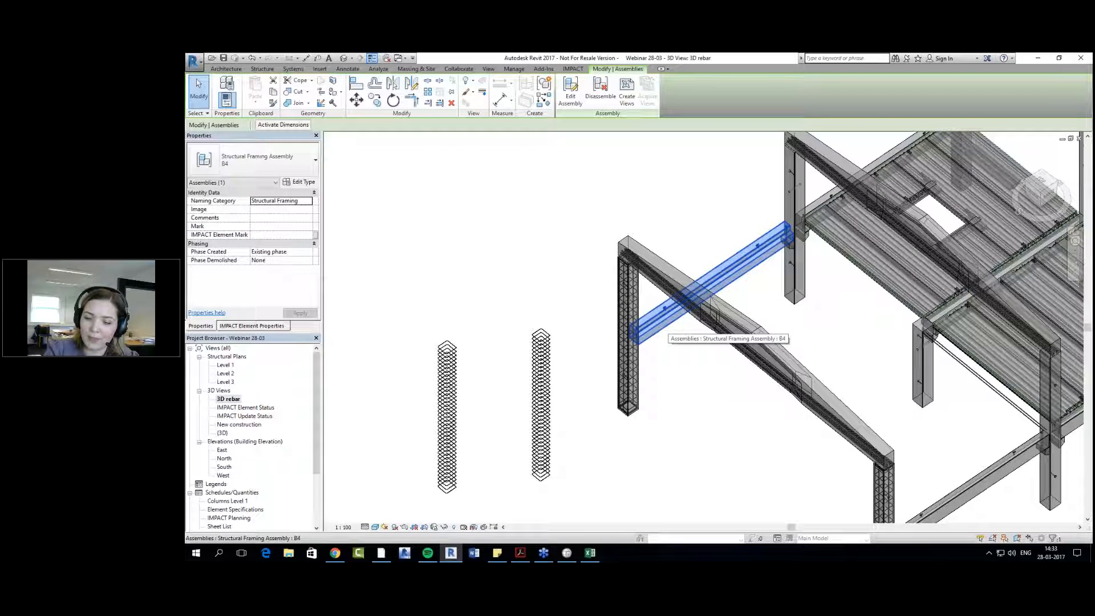
pyautogui.press('e')
pyautogui.press('o')
pyautogui.press('d')
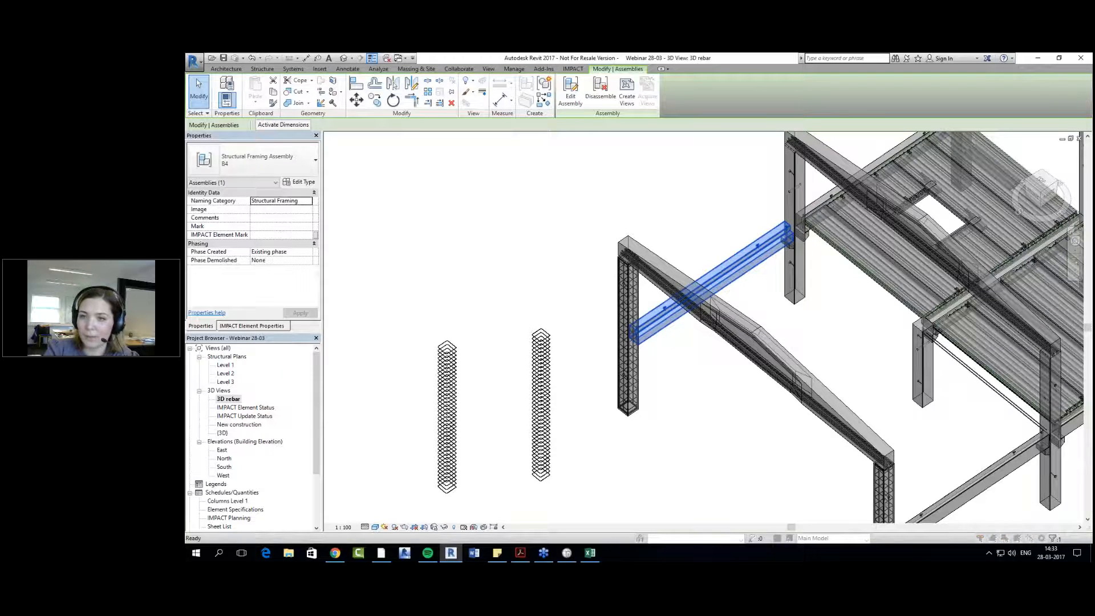
pyautogui.moveTo(755, 254); pyautogui.dragTo(843, 294)
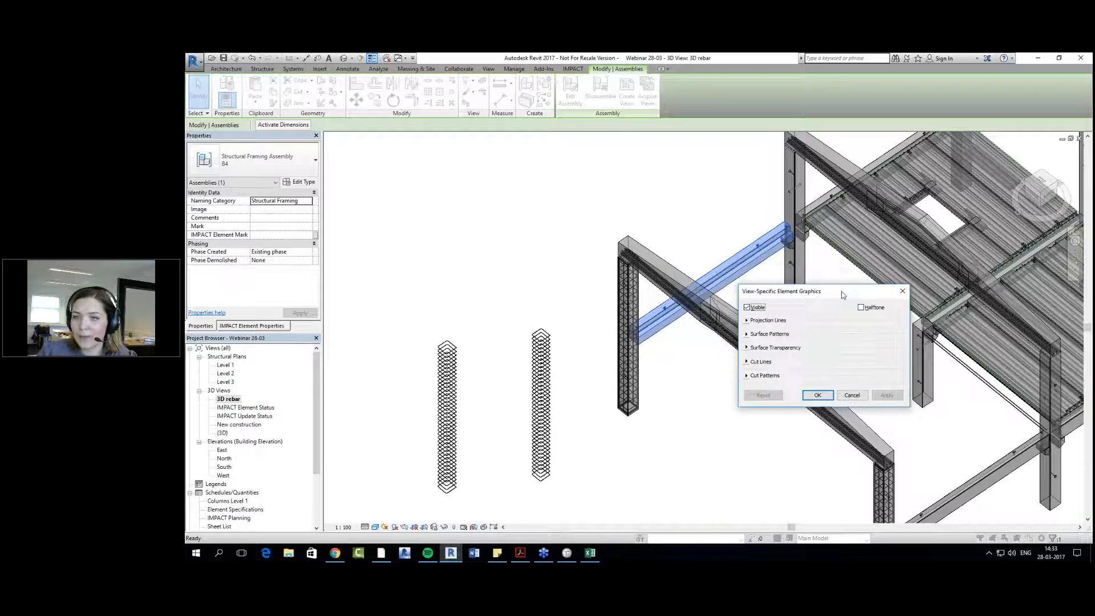
pyautogui.click(746, 334)
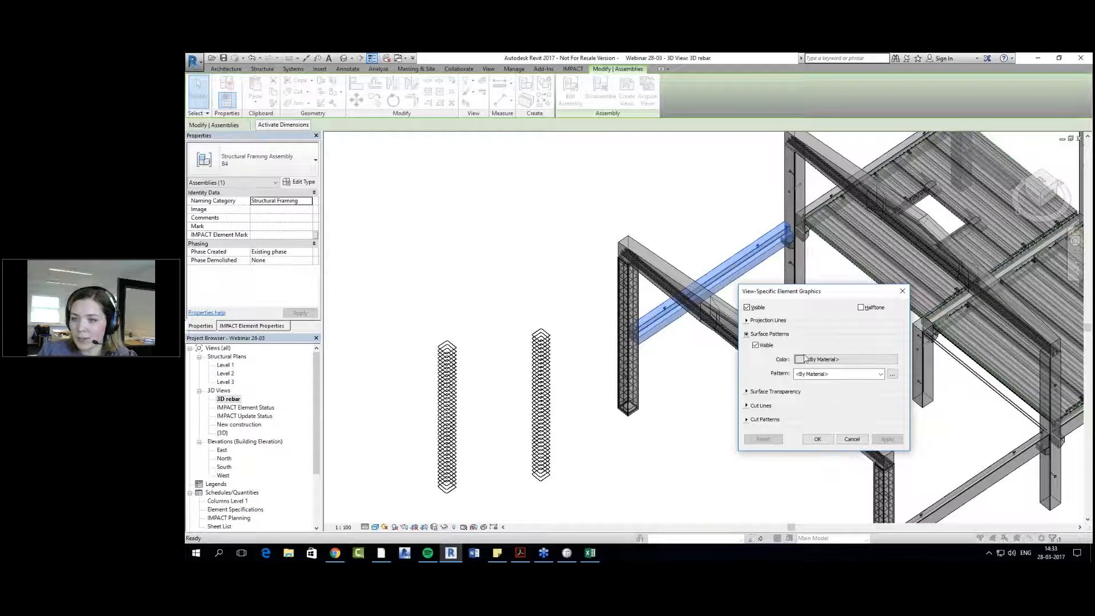
pyautogui.click(802, 359)
pyautogui.click(751, 323)
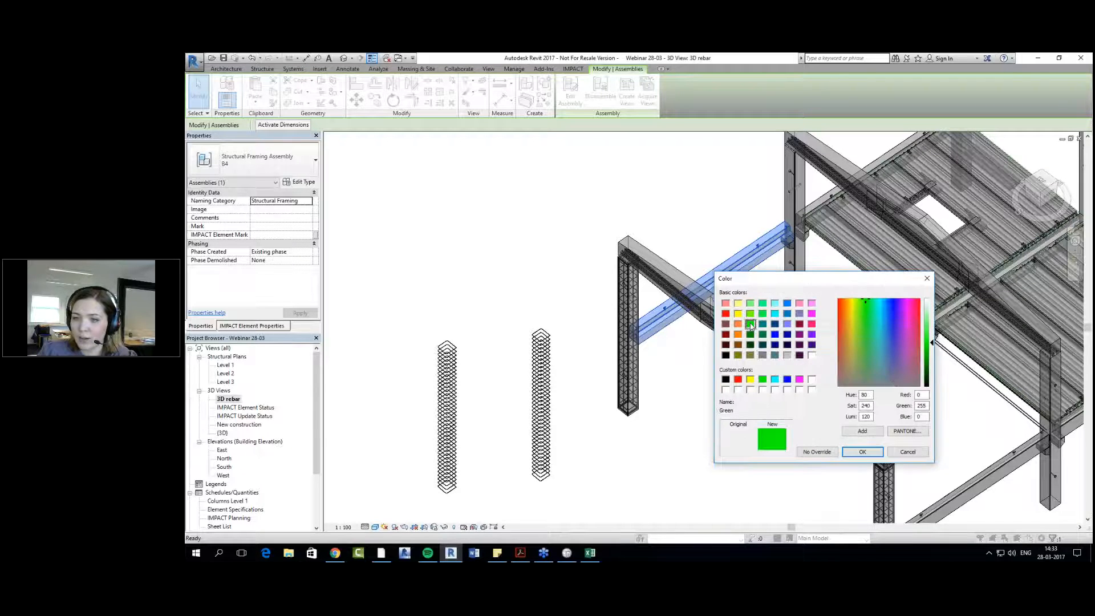
pyautogui.click(861, 449)
# Step: Set the beam's surface pattern to Solid fill, apply the override and clear the selection
pyautogui.click(844, 373)
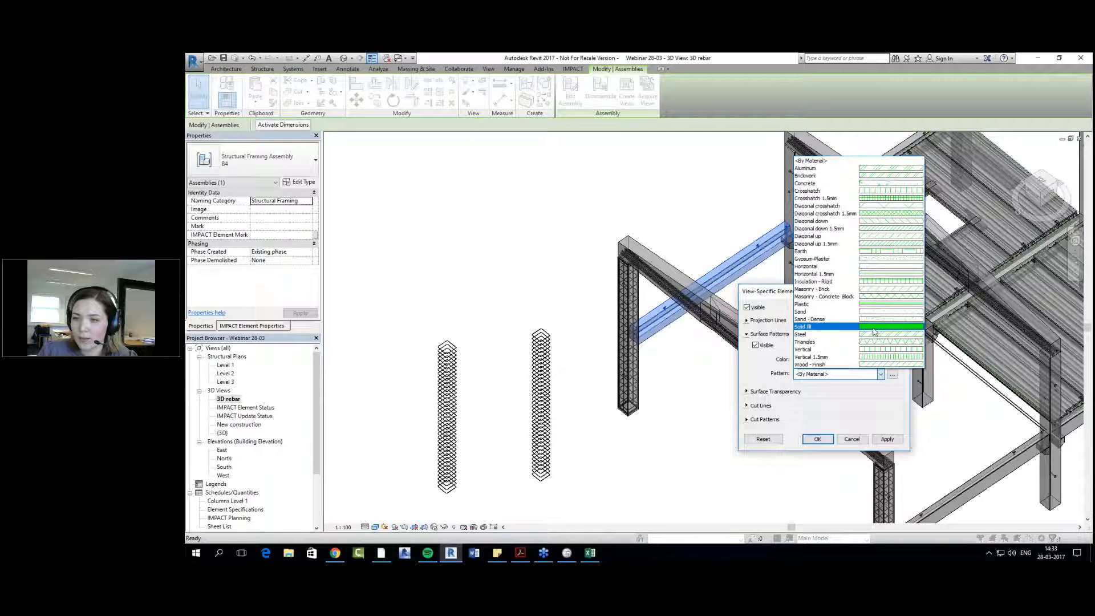
pyautogui.click(827, 326)
pyautogui.click(887, 438)
pyautogui.click(817, 438)
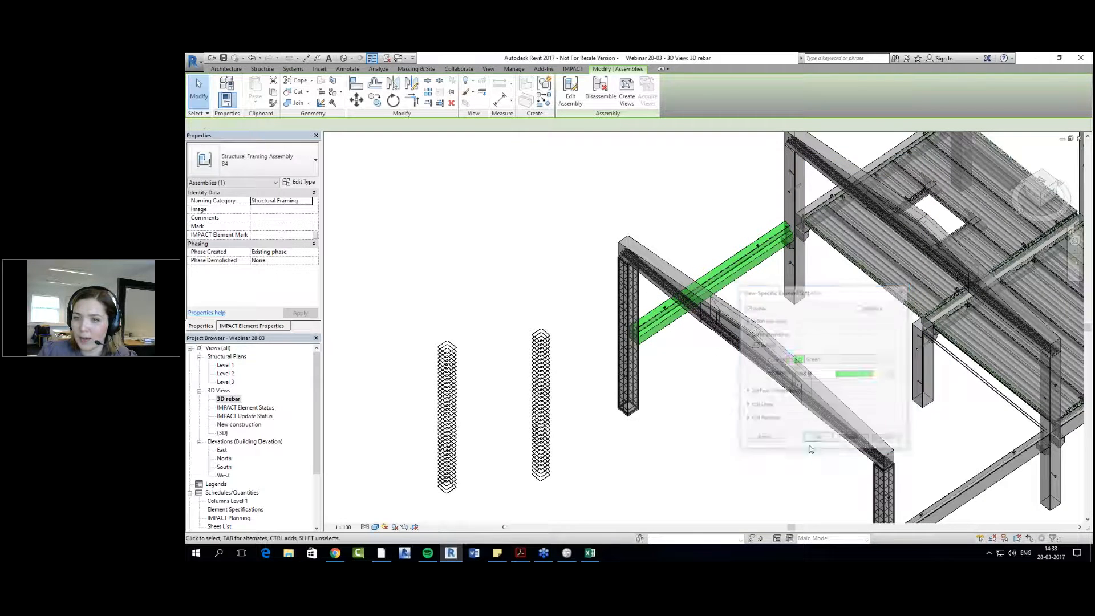
pyautogui.click(753, 452)
pyautogui.scroll(-4, 753, 452)
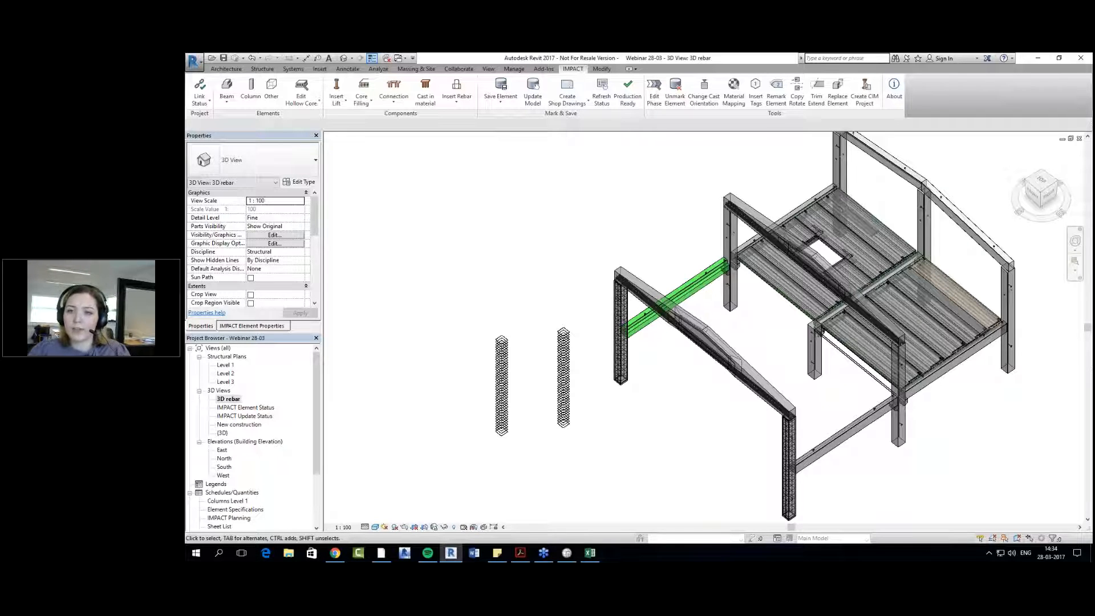
pyautogui.scroll(-1, 686, 405)
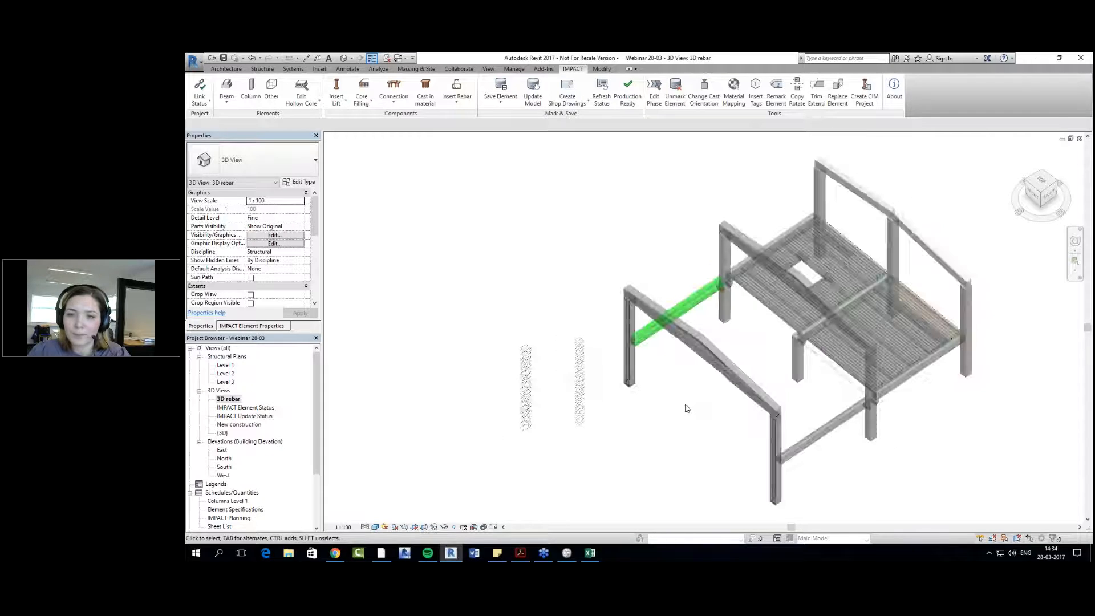
pyautogui.scroll(4, 578, 405)
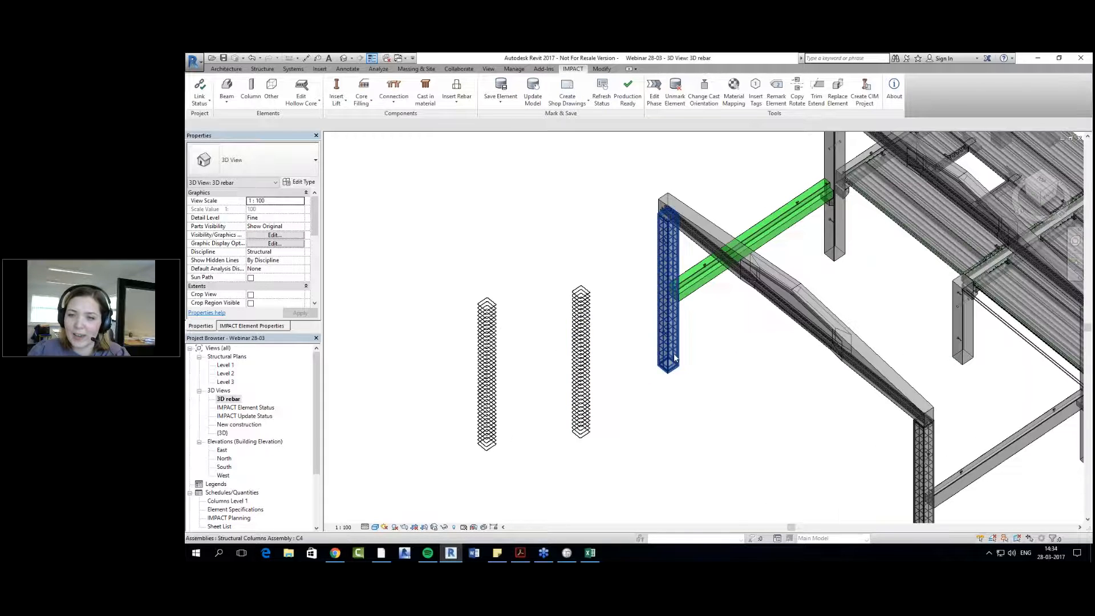
pyautogui.scroll(2, 670, 329)
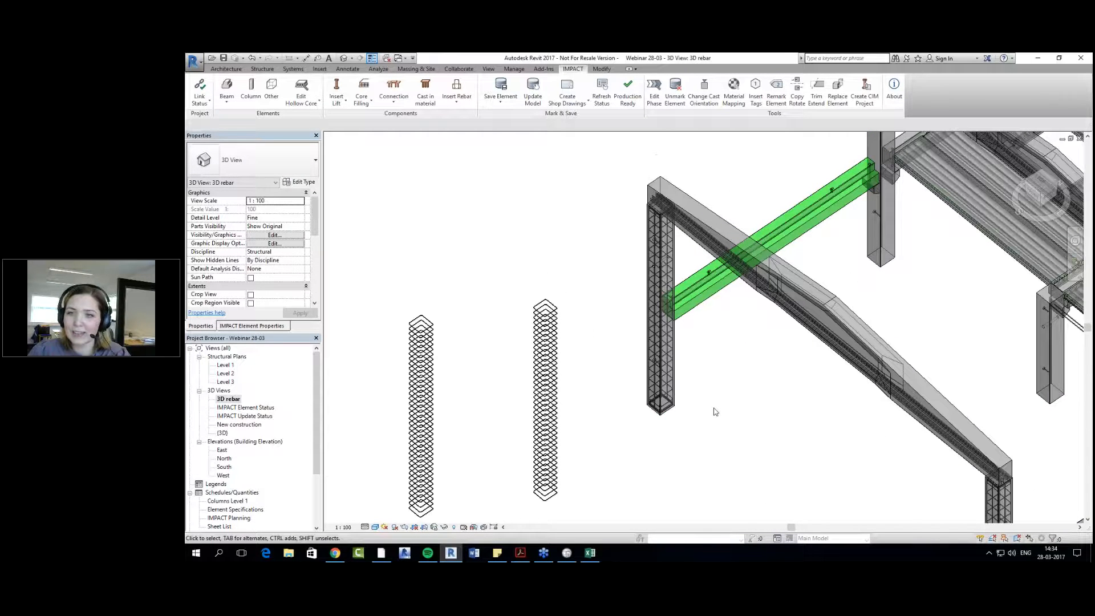
pyautogui.scroll(2, 714, 408)
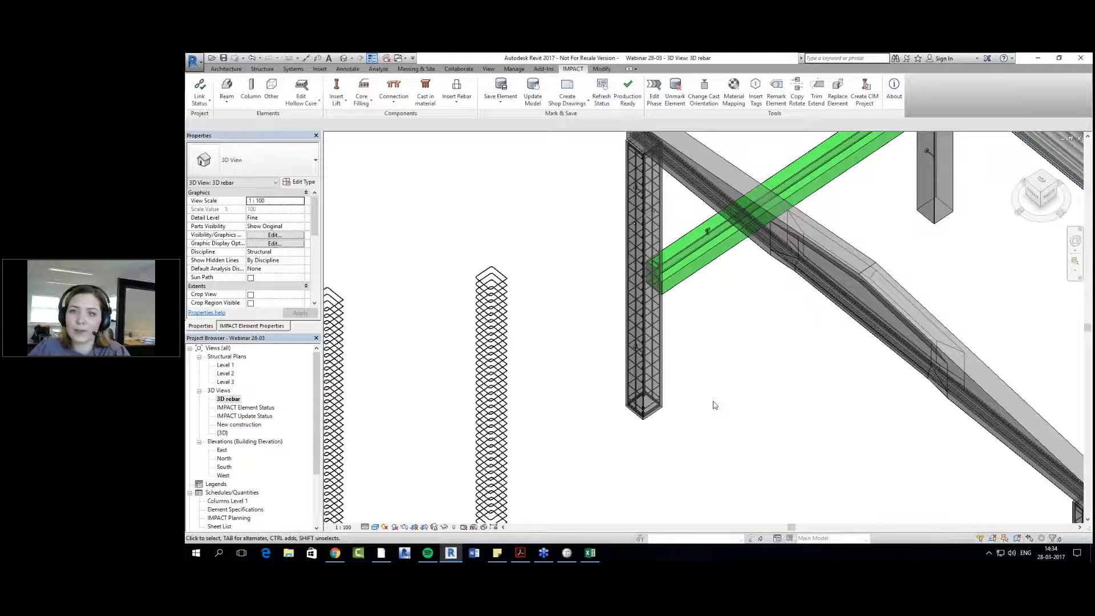
pyautogui.scroll(-5, 714, 405)
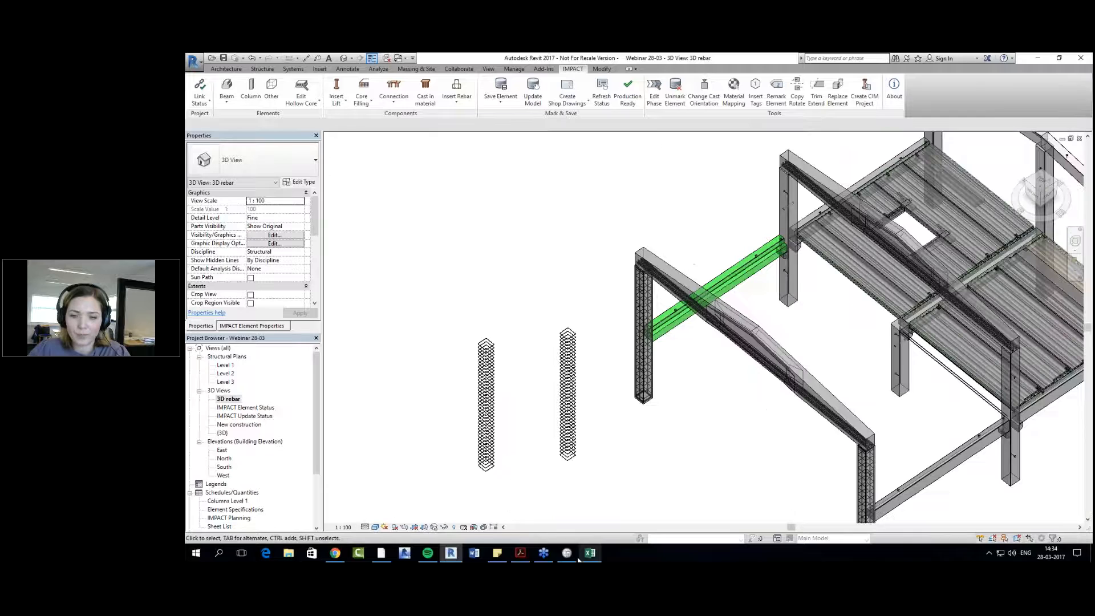
# Step: Switch to the Tips&tricks webinar checklist in Acrobat Reader, tick off Coloring elements/objects and return to Revit
pyautogui.click(519, 553)
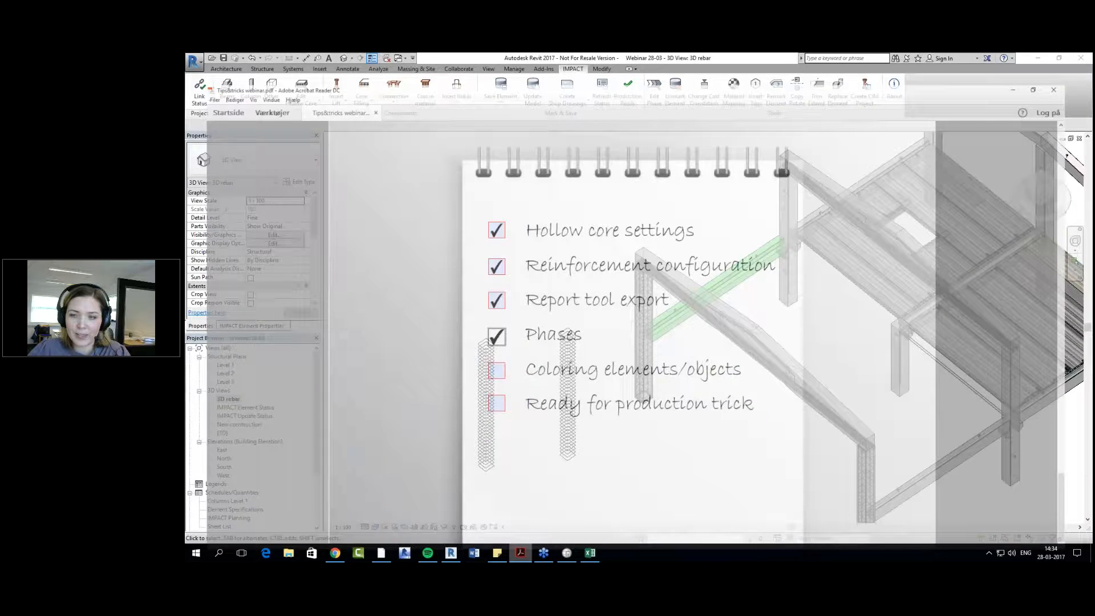
pyautogui.click(490, 354)
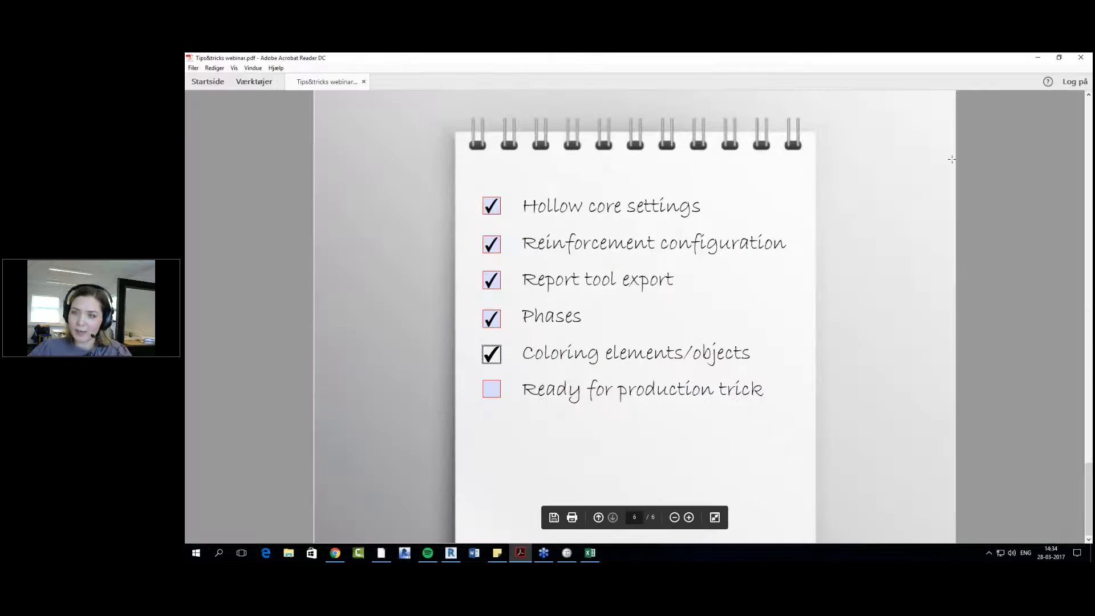
pyautogui.click(1037, 57)
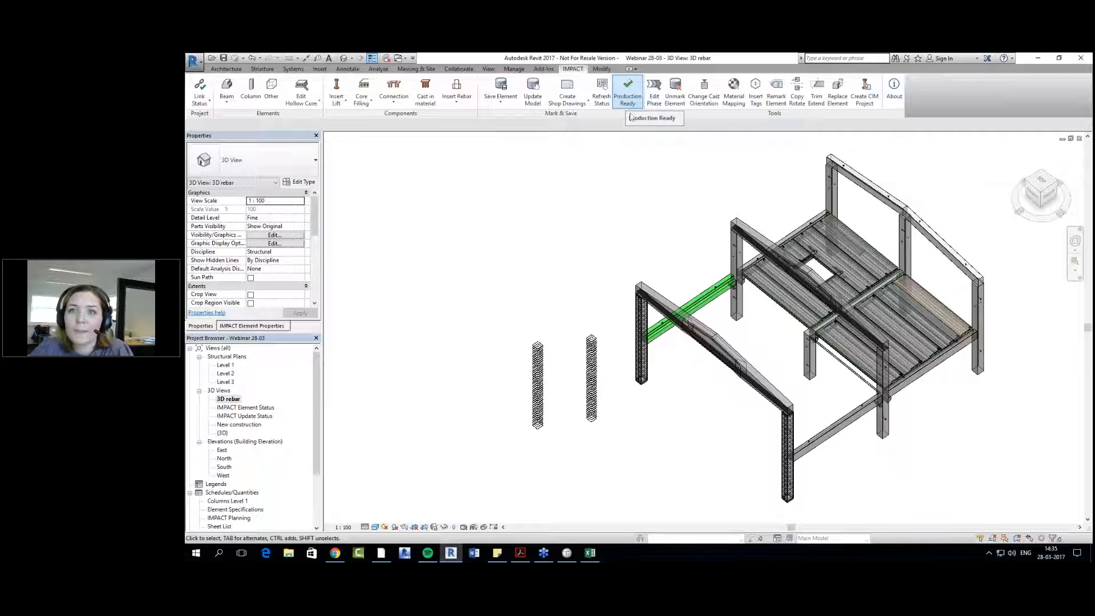
# Step: Open the IMPACT Element Status 3D view and duplicate the default {3D} view with detailing
pyautogui.doubleClick(248, 407)
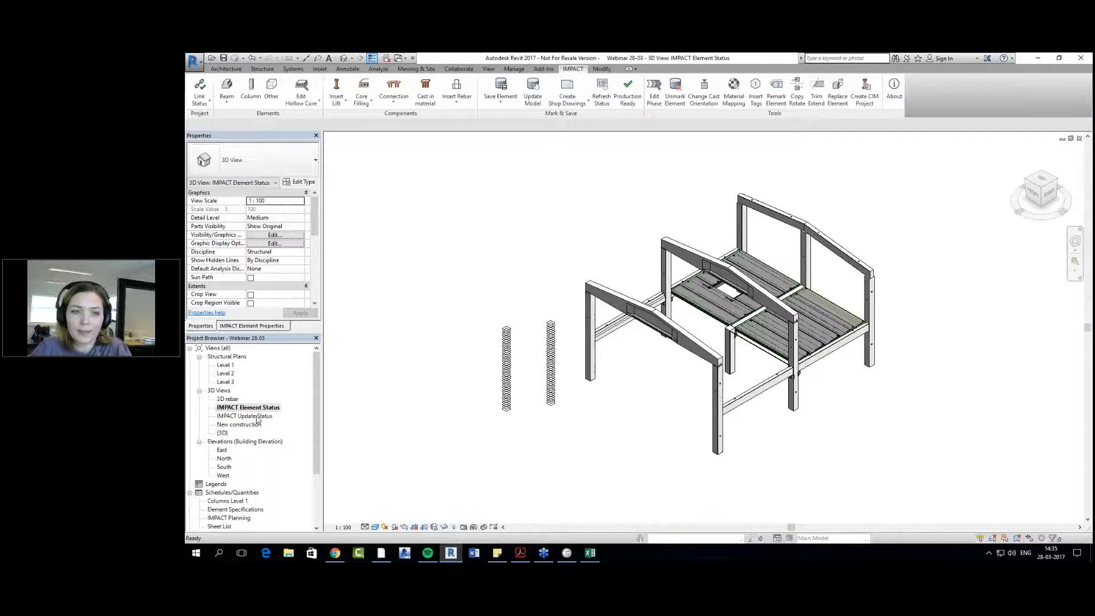
pyautogui.click(223, 433)
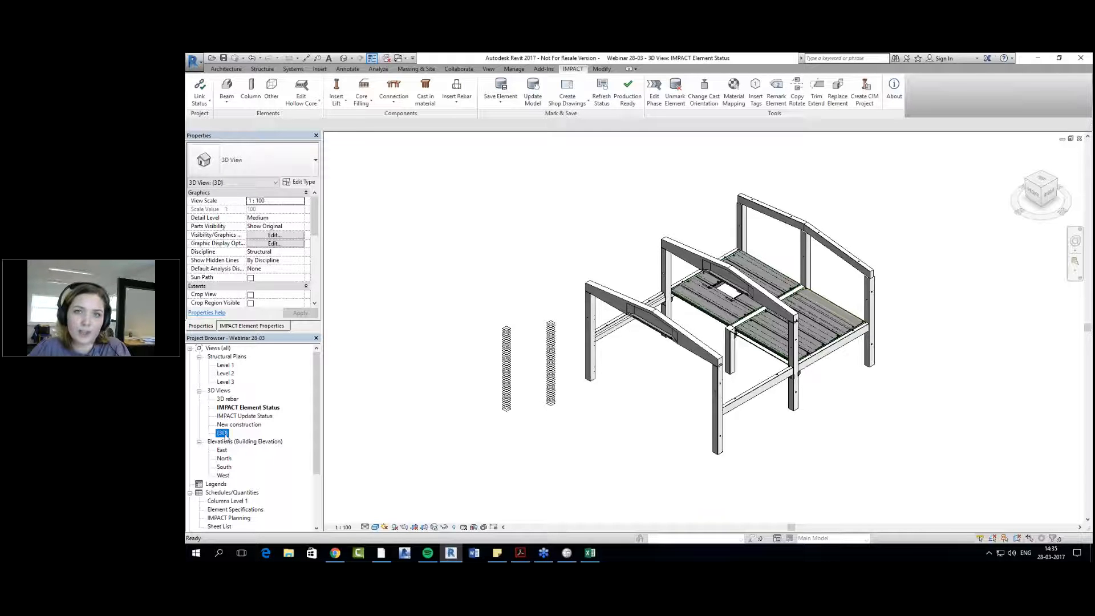
pyautogui.rightClick(224, 434)
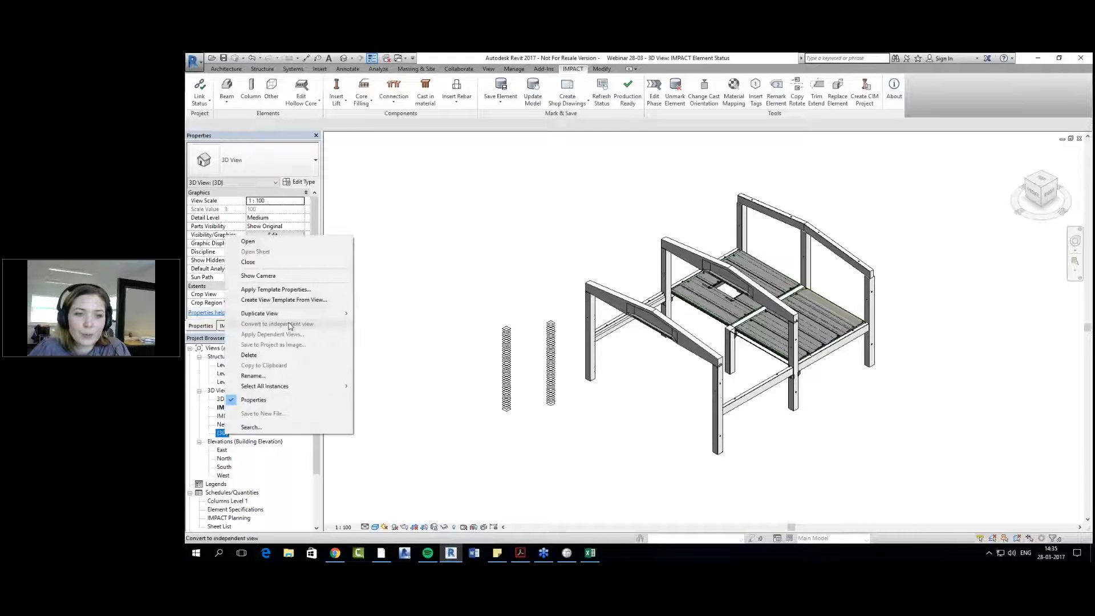
pyautogui.moveTo(296, 313)
pyautogui.click(397, 325)
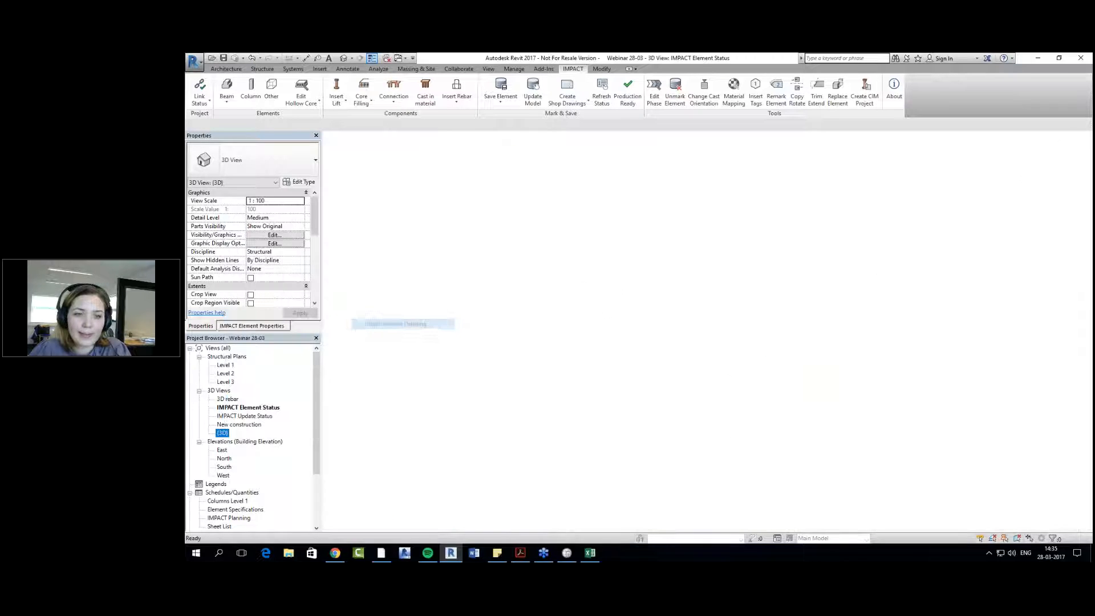
# Step: Rename the duplicated 3D view to Ready for production and orbit the model to an isometric angle
pyautogui.rightClick(240, 444)
pyautogui.click(279, 385)
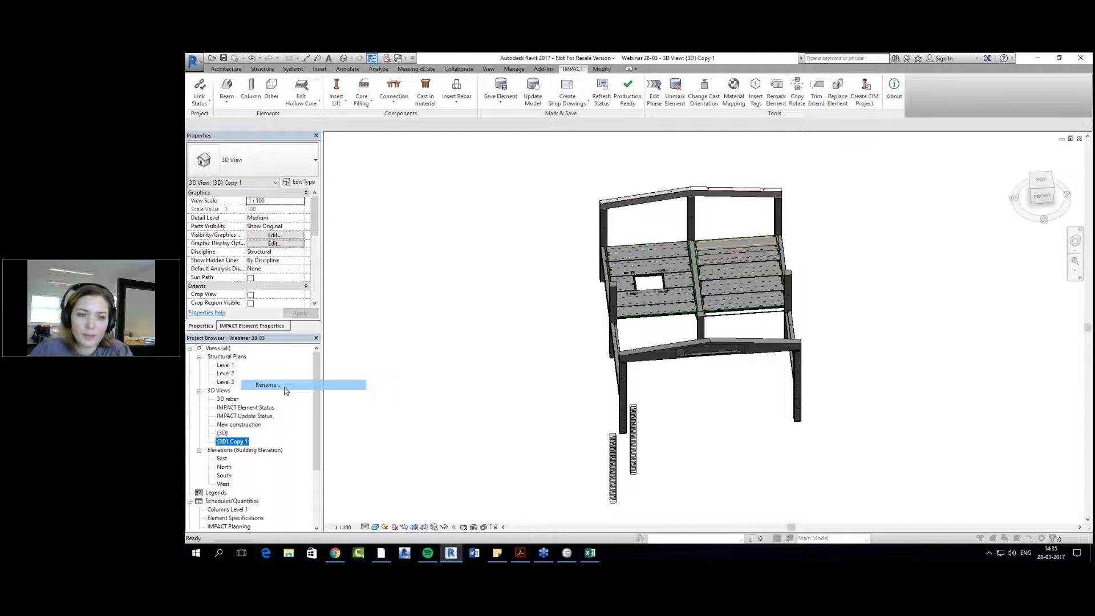
pyautogui.write('Ready for prod')
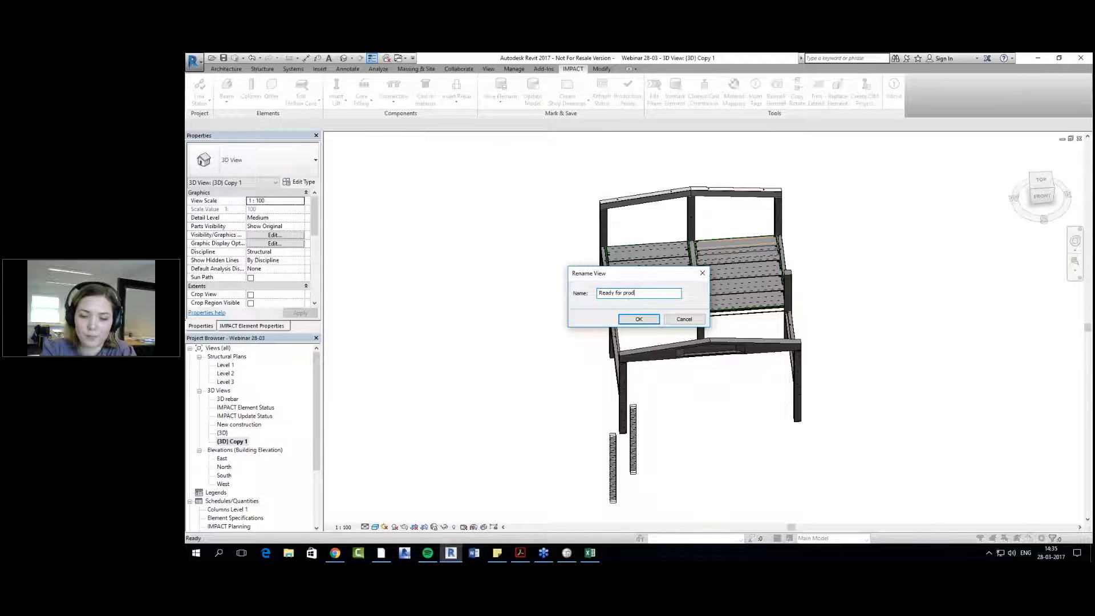
pyautogui.write('uction')
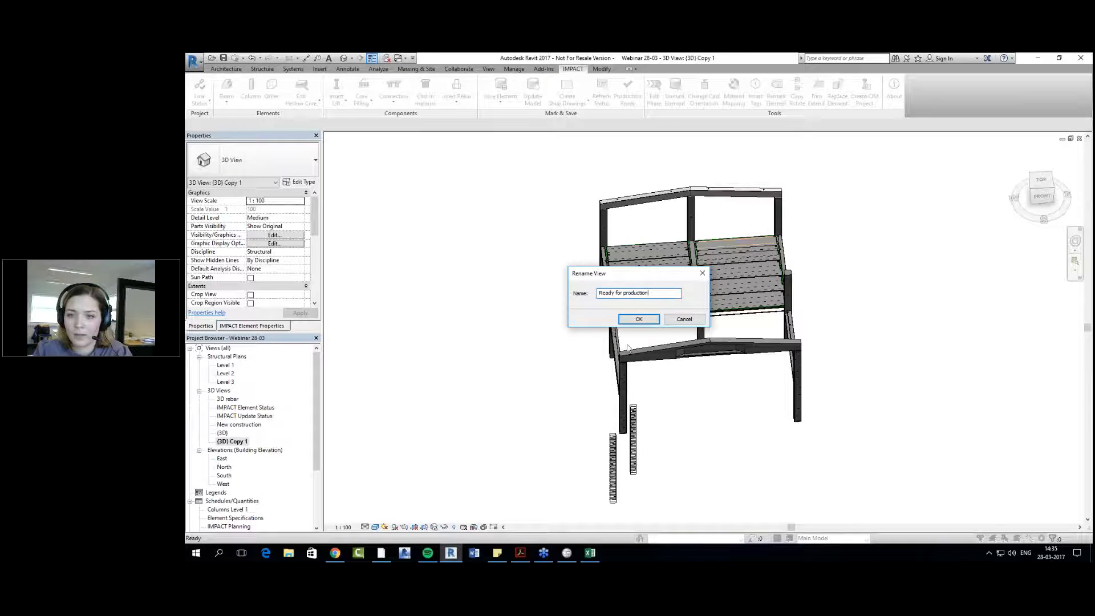
pyautogui.click(639, 319)
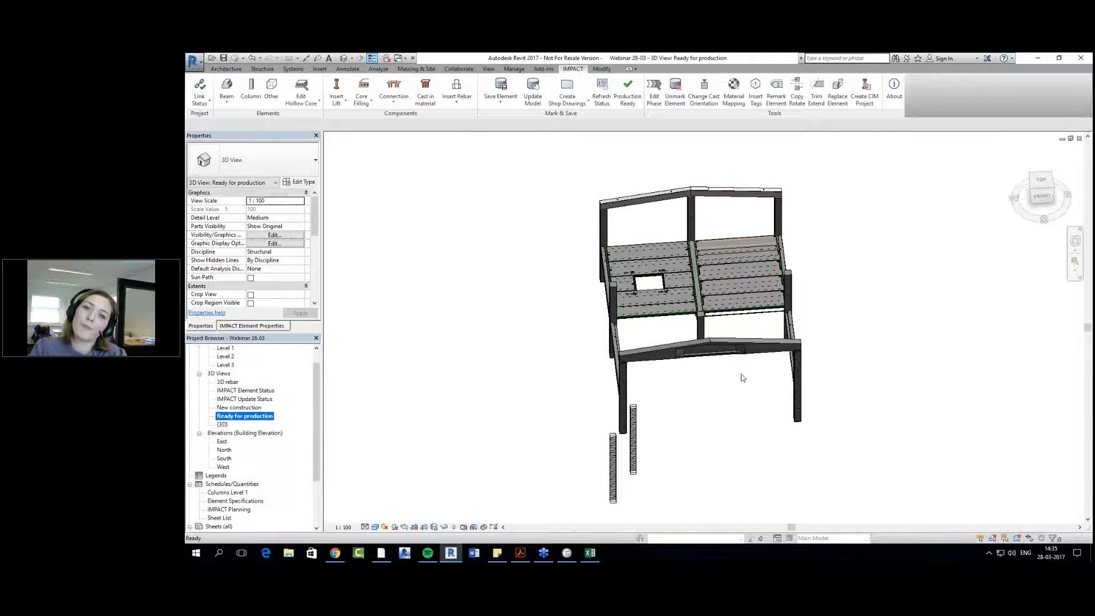
pyautogui.keyDown('shift'); pyautogui.moveTo(824, 430); pyautogui.dragTo(674, 457, button='middle'); pyautogui.keyUp('shift')
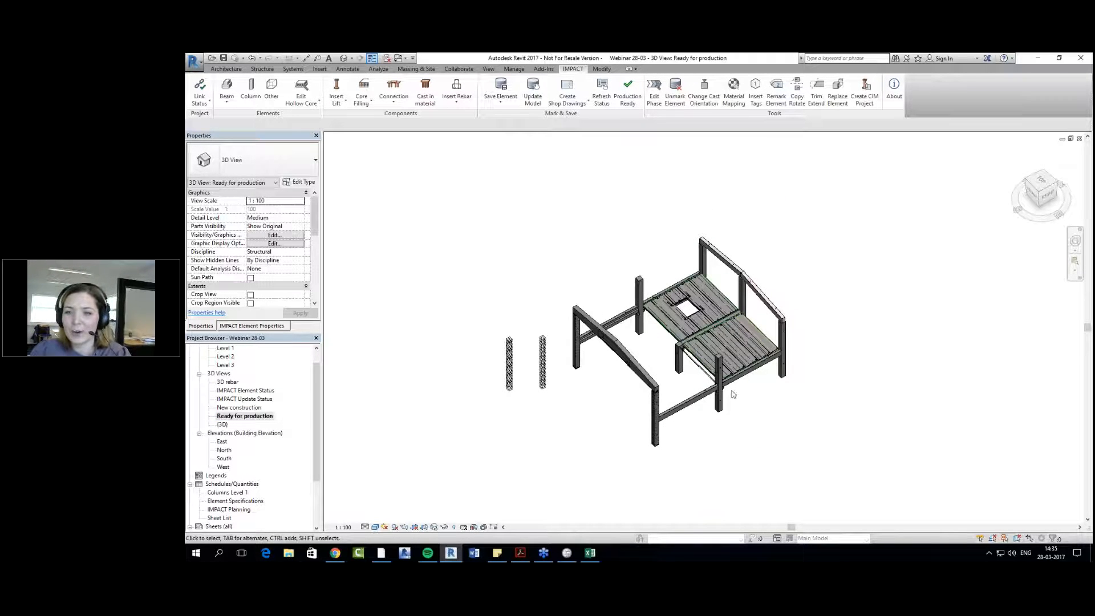
# Step: Create a new rule-based view filter named Ready for production
pyautogui.scroll(2, 697, 430)
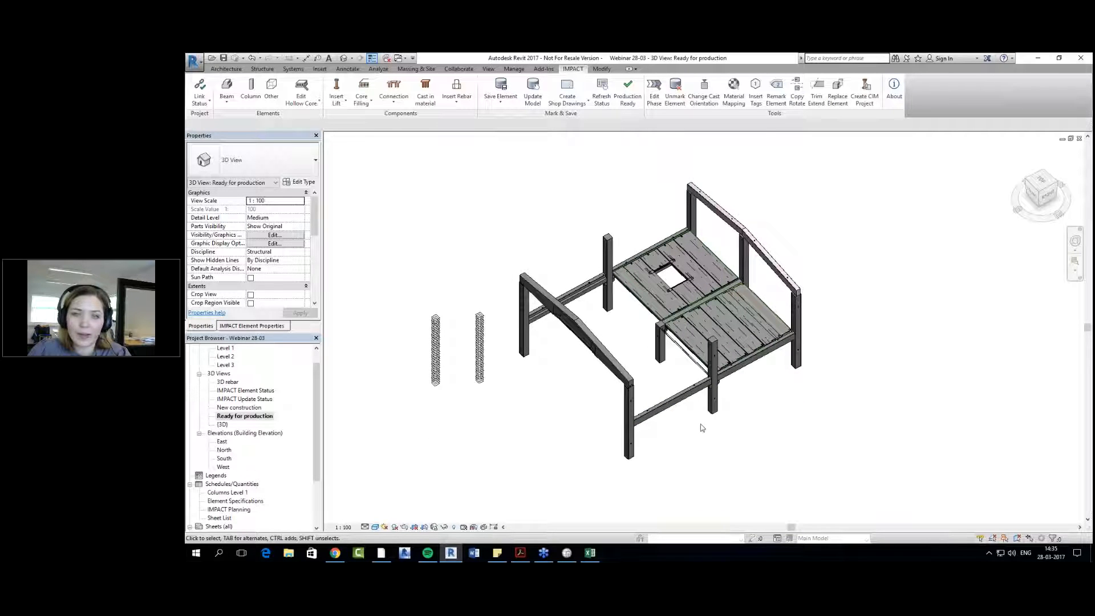
pyautogui.click(492, 69)
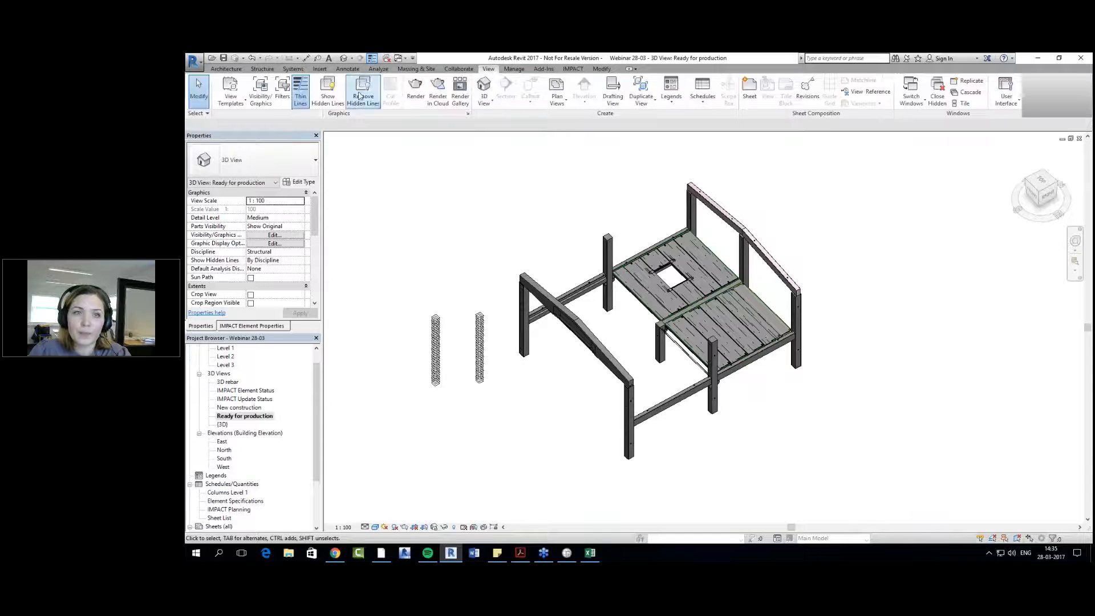
pyautogui.click(288, 106)
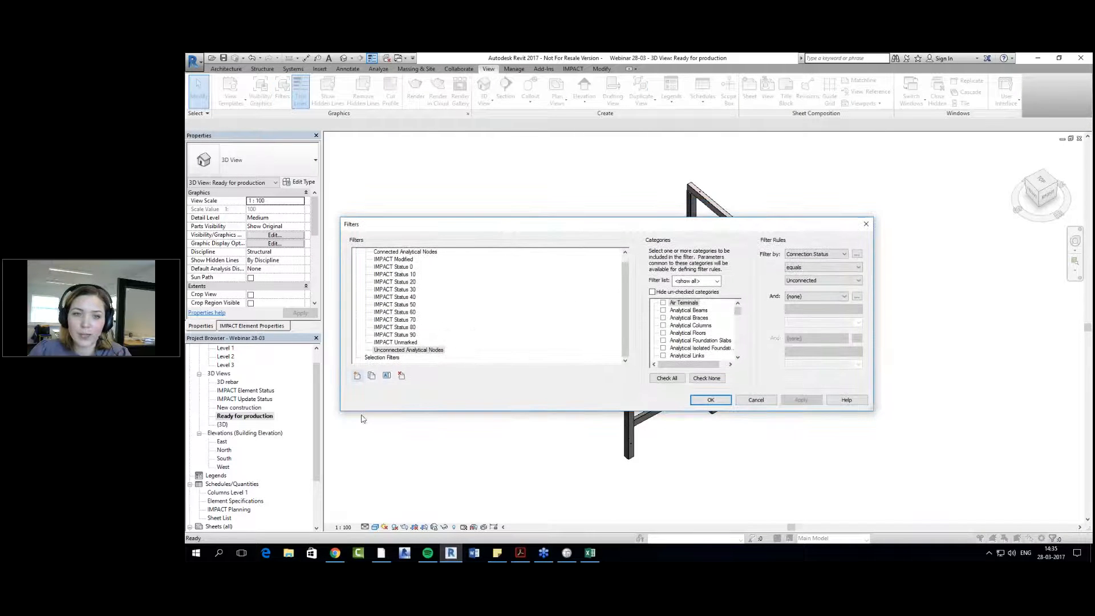
pyautogui.click(357, 375)
pyautogui.write('Read')
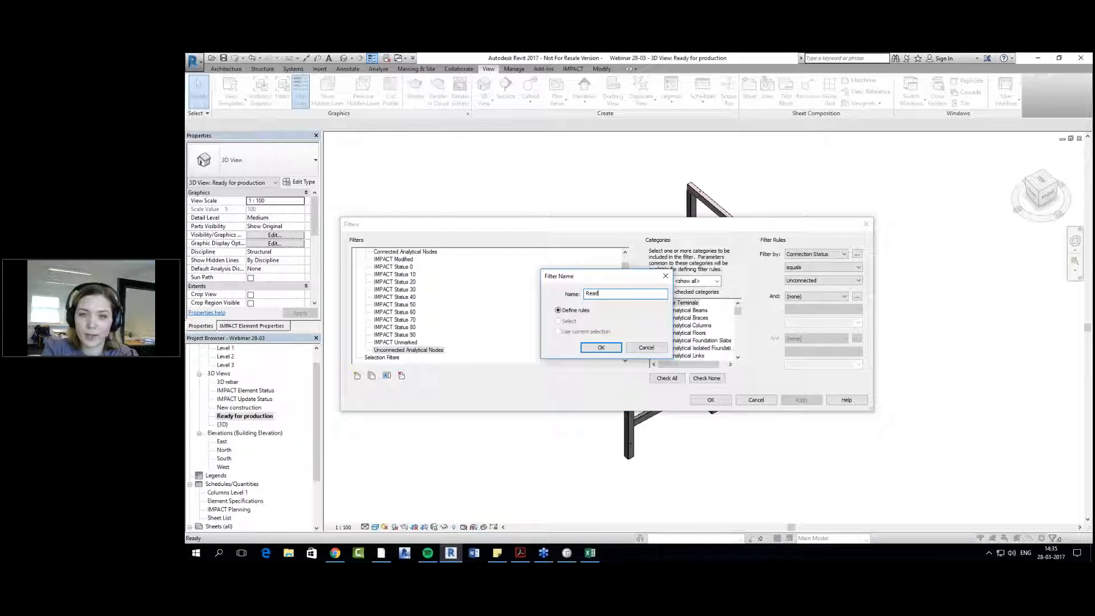
pyautogui.write('y for pro')
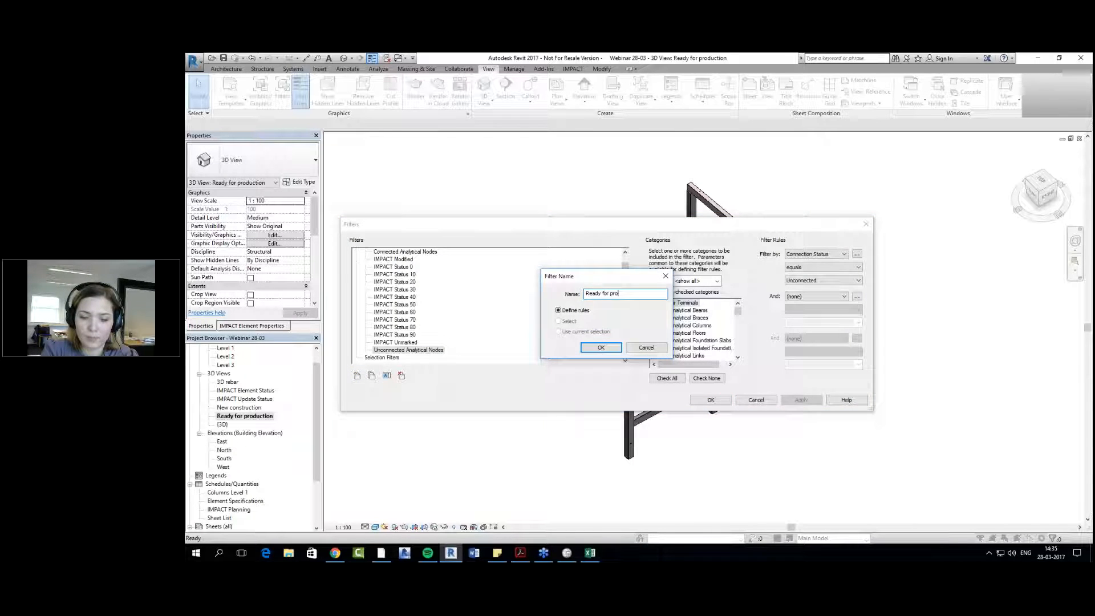
pyautogui.write('duction')
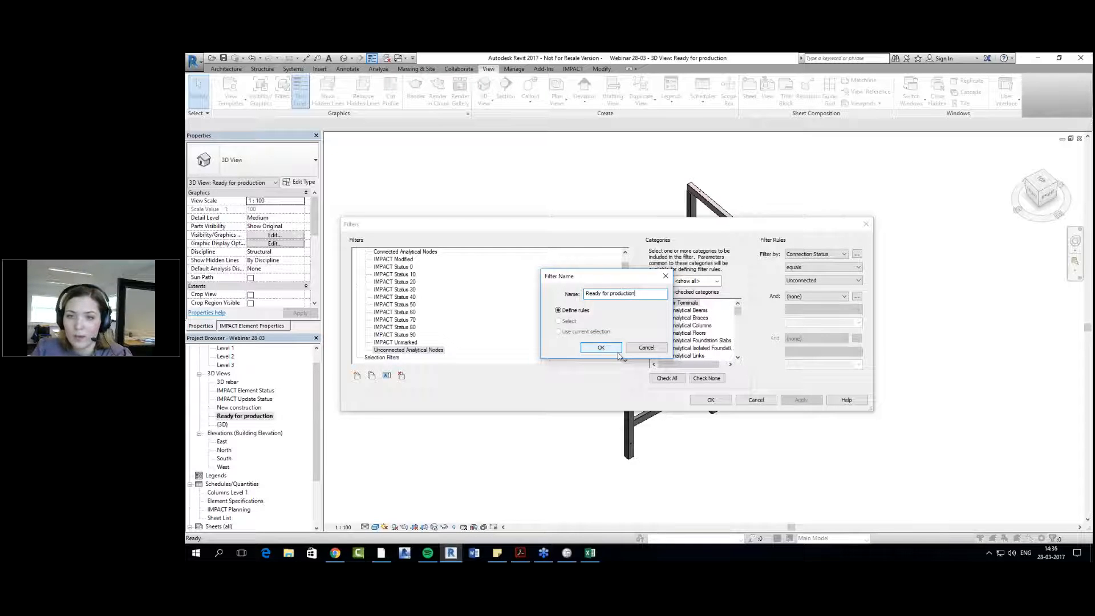
pyautogui.click(611, 349)
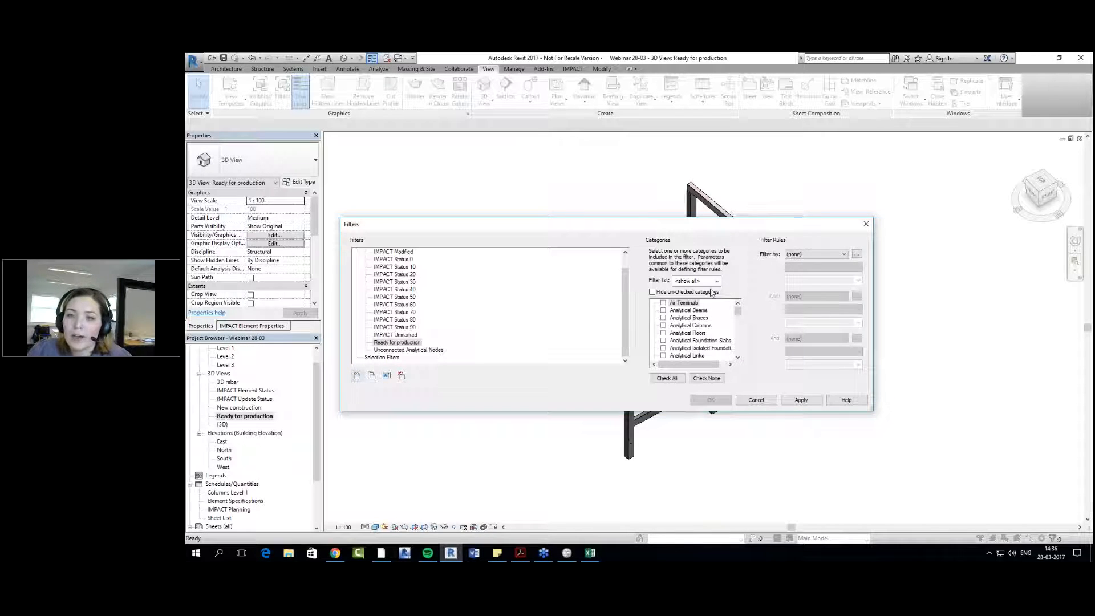
# Step: Limit the filter to Structural Framing with the rule IMPACT Ready for Production equals Yes, and save it
pyautogui.moveTo(738, 315); pyautogui.dragTo(737, 349)
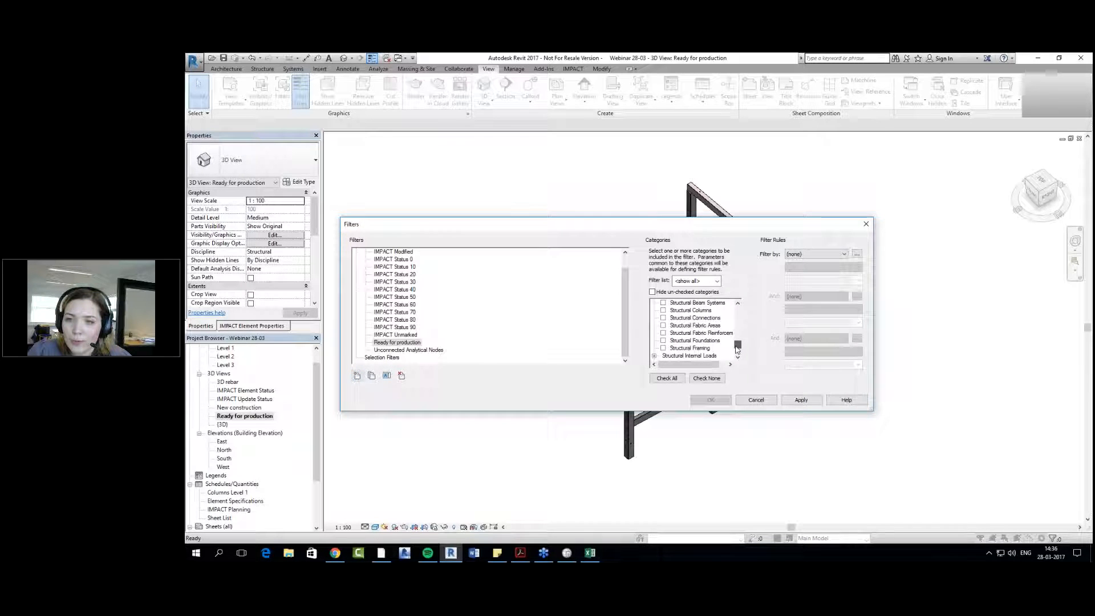
pyautogui.click(667, 349)
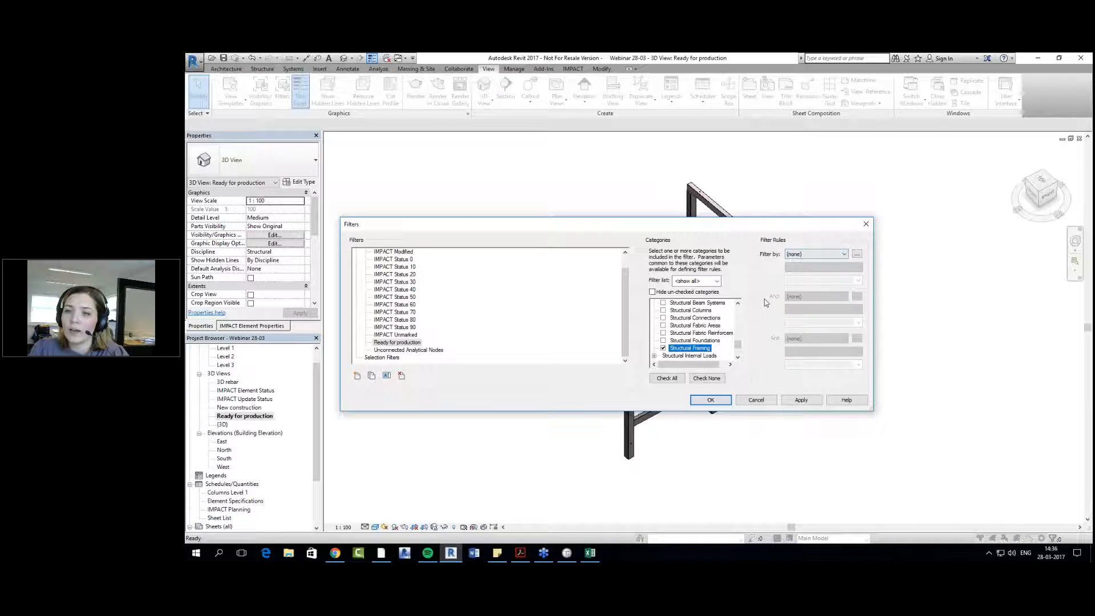
pyautogui.click(807, 257)
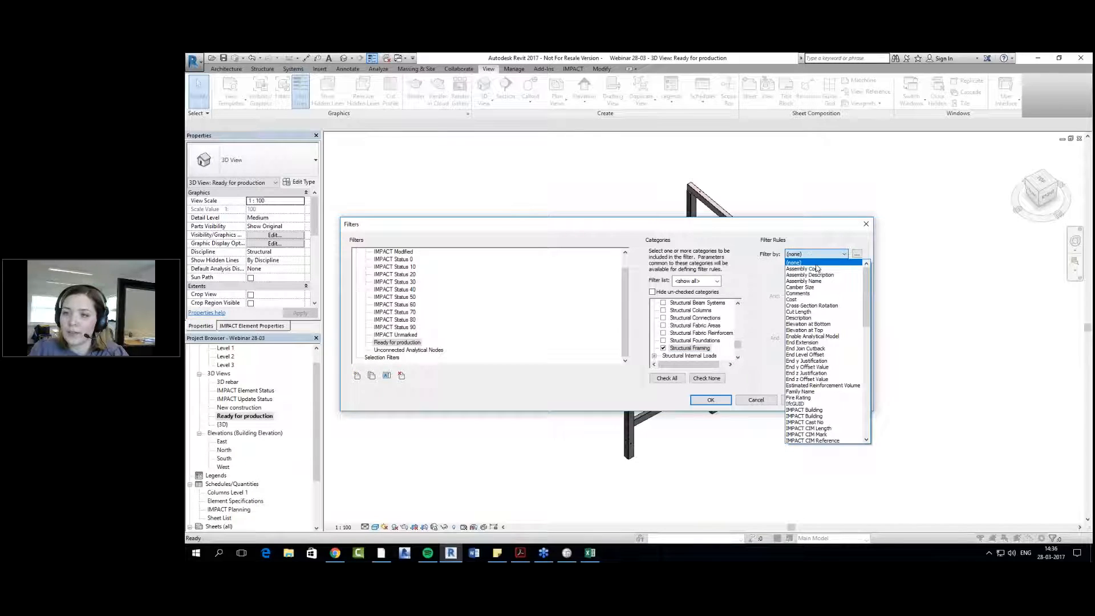
pyautogui.moveTo(866, 292); pyautogui.dragTo(864, 349)
pyautogui.click(830, 383)
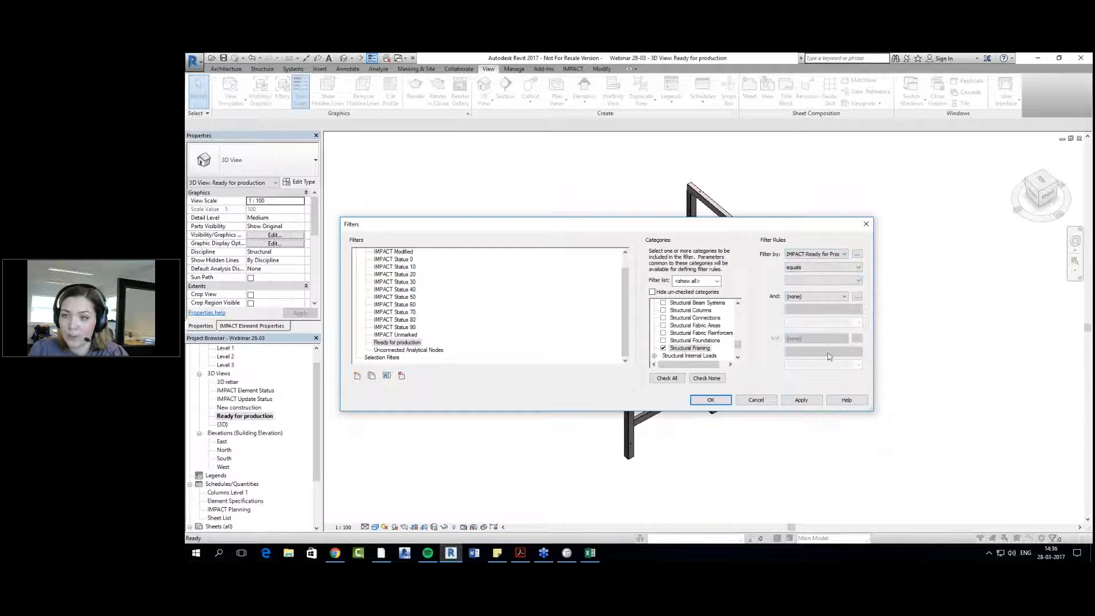
pyautogui.click(823, 280)
pyautogui.click(813, 295)
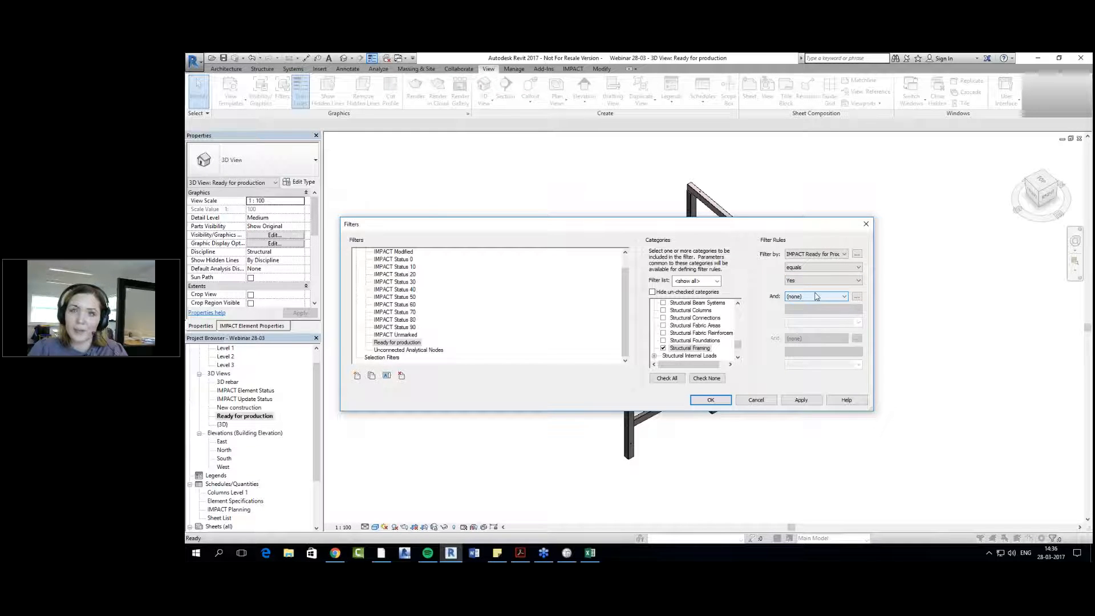
pyautogui.click(802, 400)
pyautogui.click(719, 401)
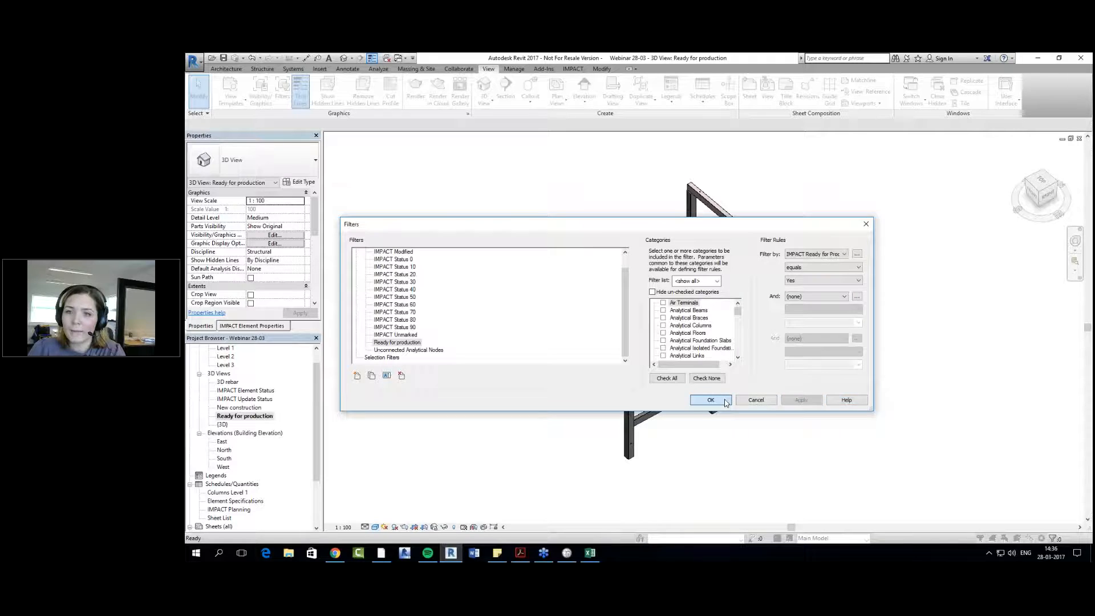
# Step: Open the Visibility/Graphic Overrides of the Ready for production 3D view and look through its model categories
pyautogui.scroll(-3, 521, 415)
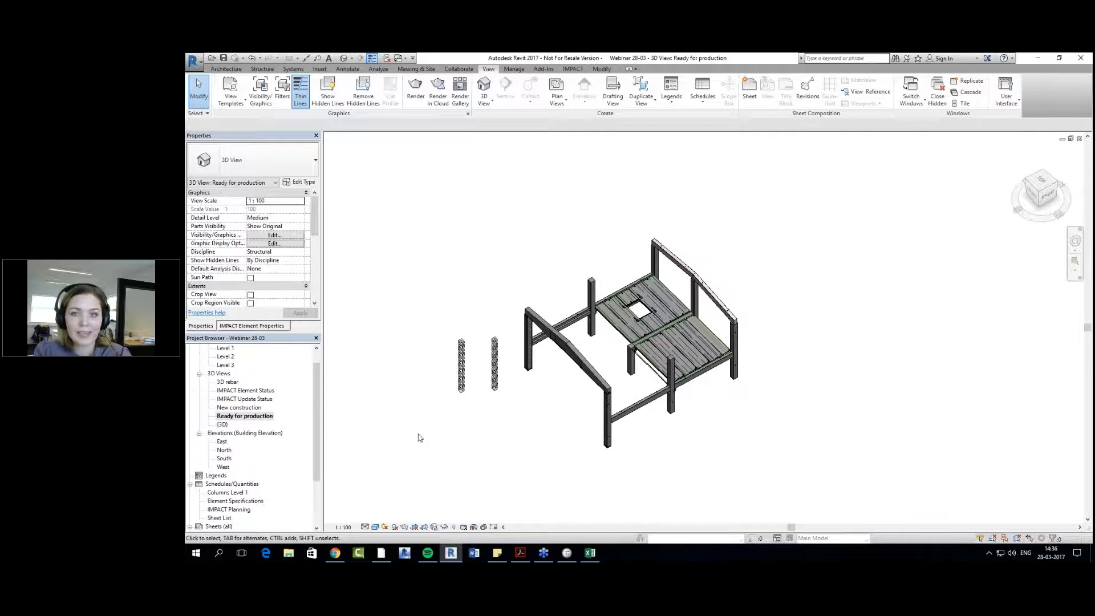
pyautogui.click(249, 417)
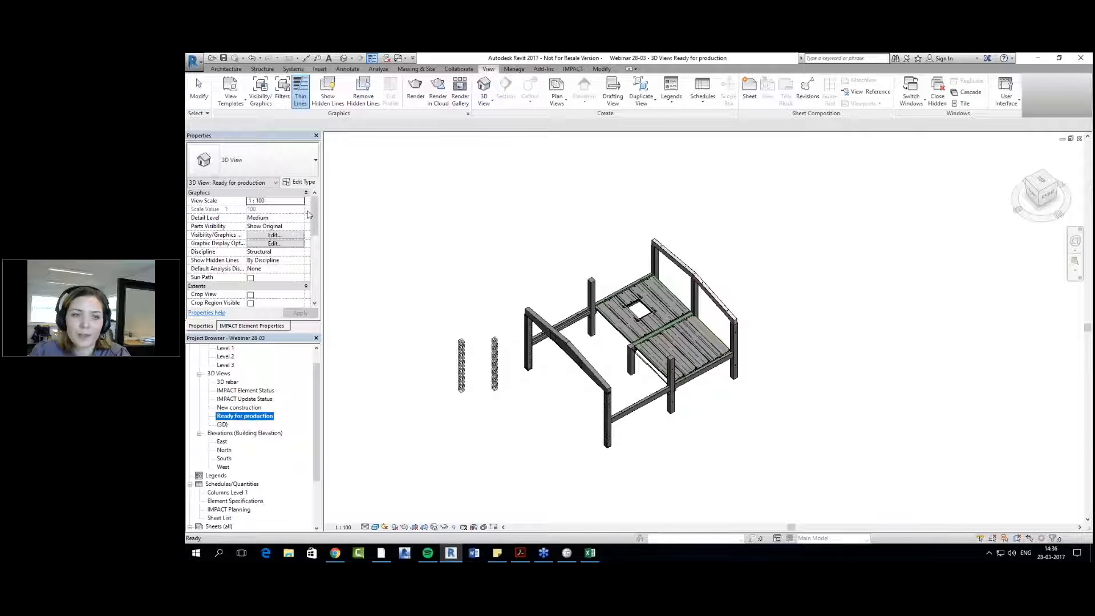
pyautogui.moveTo(315, 216); pyautogui.dragTo(314, 215)
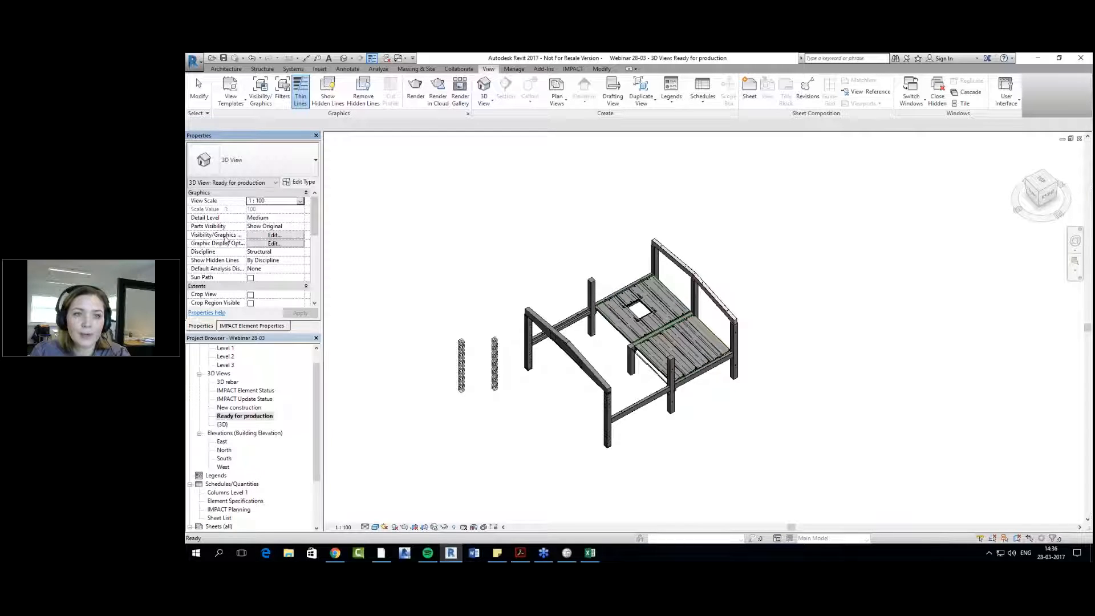
pyautogui.click(264, 236)
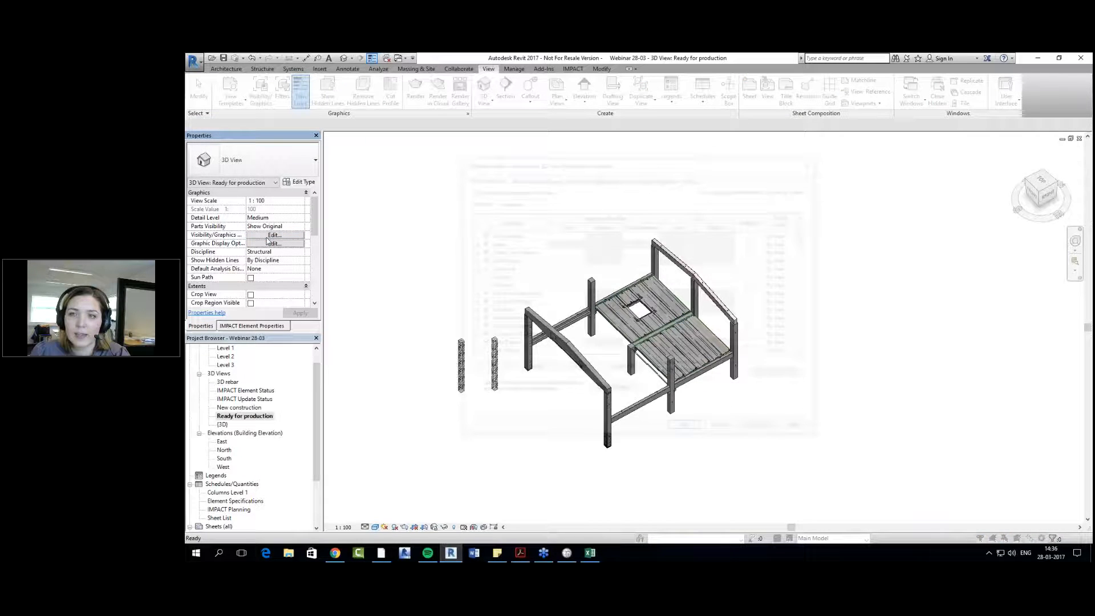
pyautogui.moveTo(808, 236); pyautogui.dragTo(787, 304)
pyautogui.scroll(-8, 787, 303)
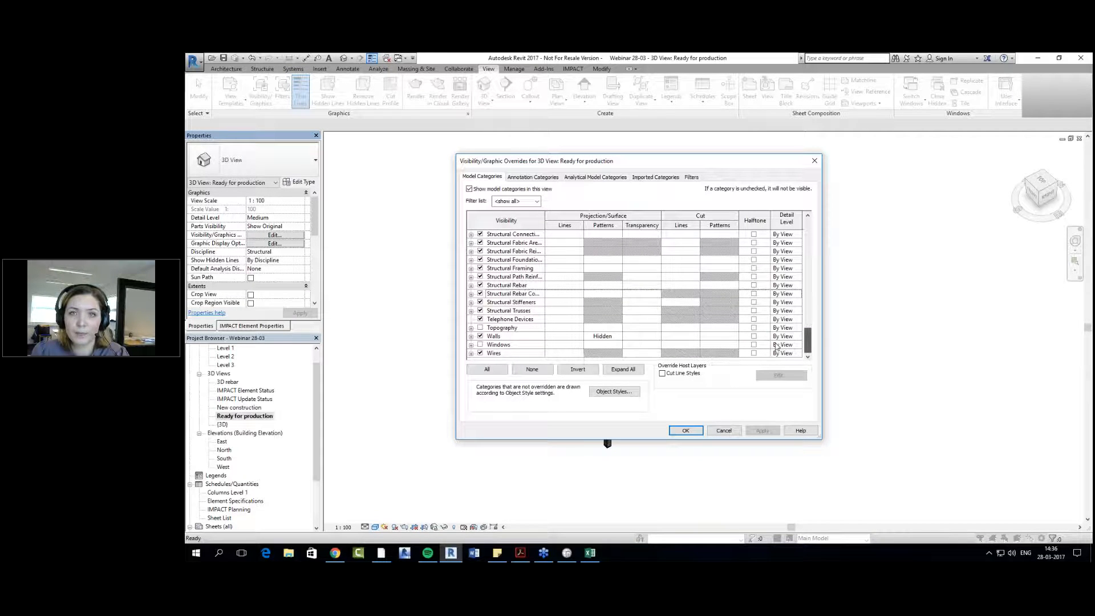
pyautogui.scroll(4, 777, 346)
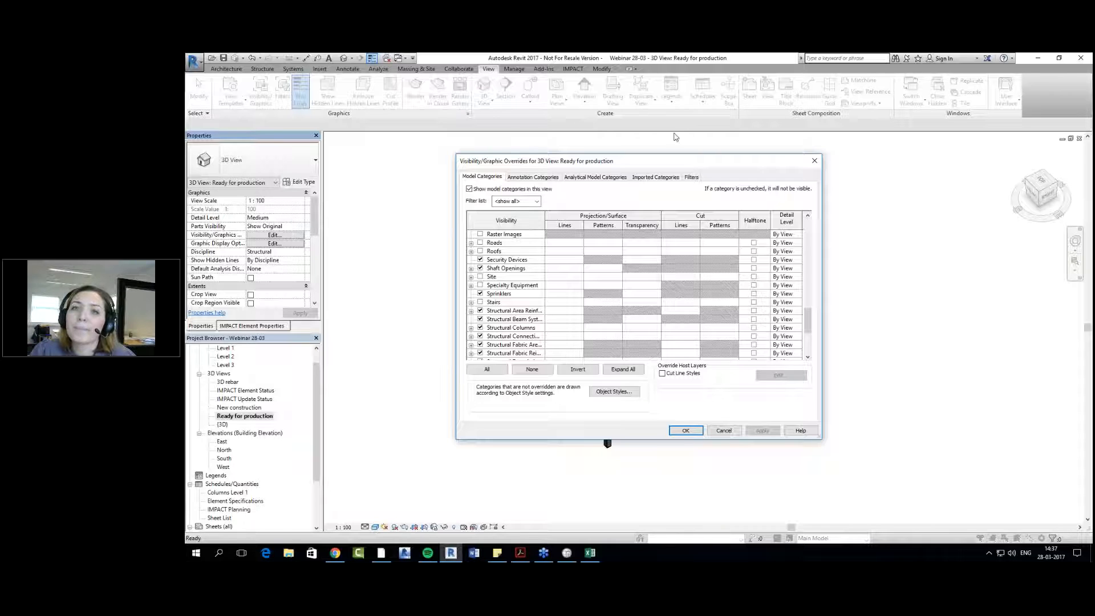
# Step: Add the Ready for production filter to the view's graphic overrides
pyautogui.click(587, 179)
pyautogui.click(660, 178)
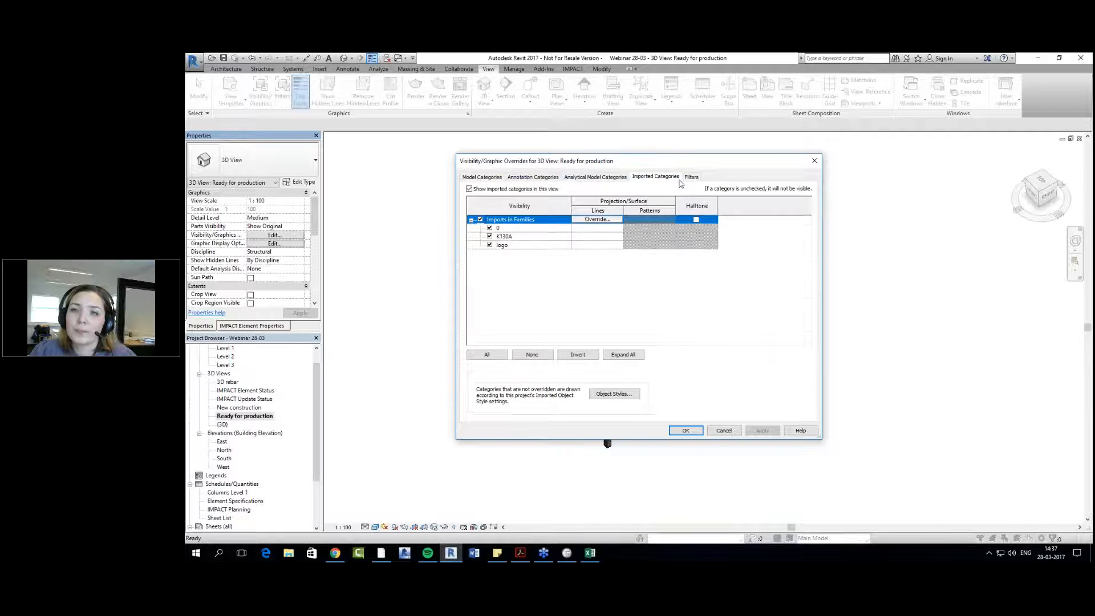
pyautogui.click(691, 178)
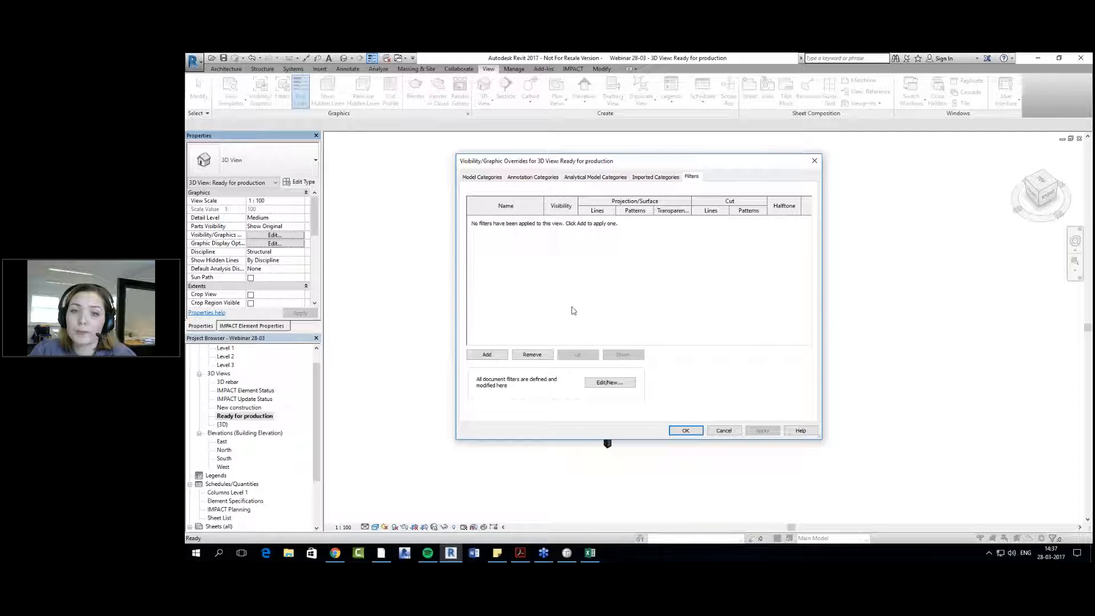
pyautogui.click(501, 356)
pyautogui.scroll(-1, 661, 287)
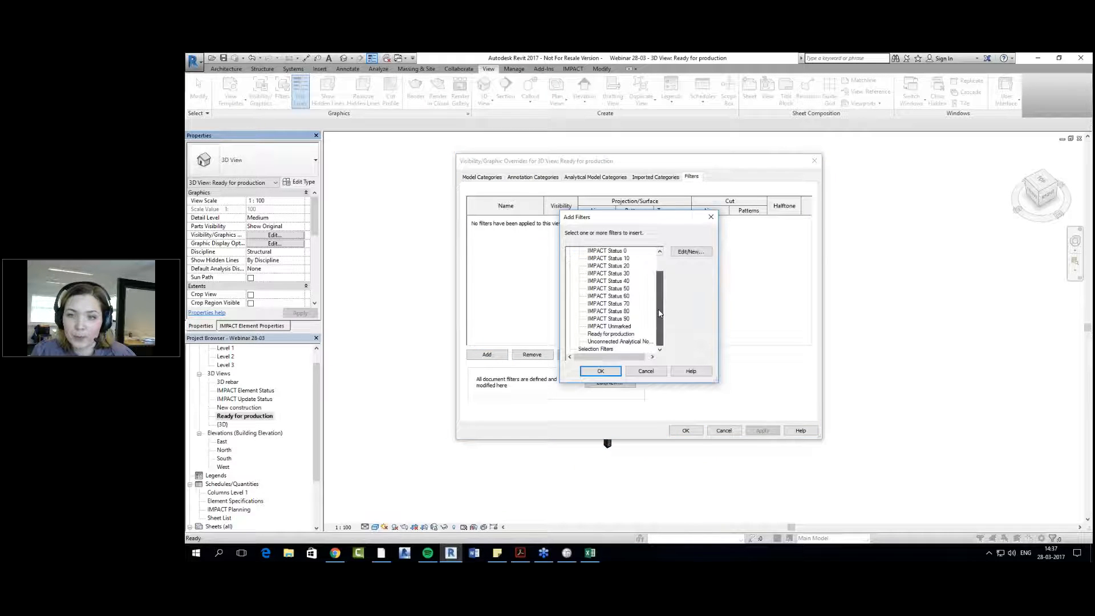
pyautogui.click(596, 335)
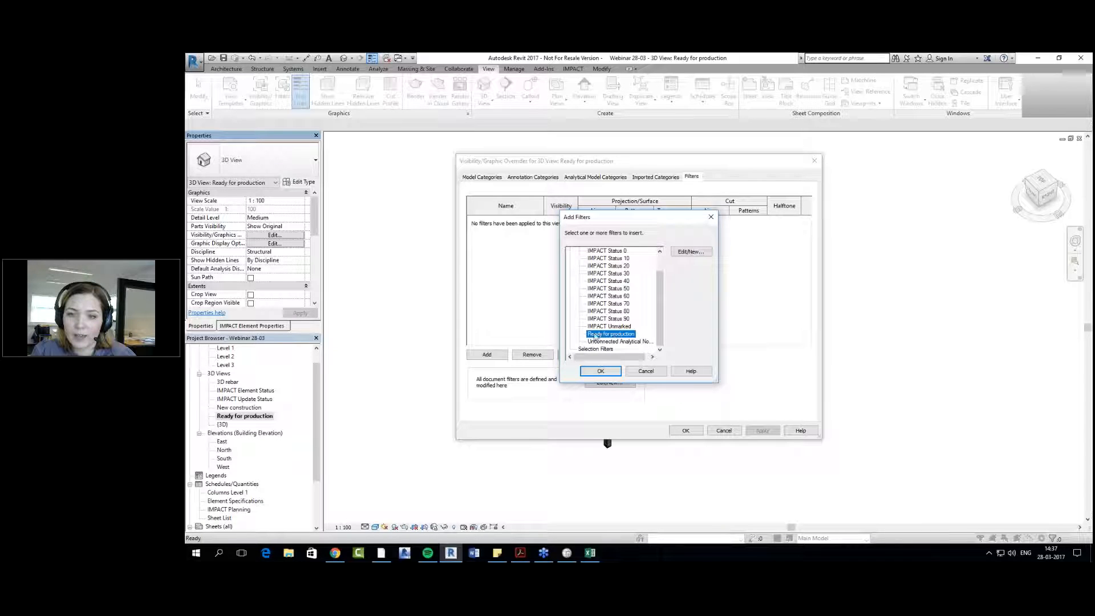
pyautogui.click(602, 371)
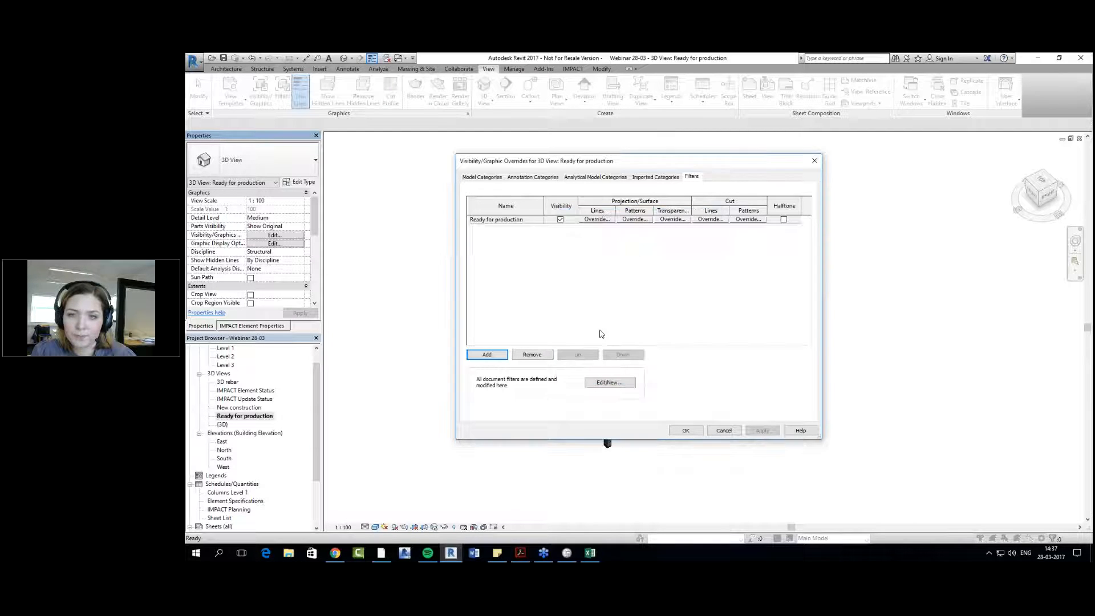
# Step: Override the filter's projection surface pattern with green RGB 000-128-000 and Solid fill, and apply the overrides to the view
pyautogui.click(633, 219)
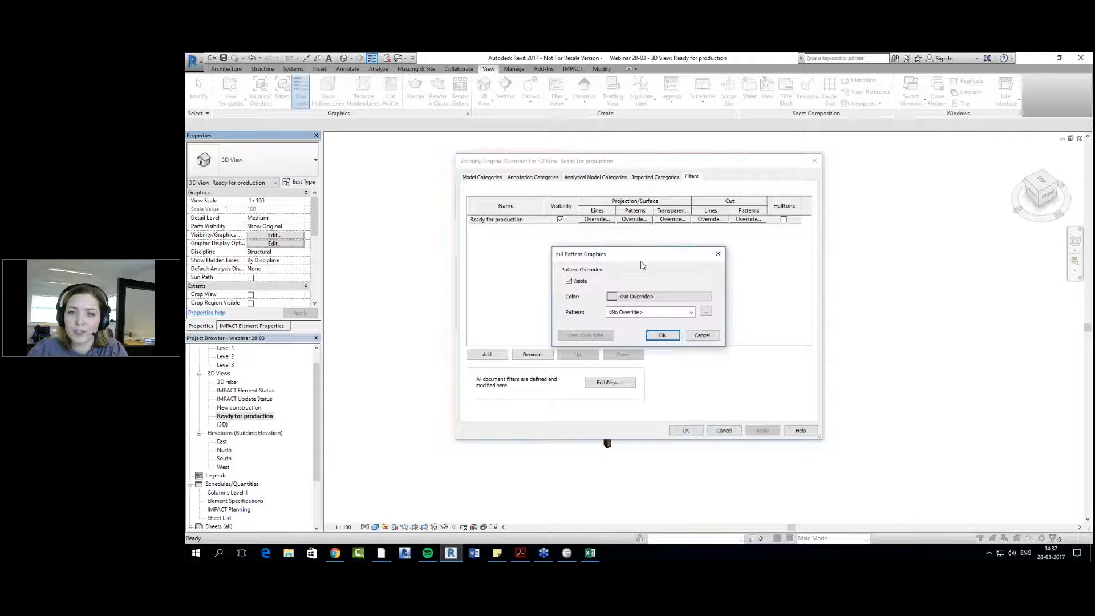
pyautogui.click(611, 297)
pyautogui.click(564, 263)
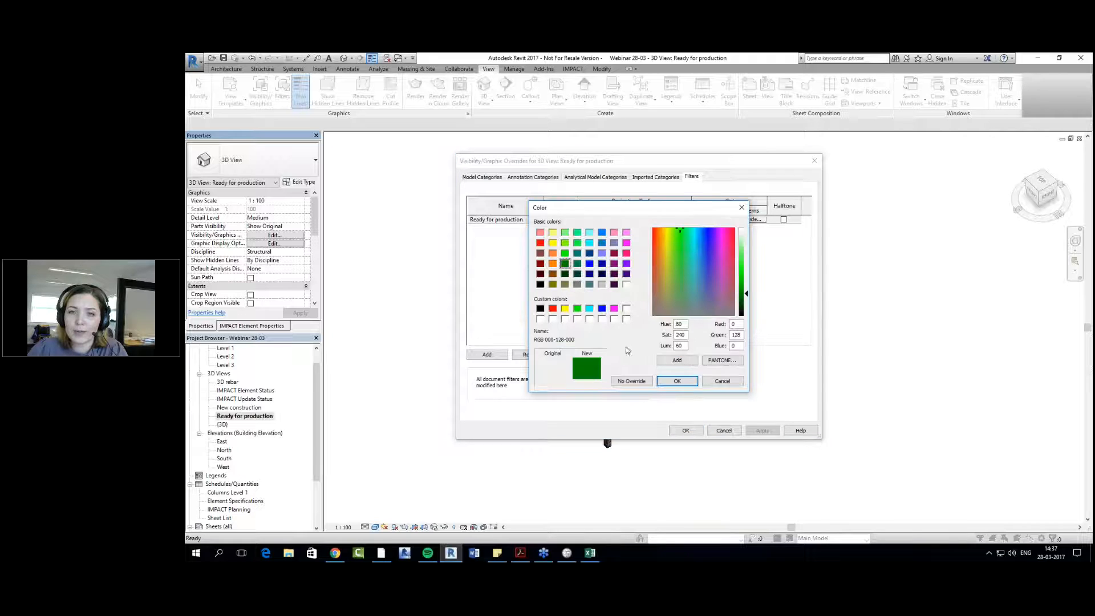
pyautogui.click(677, 381)
pyautogui.click(655, 312)
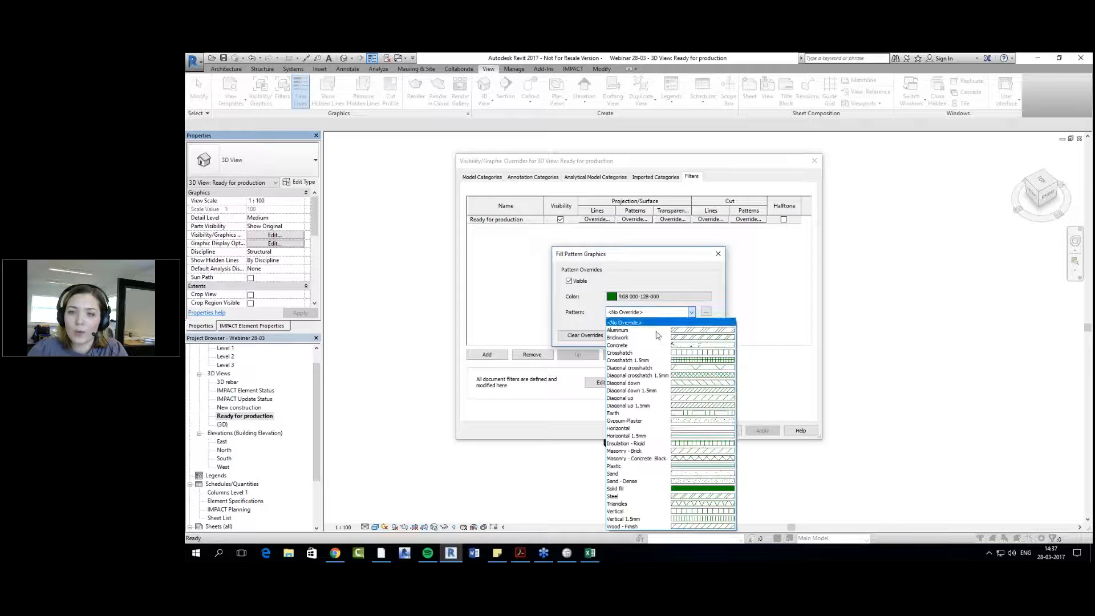
pyautogui.click(692, 488)
pyautogui.click(674, 337)
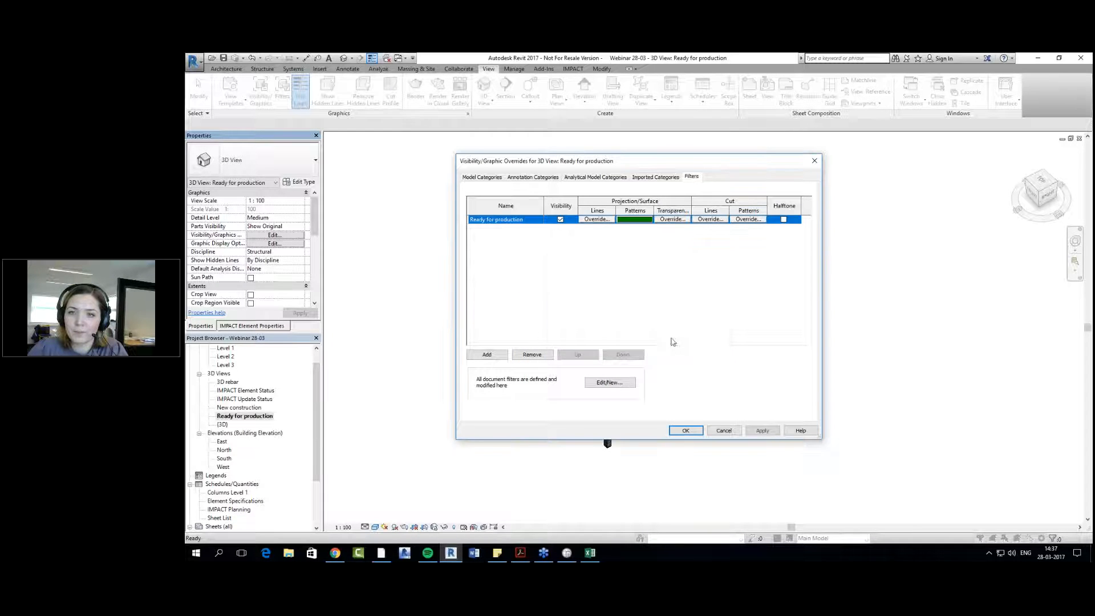
pyautogui.moveTo(669, 164); pyautogui.dragTo(876, 170)
pyautogui.click(967, 438)
pyautogui.click(894, 439)
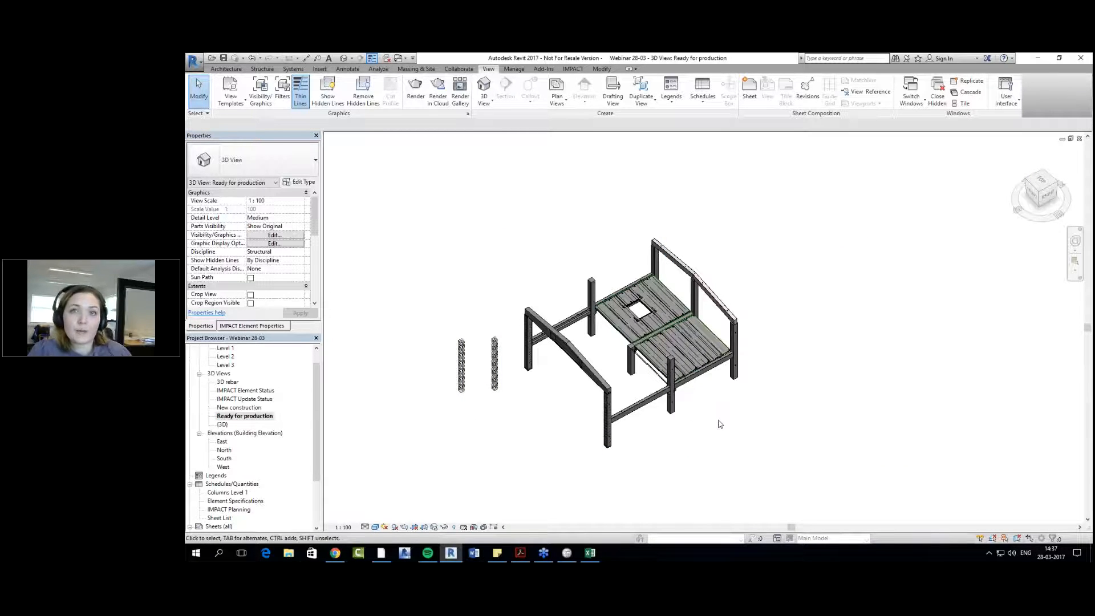
# Step: Set the straight upper edge beam and the floor slab next to it as production ready, and select the short slab beside the opening
pyautogui.click(564, 70)
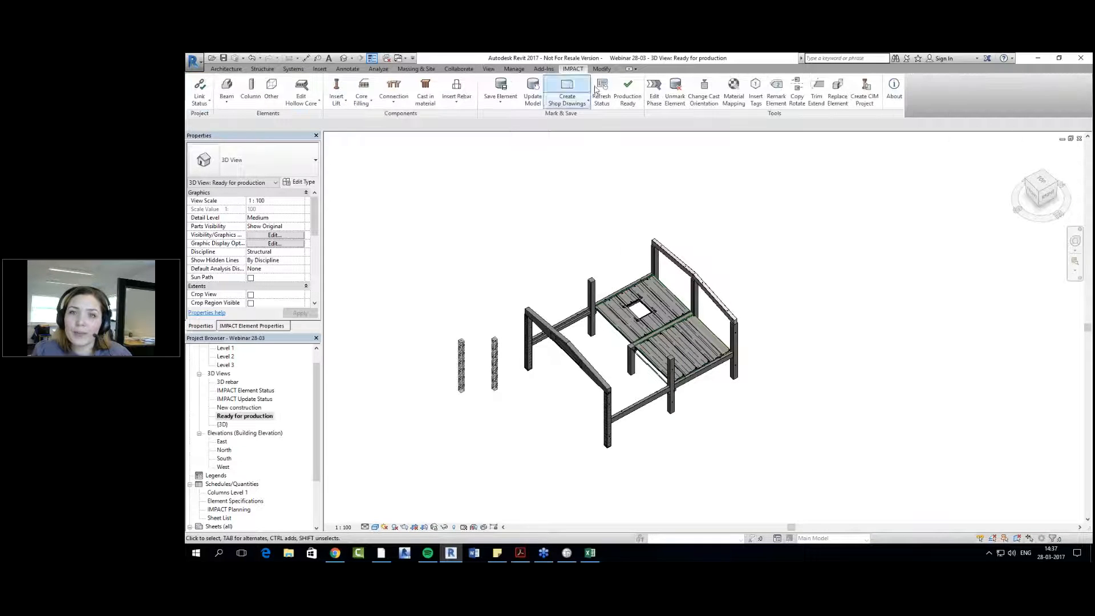
pyautogui.click(633, 108)
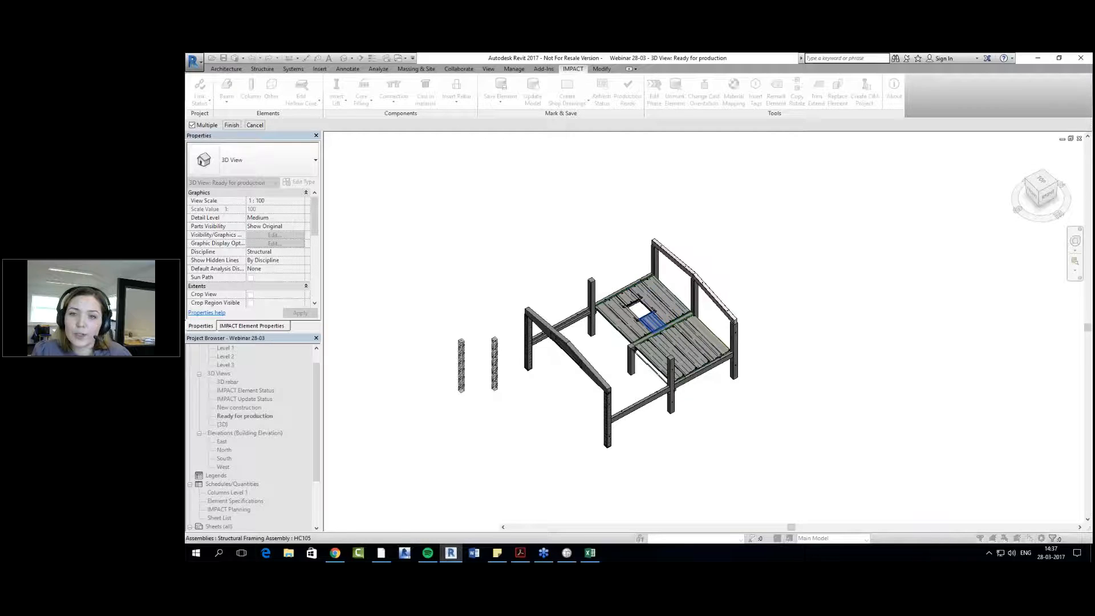
pyautogui.scroll(2, 644, 323)
pyautogui.click(647, 288)
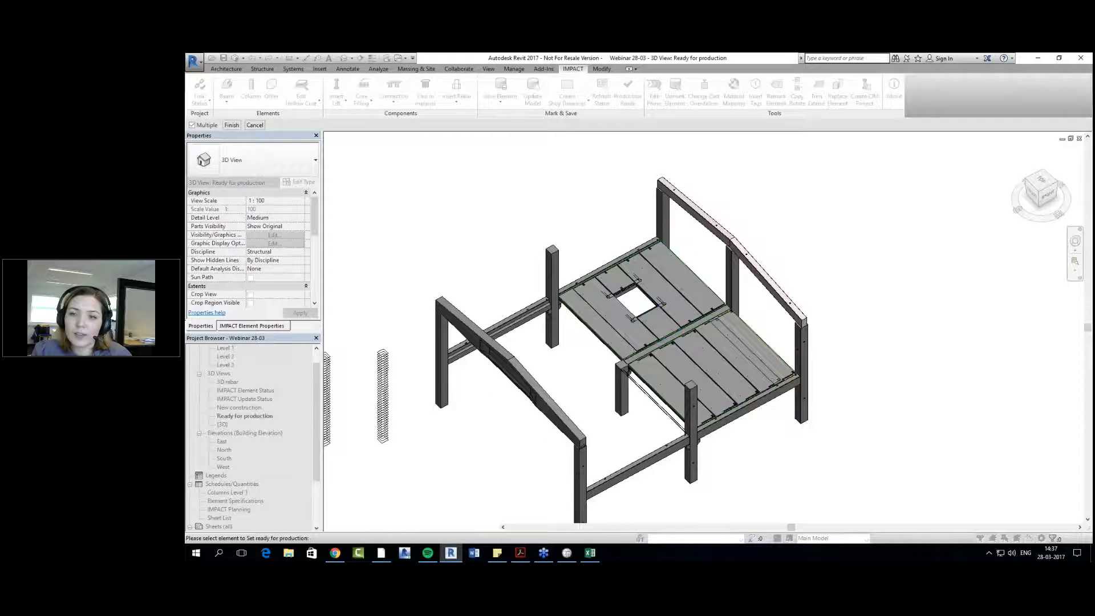
pyautogui.click(696, 218)
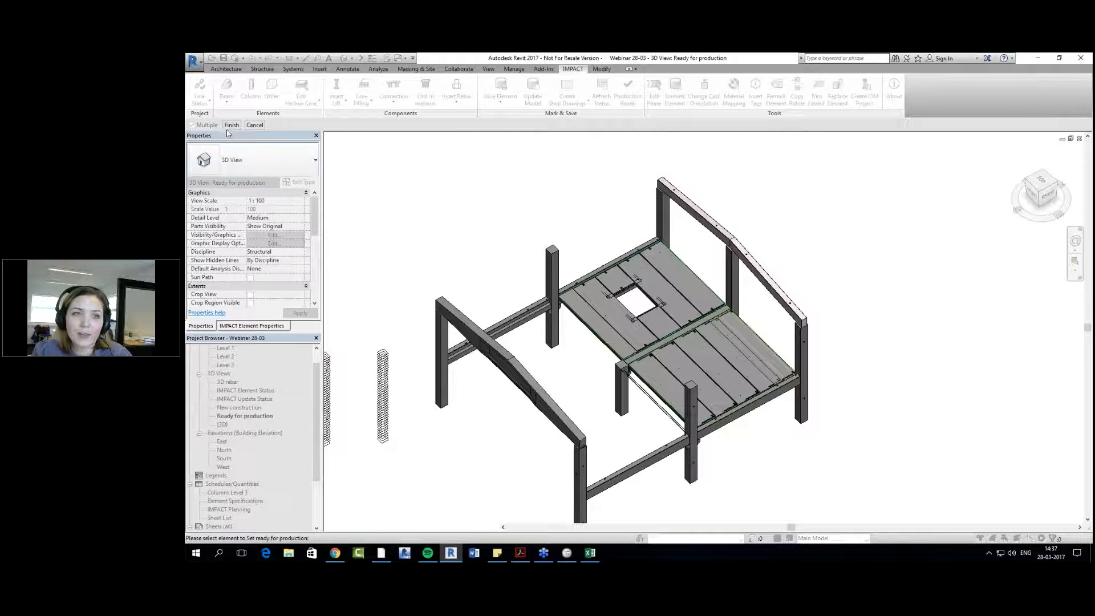
pyautogui.click(637, 298)
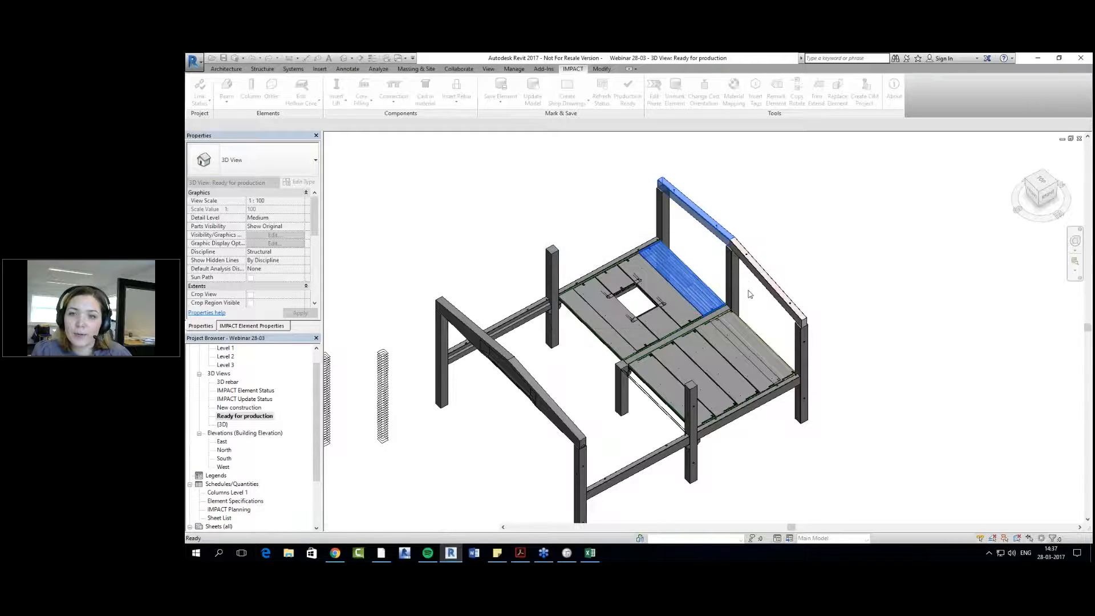
pyautogui.click(665, 320)
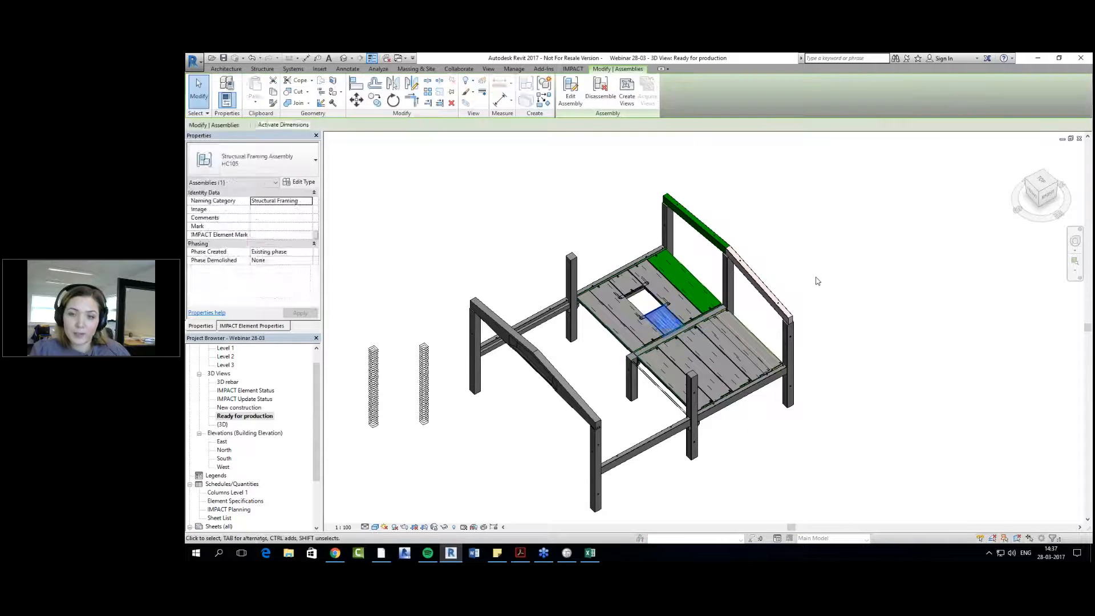
# Step: Set the selected short slab beside the opening as ready for production with IMPACT's Production Ready tool
pyautogui.click(573, 68)
pyautogui.click(627, 91)
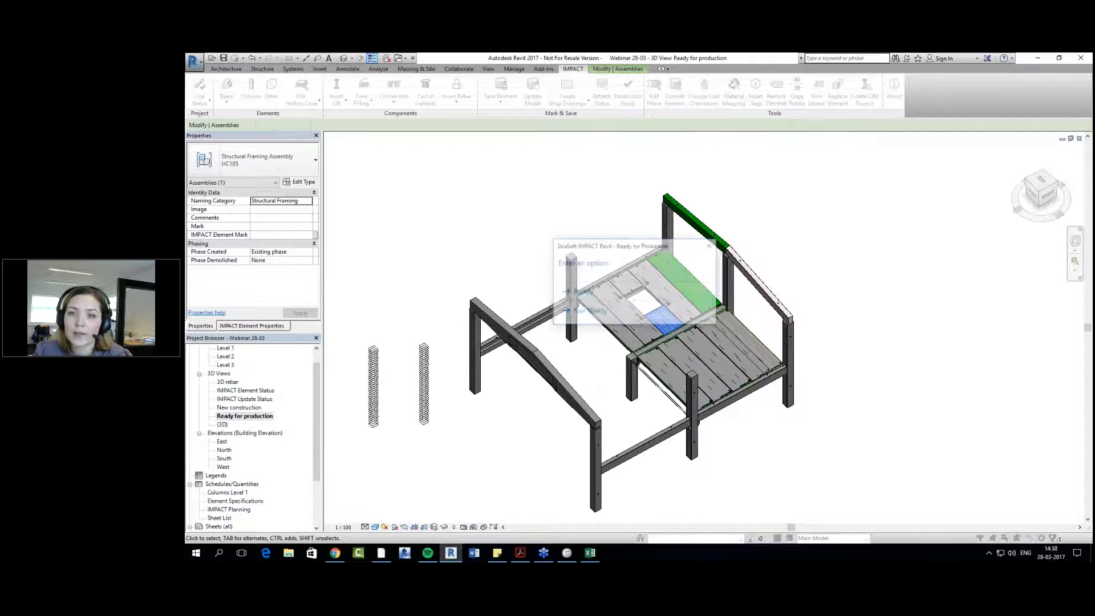
pyautogui.click(632, 295)
pyautogui.scroll(-2, 577, 450)
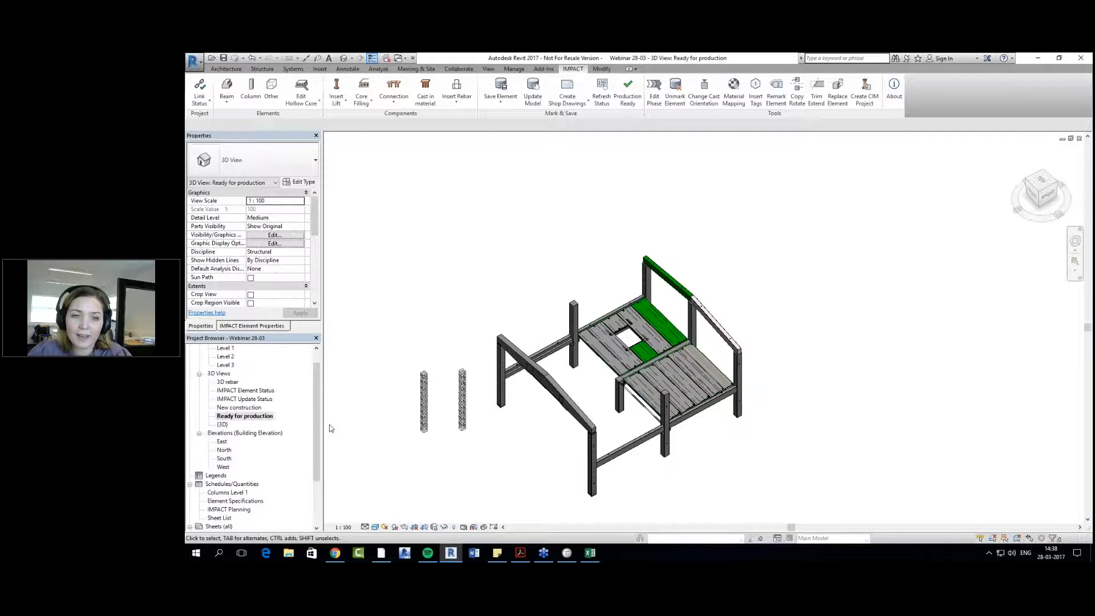
# Step: Open the IMPACT Planning schedule and check Ready for Production for the HC200 element with Id 33 and for column C5
pyautogui.moveTo(318, 435); pyautogui.dragTo(318, 474)
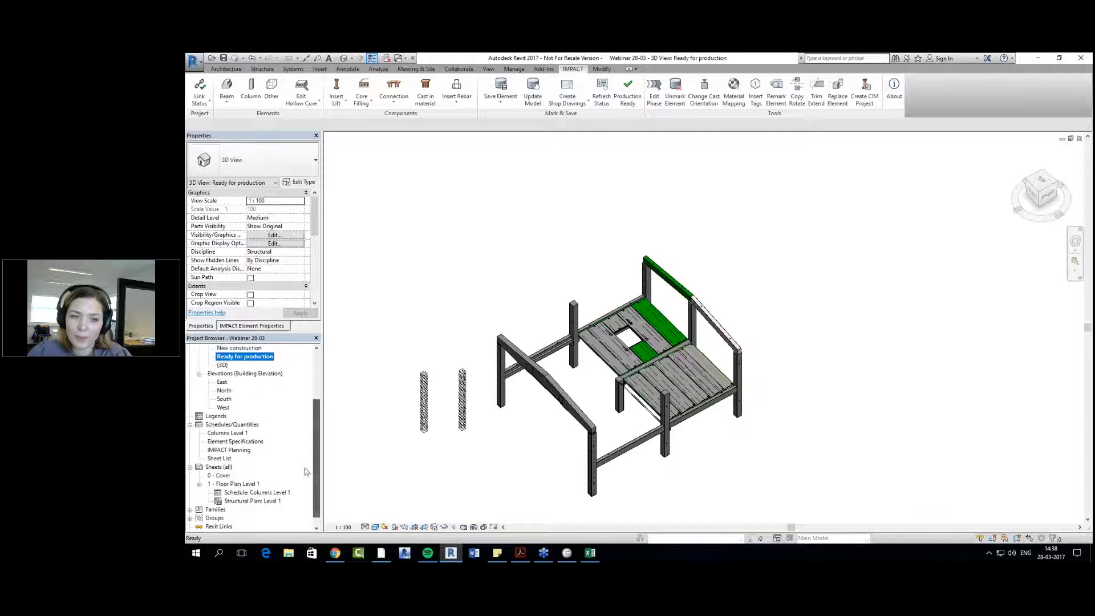
pyautogui.doubleClick(238, 451)
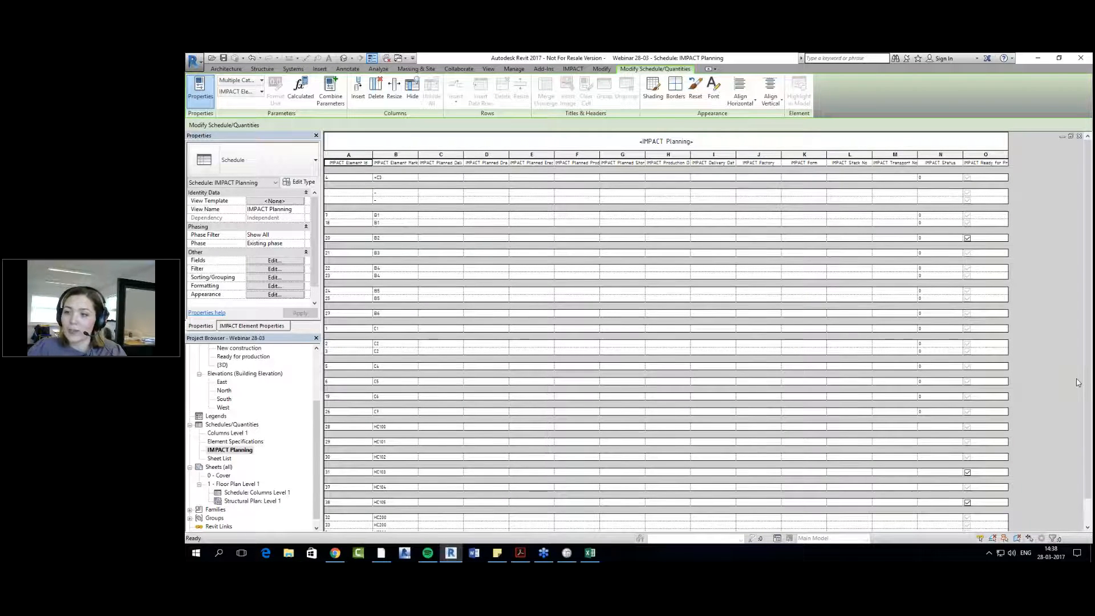
pyautogui.scroll(-1, 1078, 382)
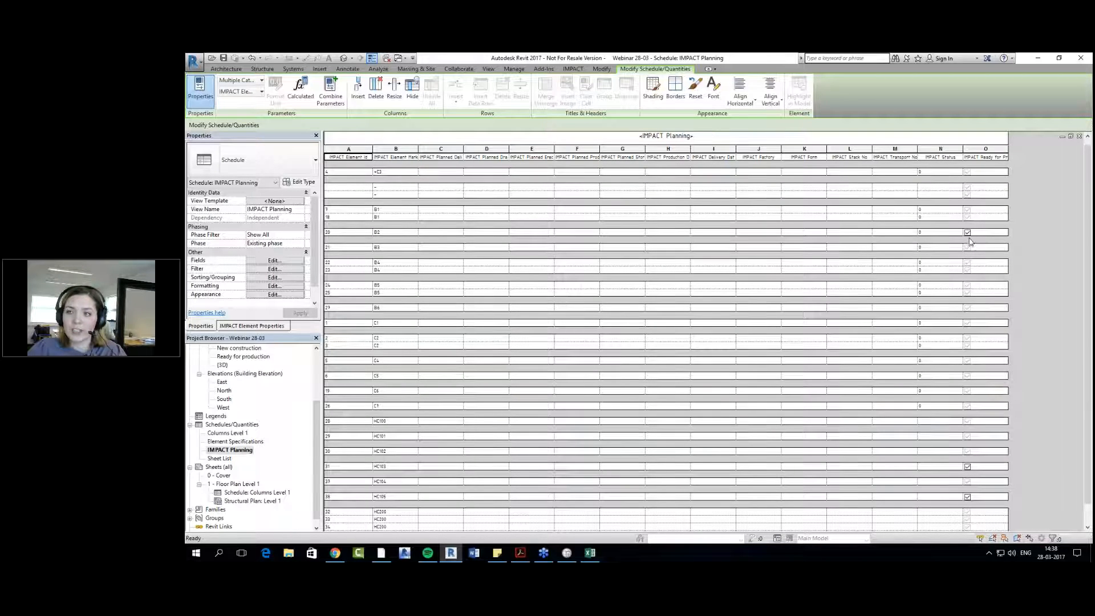
pyautogui.click(968, 520)
pyautogui.click(968, 520)
pyautogui.click(969, 377)
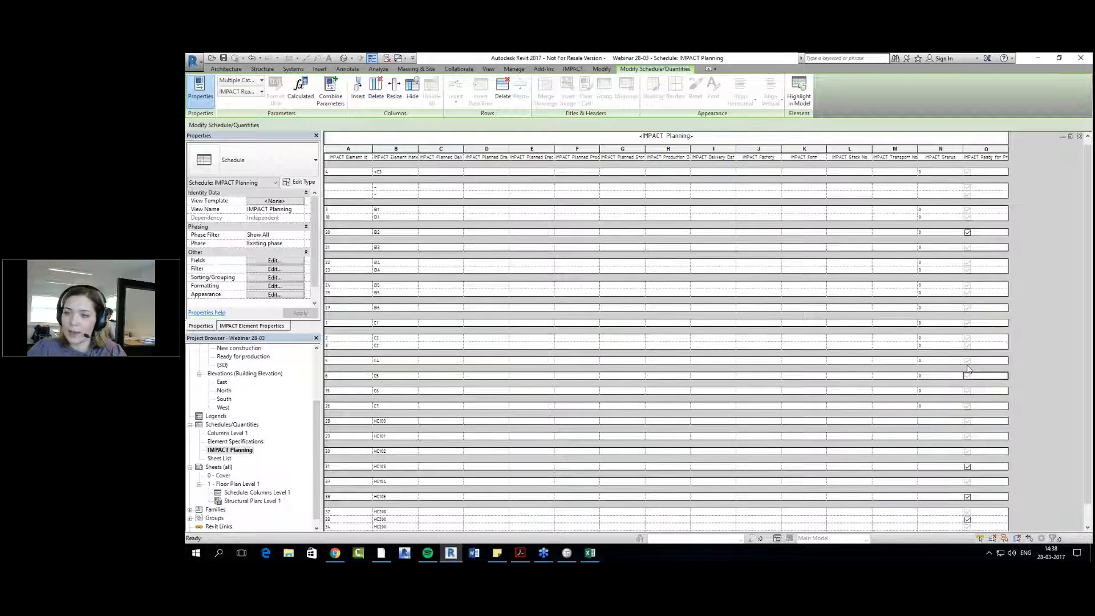
pyautogui.moveTo(964, 376); pyautogui.dragTo(970, 377)
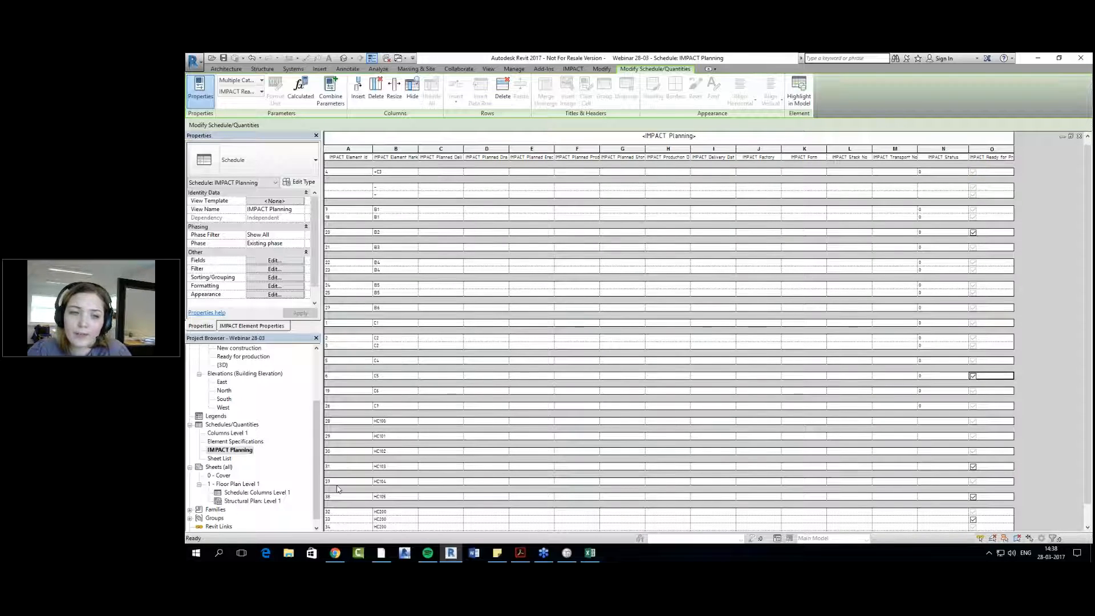
# Step: Return to the Ready for production 3D view and run Update Model to save all listed changed and unsaved columns to the database
pyautogui.doubleClick(234, 356)
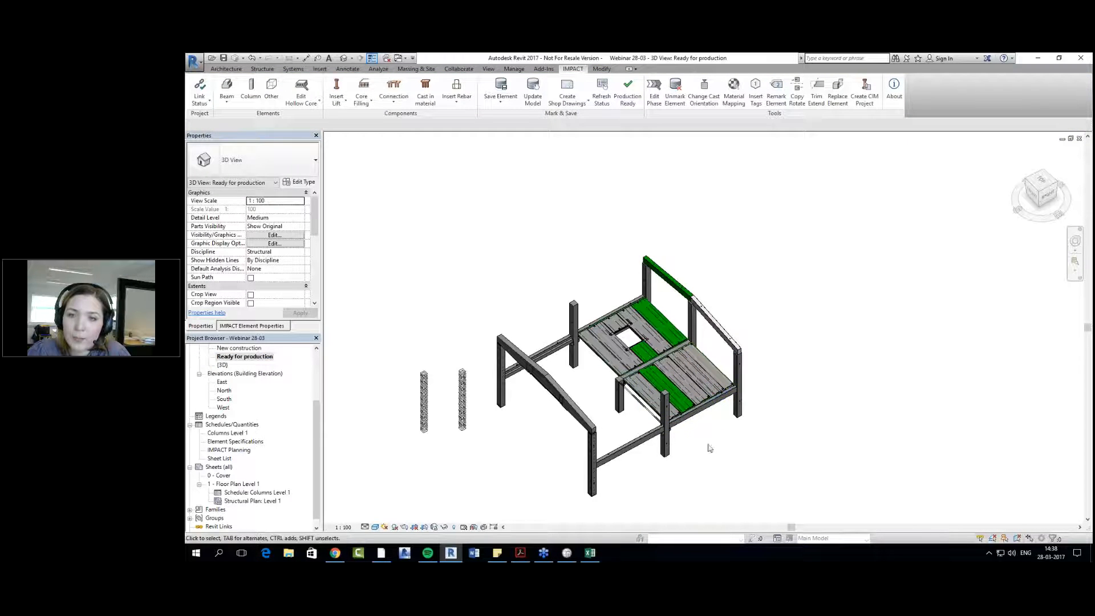
pyautogui.moveTo(747, 470); pyautogui.dragTo(726, 471, button='middle')
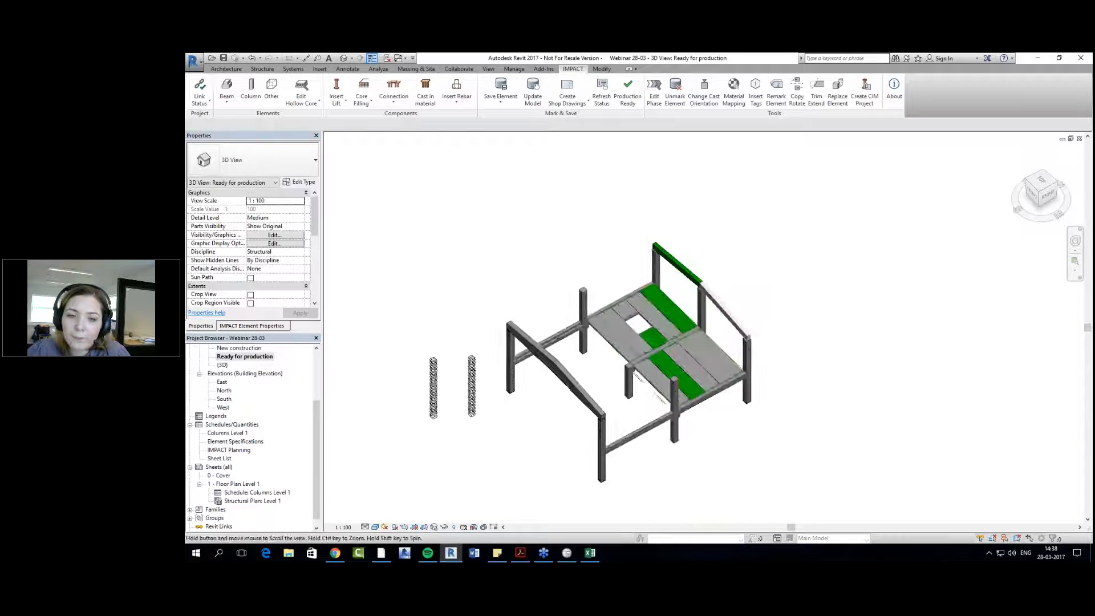
pyautogui.click(533, 91)
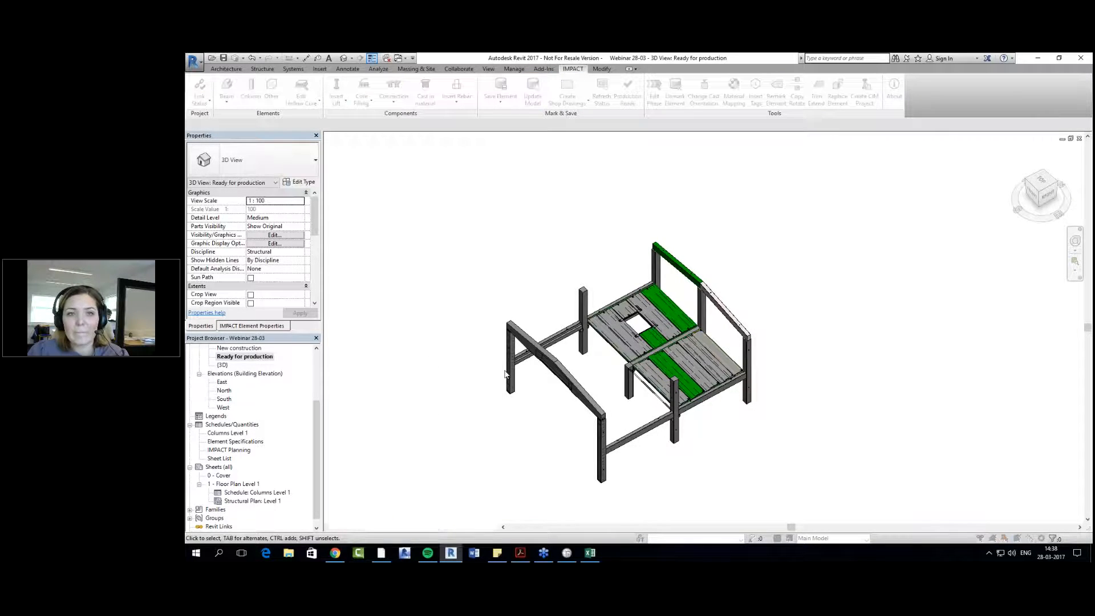
pyautogui.click(546, 305)
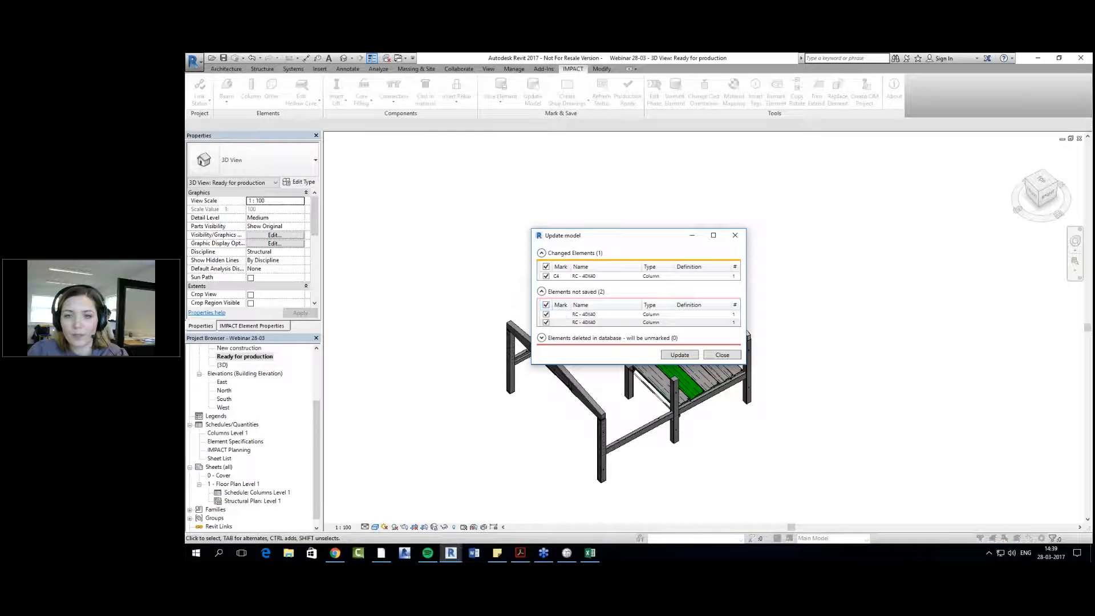
pyautogui.click(670, 355)
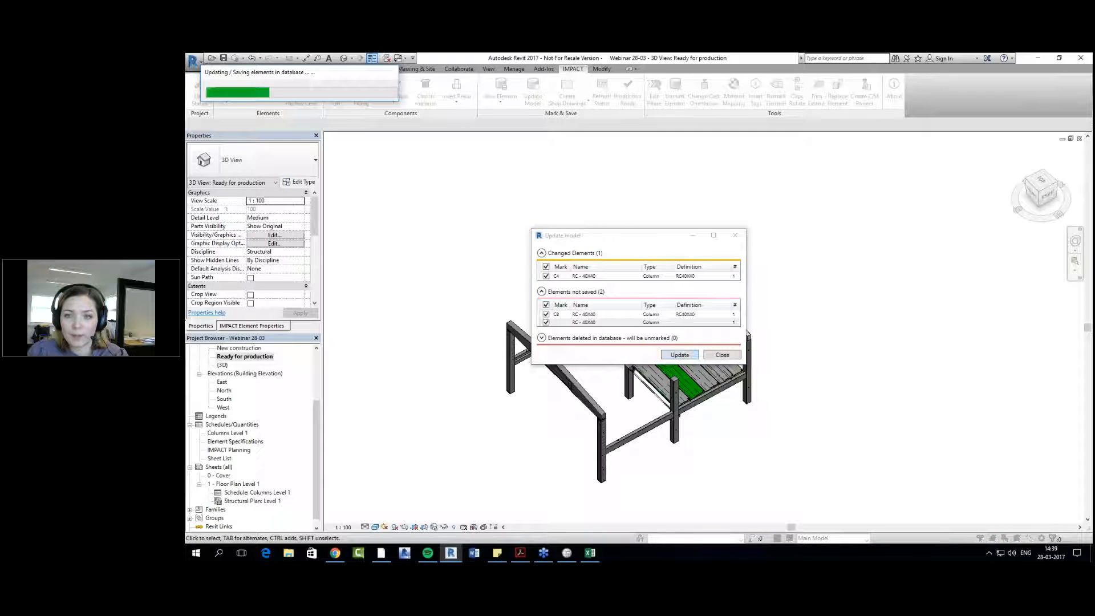
pyautogui.click(727, 355)
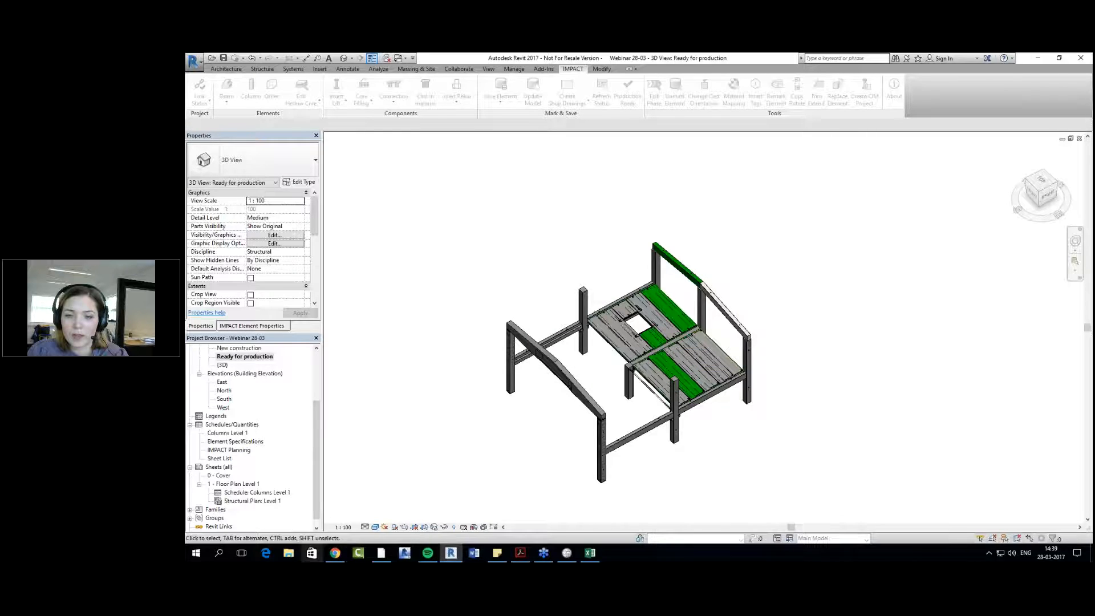
# Step: Launch IMPACT Model Viewer and open the WEBINAR2803 project
pyautogui.click(200, 555)
pyautogui.write('model')
pyautogui.click(331, 324)
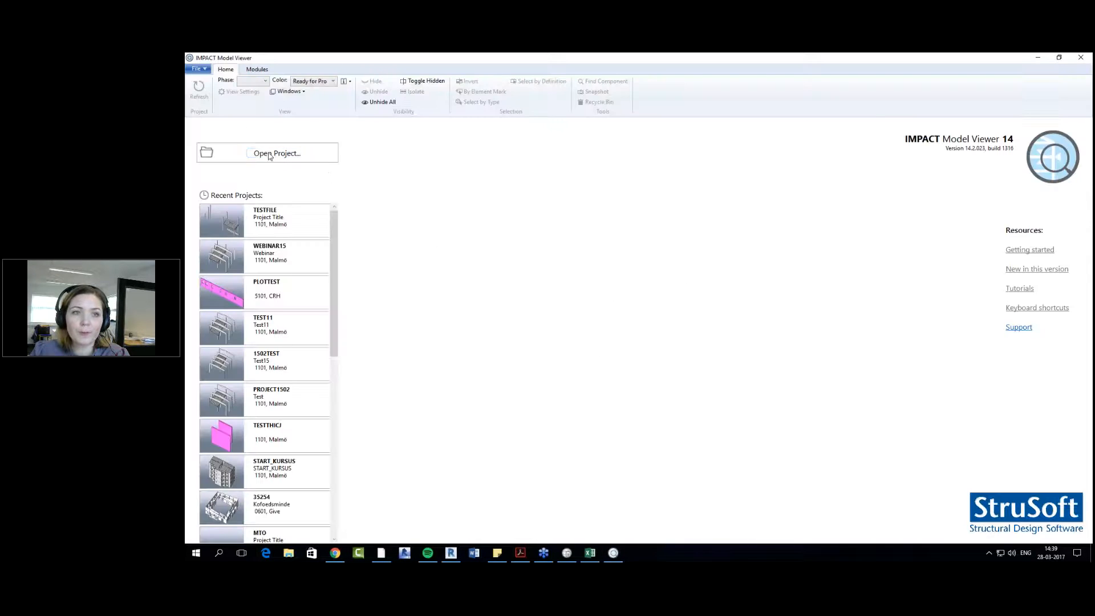
pyautogui.click(273, 155)
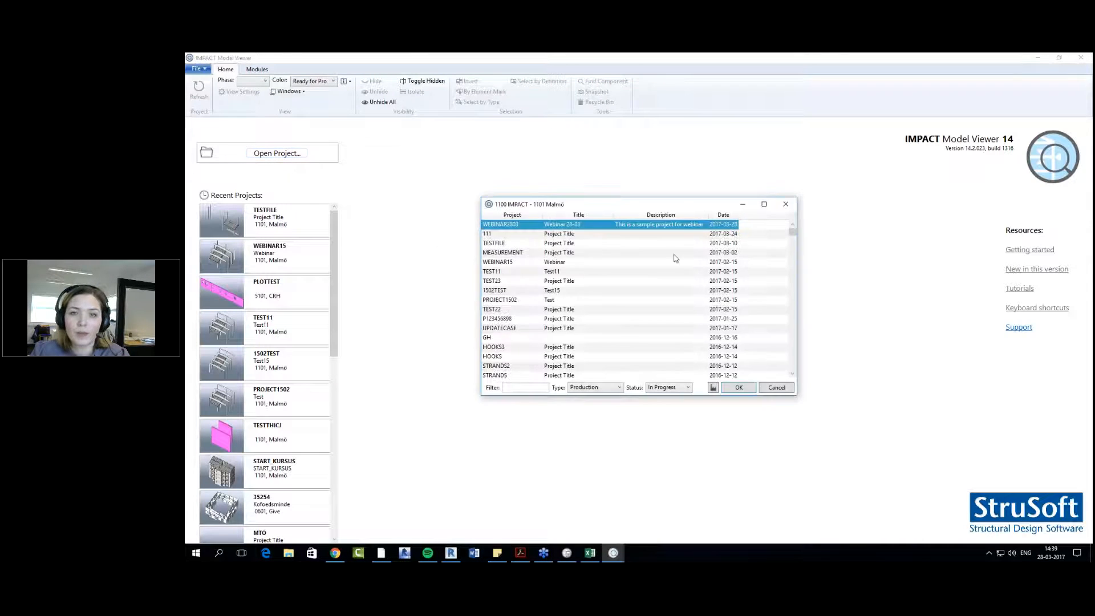
pyautogui.click(568, 225)
pyautogui.click(738, 387)
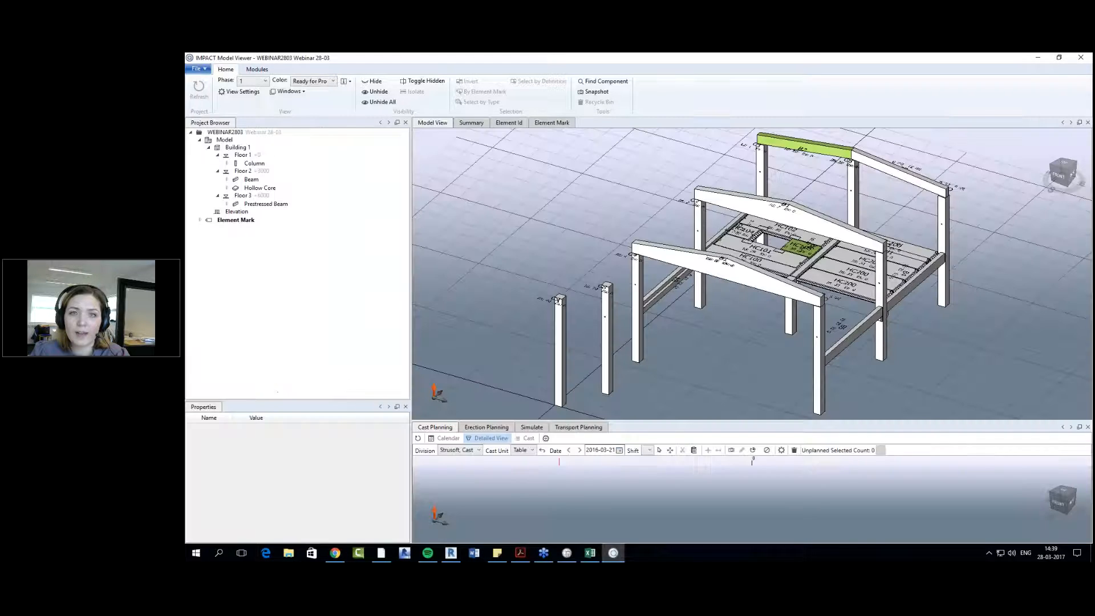
# Step: Color the model by Ready for Production and select the short HC105 slab beside the opening
pyautogui.click(332, 83)
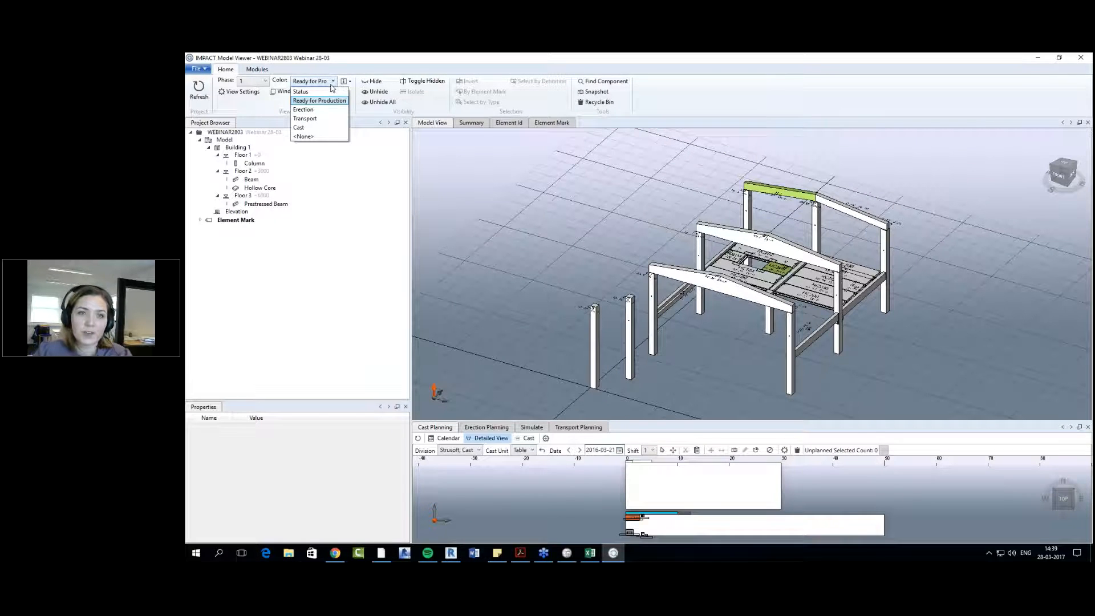
pyautogui.click(324, 100)
pyautogui.moveTo(873, 376); pyautogui.dragTo(853, 292, button='middle')
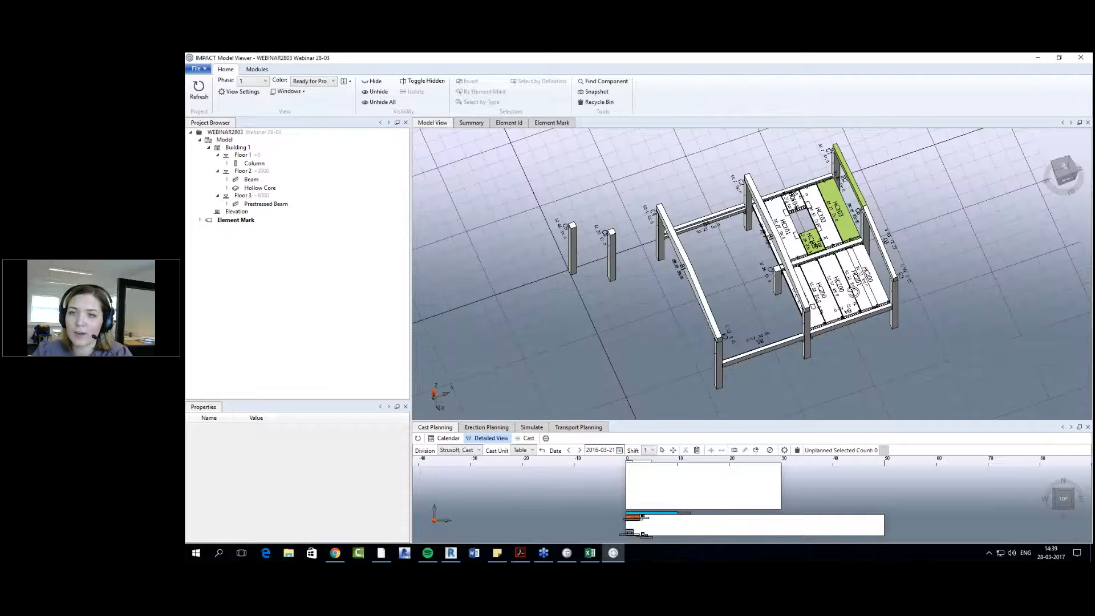
pyautogui.scroll(3, 854, 293)
pyautogui.click(659, 353)
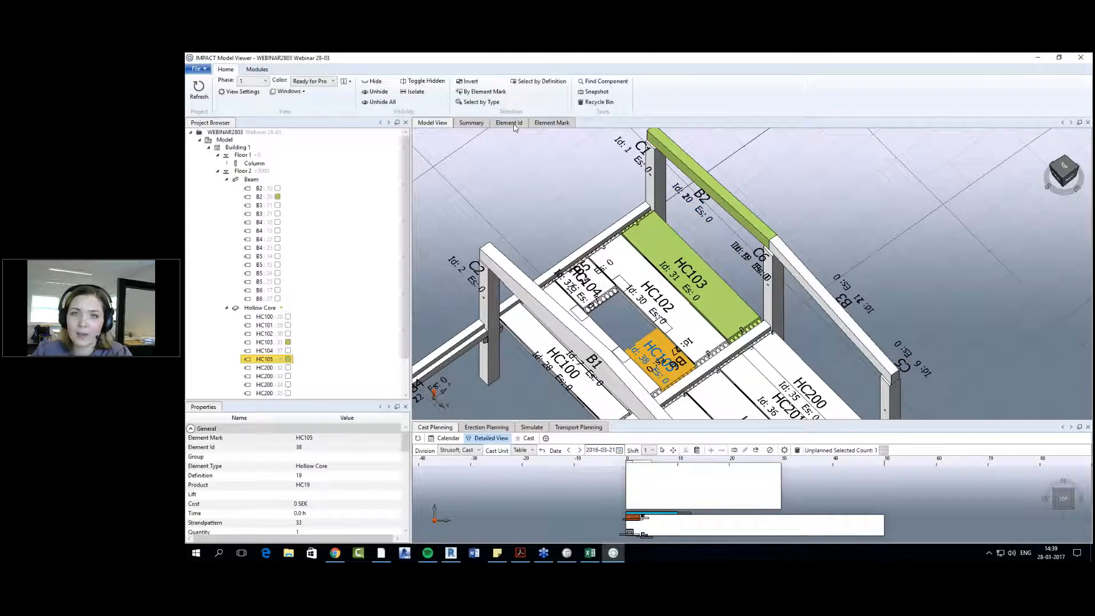
# Step: Expand the WEBINAR2803 project in the Element Id table and examine the Ready for Production status and date of its elements
pyautogui.click(510, 123)
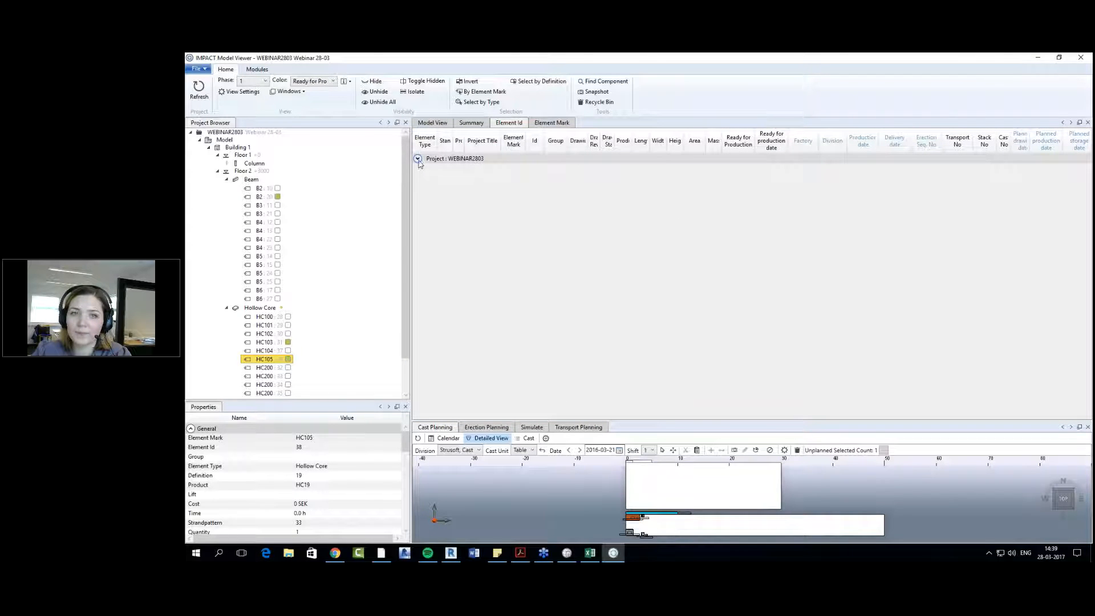
pyautogui.click(417, 159)
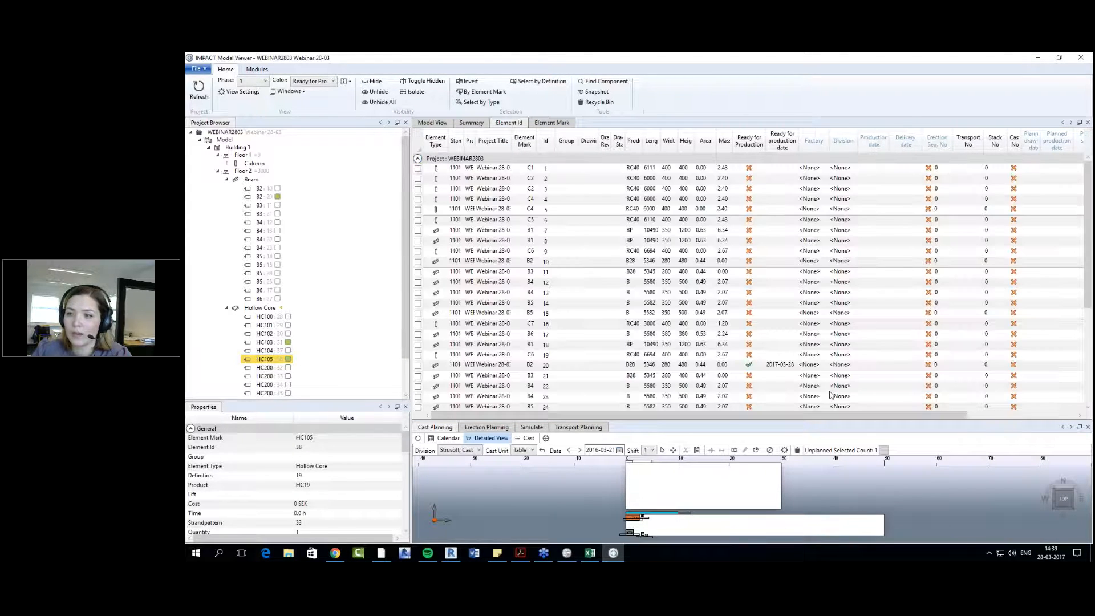
pyautogui.moveTo(851, 418); pyautogui.dragTo(941, 418)
pyautogui.scroll(-5, 938, 402)
pyautogui.click(639, 315)
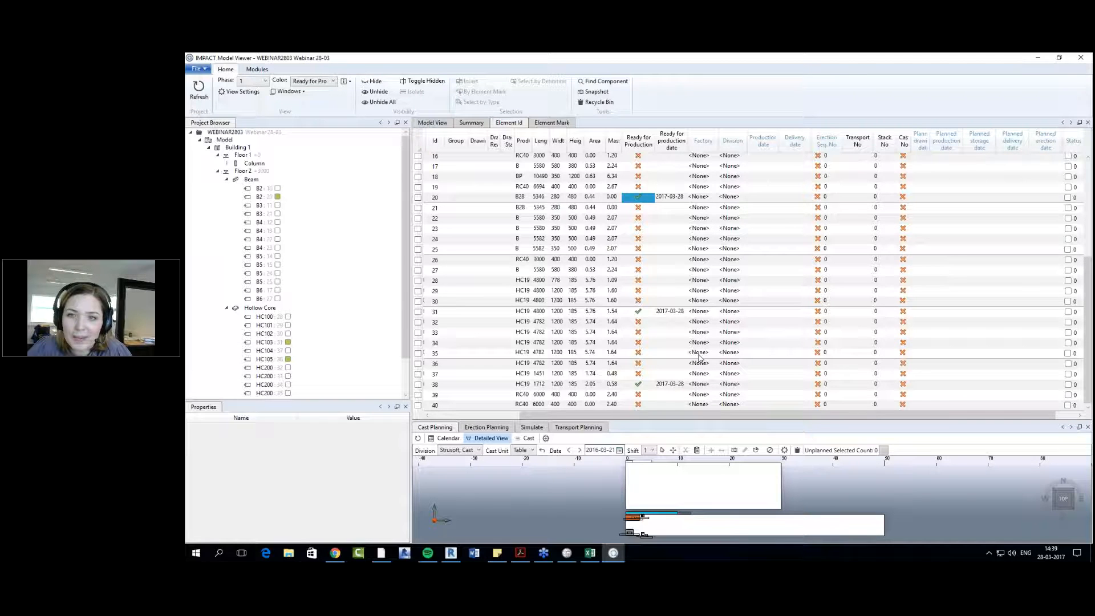
# Step: Review the webinar checklist PDF in Adobe Acrobat Reader and return to the Ready for production 3D view in Revit
pyautogui.click(521, 554)
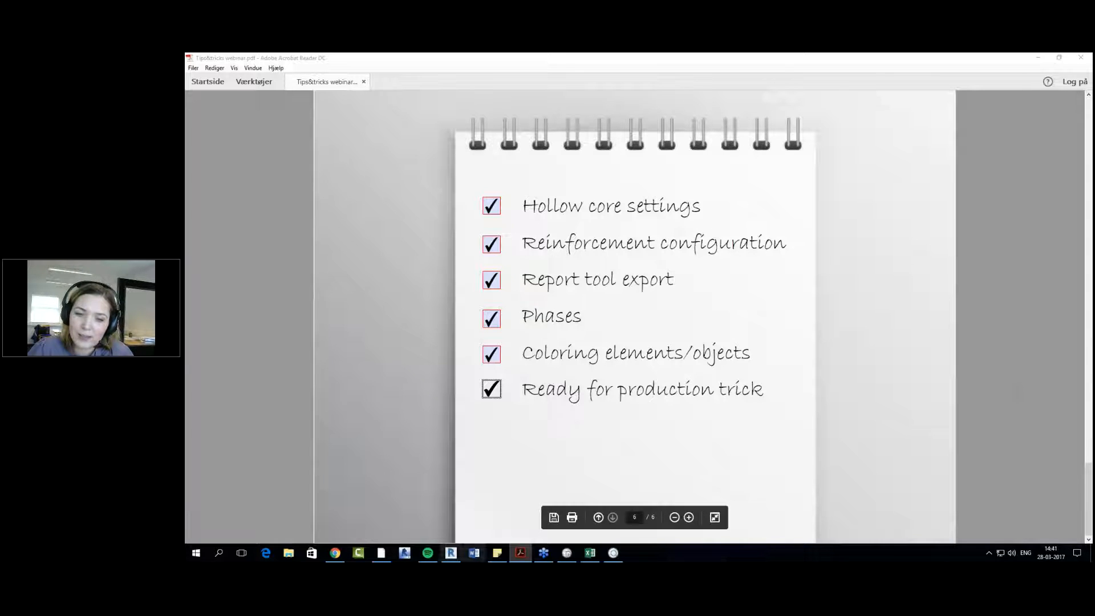
pyautogui.click(450, 552)
pyautogui.scroll(-2, 525, 288)
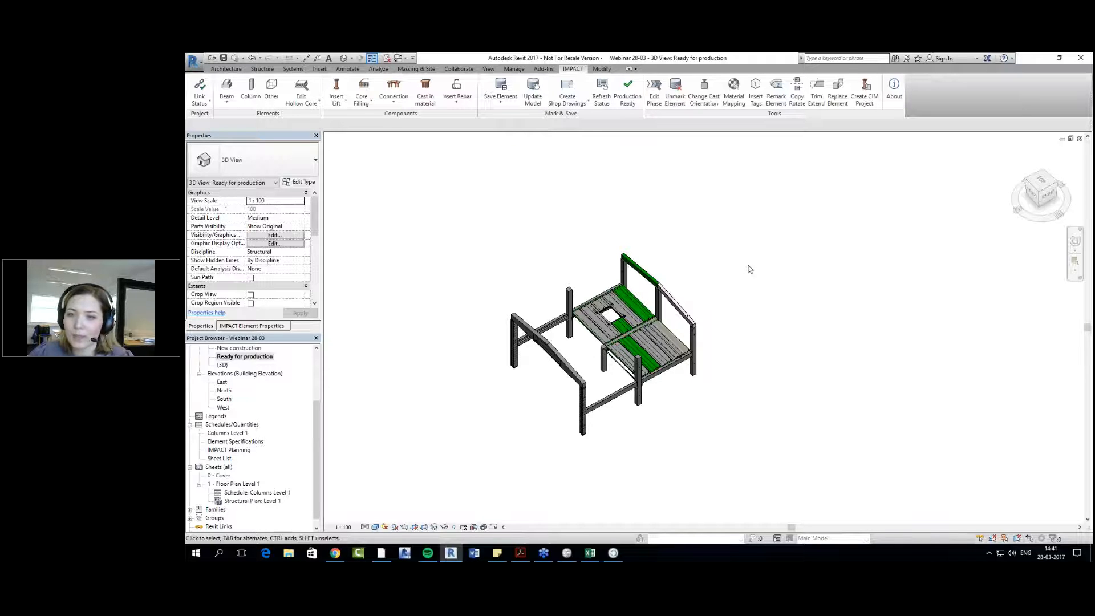
pyautogui.keyDown('shift'); pyautogui.moveTo(737, 298); pyautogui.dragTo(756, 364, button='middle'); pyautogui.keyUp('shift')
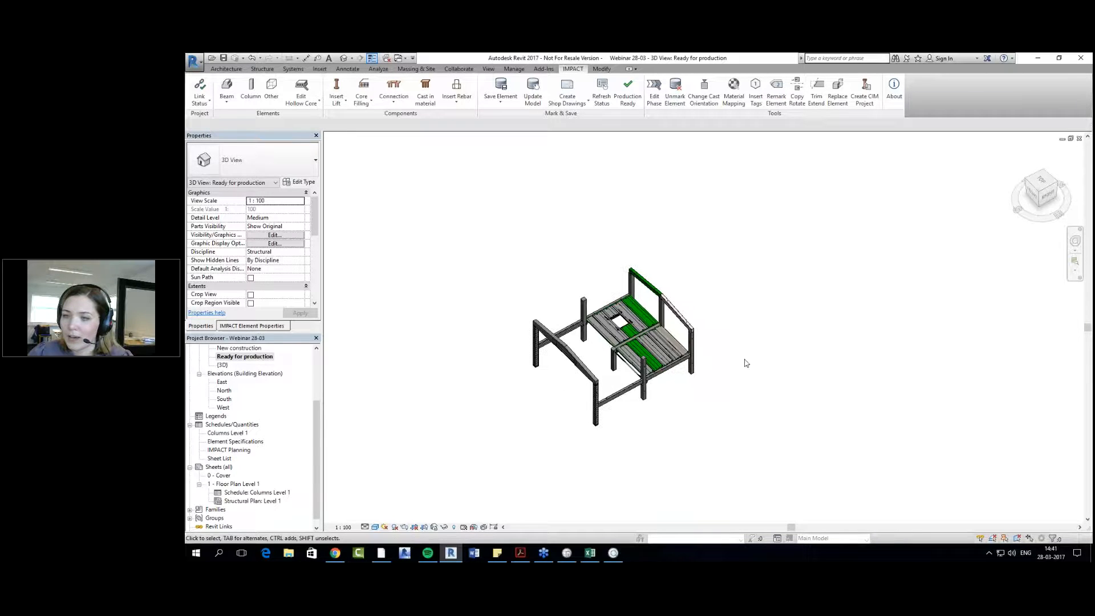
pyautogui.scroll(3, 320, 420)
# Step: Open the Level 1 structural plan and change the cast orientation of column C1 at the intersection of grids A and 1
pyautogui.doubleClick(225, 365)
pyautogui.scroll(2, 655, 325)
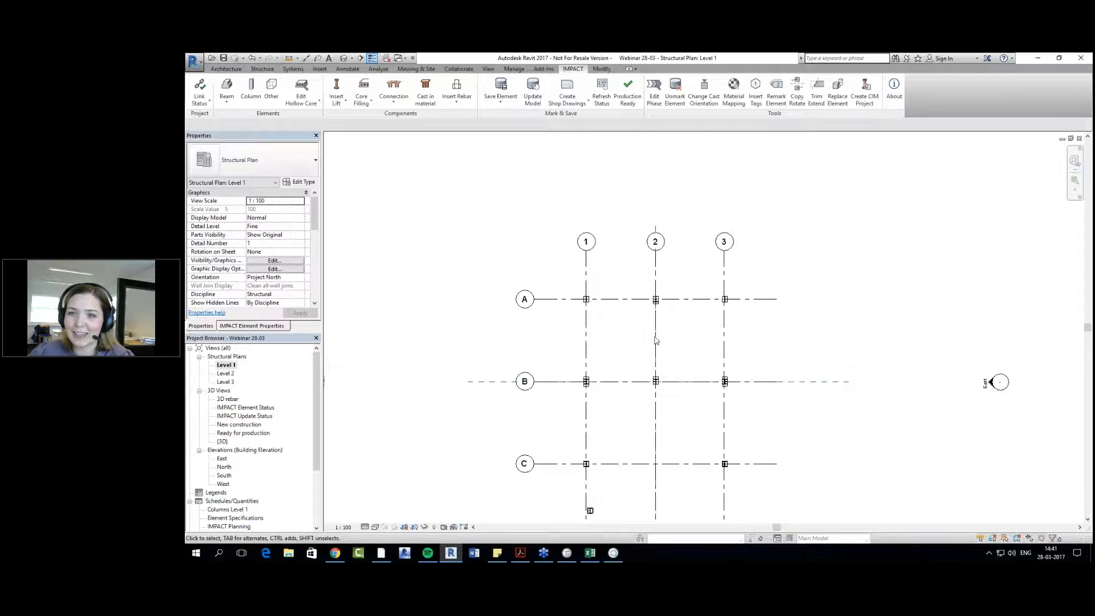
pyautogui.scroll(3, 665, 310)
pyautogui.moveTo(660, 314); pyautogui.dragTo(645, 329, button='middle')
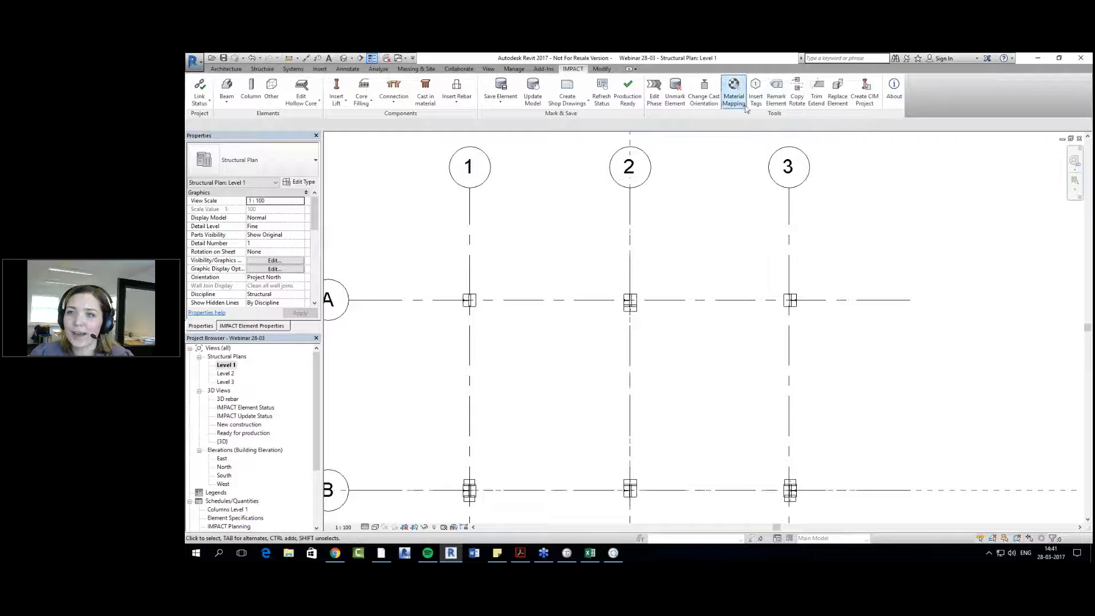
pyautogui.scroll(-1, 687, 381)
pyautogui.scroll(3, 482, 317)
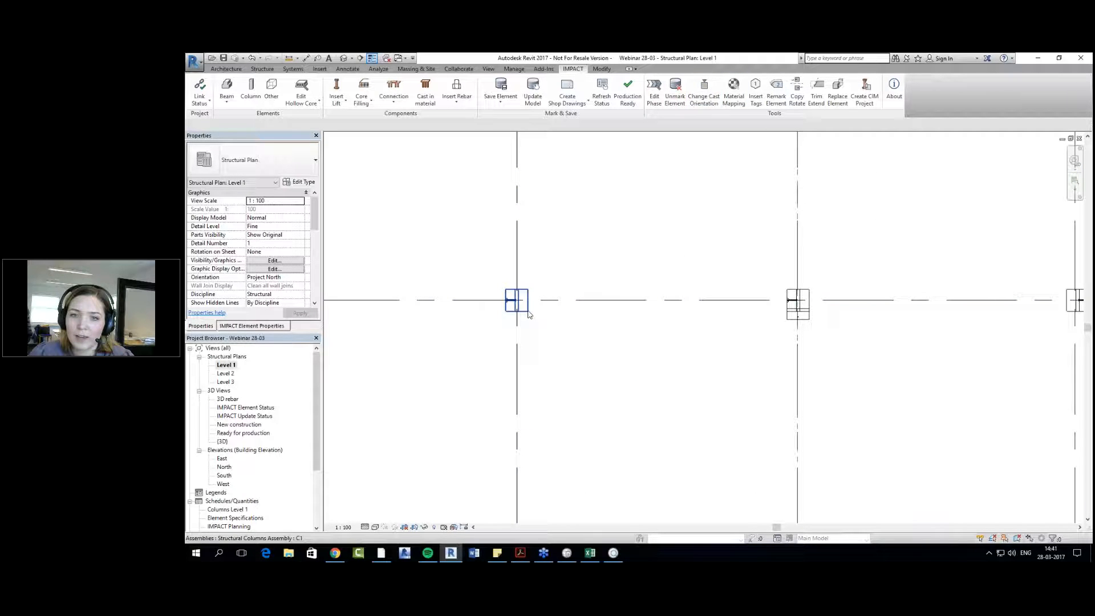
pyautogui.click(703, 91)
pyautogui.scroll(2, 523, 302)
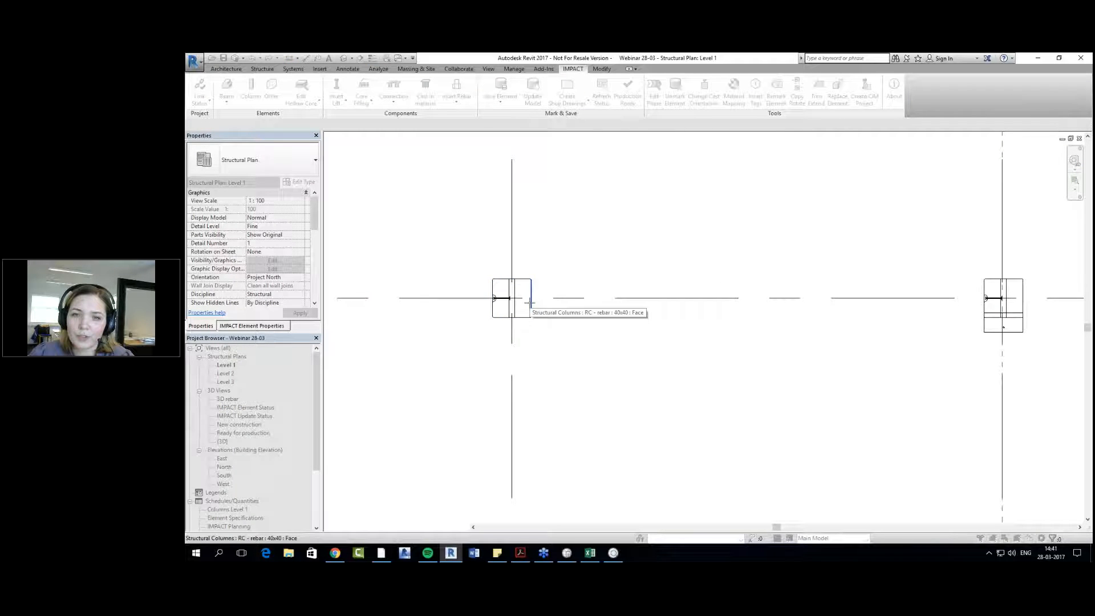
pyautogui.click(529, 302)
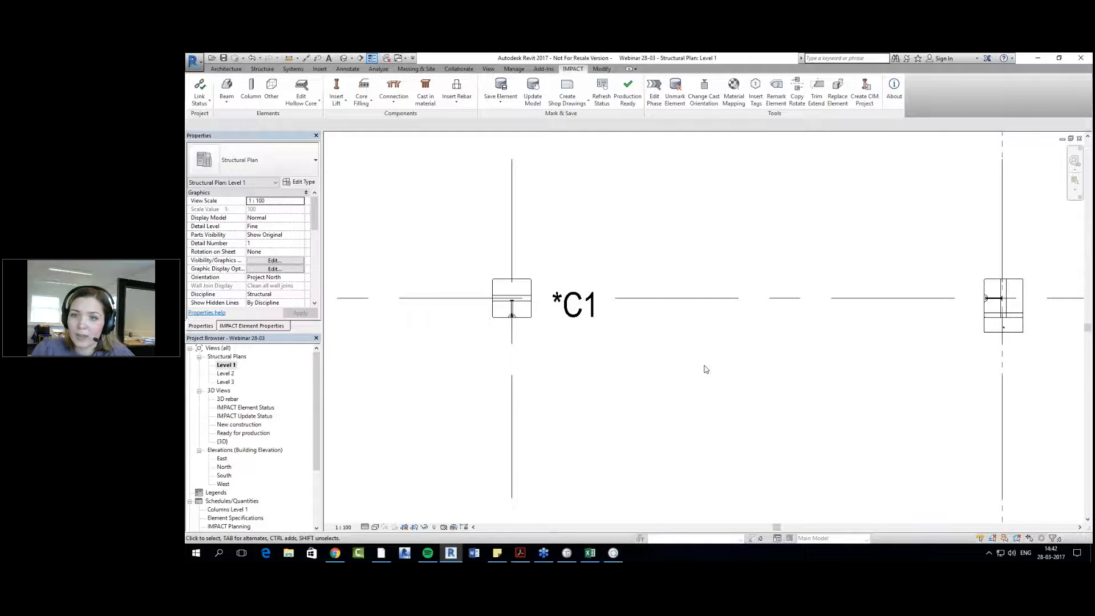
# Step: Copy column C1 upward along grid line 1 to a position between grid A and the grid bubble
pyautogui.scroll(-2, 655, 372)
pyautogui.scroll(-2, 655, 371)
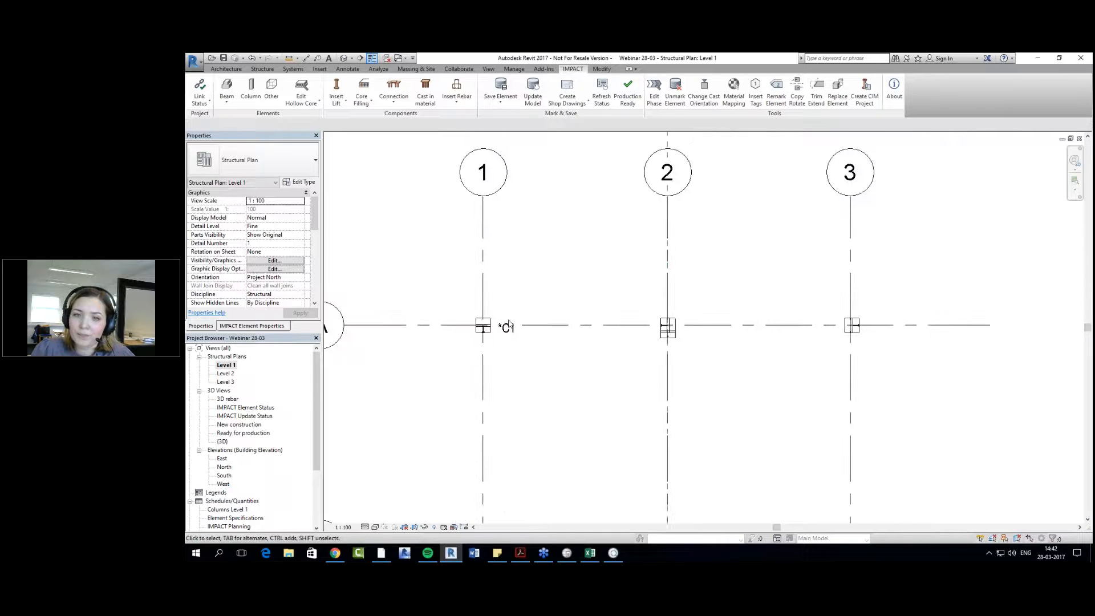
pyautogui.click(489, 335)
pyautogui.moveTo(490, 335); pyautogui.dragTo(475, 270)
pyautogui.click(574, 283)
pyautogui.scroll(2, 504, 217)
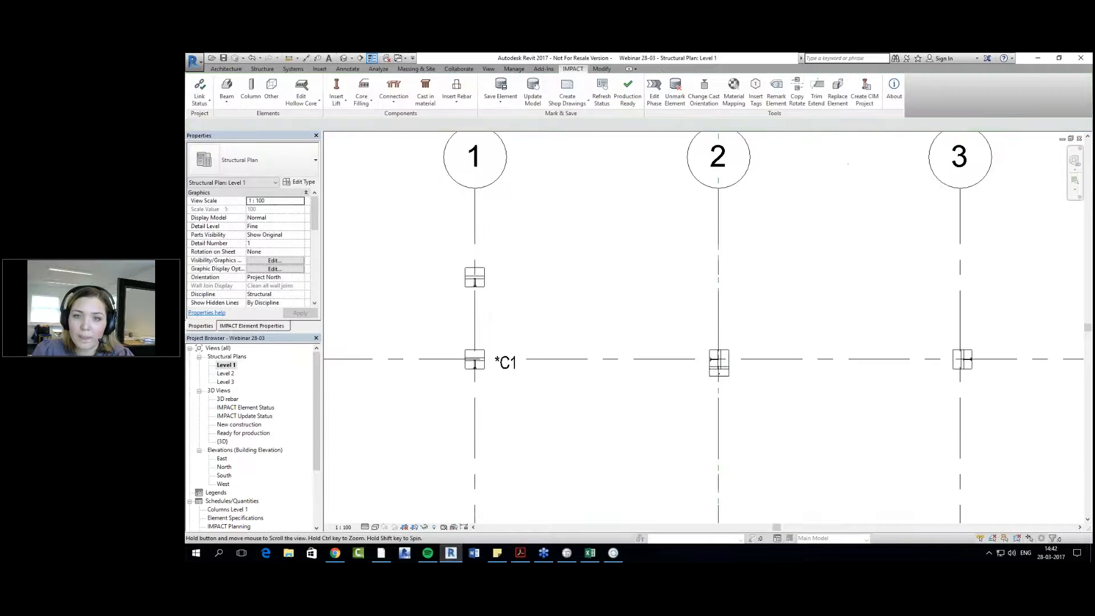
# Step: Draw a vertical grid line between grids 1 and 2, starting just below grid A and ending level with the grid bubbles
pyautogui.moveTo(489, 170); pyautogui.dragTo(479, 191, button='middle')
pyautogui.click(225, 69)
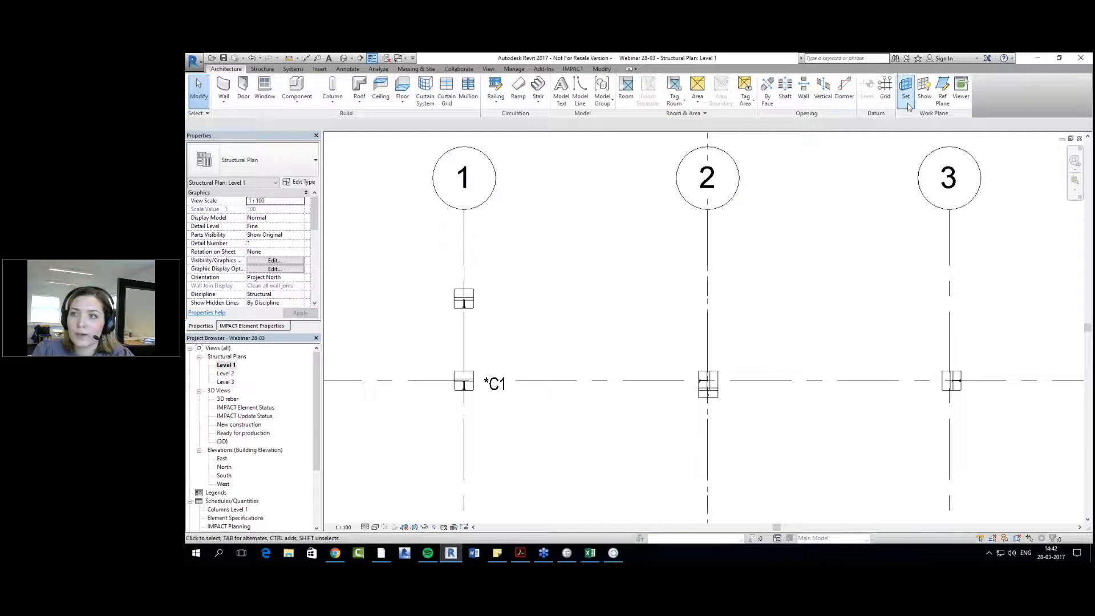
pyautogui.click(885, 86)
pyautogui.click(562, 408)
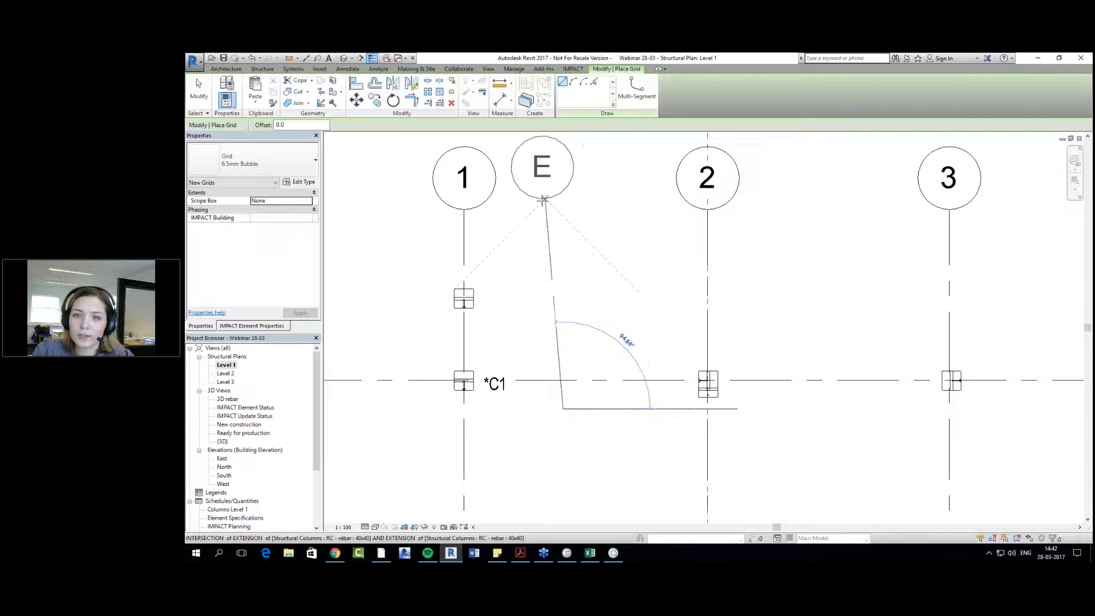
pyautogui.click(564, 197)
pyautogui.press('Escape')
pyautogui.press('Escape')
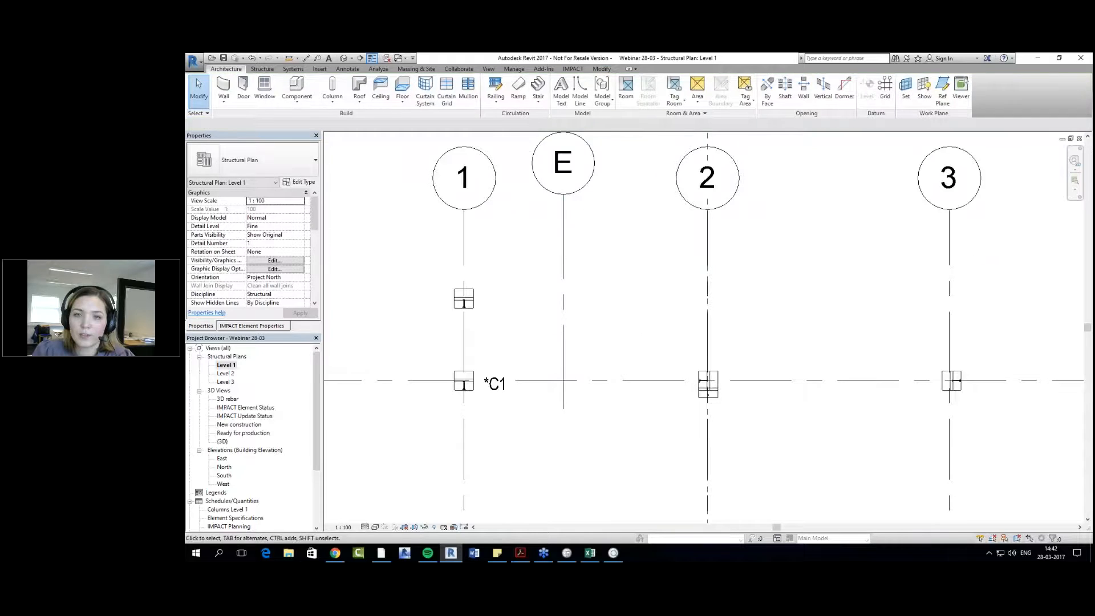
# Step: Copy-rotate the upper column C1 on grid line 1 about grid line E using the IMPACT Copy Rotate tool
pyautogui.moveTo(801, 265); pyautogui.dragTo(817, 309, button='middle')
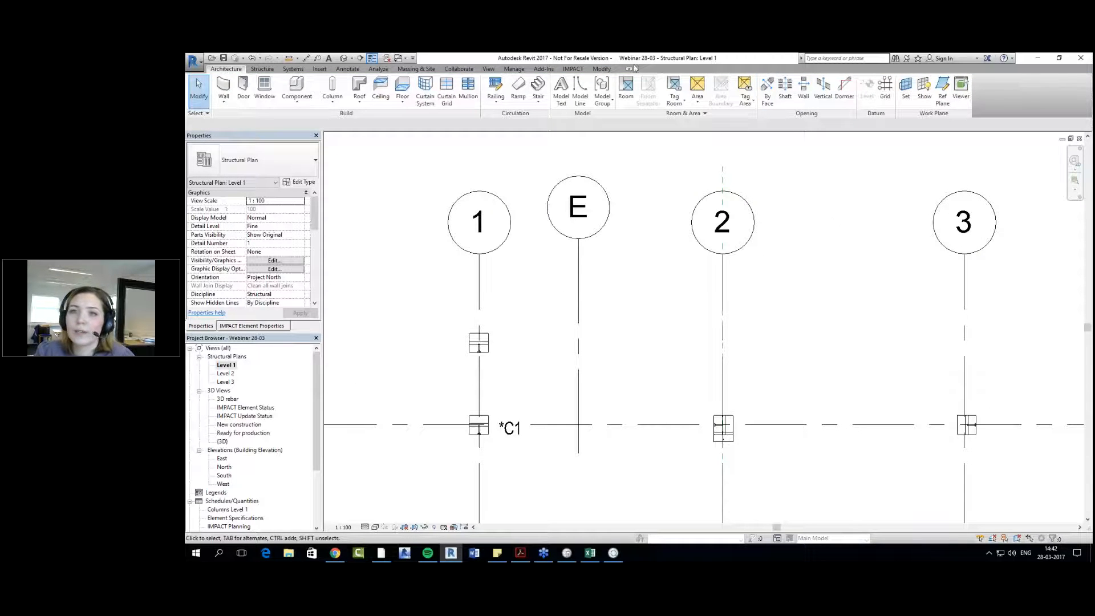
pyautogui.click(575, 69)
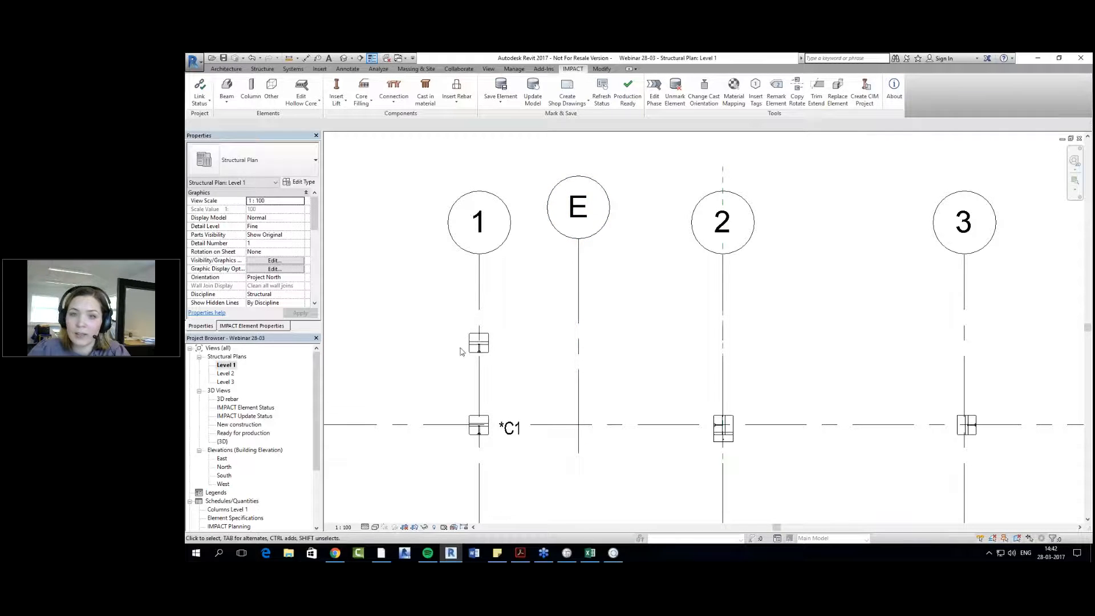
pyautogui.click(482, 350)
pyautogui.click(573, 68)
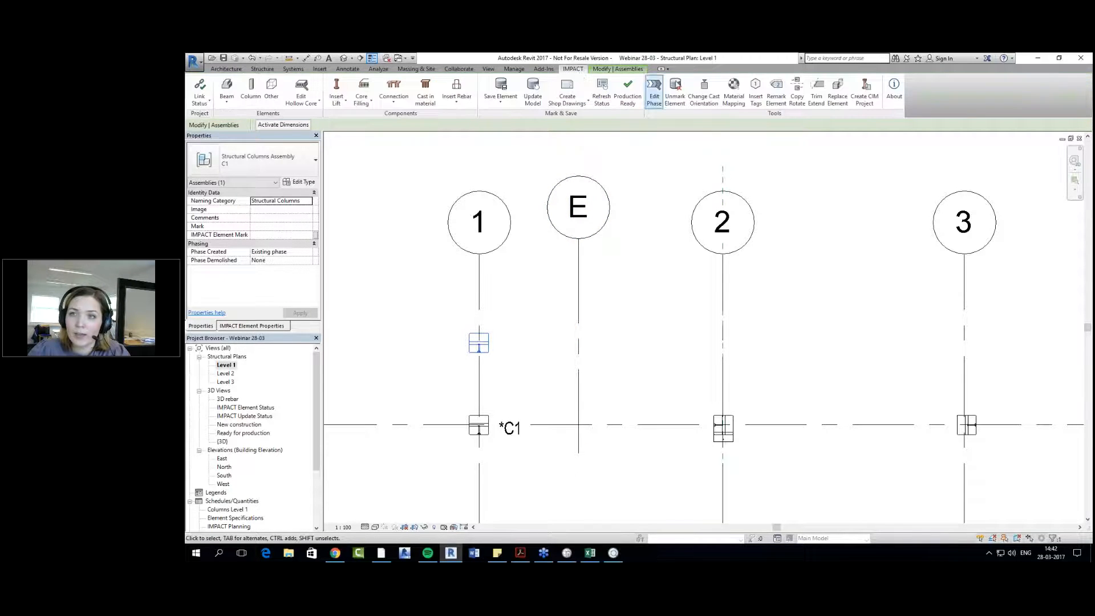
pyautogui.click(796, 94)
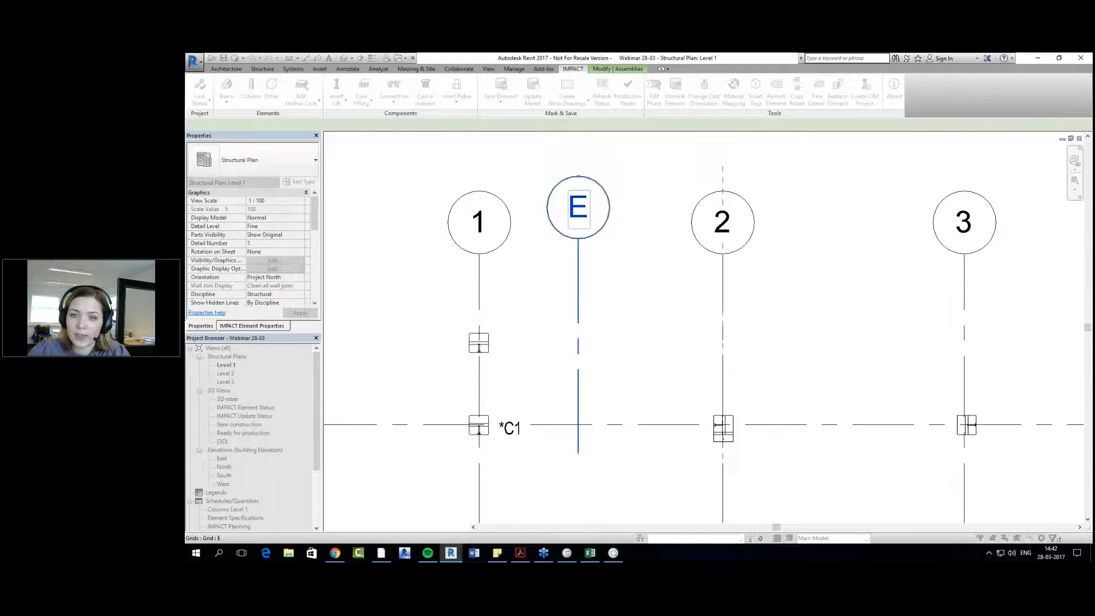
pyautogui.click(579, 330)
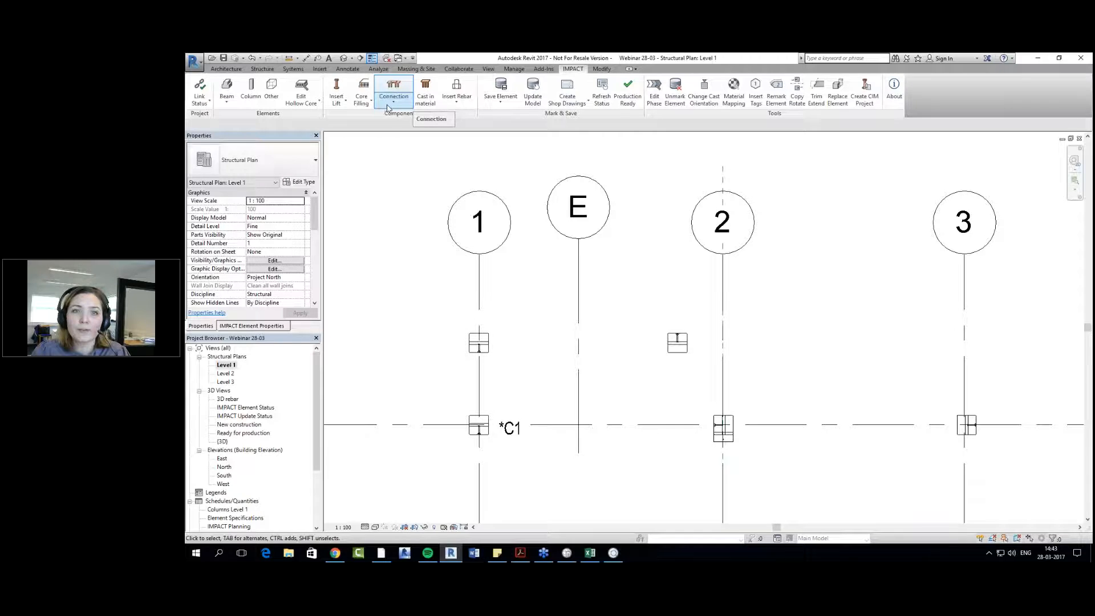
pyautogui.click(360, 107)
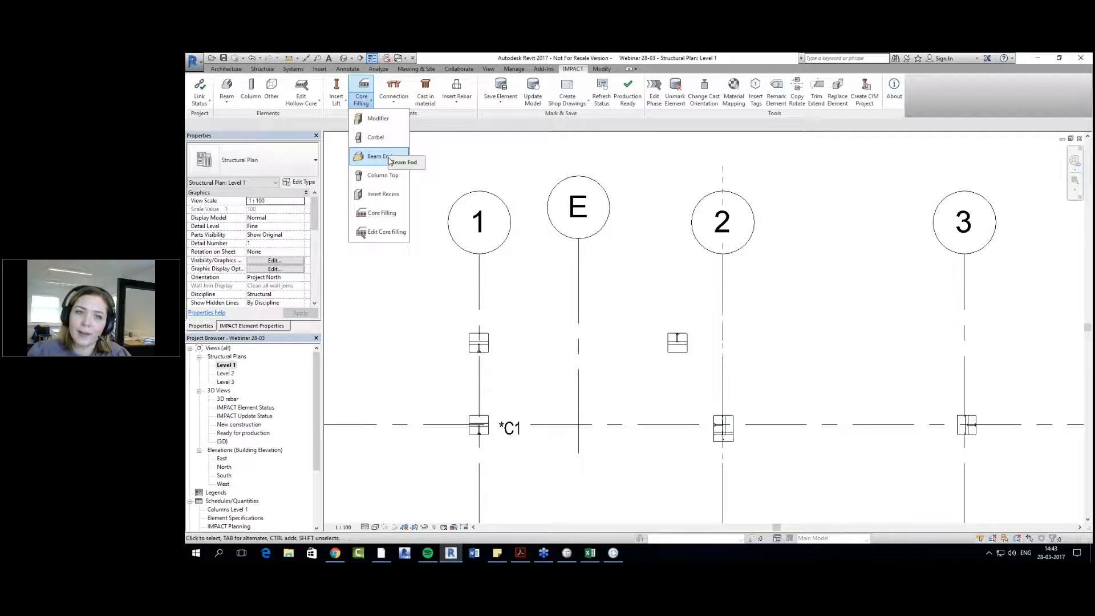
pyautogui.click(573, 315)
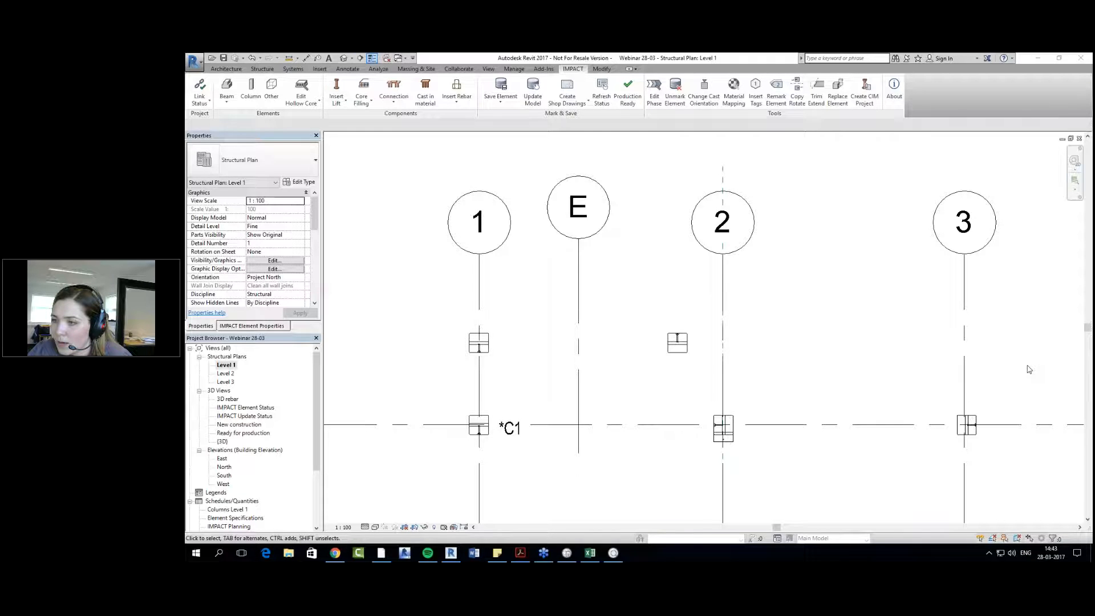
pyautogui.click(821, 375)
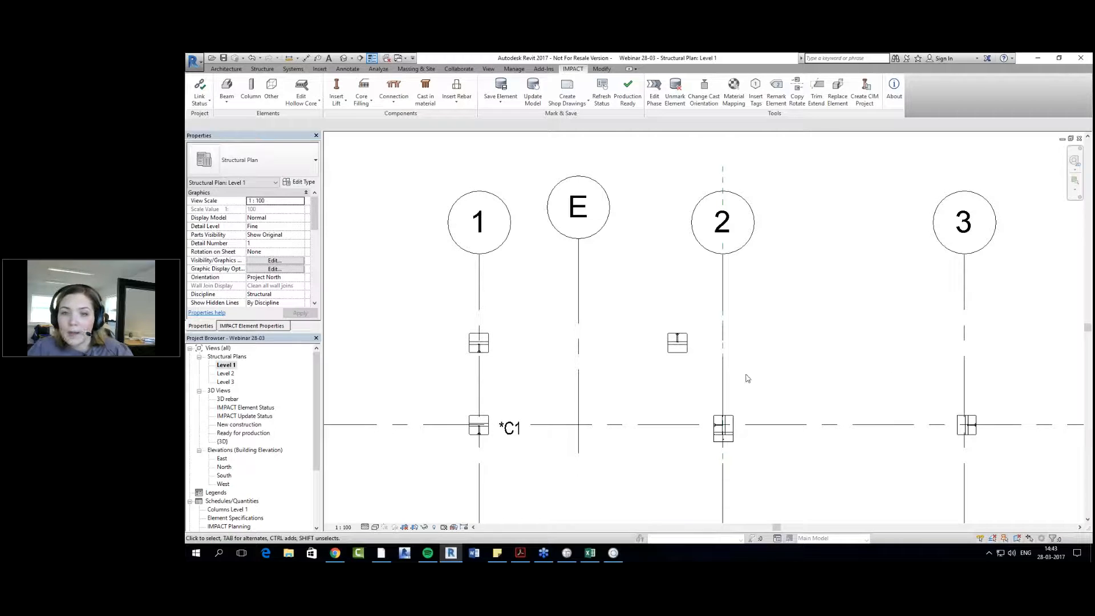
# Step: Draw a short vertical grid line just right of the reinforced column C4 on grid line 1, crossing the horizontal grid line
pyautogui.scroll(-4, 676, 439)
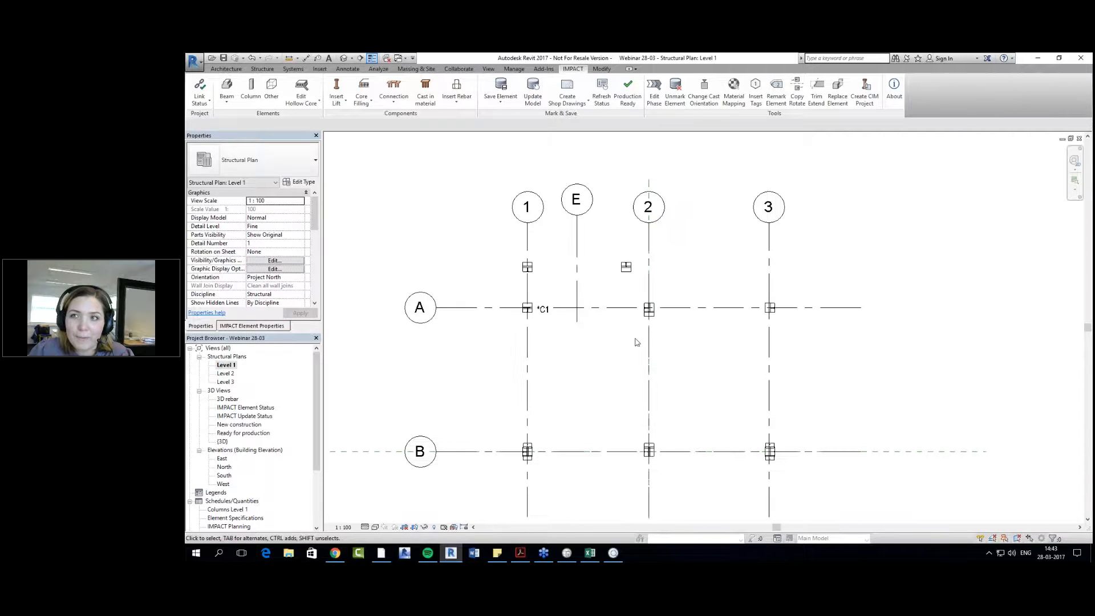
pyautogui.scroll(-1, 593, 392)
pyautogui.moveTo(592, 392); pyautogui.dragTo(593, 358, button='middle')
pyautogui.scroll(1, 544, 511)
pyautogui.moveTo(545, 511); pyautogui.dragTo(540, 376, button='middle')
pyautogui.scroll(11, 542, 391)
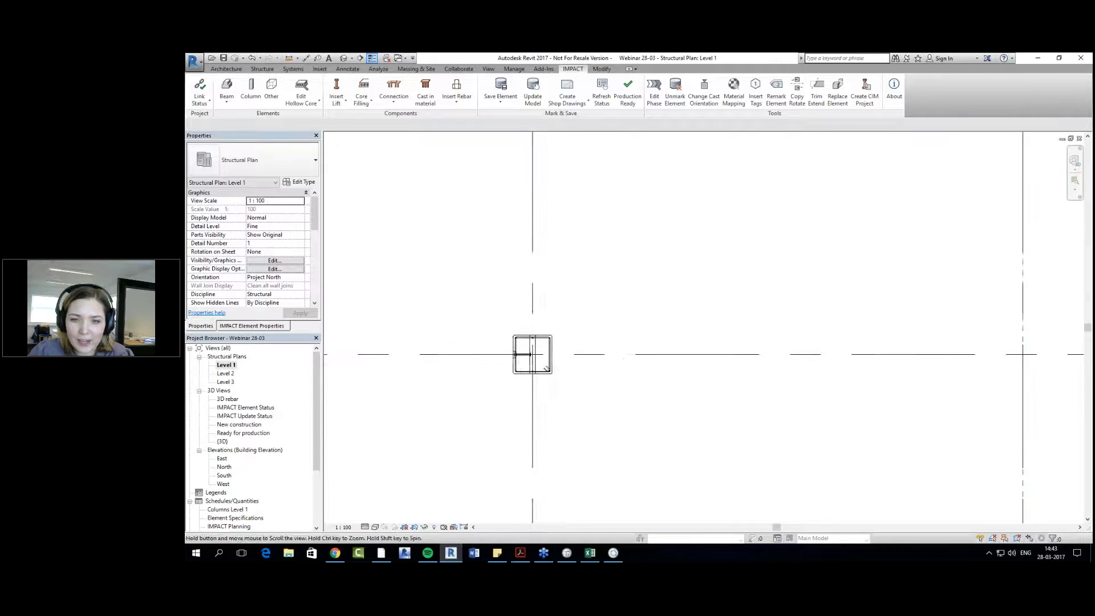
pyautogui.scroll(1, 587, 401)
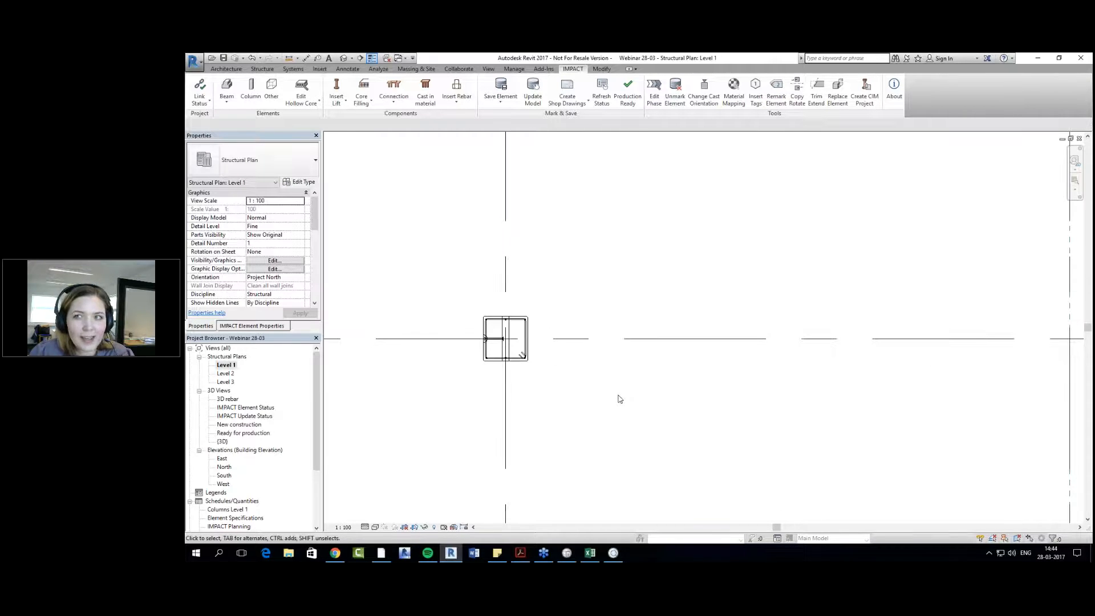
pyautogui.click(231, 69)
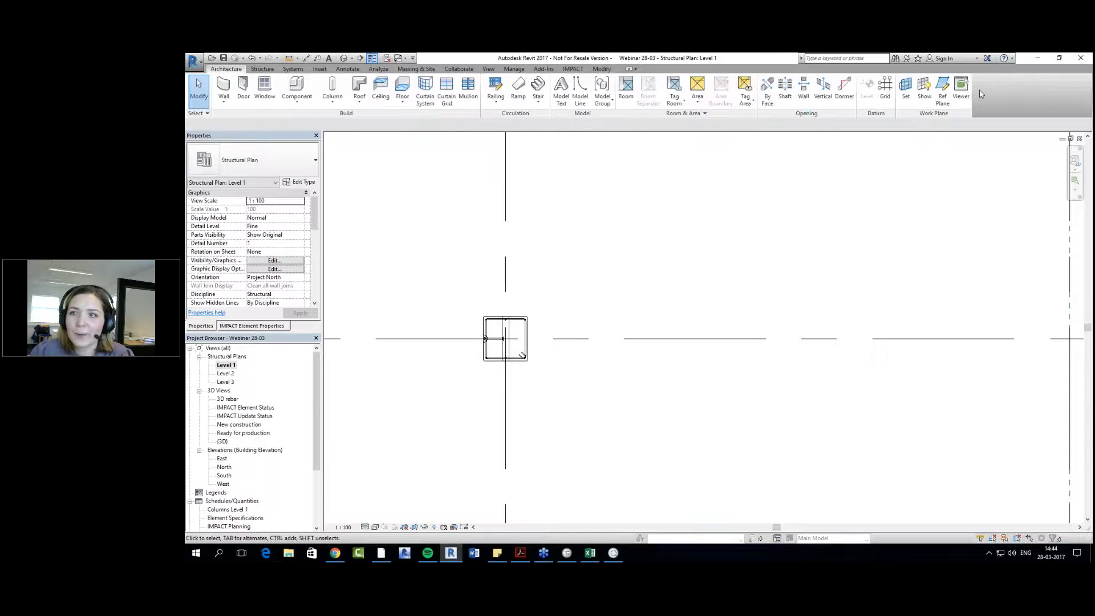
pyautogui.click(884, 87)
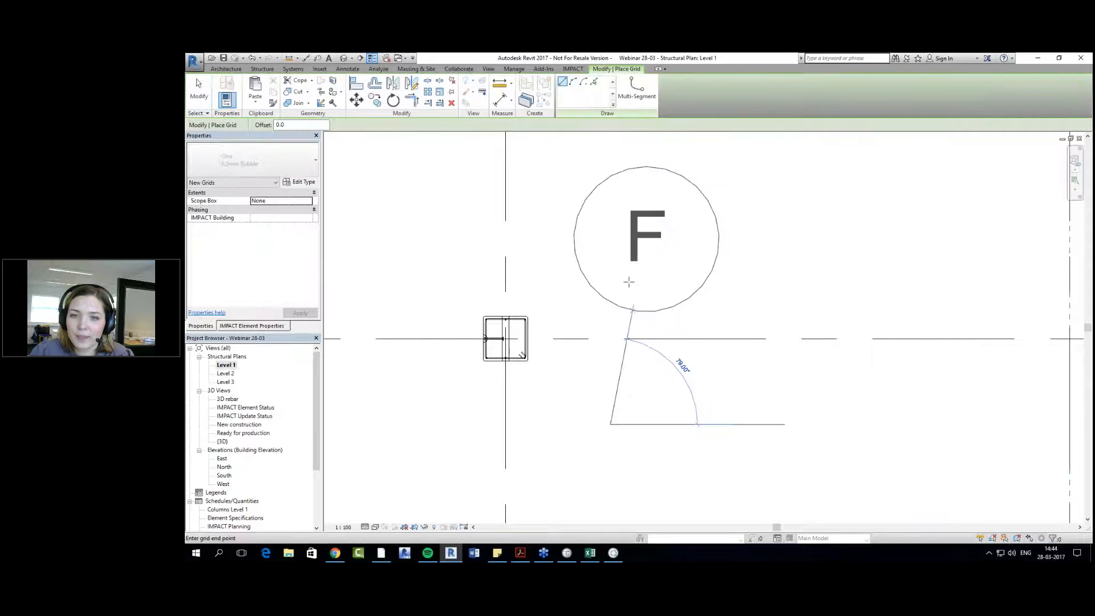
pyautogui.click(610, 251)
pyautogui.click(196, 79)
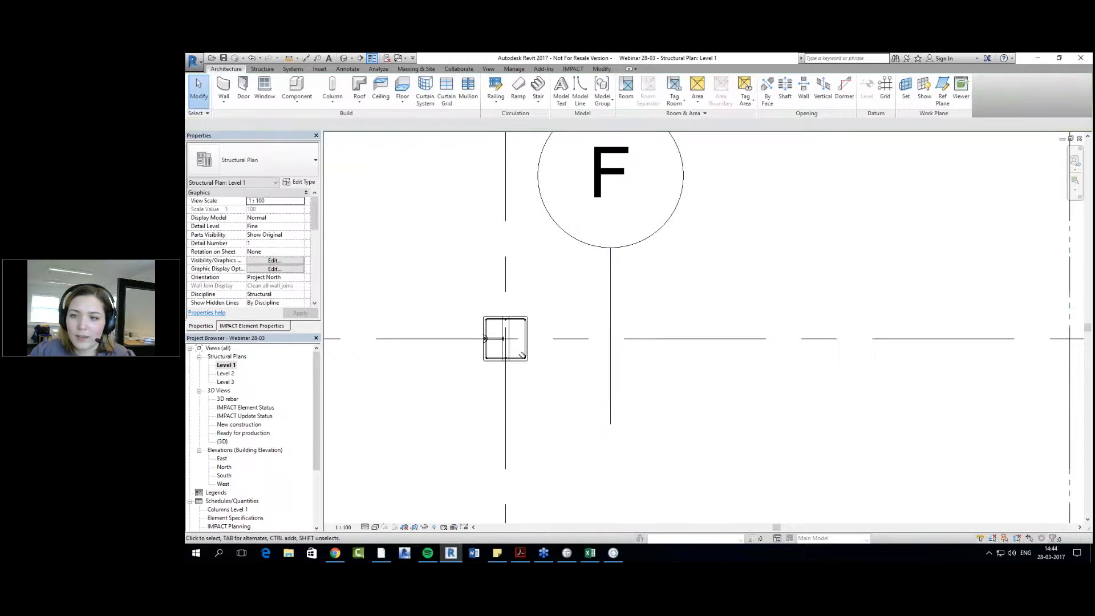
# Step: Copy-rotate column C4 about grid line F using the IMPACT Copy Rotate tool
pyautogui.moveTo(962, 368); pyautogui.dragTo(929, 374, button='middle')
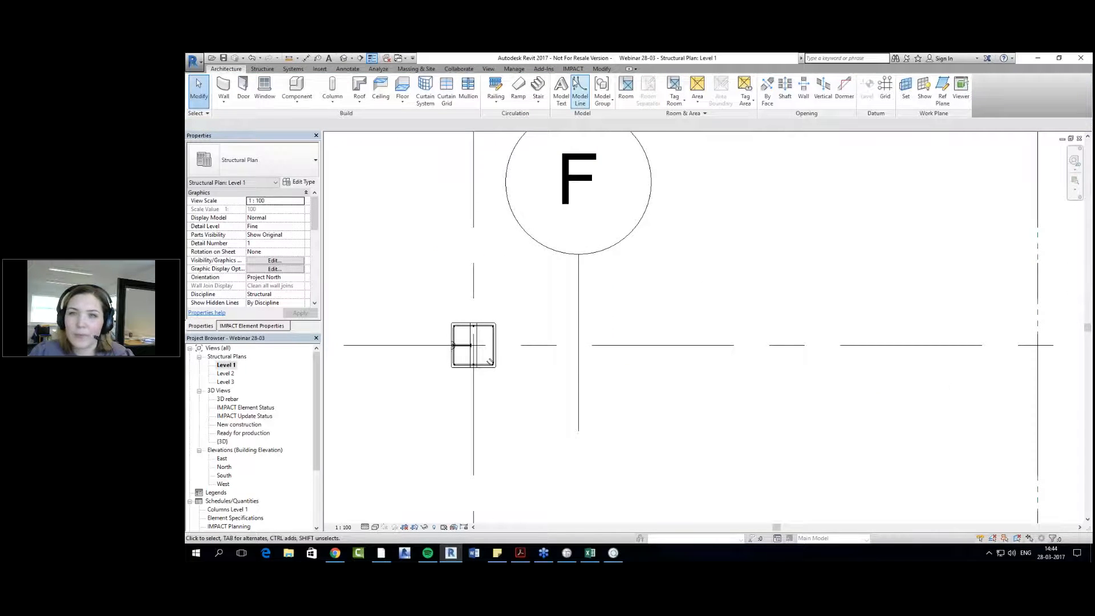
pyautogui.click(573, 69)
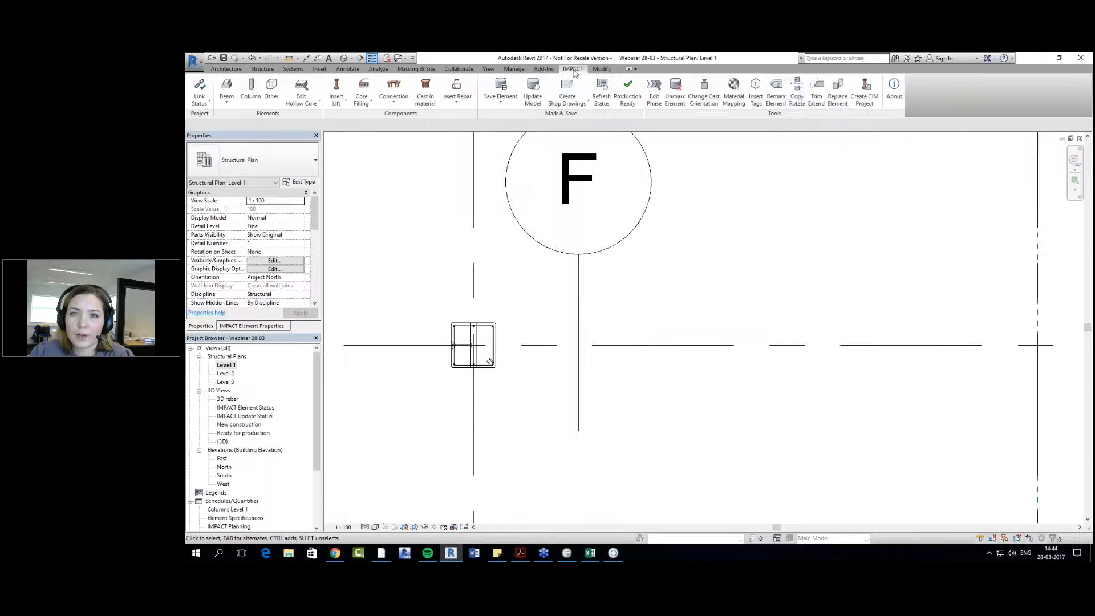
pyautogui.click(493, 369)
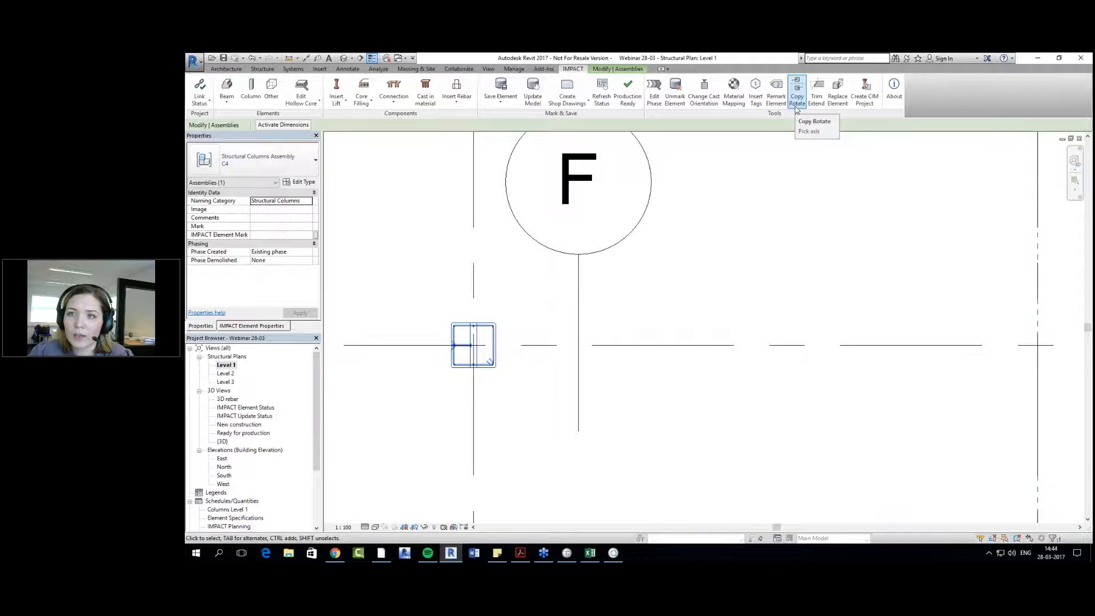
pyautogui.click(797, 109)
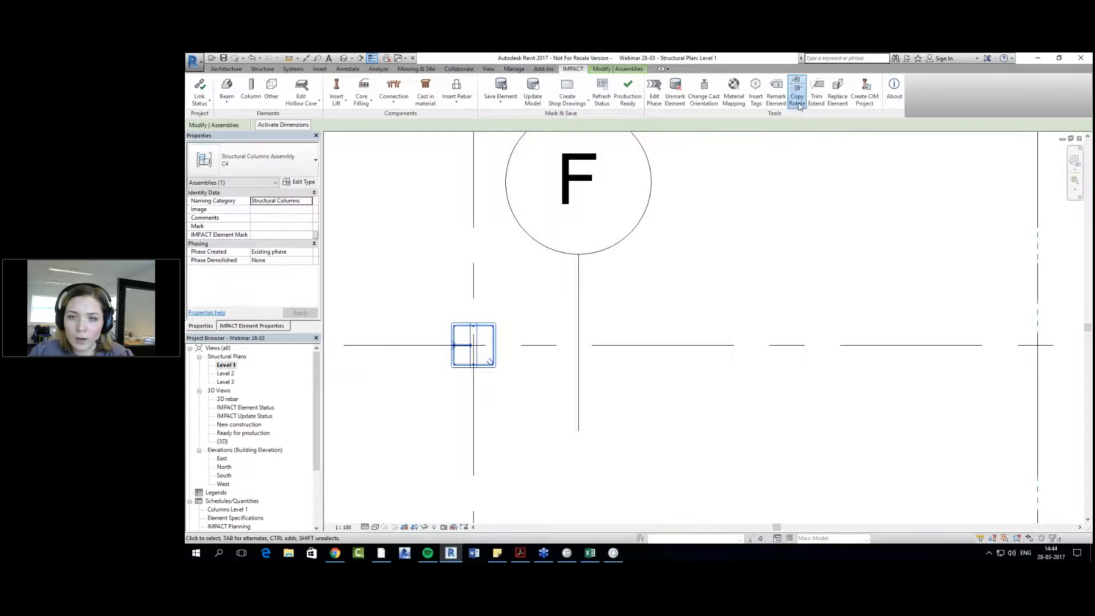
pyautogui.click(580, 313)
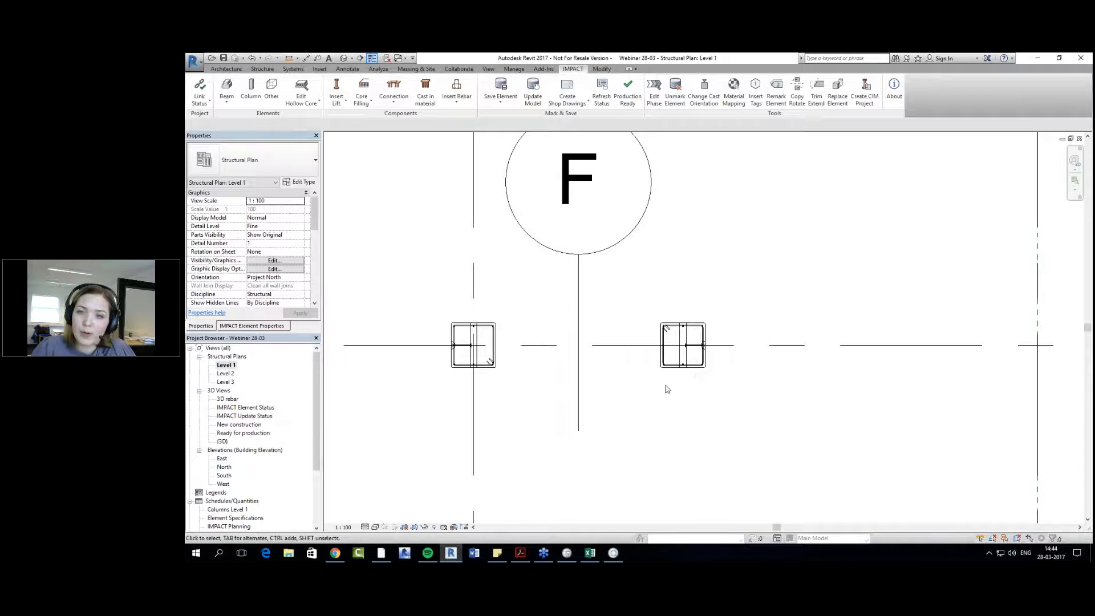
# Step: Move grid line F to the right of the rotated column copy, between that column and grid line 2
pyautogui.scroll(-1, 636, 443)
pyautogui.moveTo(637, 443); pyautogui.dragTo(512, 434, button='middle')
pyautogui.click(461, 310)
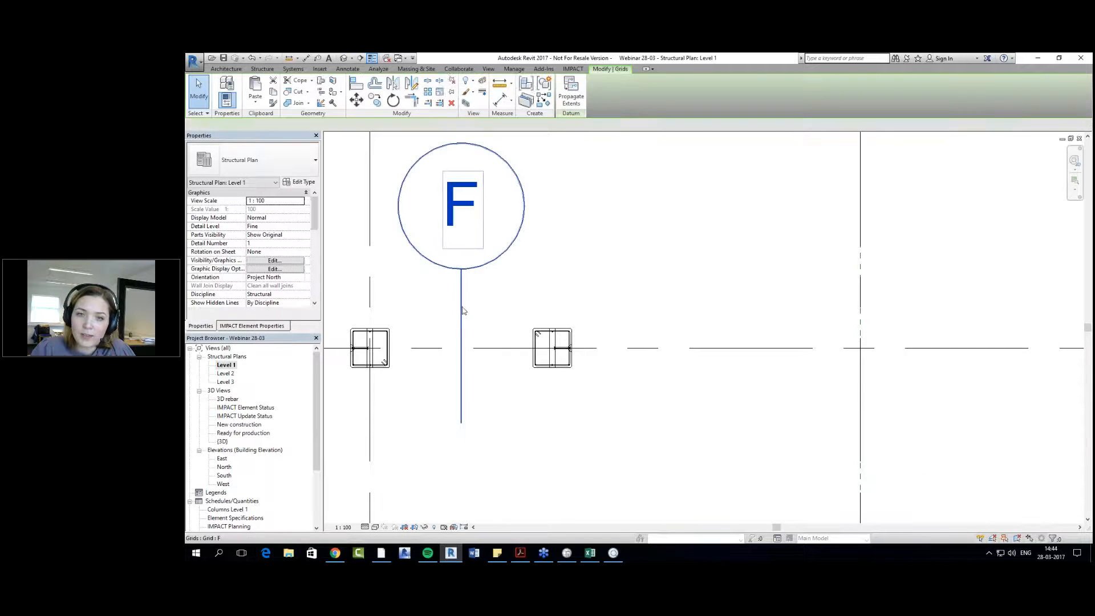
pyautogui.moveTo(460, 303); pyautogui.dragTo(644, 291)
pyautogui.click(707, 414)
pyautogui.moveTo(706, 413); pyautogui.dragTo(666, 401, button='middle')
# Step: Mirror a copy of the rotated column C4 about grid line F with Revit's Mirror - Pick Axis tool
pyautogui.click(233, 70)
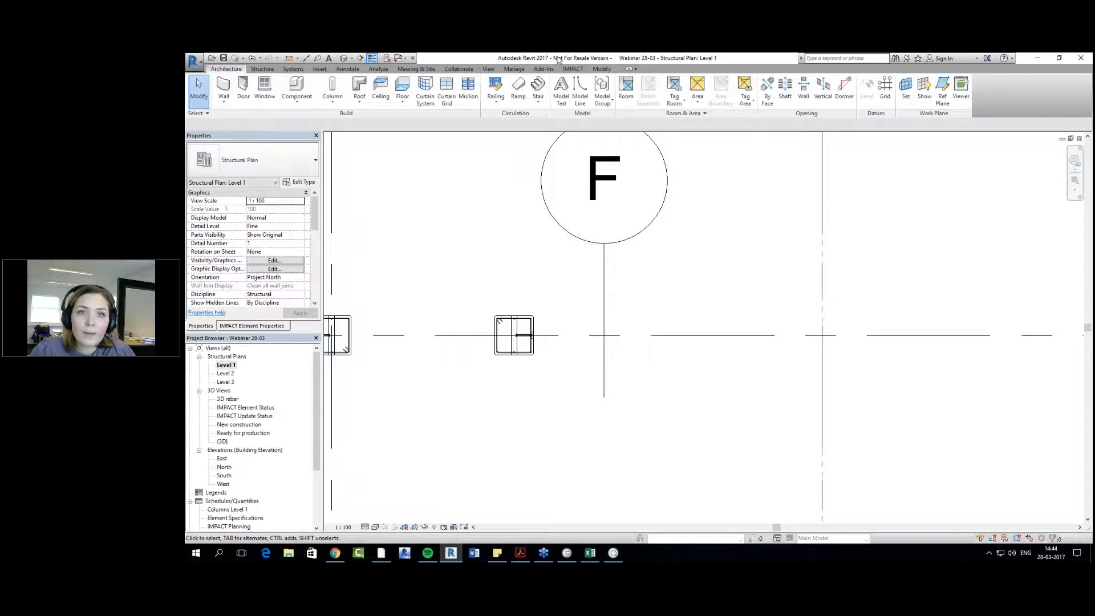
pyautogui.click(605, 69)
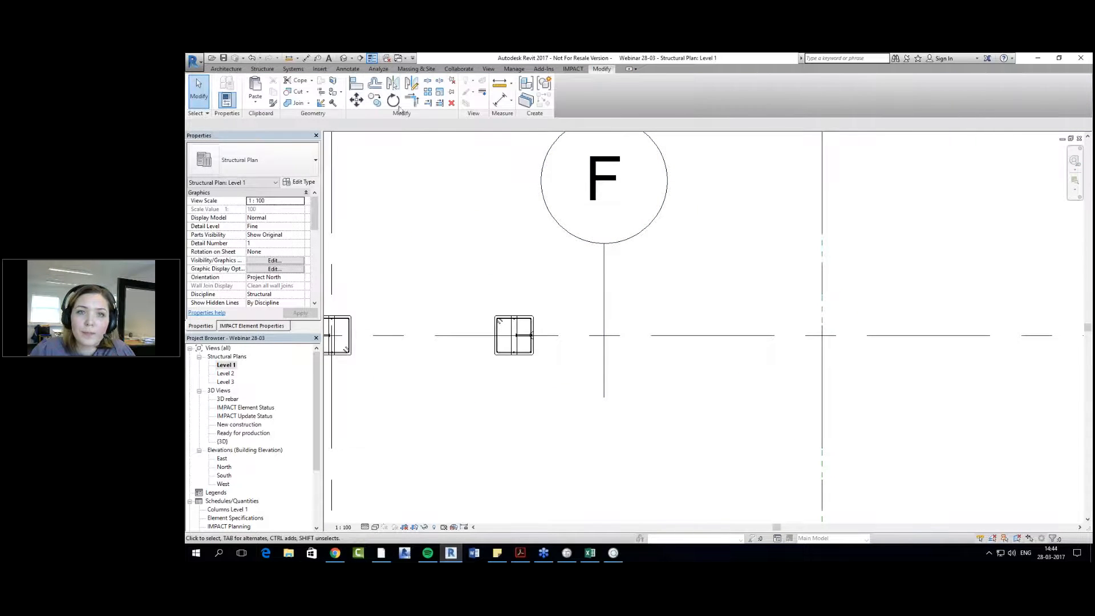
pyautogui.click(519, 321)
pyautogui.click(393, 84)
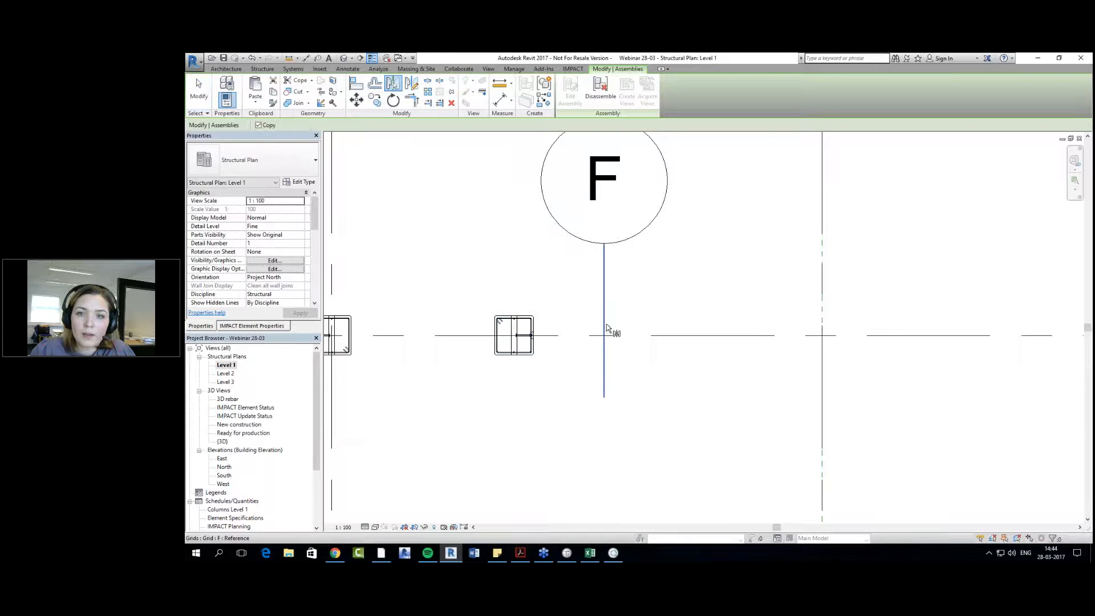
pyautogui.click(609, 323)
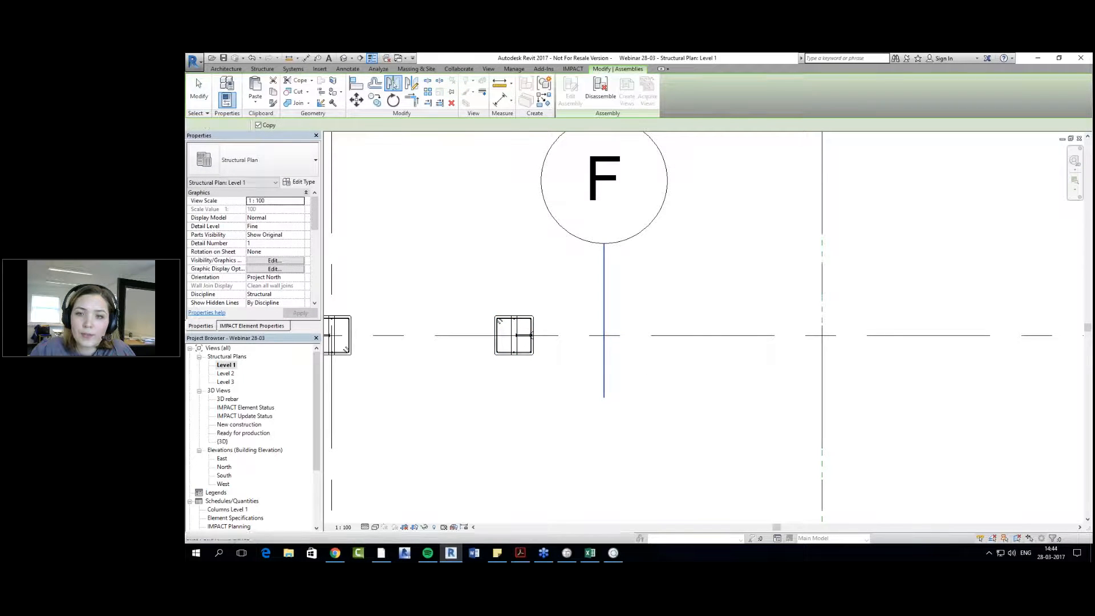
pyautogui.click(688, 385)
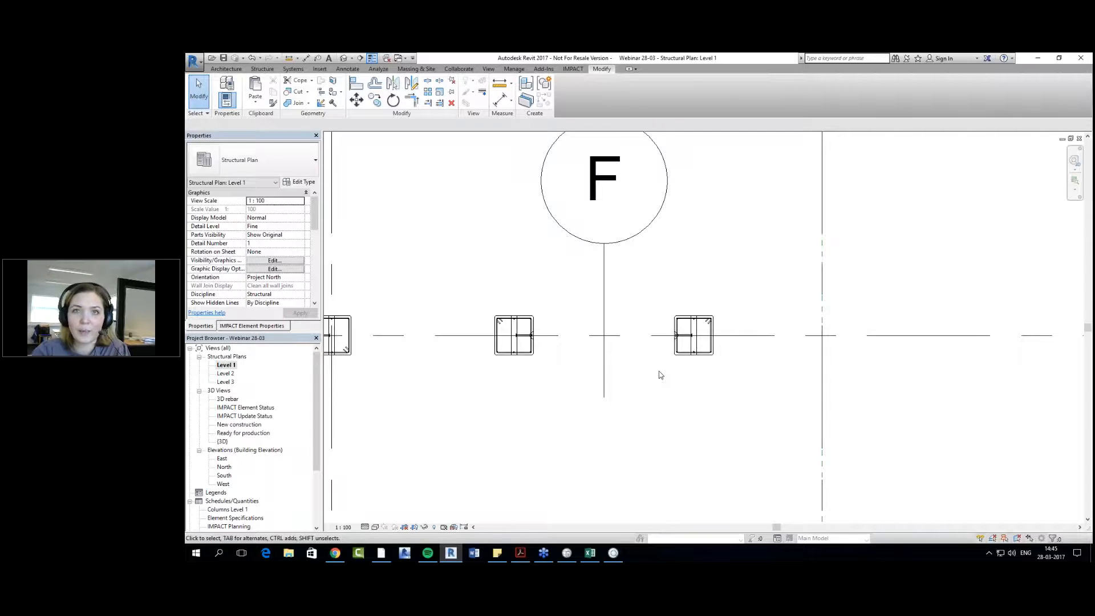
# Step: Copy and paste the rotated column C4 horizontally along its grid line to a position just left of grid line 2
pyautogui.moveTo(671, 439); pyautogui.dragTo(662, 442, button='middle')
pyautogui.click(520, 356)
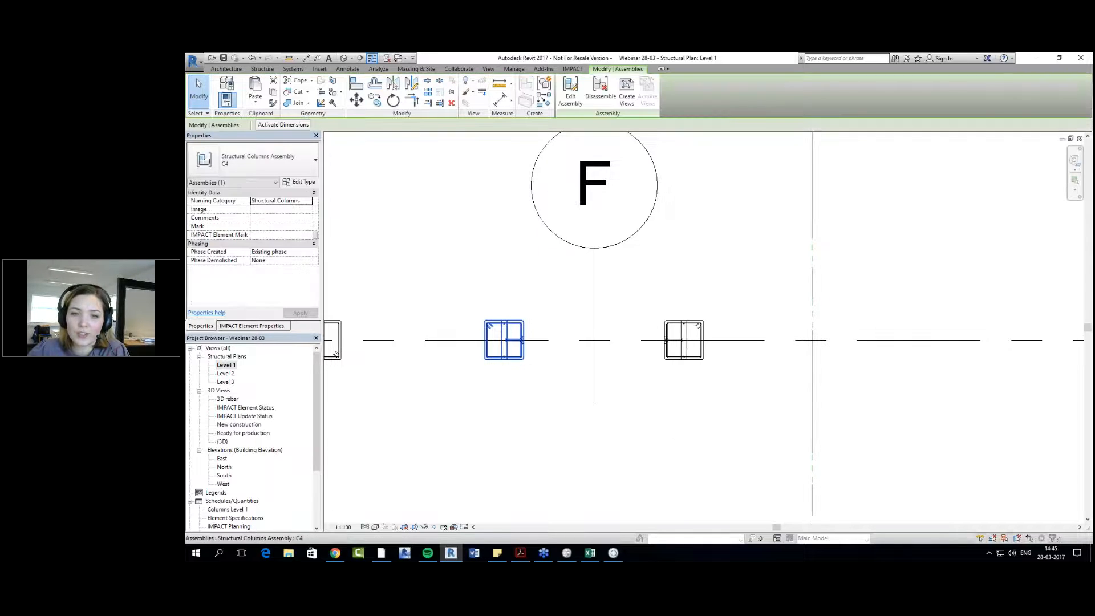
pyautogui.hotkey('ctrl', 'v')
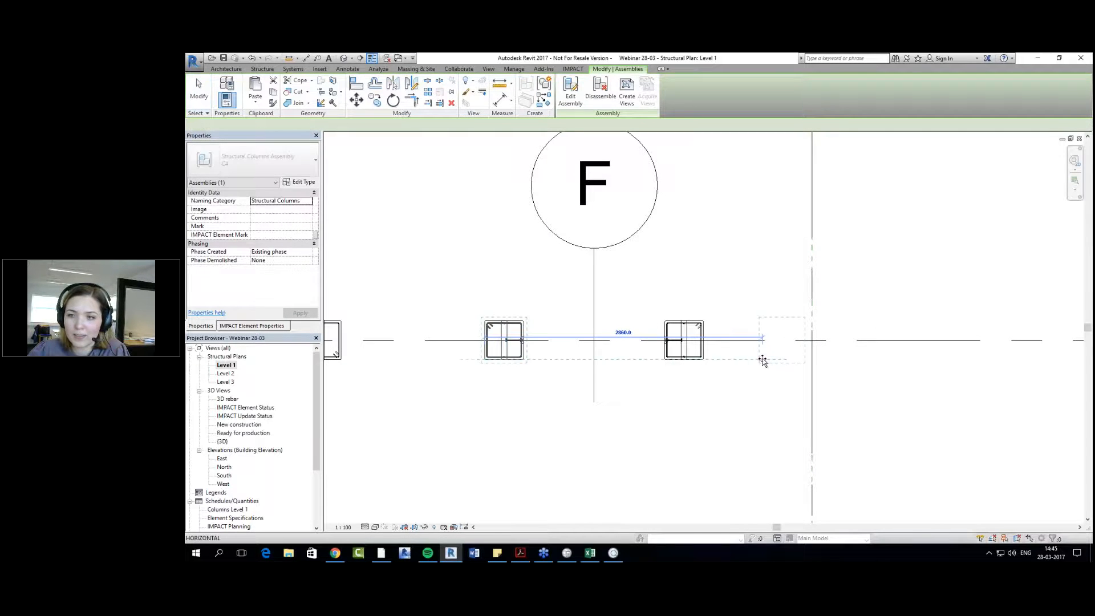
pyautogui.click(762, 360)
pyautogui.moveTo(769, 421); pyautogui.dragTo(687, 430, button='middle')
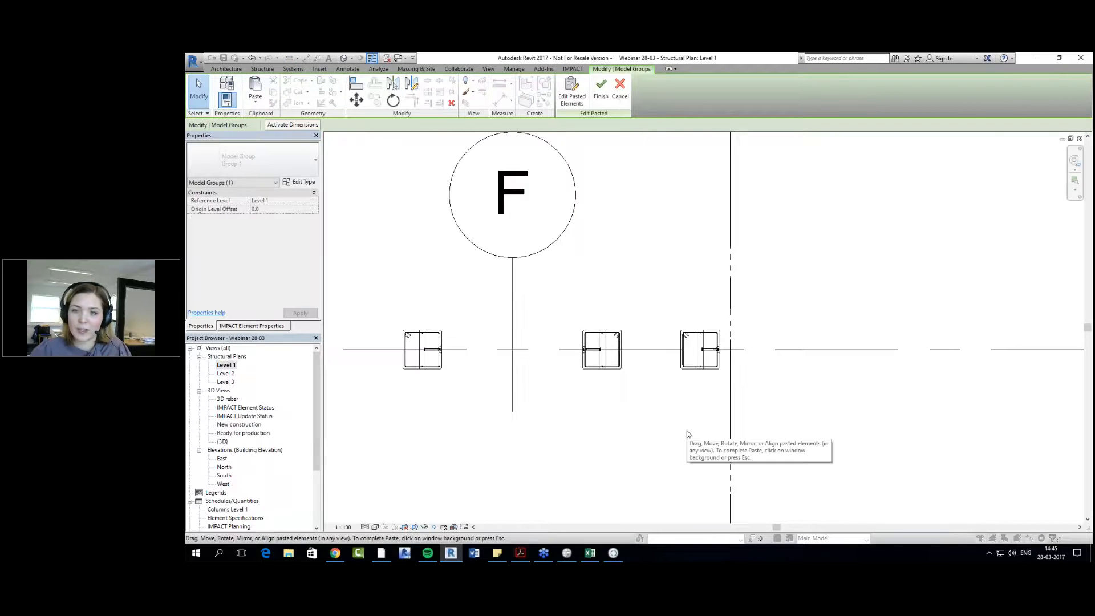
pyautogui.scroll(-4, 687, 435)
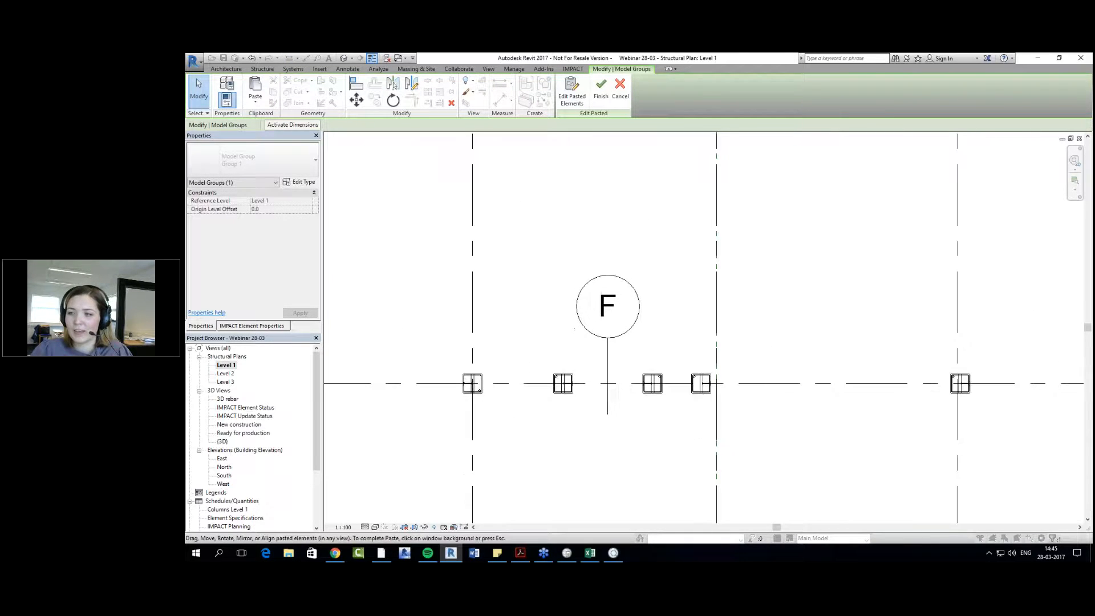